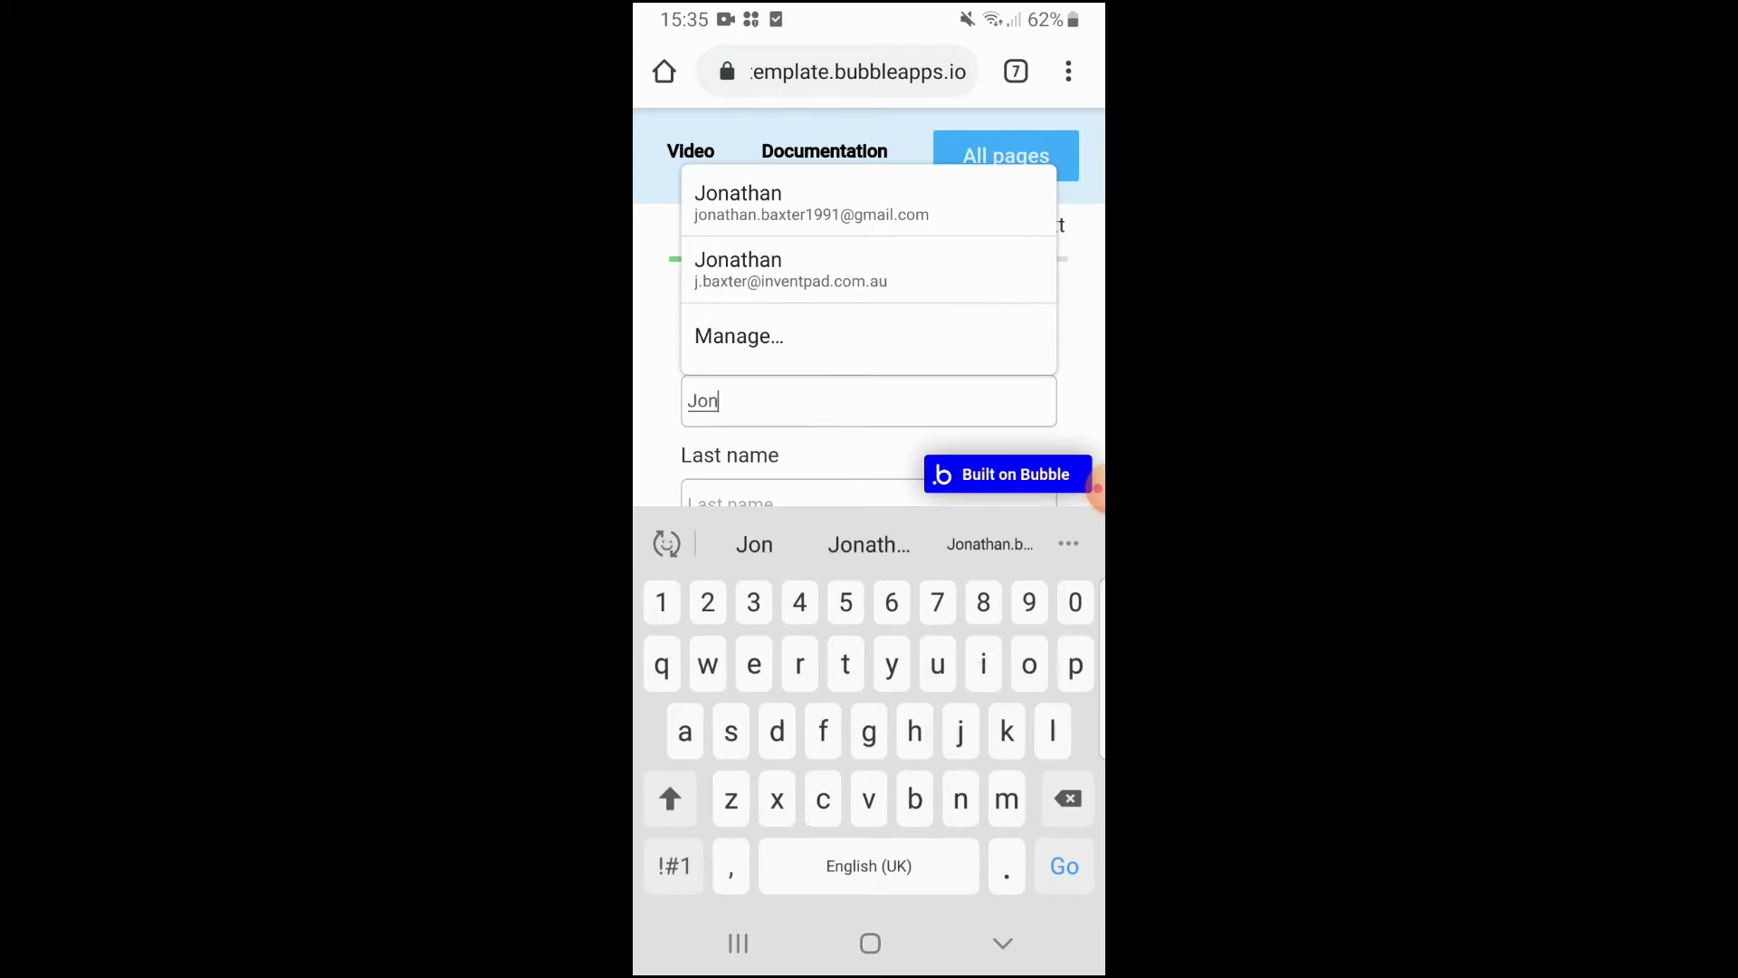
- Fill in the last name and set the location to Sydney NSW, Australia on the Profile page
scroll(869, 362, "down", 1)
left_click(869, 405)
type("B")
scroll(868, 362, "down", 1)
left_click(869, 406)
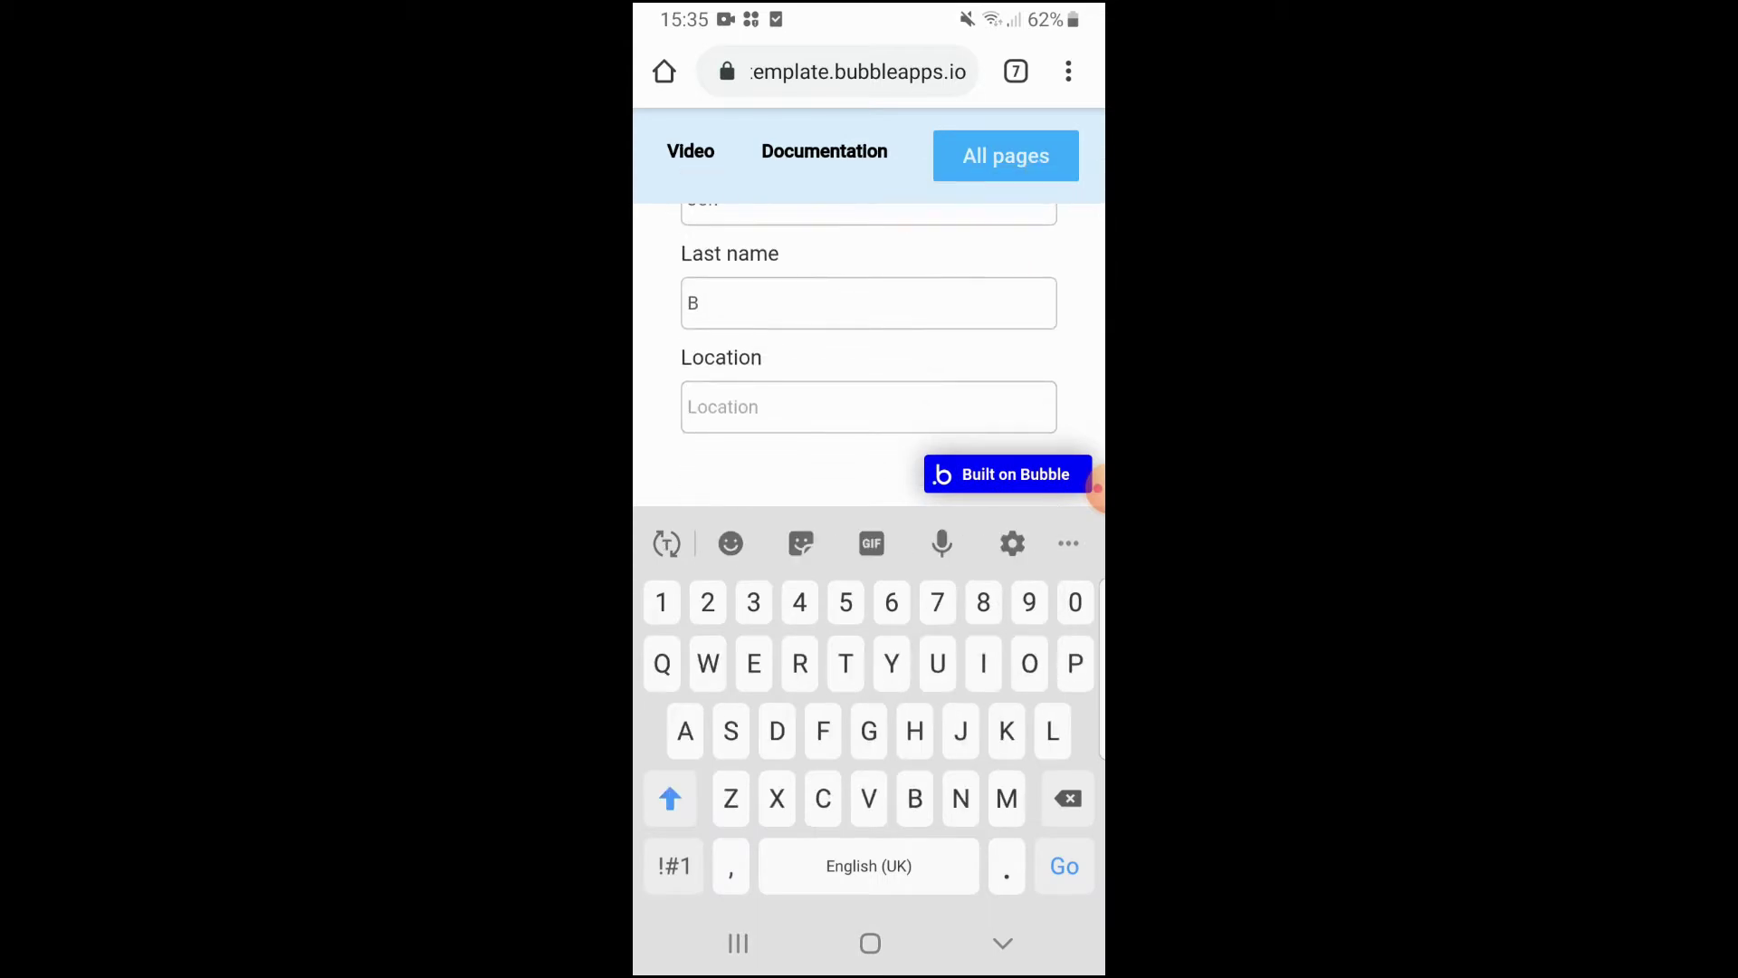
type("Syd")
left_click(800, 458)
left_click(1002, 942)
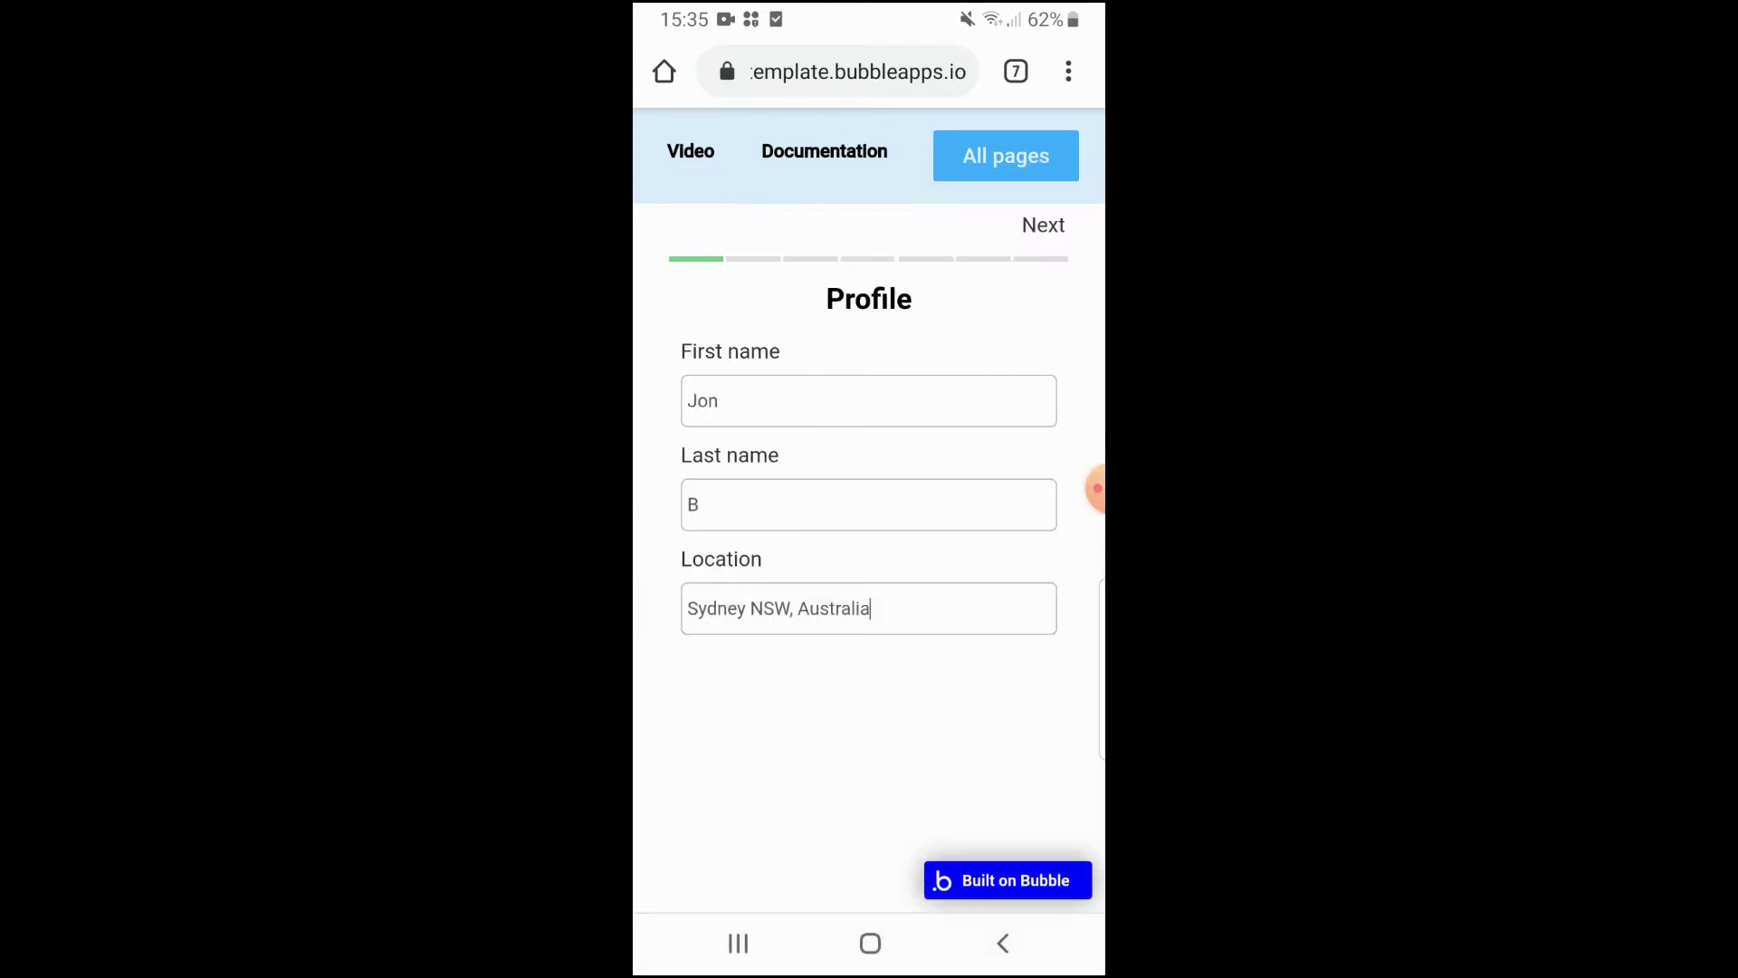
- Advance to the fitness questions and choose Run 10k, the middle activity level and Three times a week as weekly goal
left_click(1044, 225)
left_click(970, 819)
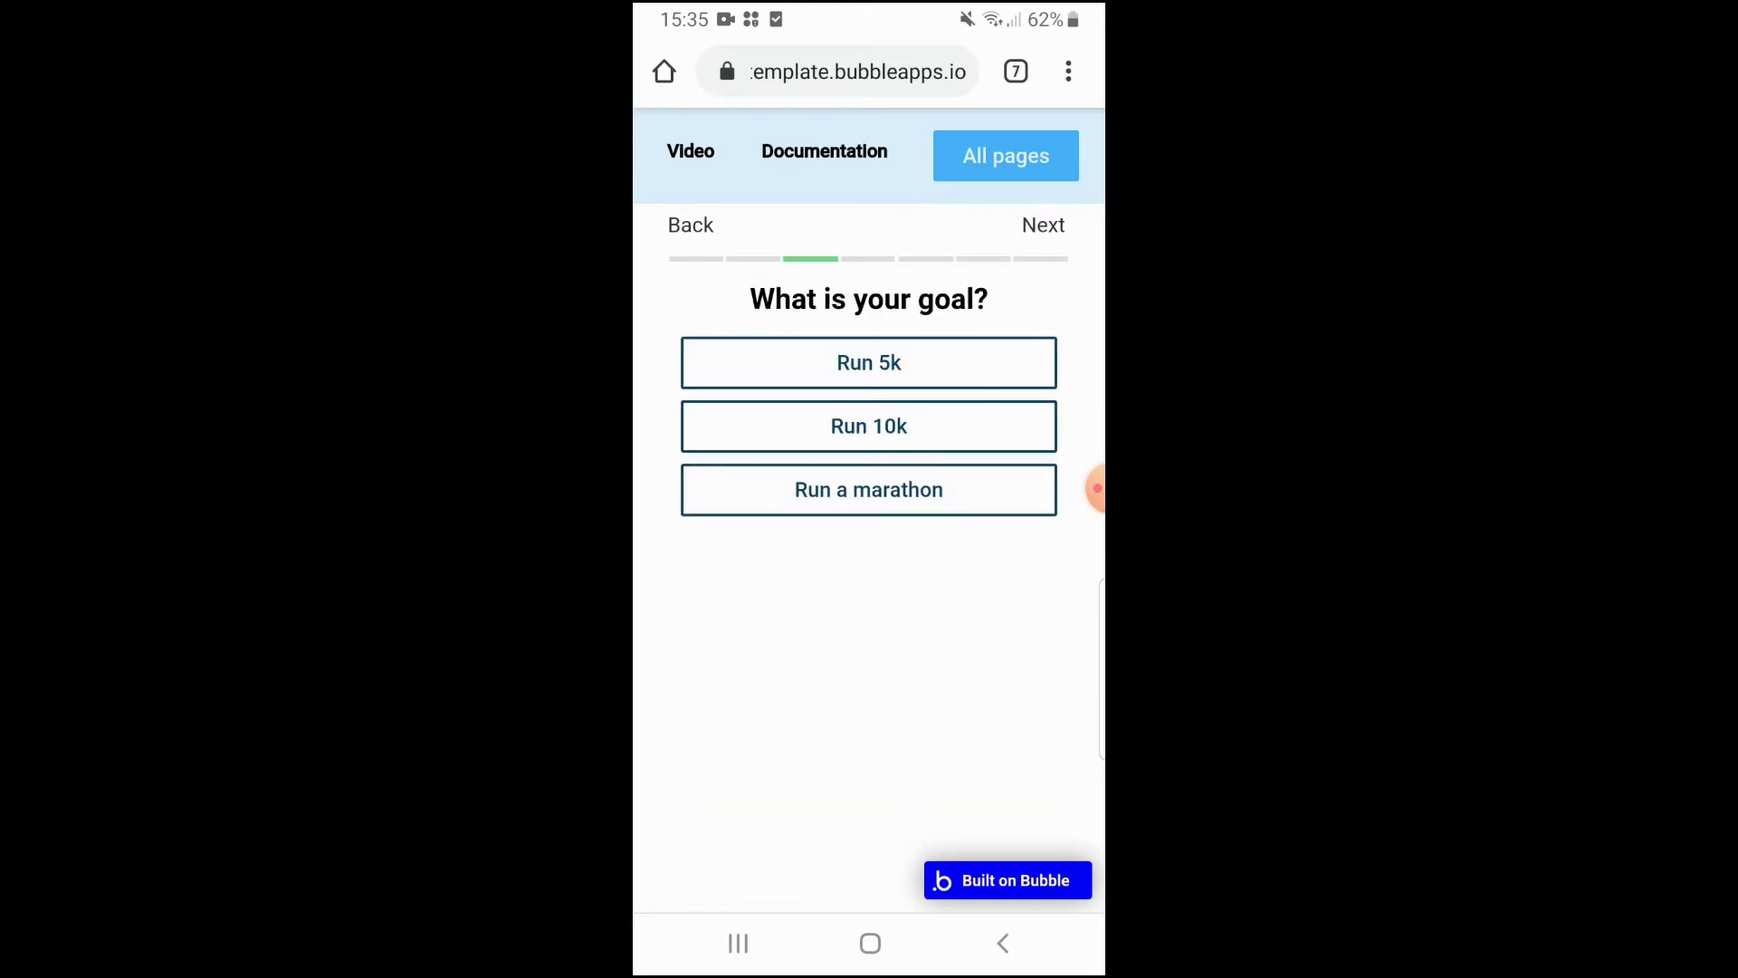
left_click(866, 424)
left_click(866, 425)
left_click(866, 426)
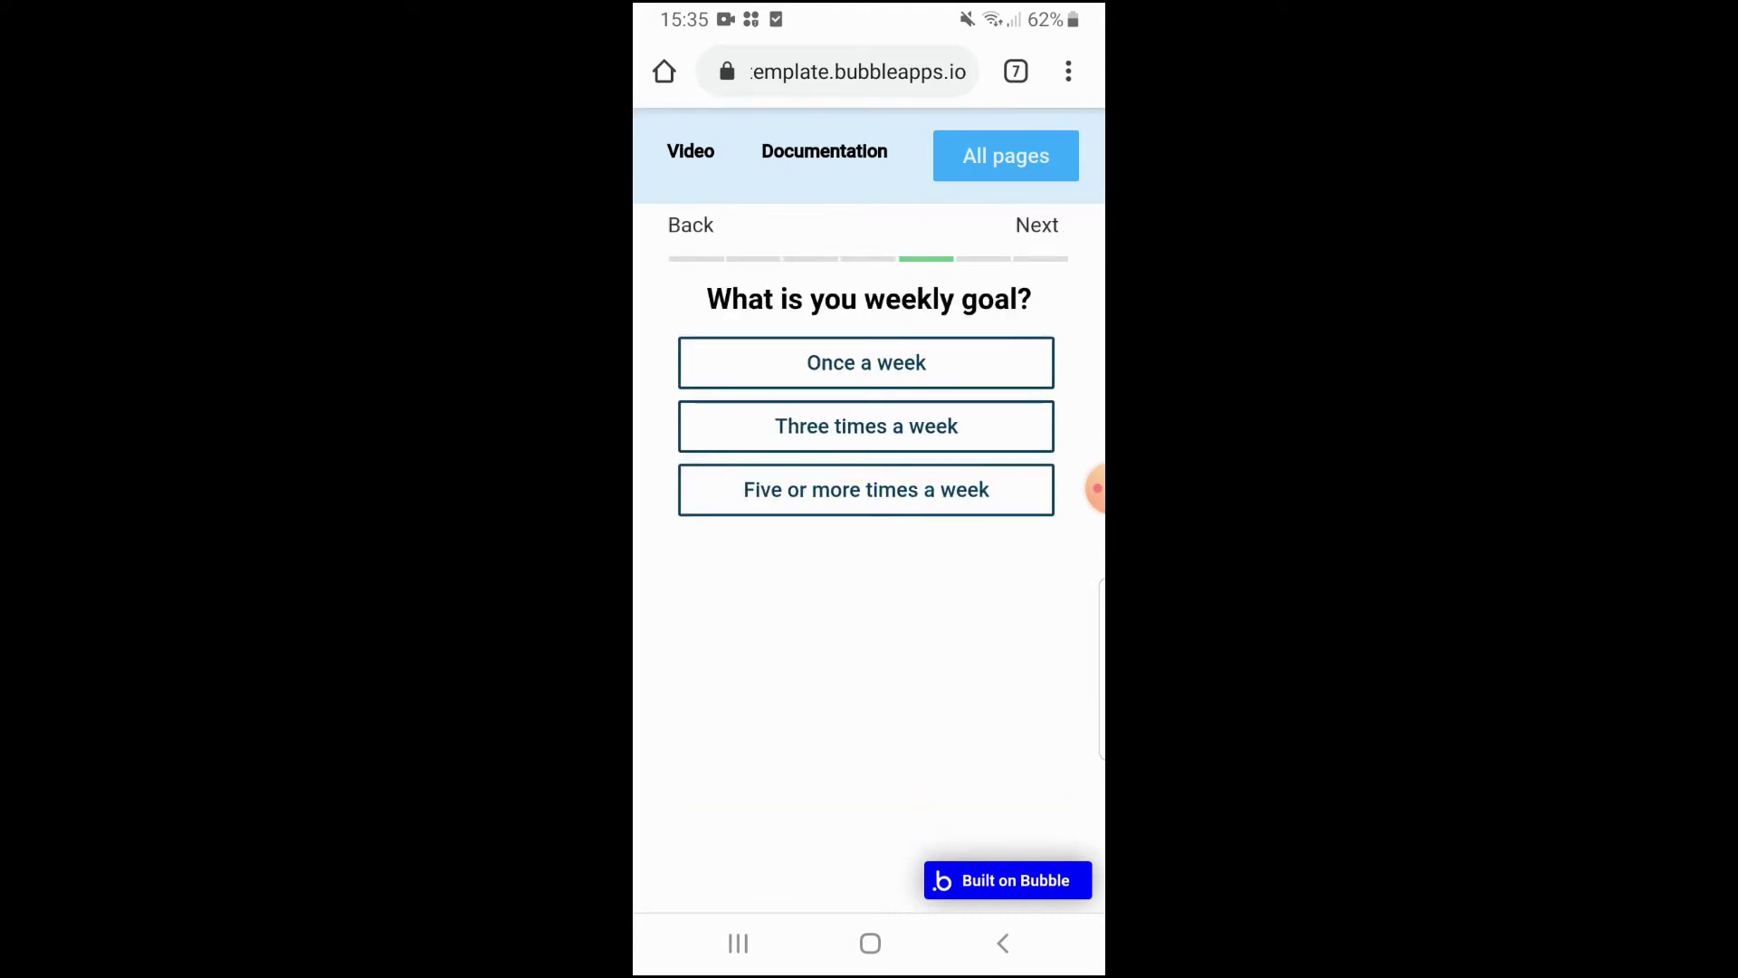
- Set the gender to Male on the About you page
left_click(869, 395)
left_click(1070, 489)
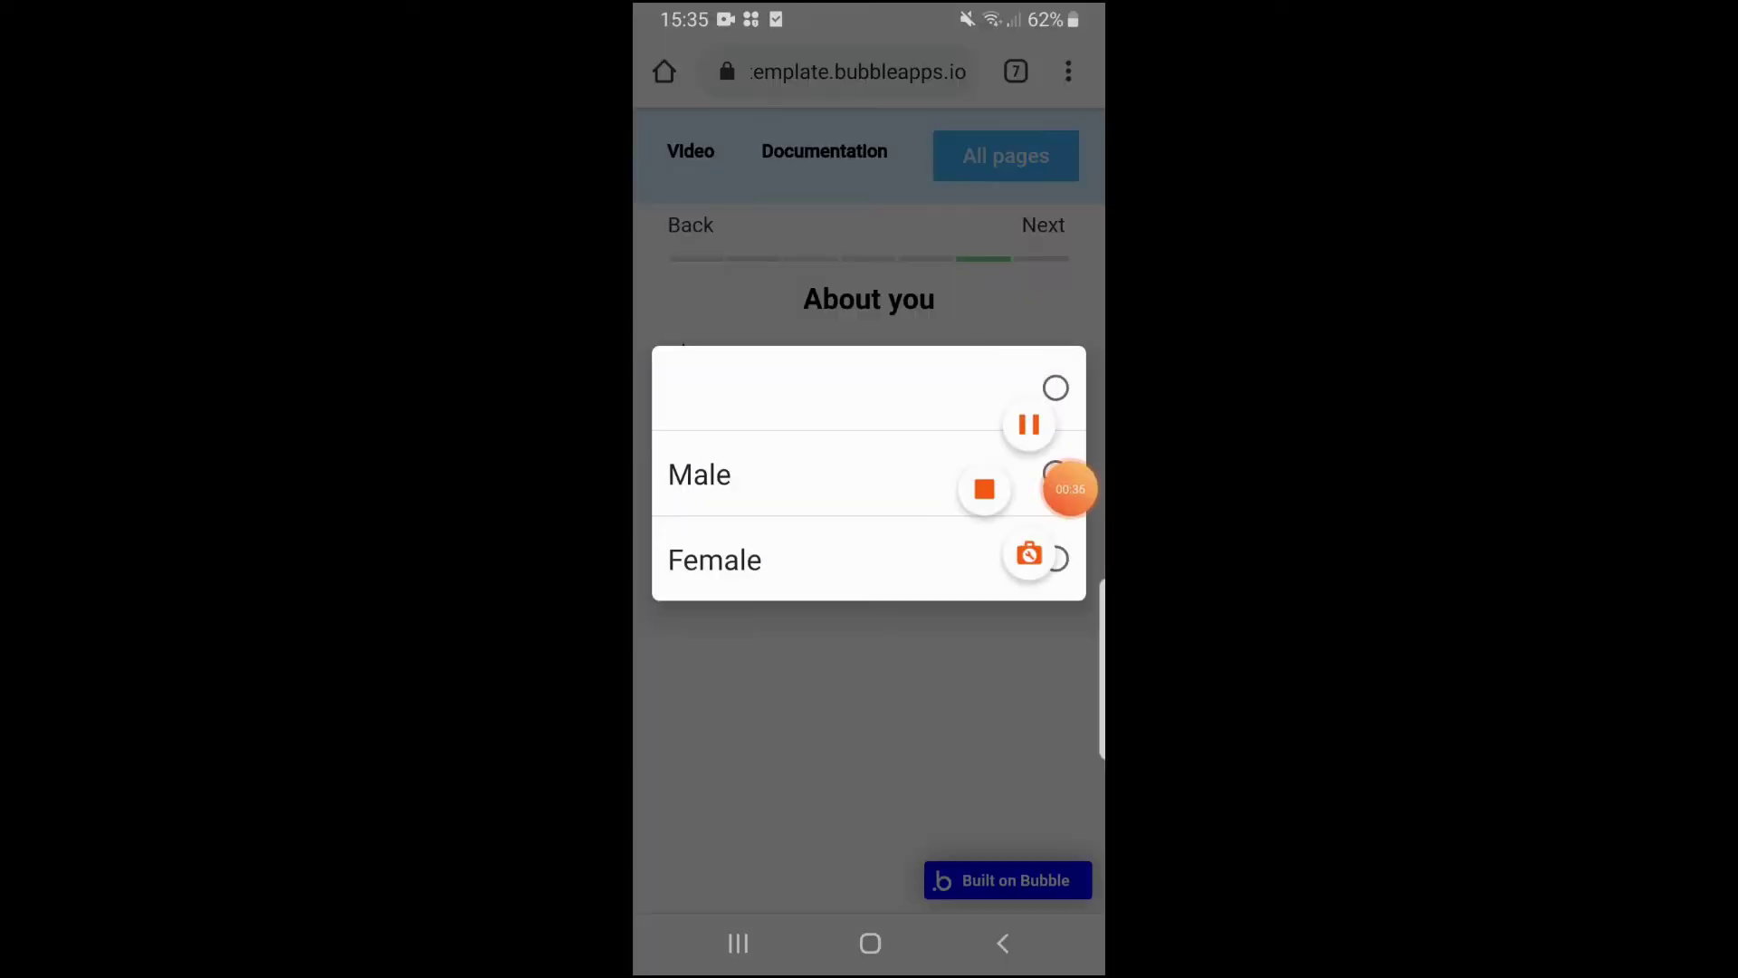
left_click(1070, 489)
left_click(848, 475)
- Choose the date of birth in the calendar and continue to the height and weight questions
left_click(869, 504)
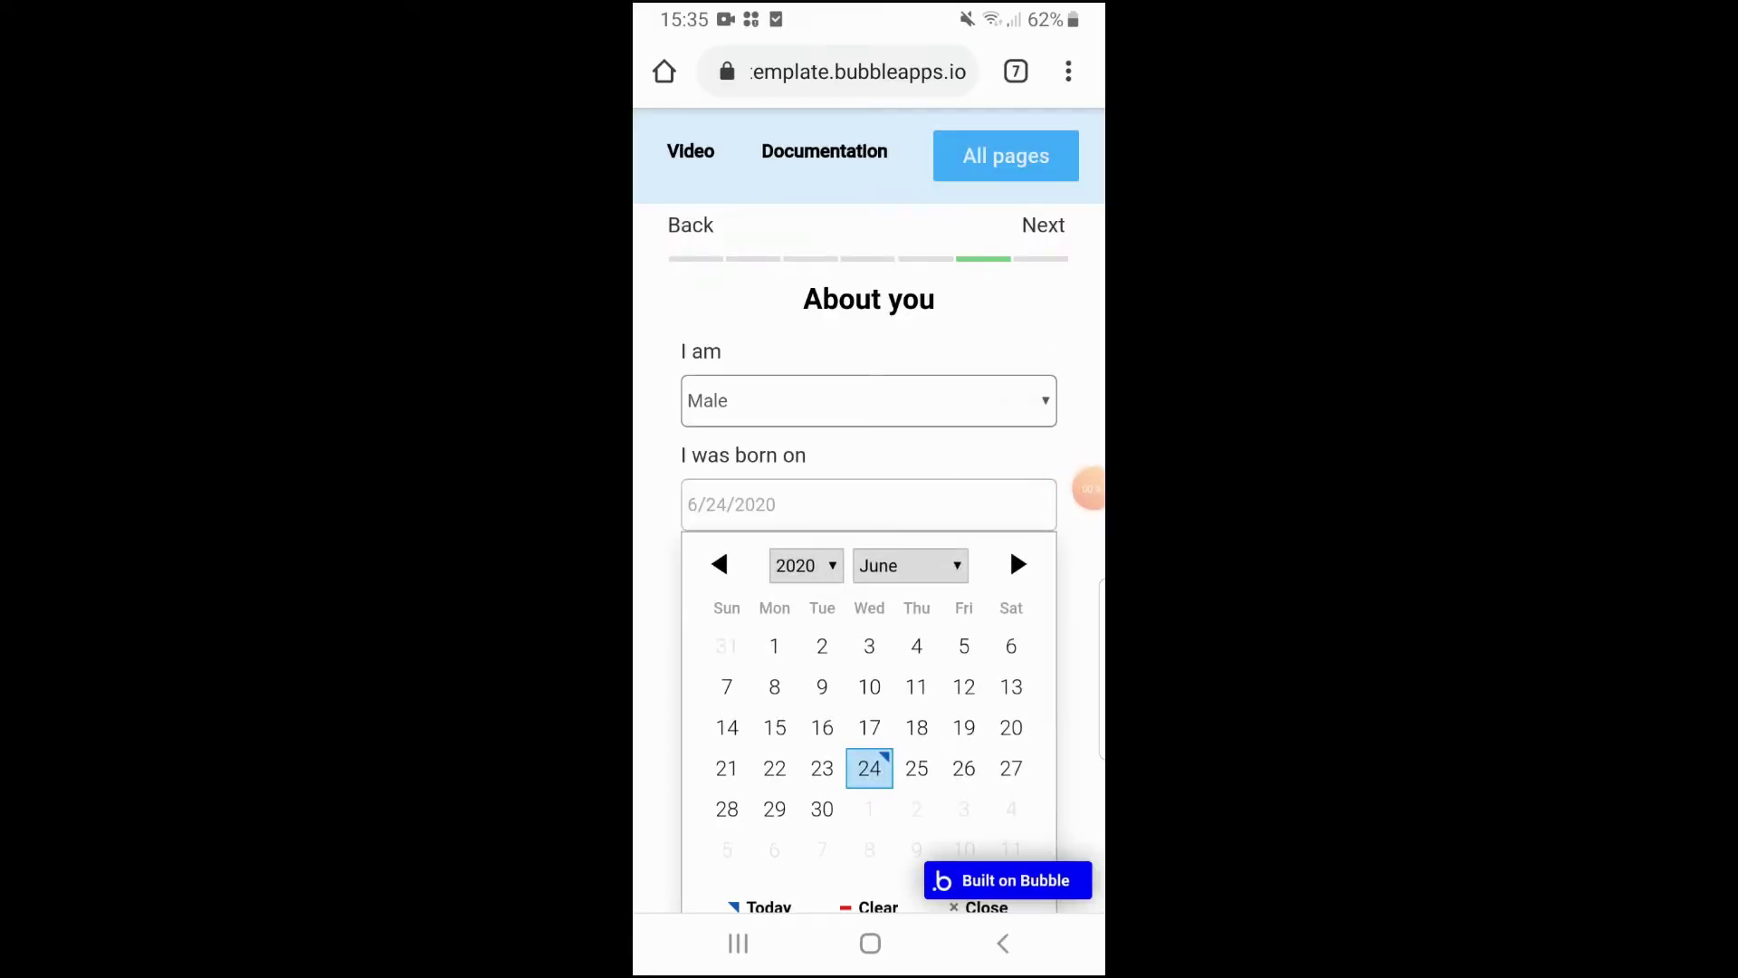
left_click(796, 565)
scroll(868, 453, "up", 10)
left_click(869, 84)
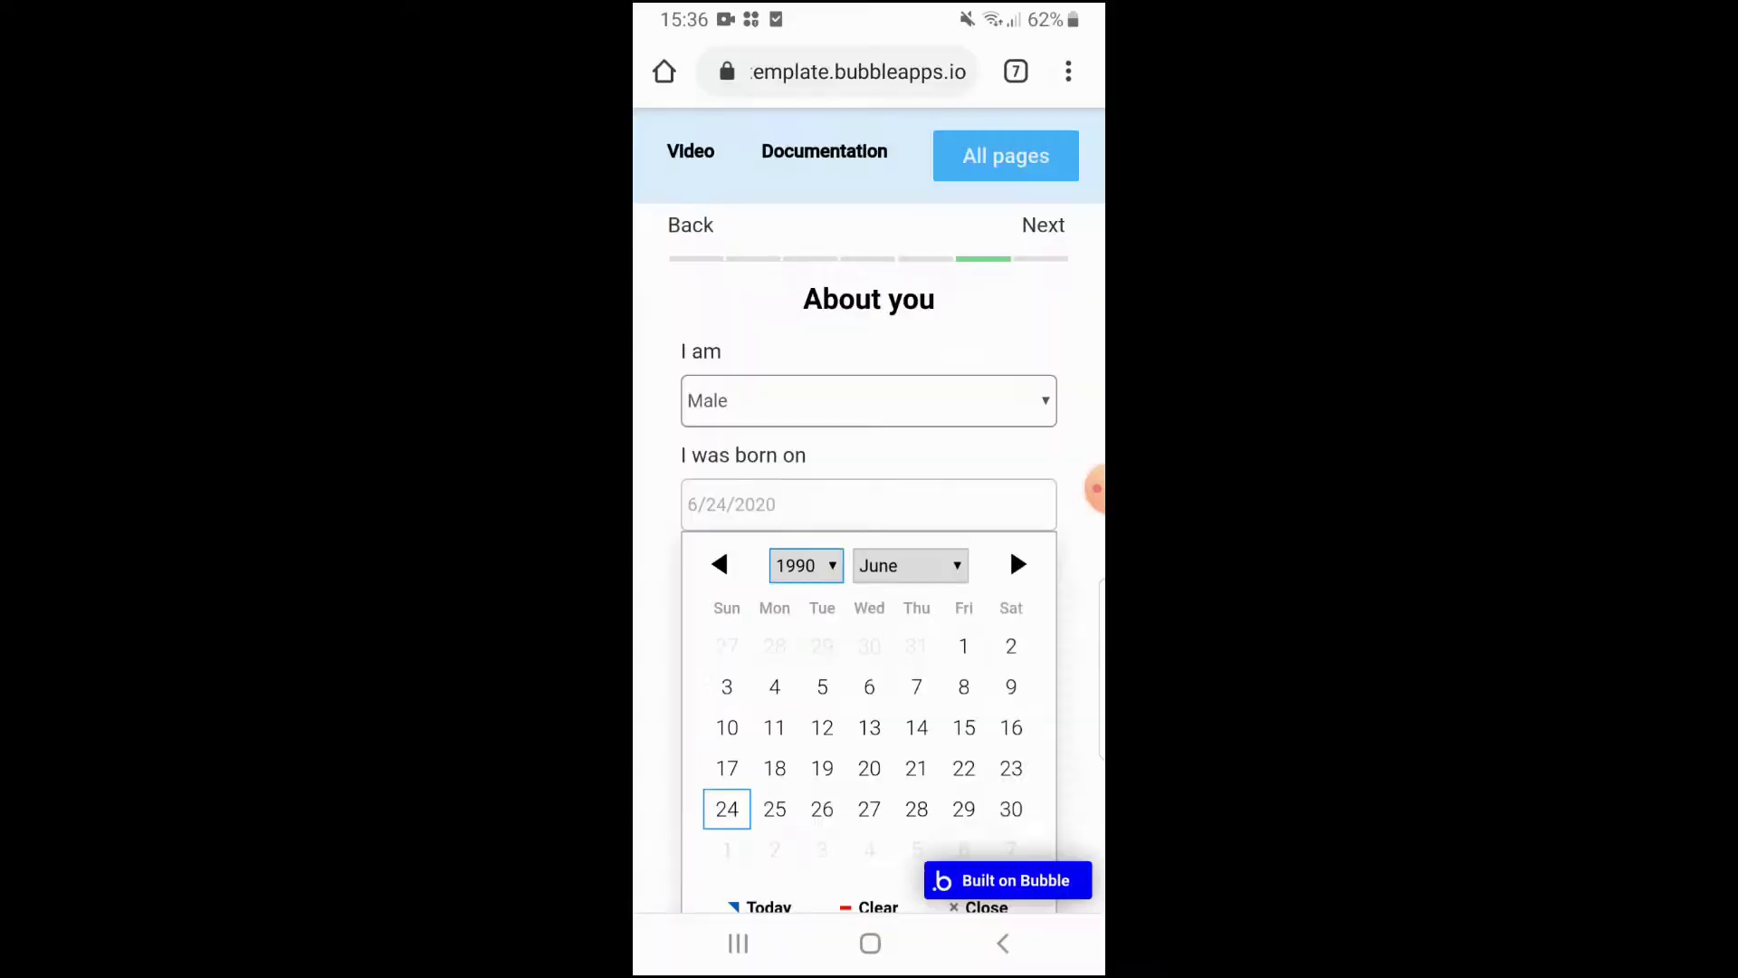
scroll(869, 543, "down", 2)
left_click(978, 833)
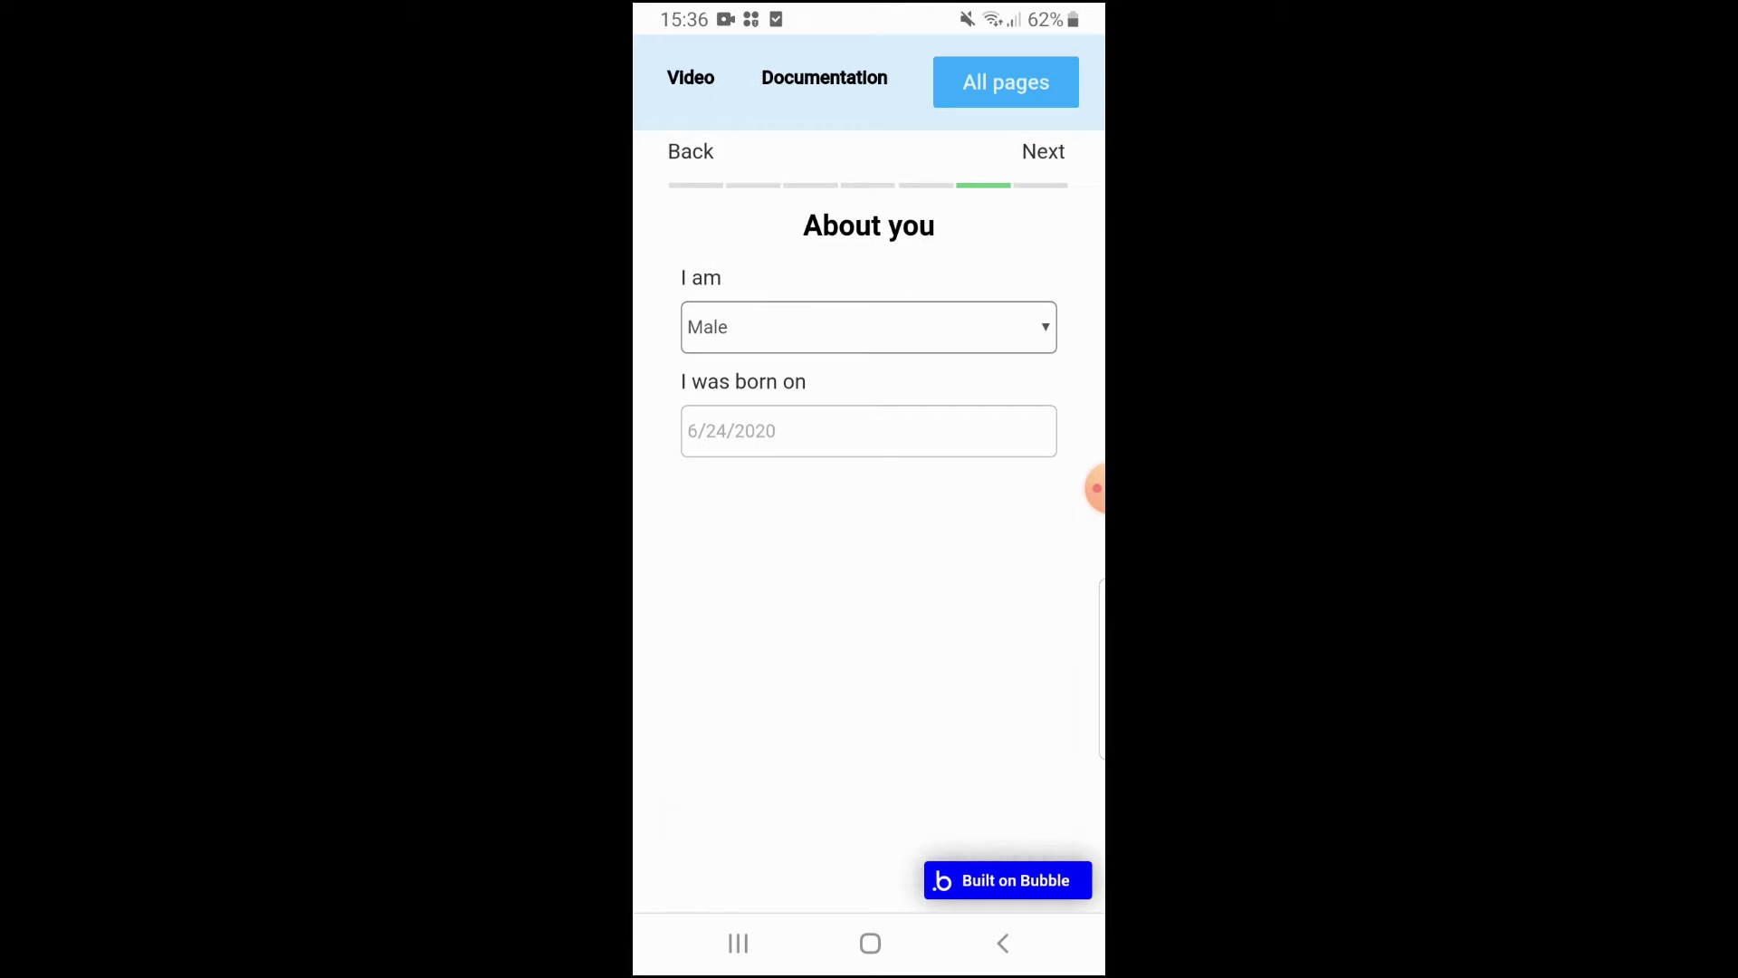
left_click(869, 431)
left_click(916, 640)
left_click(1043, 152)
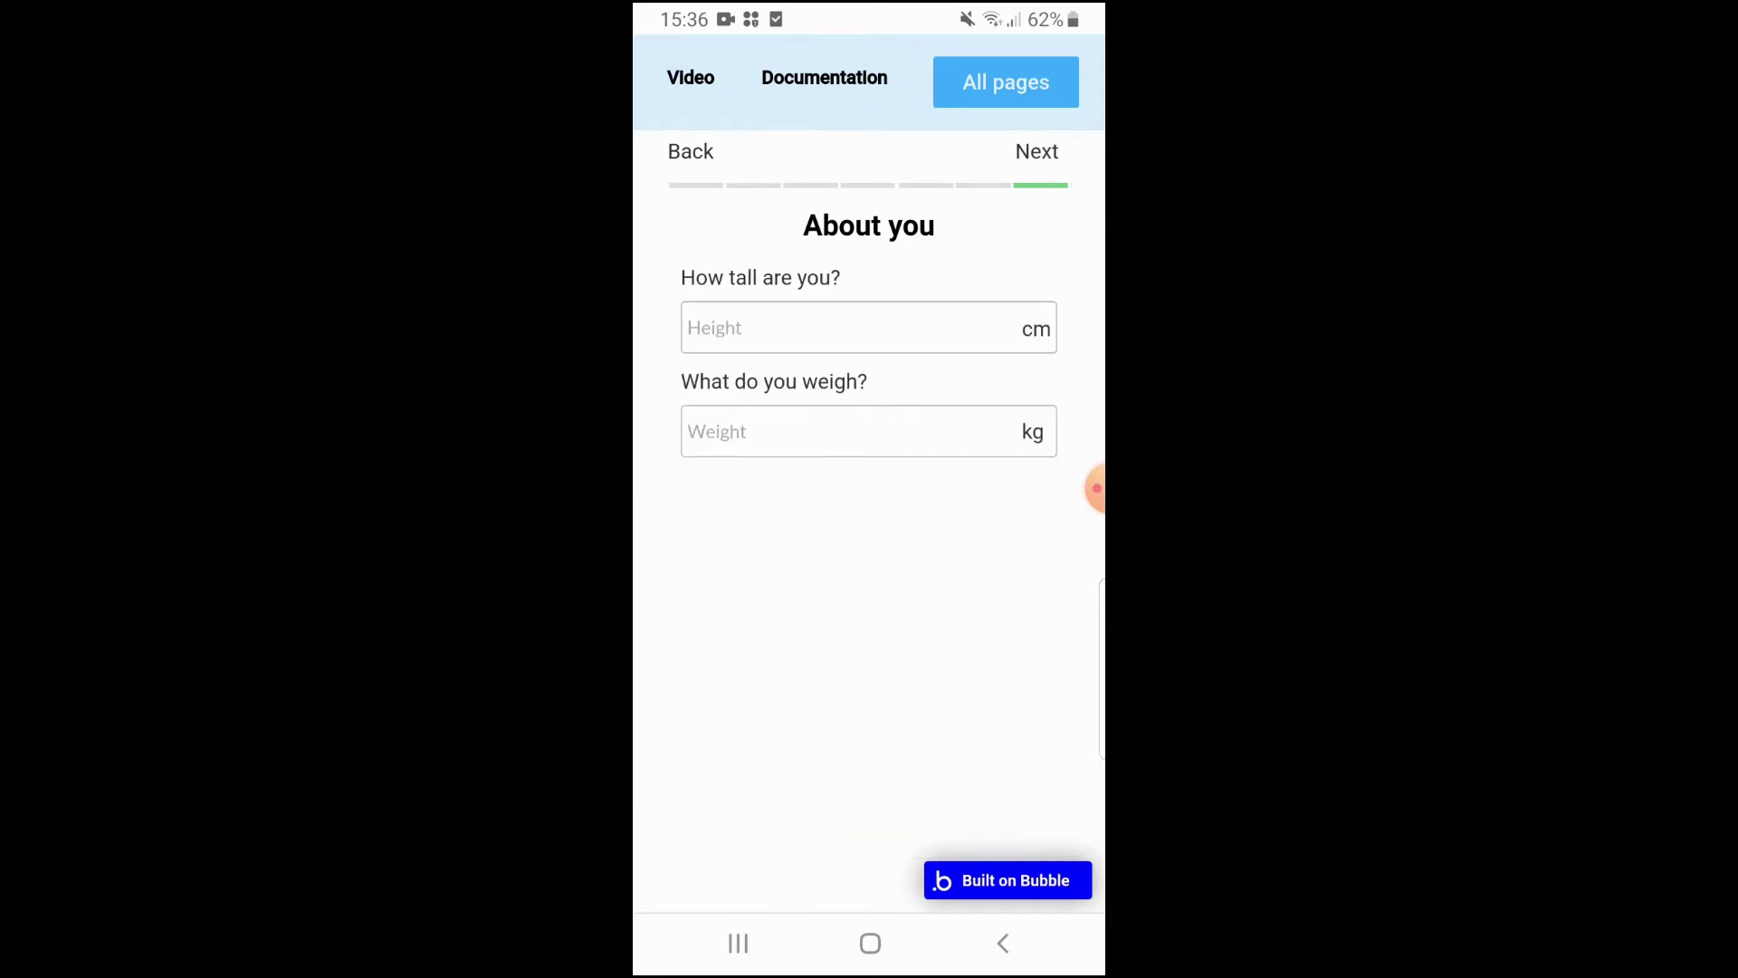
- Enter a height of 180 cm and a weight of 85 kg, then skip the premium trial offer to finish signing up
left_click(851, 328)
type("180")
left_click(769, 496)
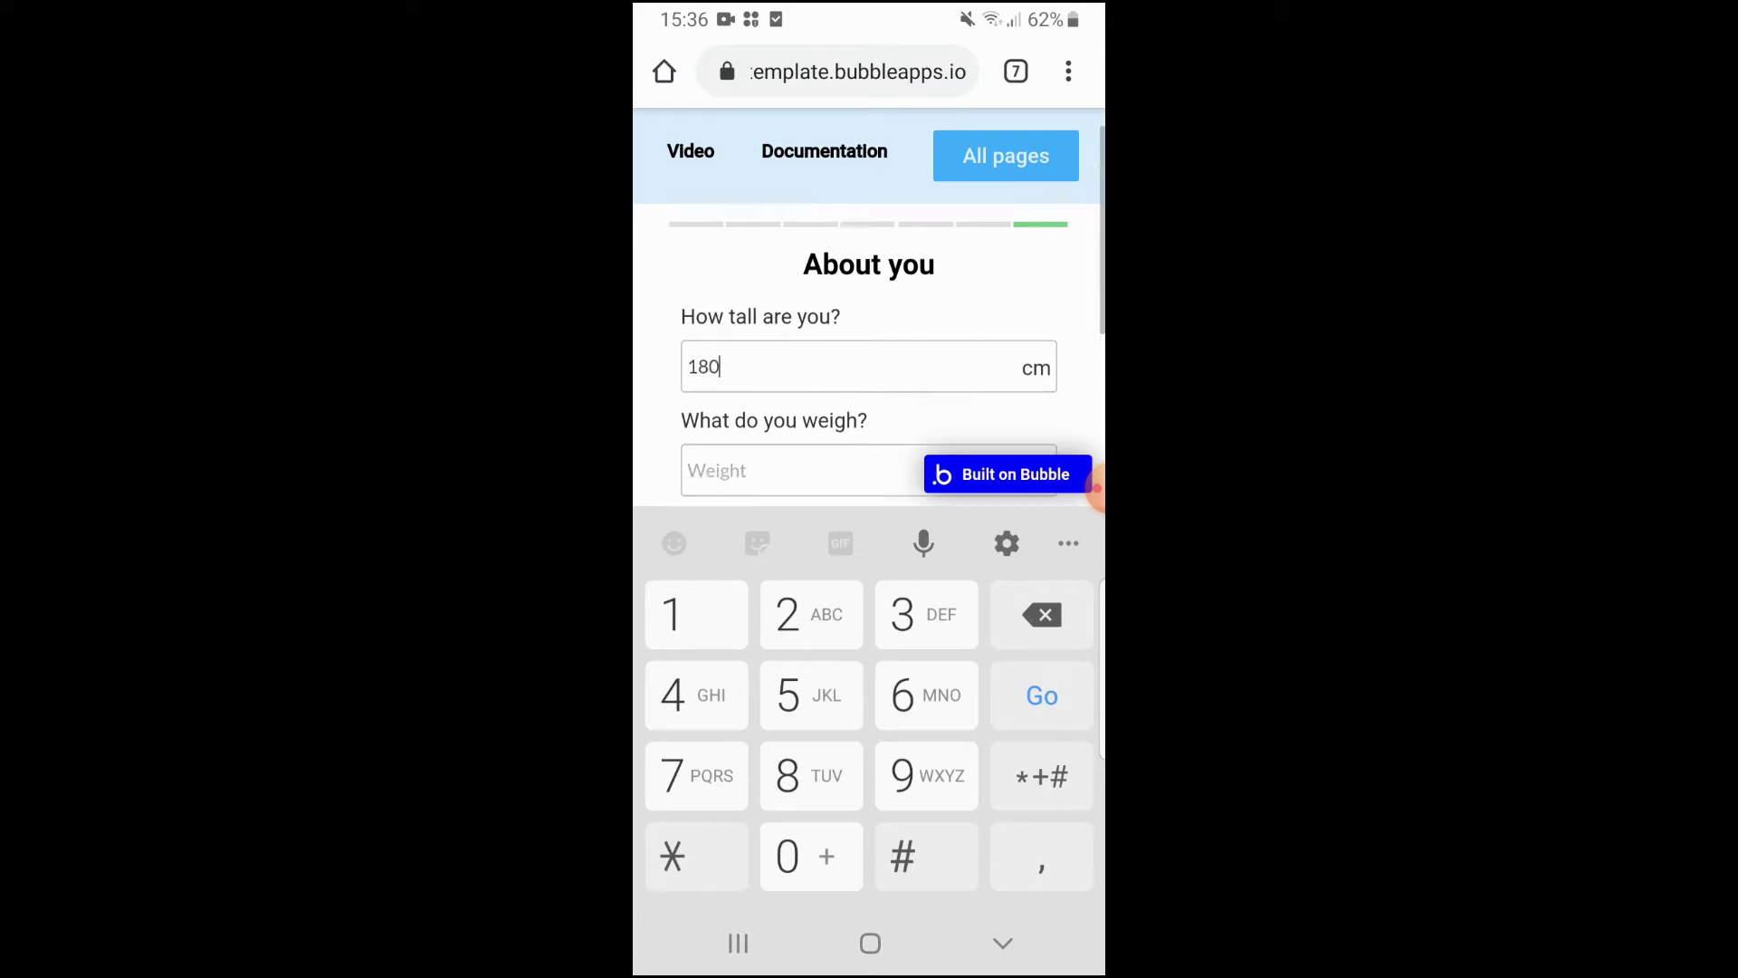
type("85")
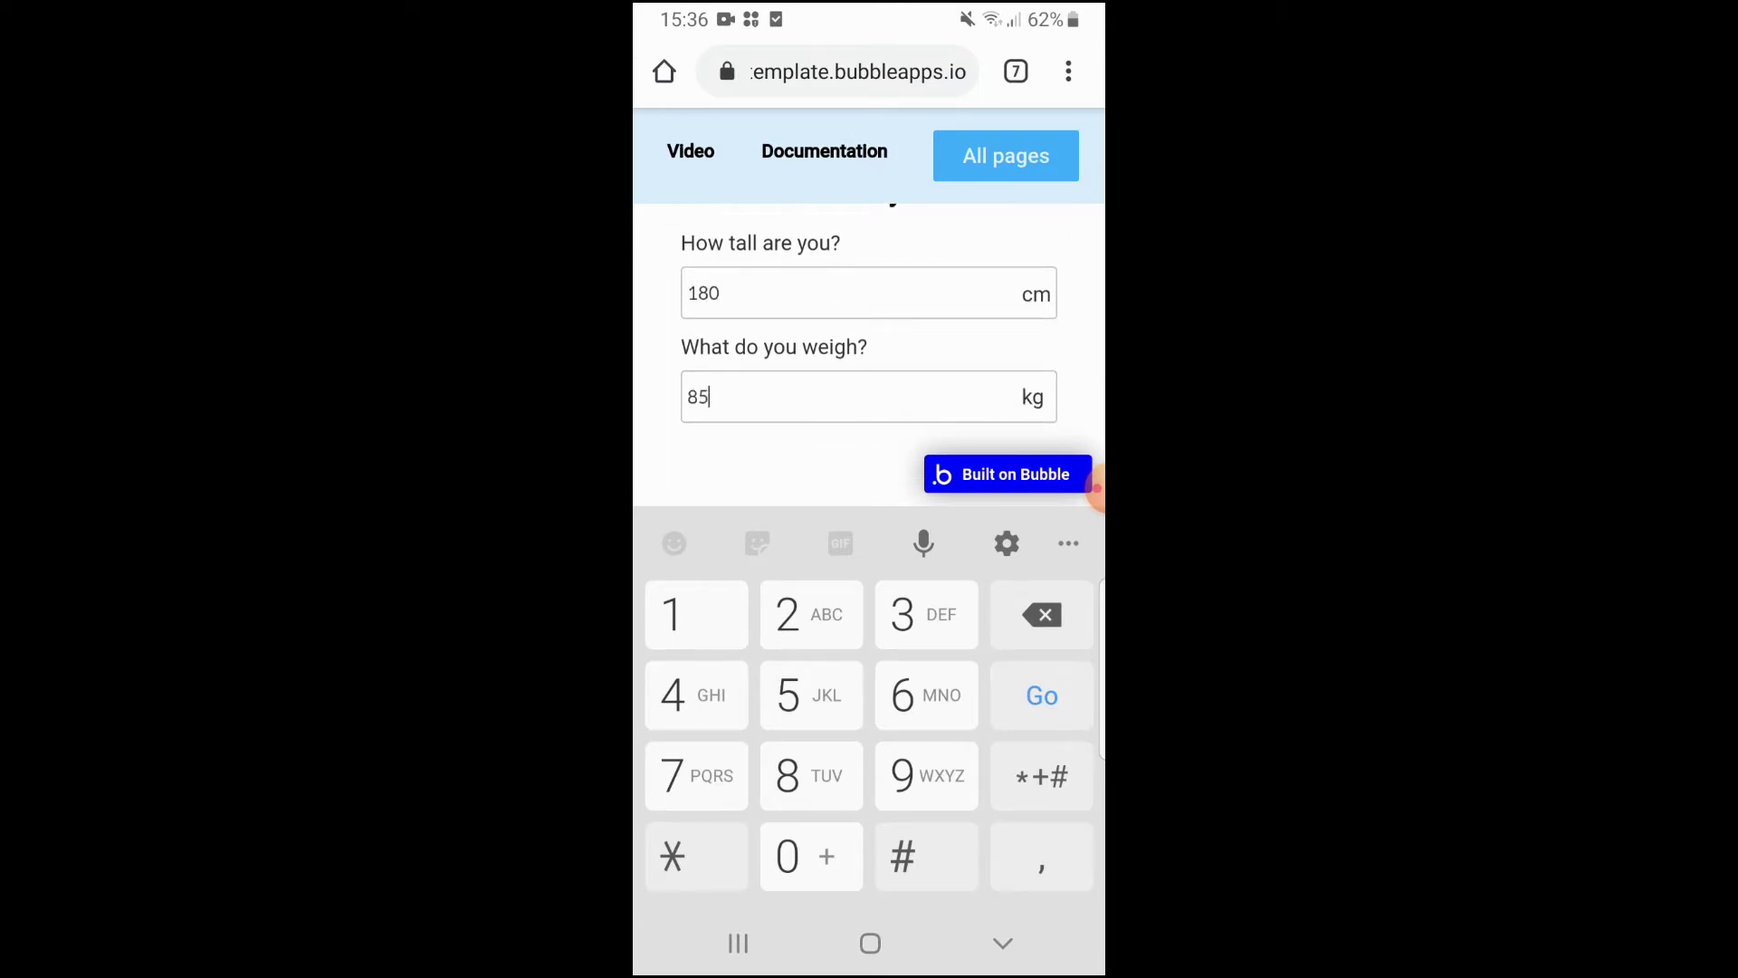
key("Escape")
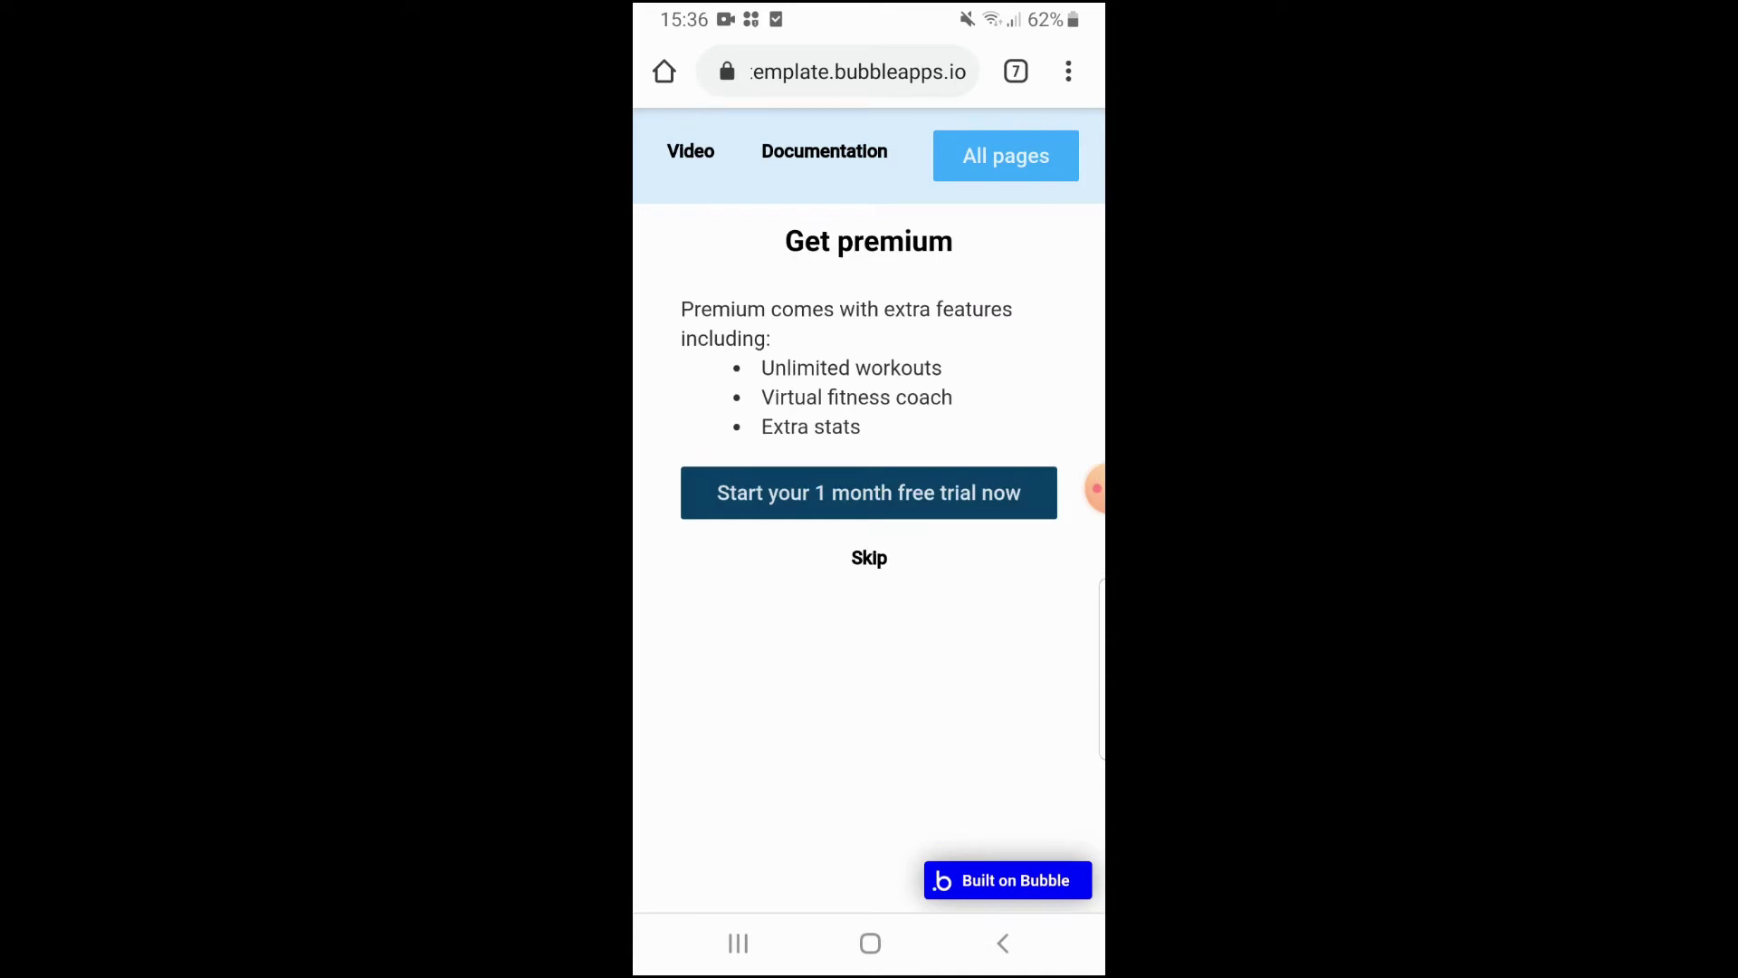
left_click(869, 557)
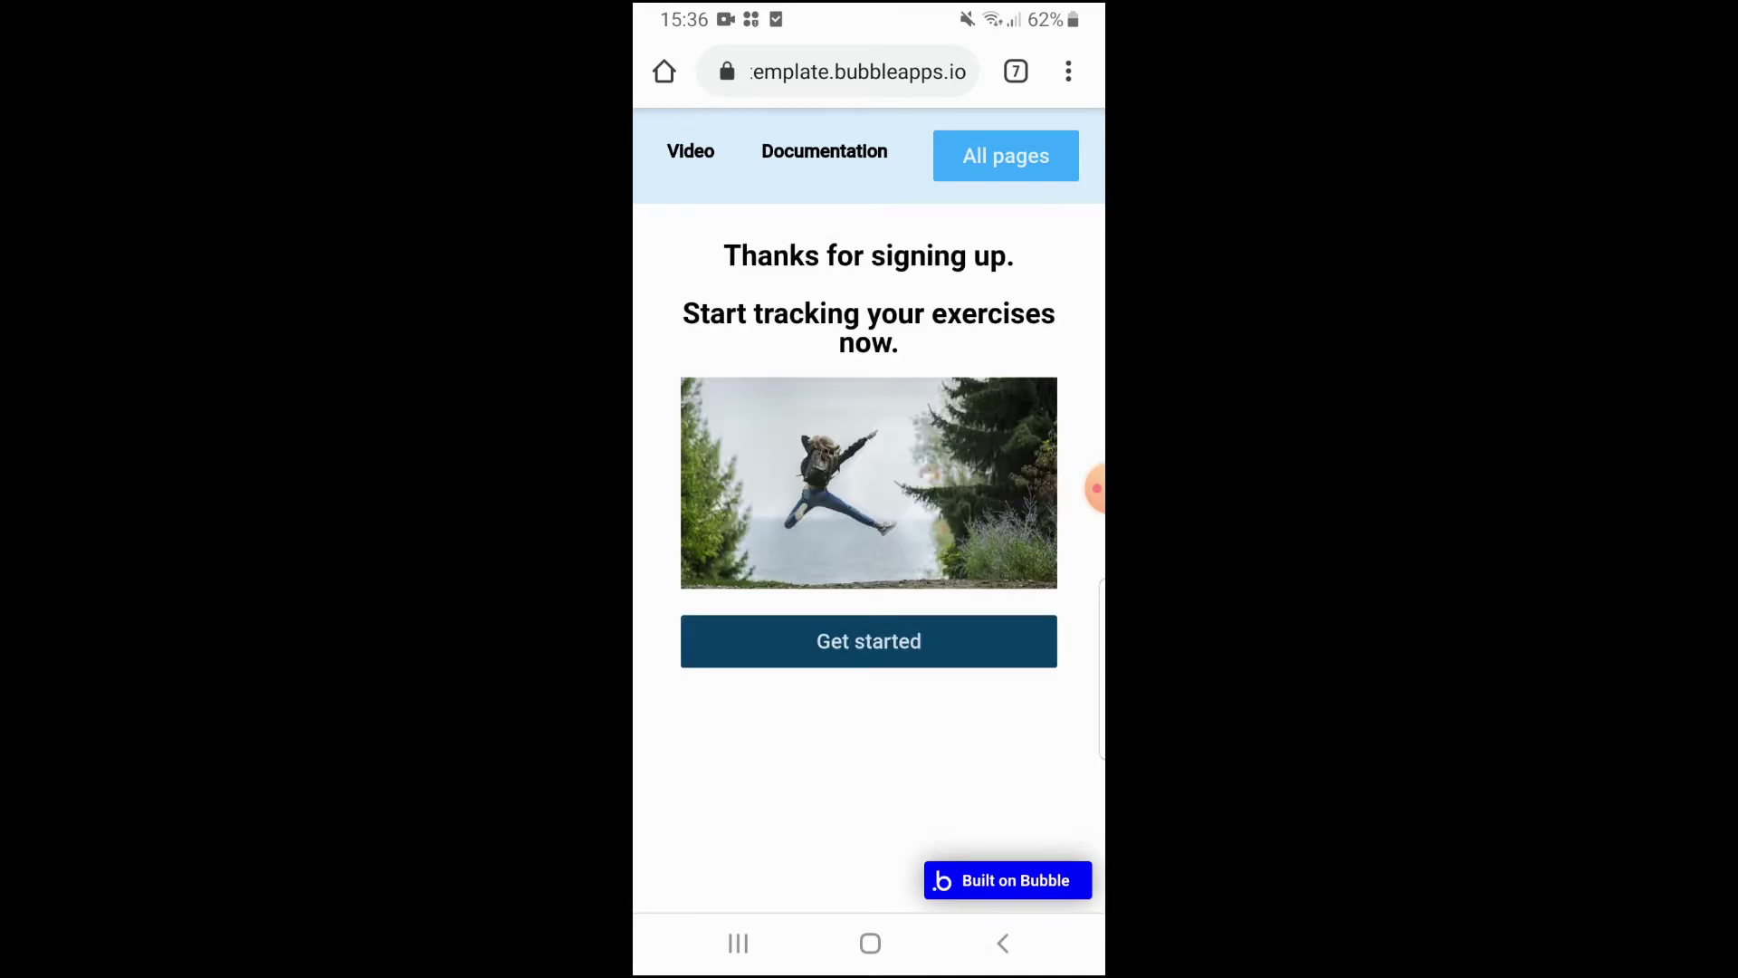
left_click(1095, 489)
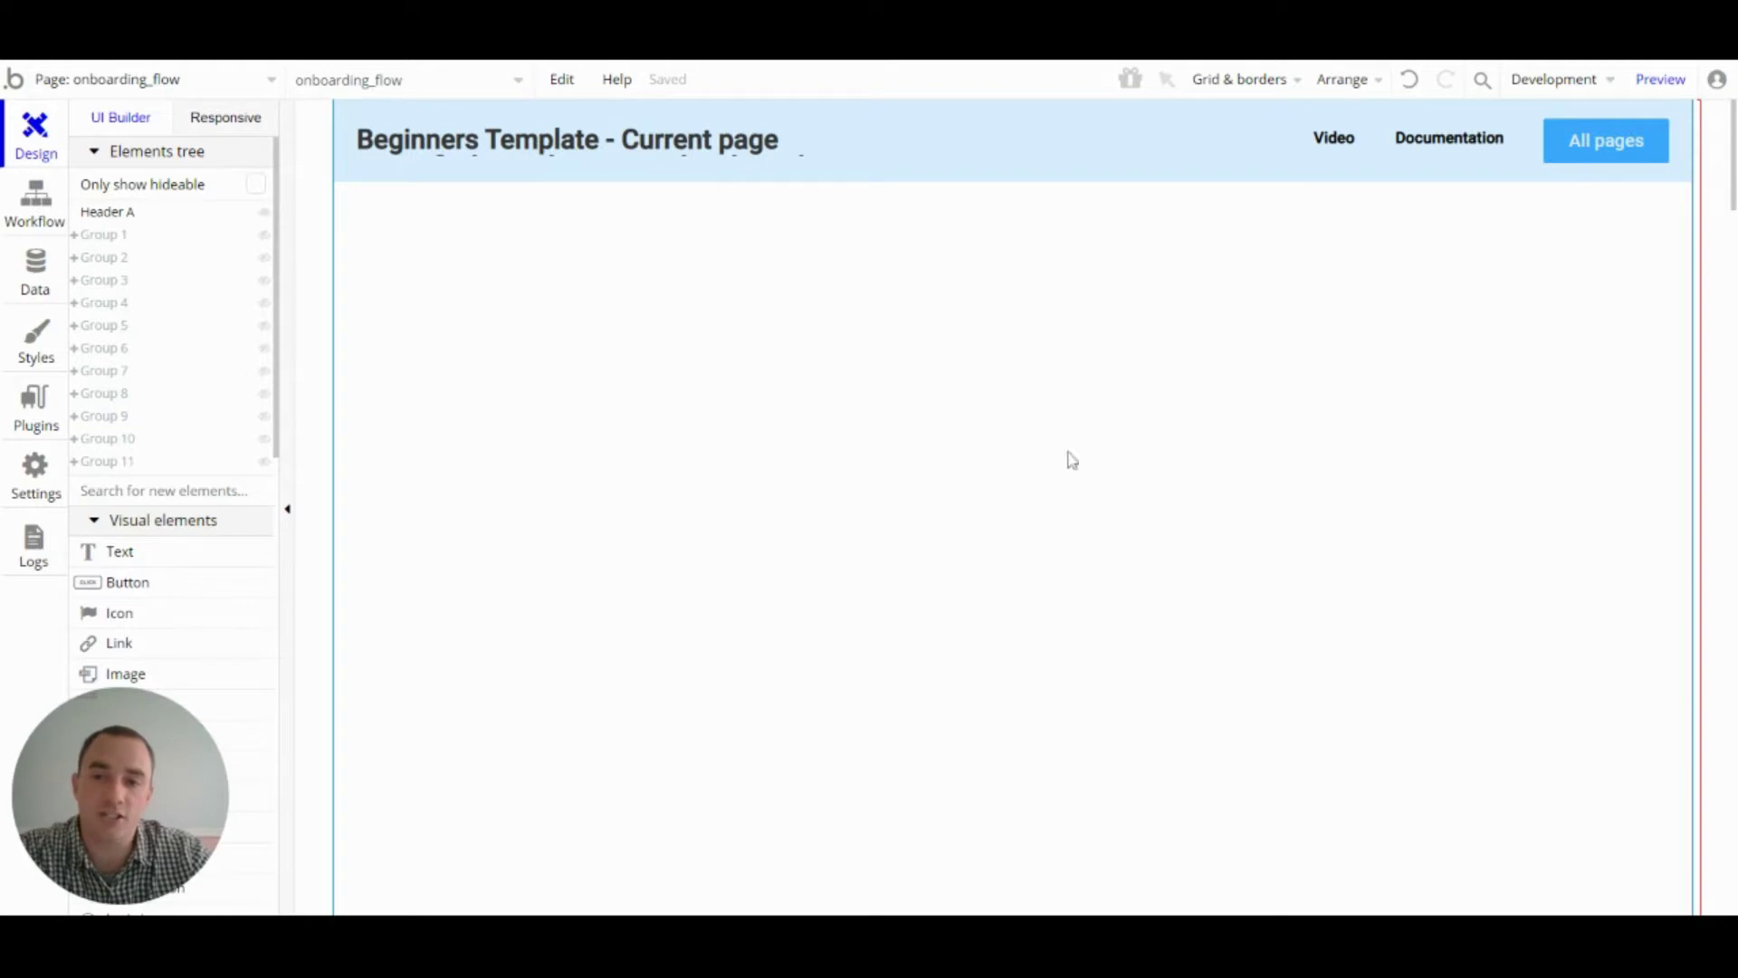
- Switch to the Bubble editor's data types and examine the User type and the fields of the Fitness App type
left_click(20, 273)
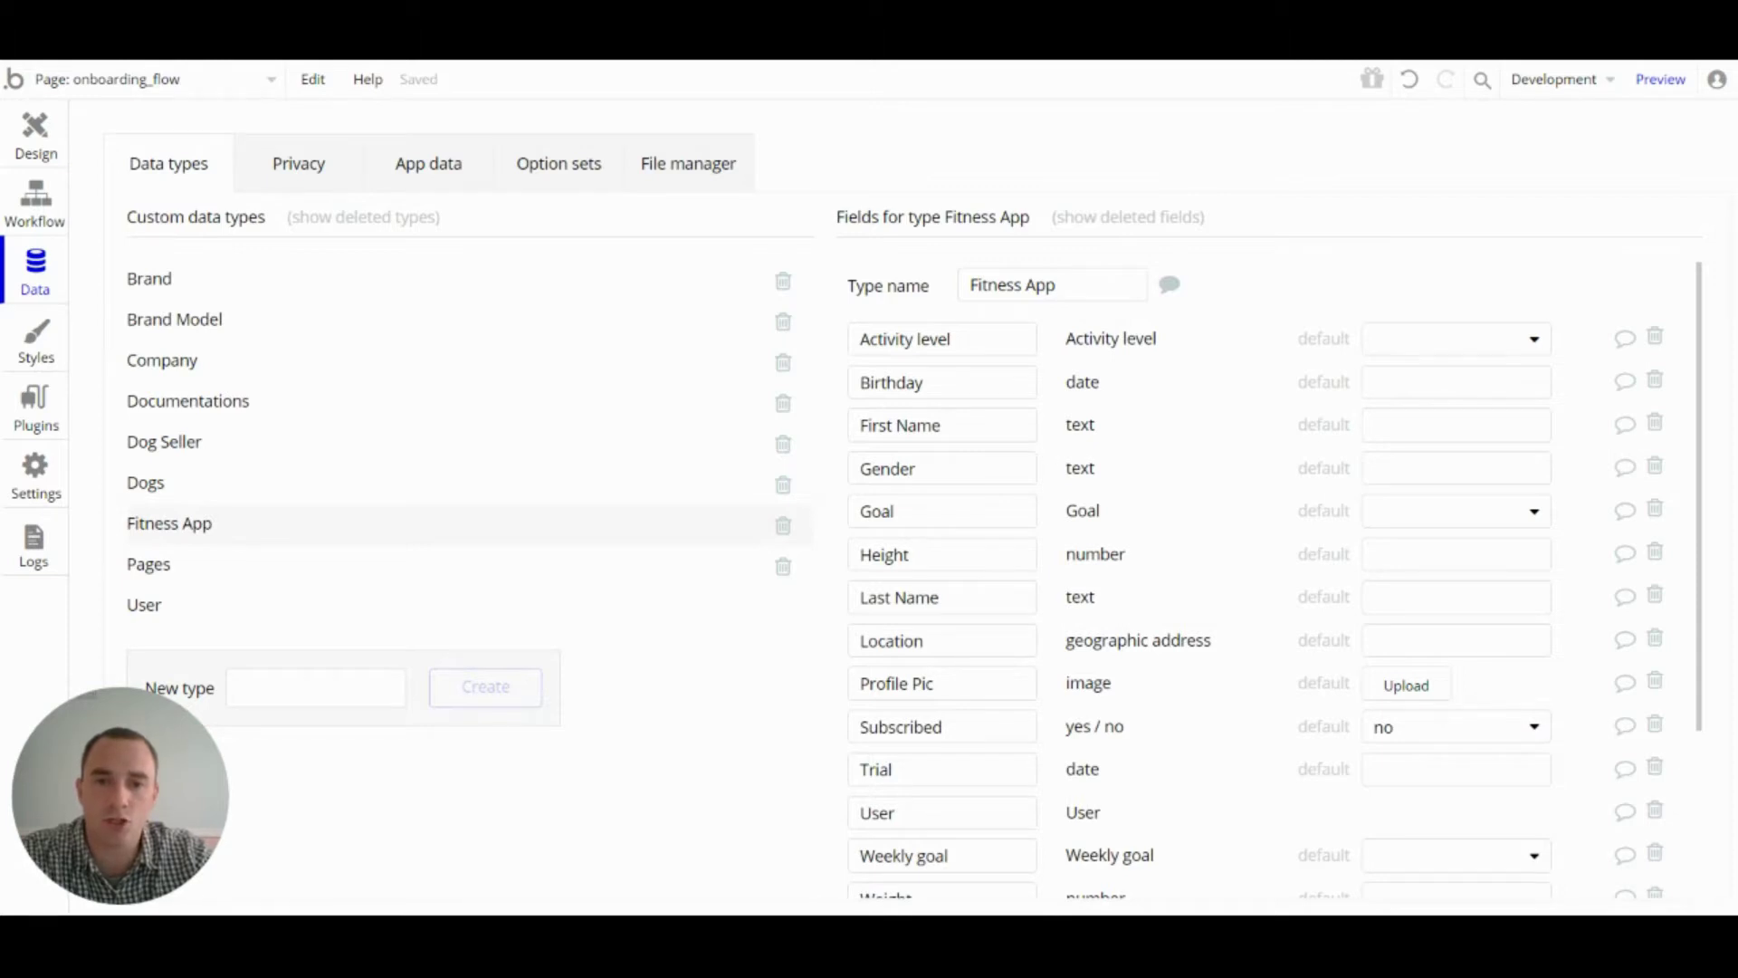
left_click(204, 615)
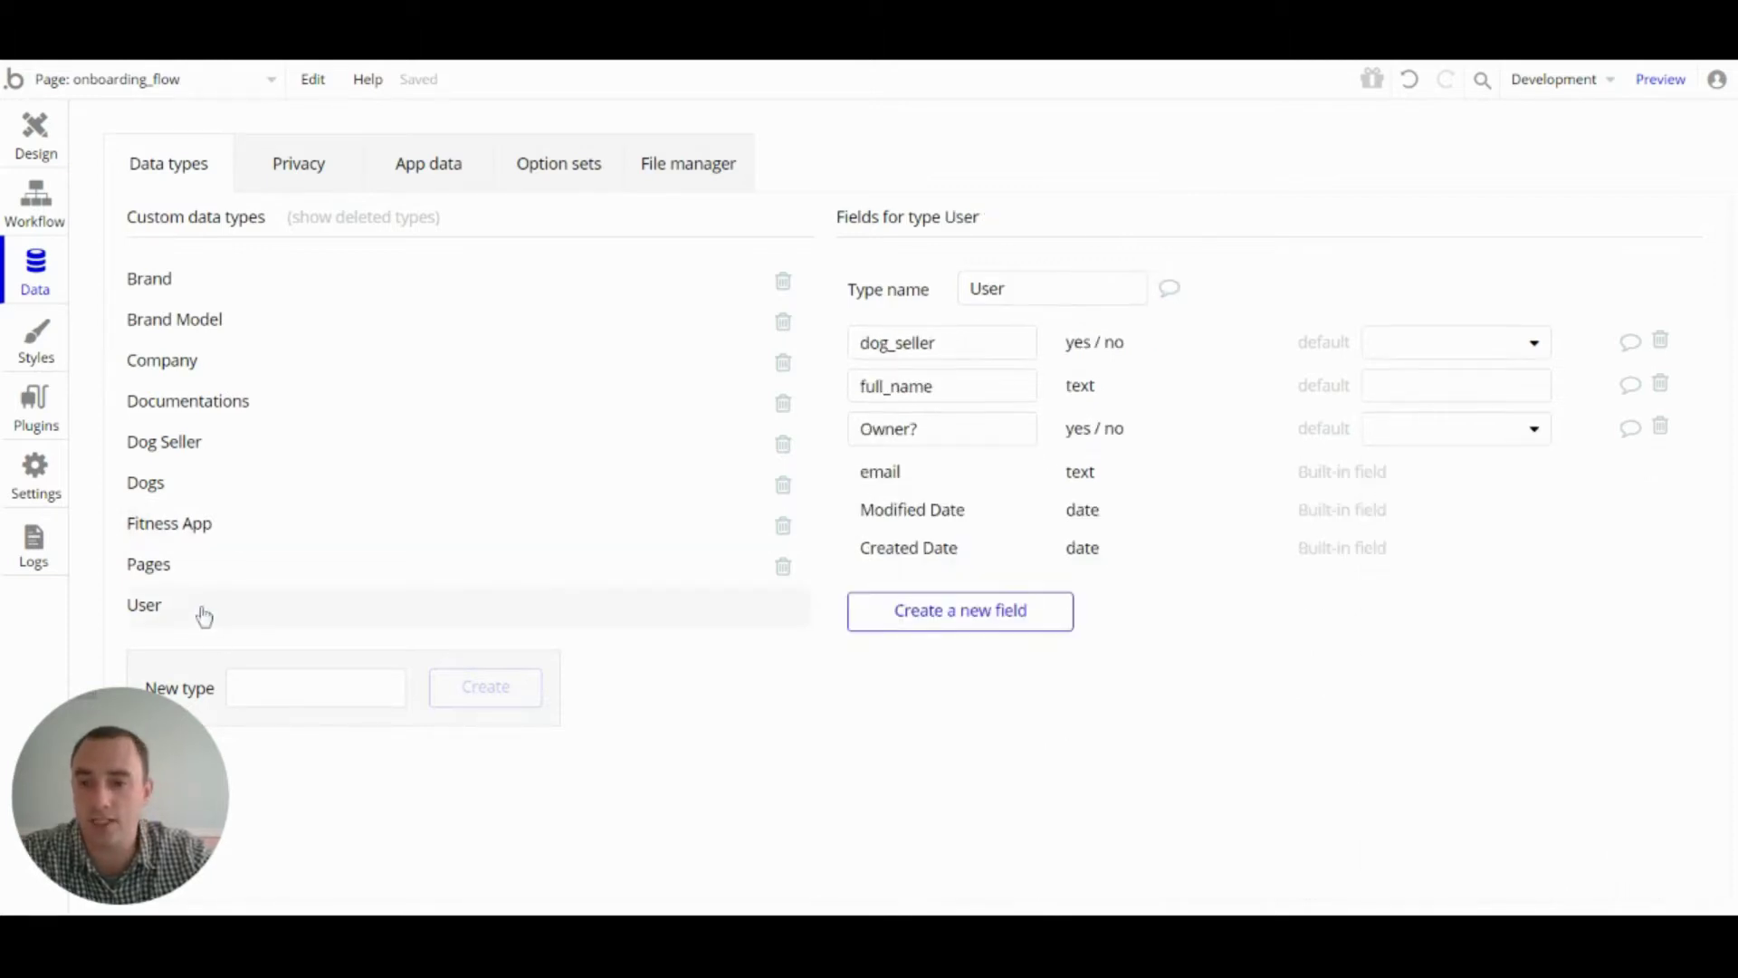
left_click(213, 541)
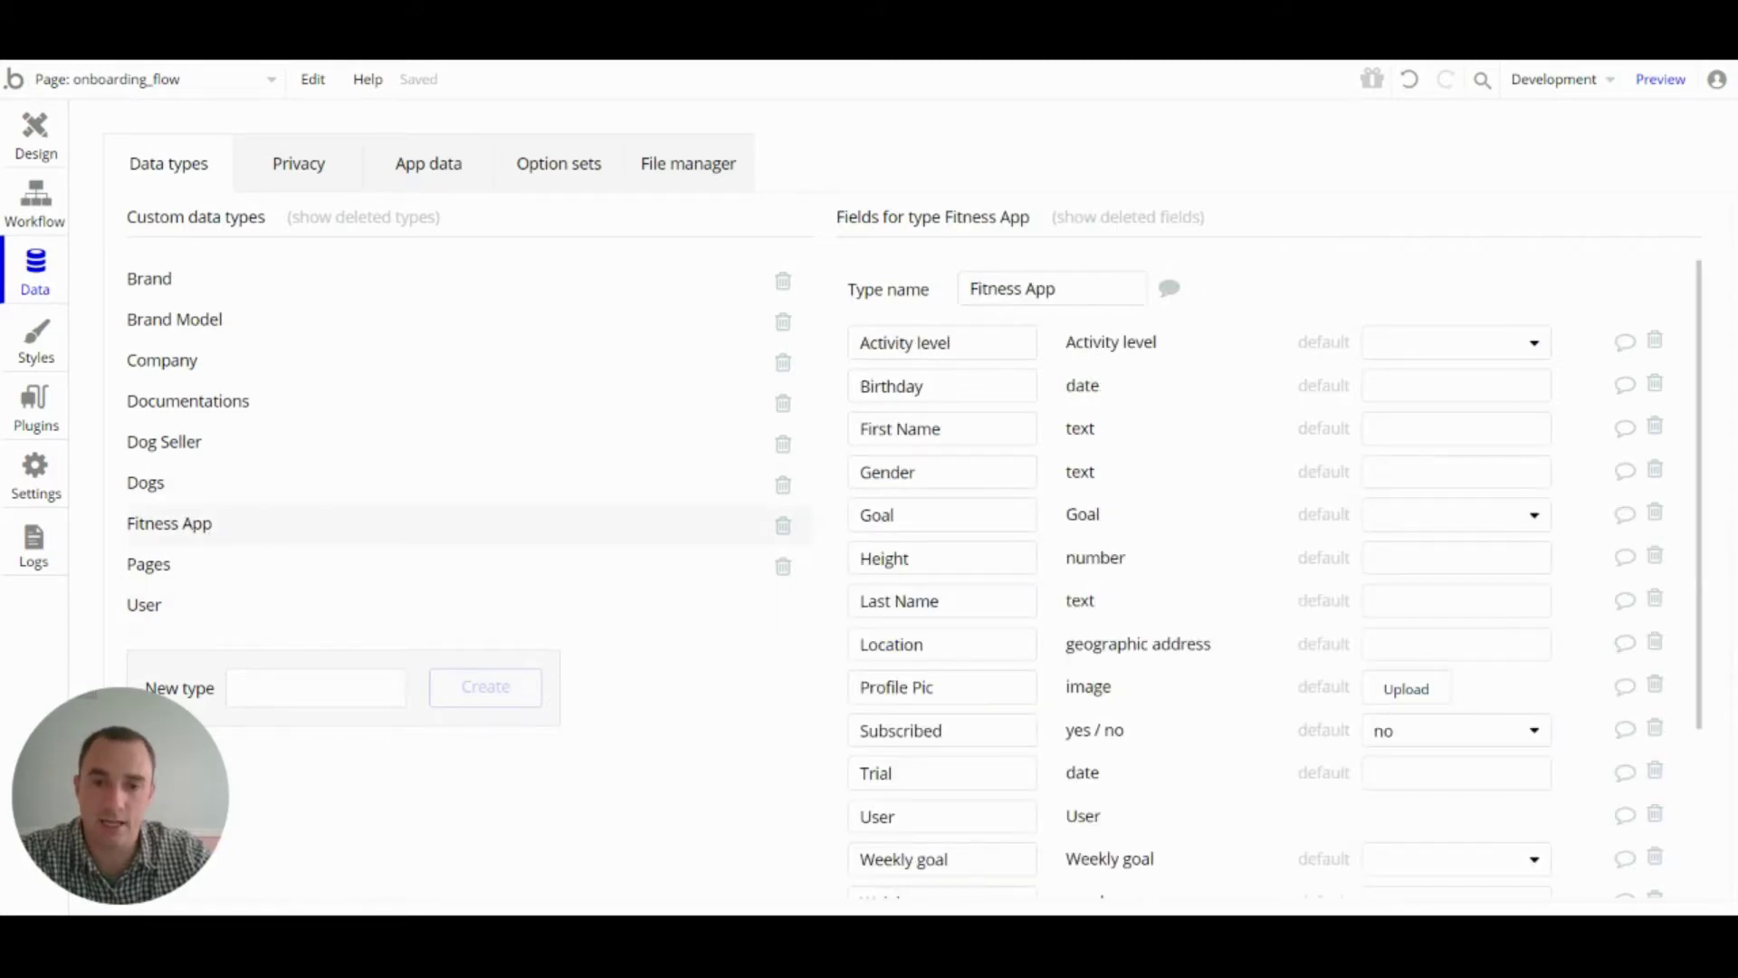
left_click(965, 430)
left_click(963, 473)
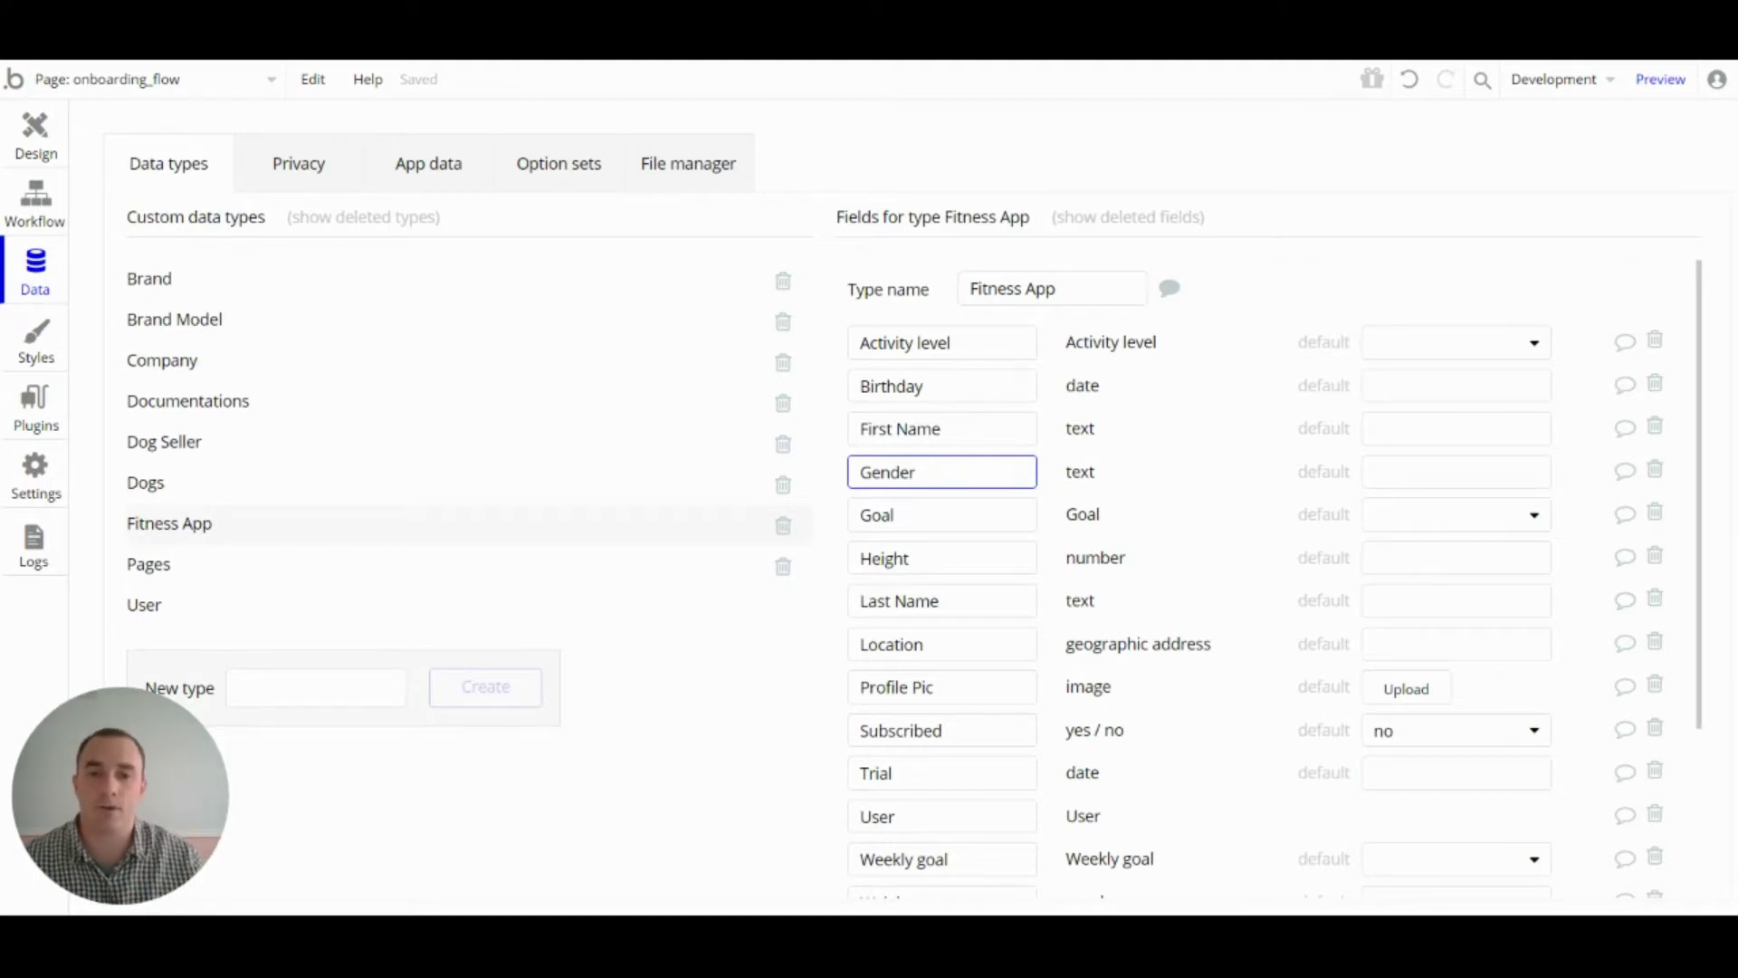
left_click(871, 816)
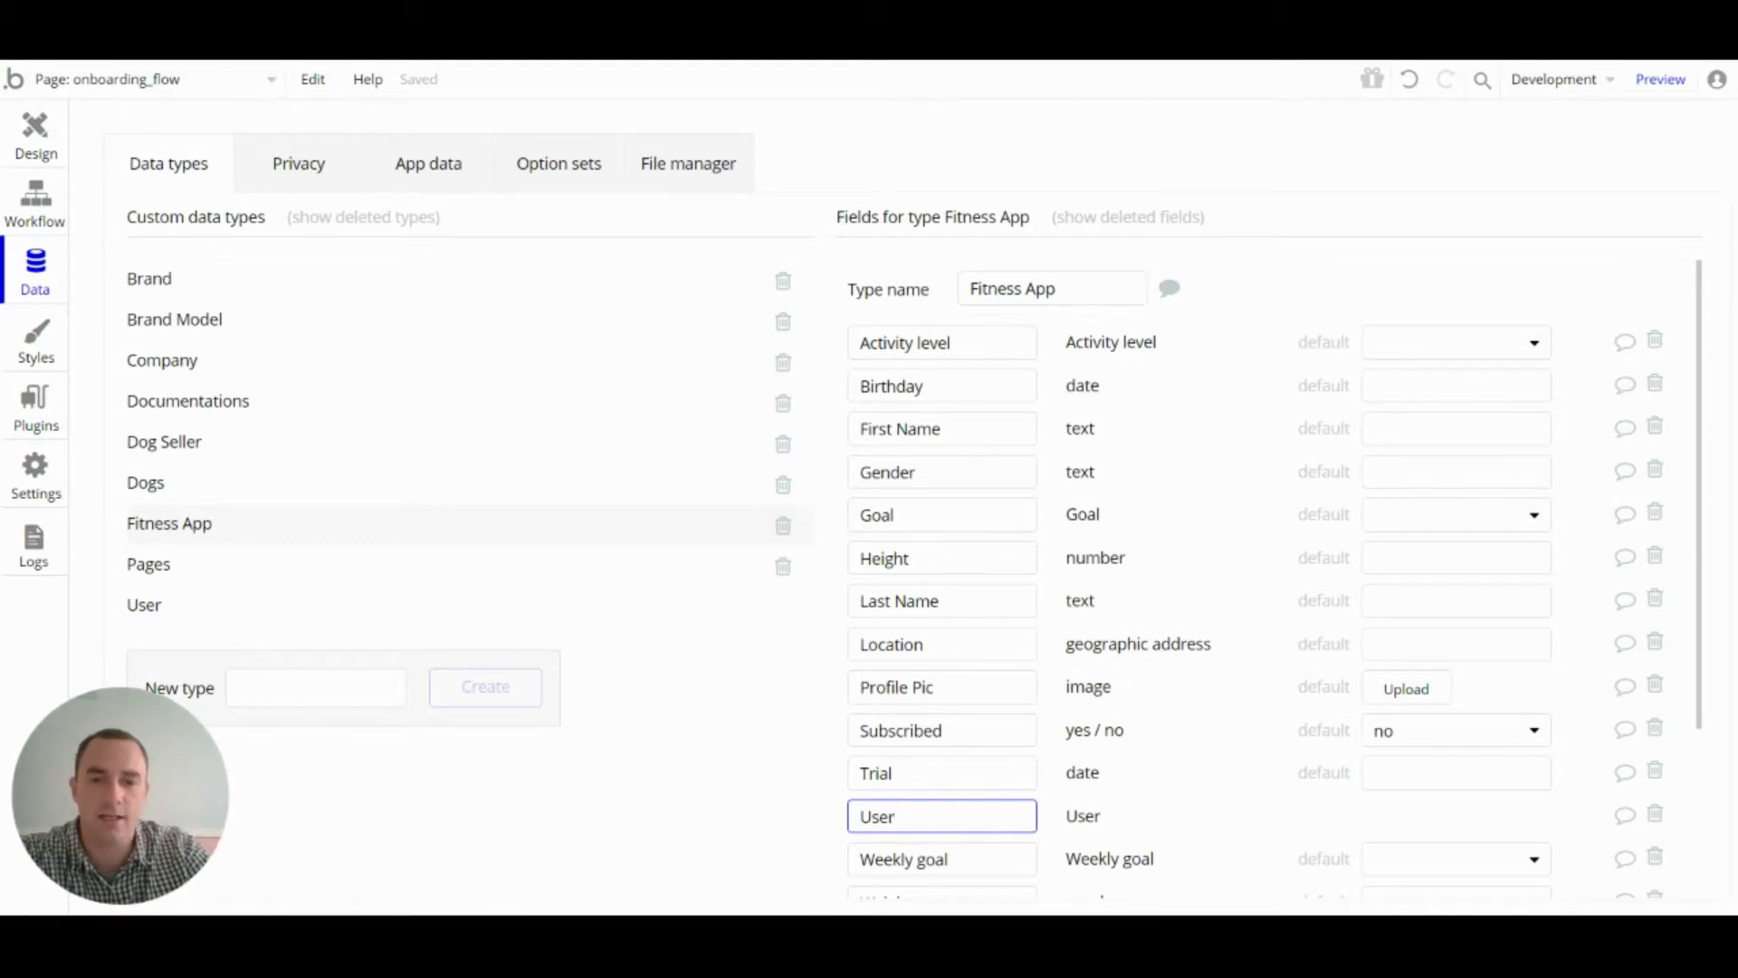
scroll(1139, 597, "down", 3)
scroll(1139, 597, "up", 3)
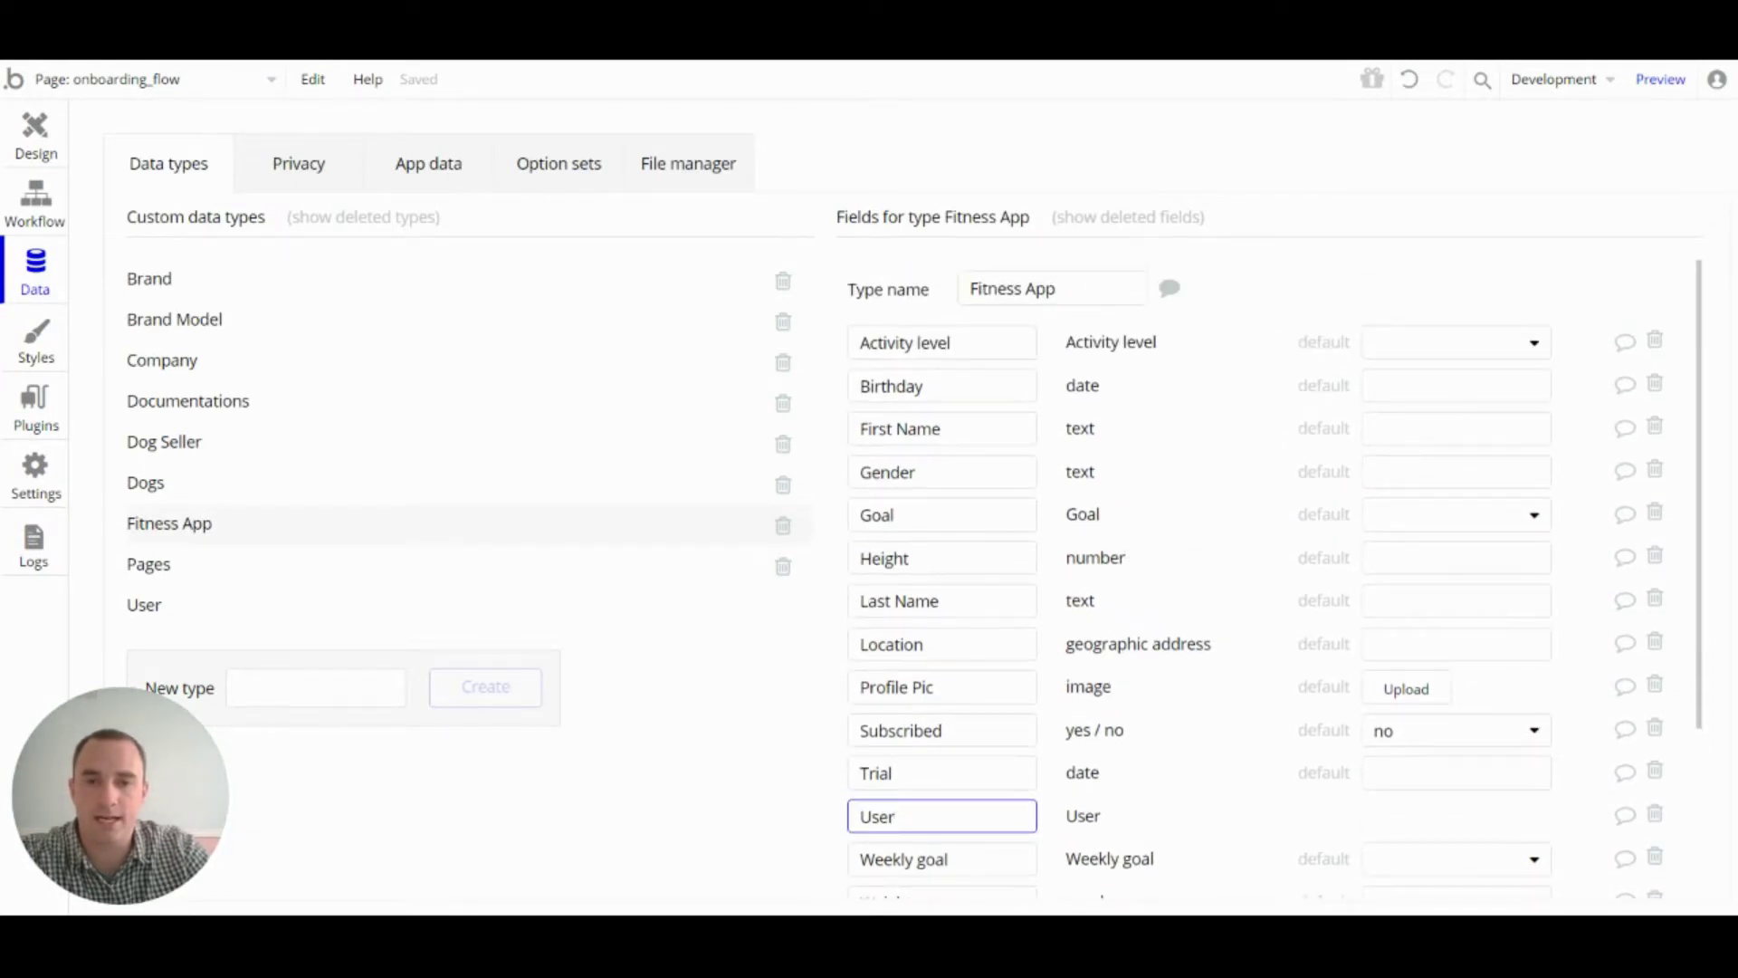
- Examine the Activity level, Goal and Weekly goal fields of the Fitness App type and their field types
left_click(980, 343)
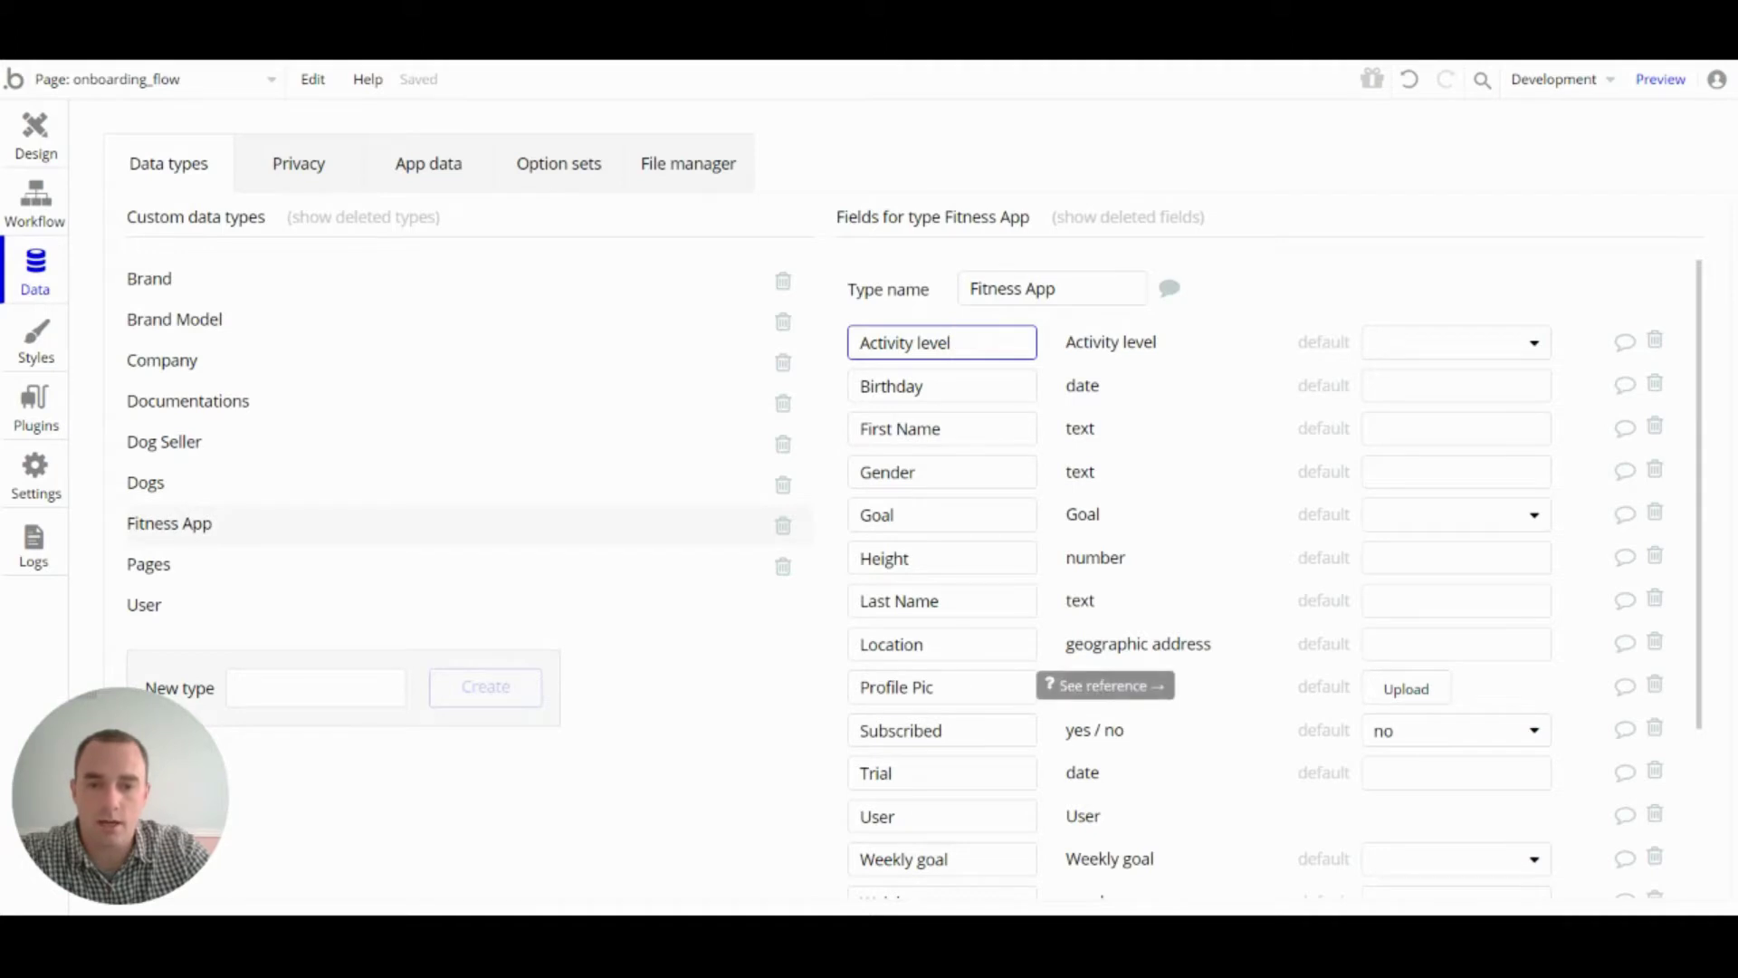
scroll(1041, 679, "down", 1)
left_click(959, 402)
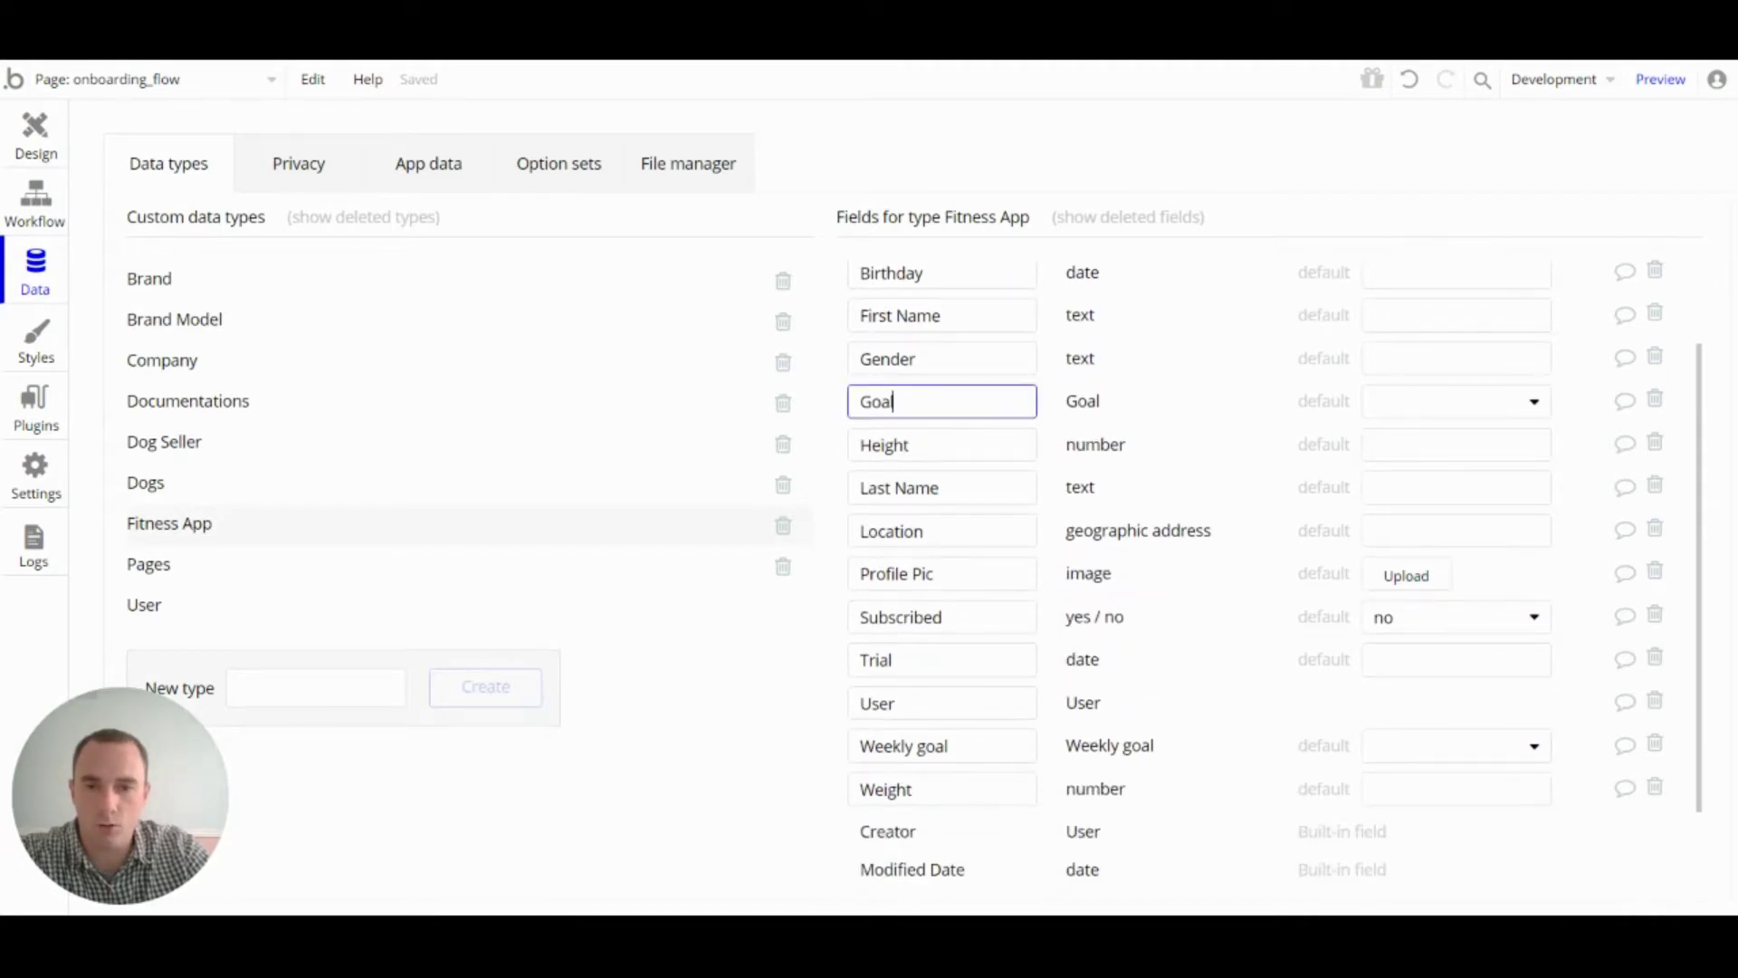
left_click(946, 745)
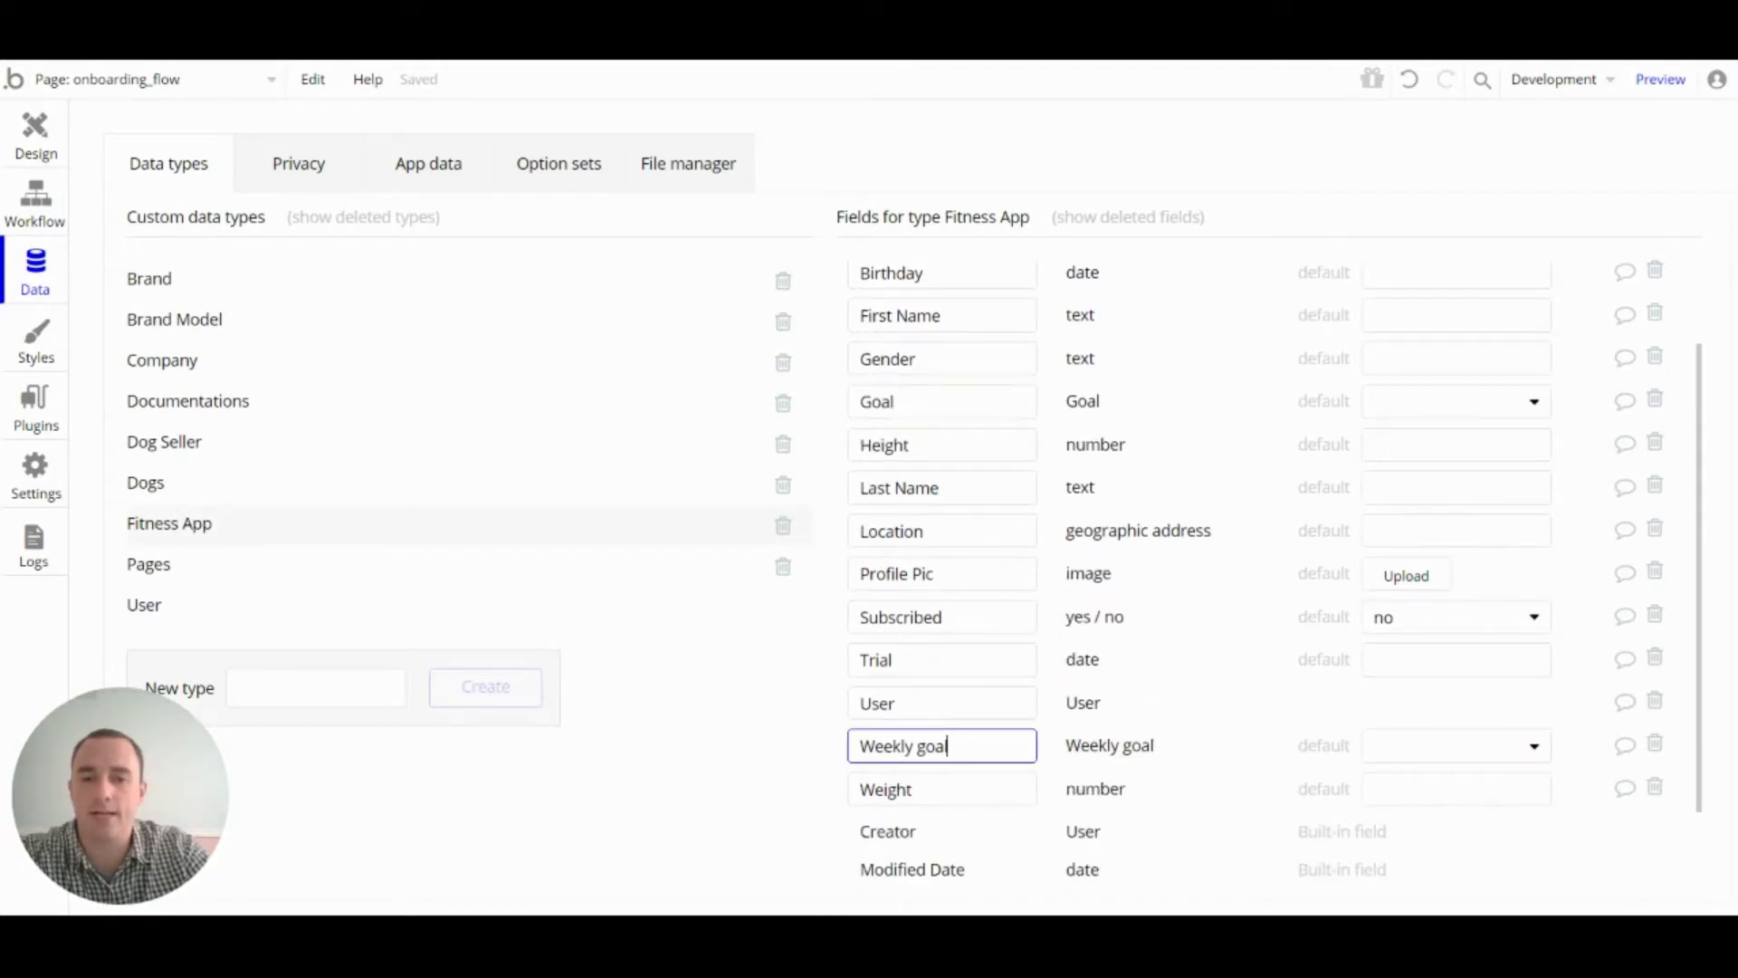
scroll(1072, 448, "up", 1)
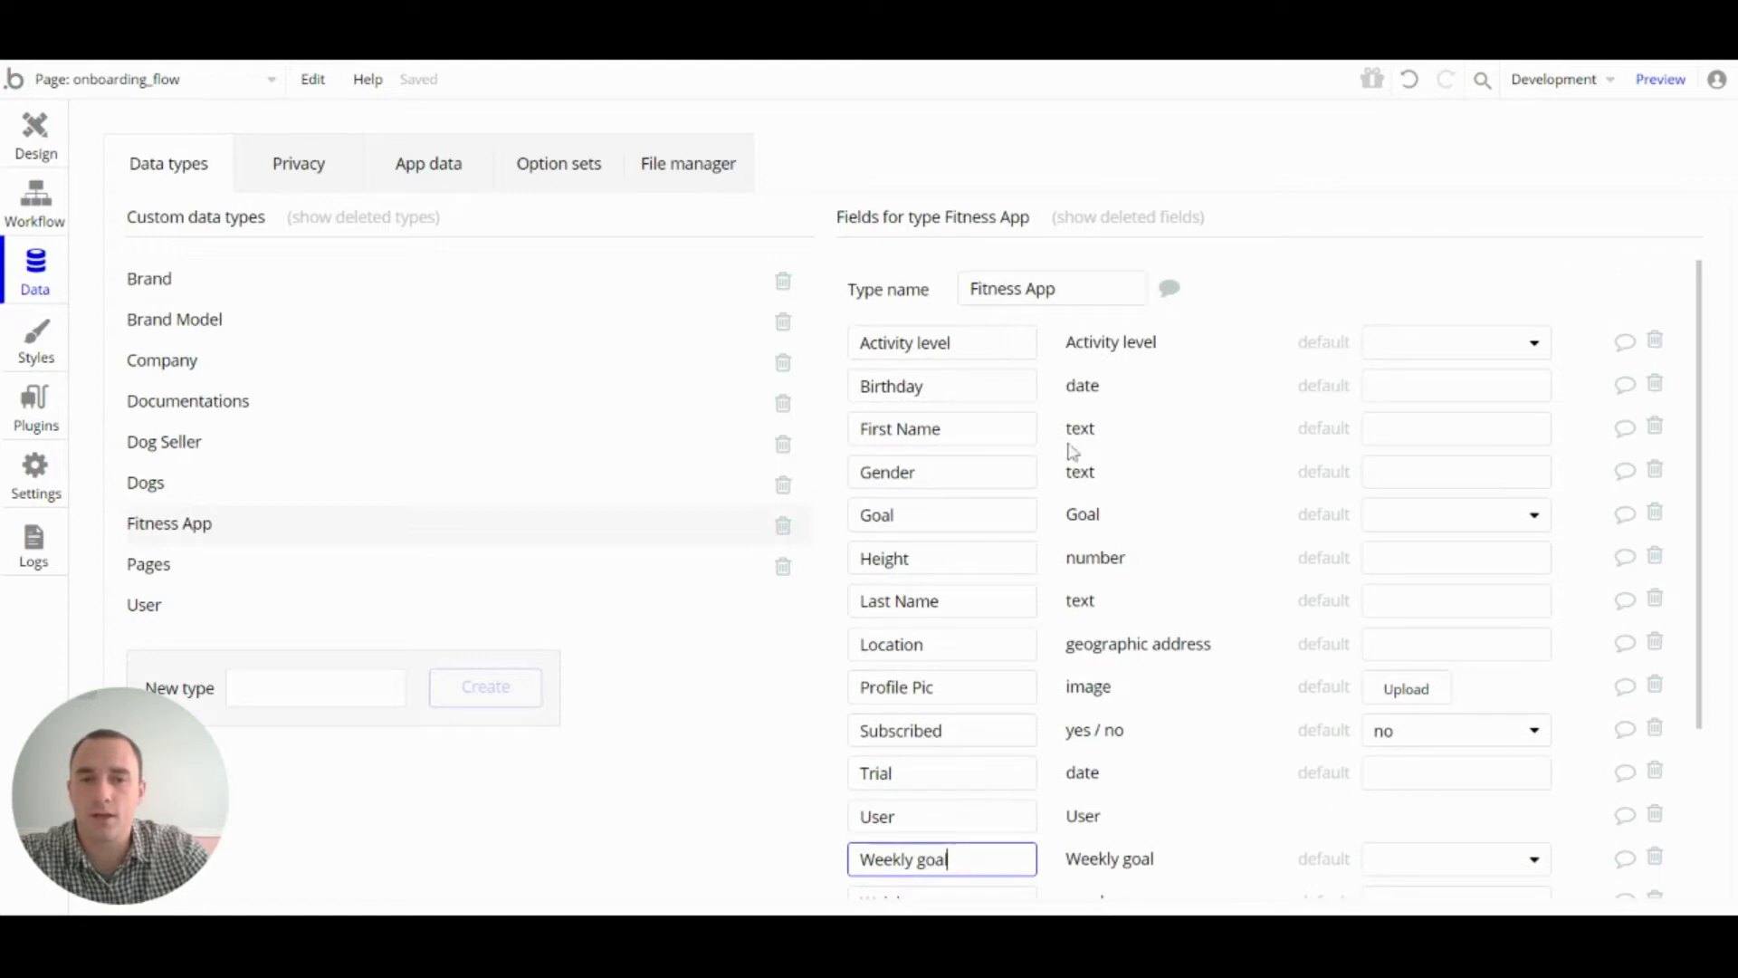
left_click(1081, 357)
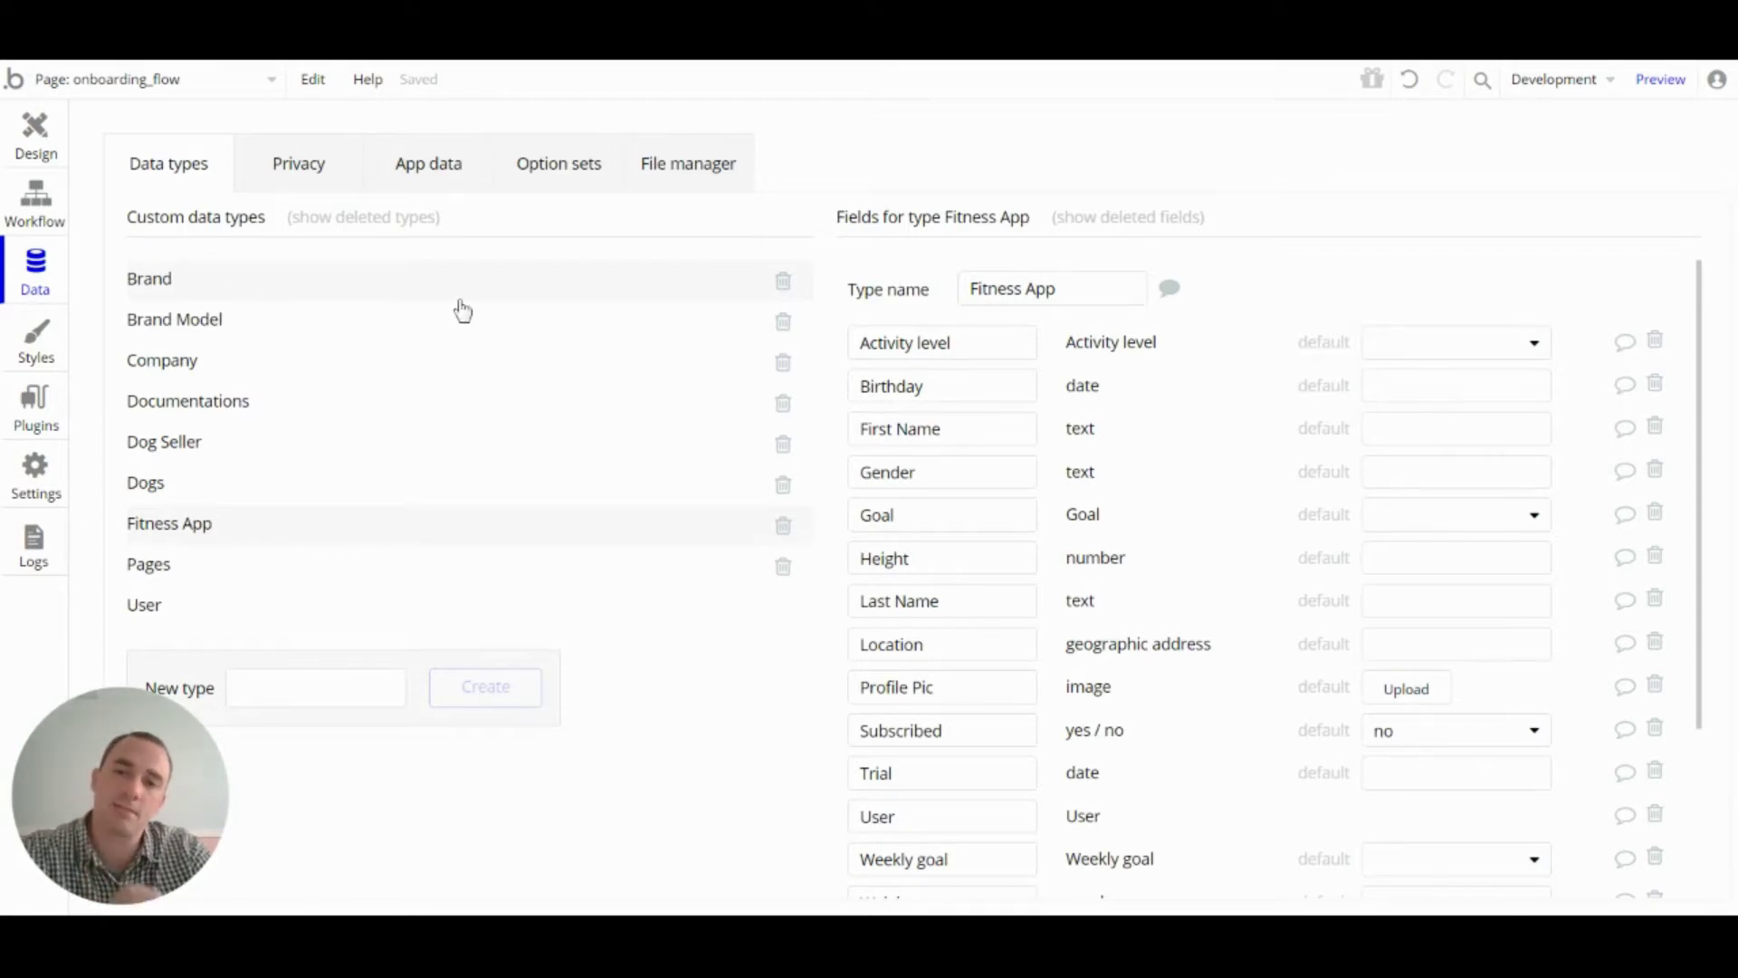
- Review the options in the Activity Level, Goal and Weekly Goal option sets
left_click(570, 189)
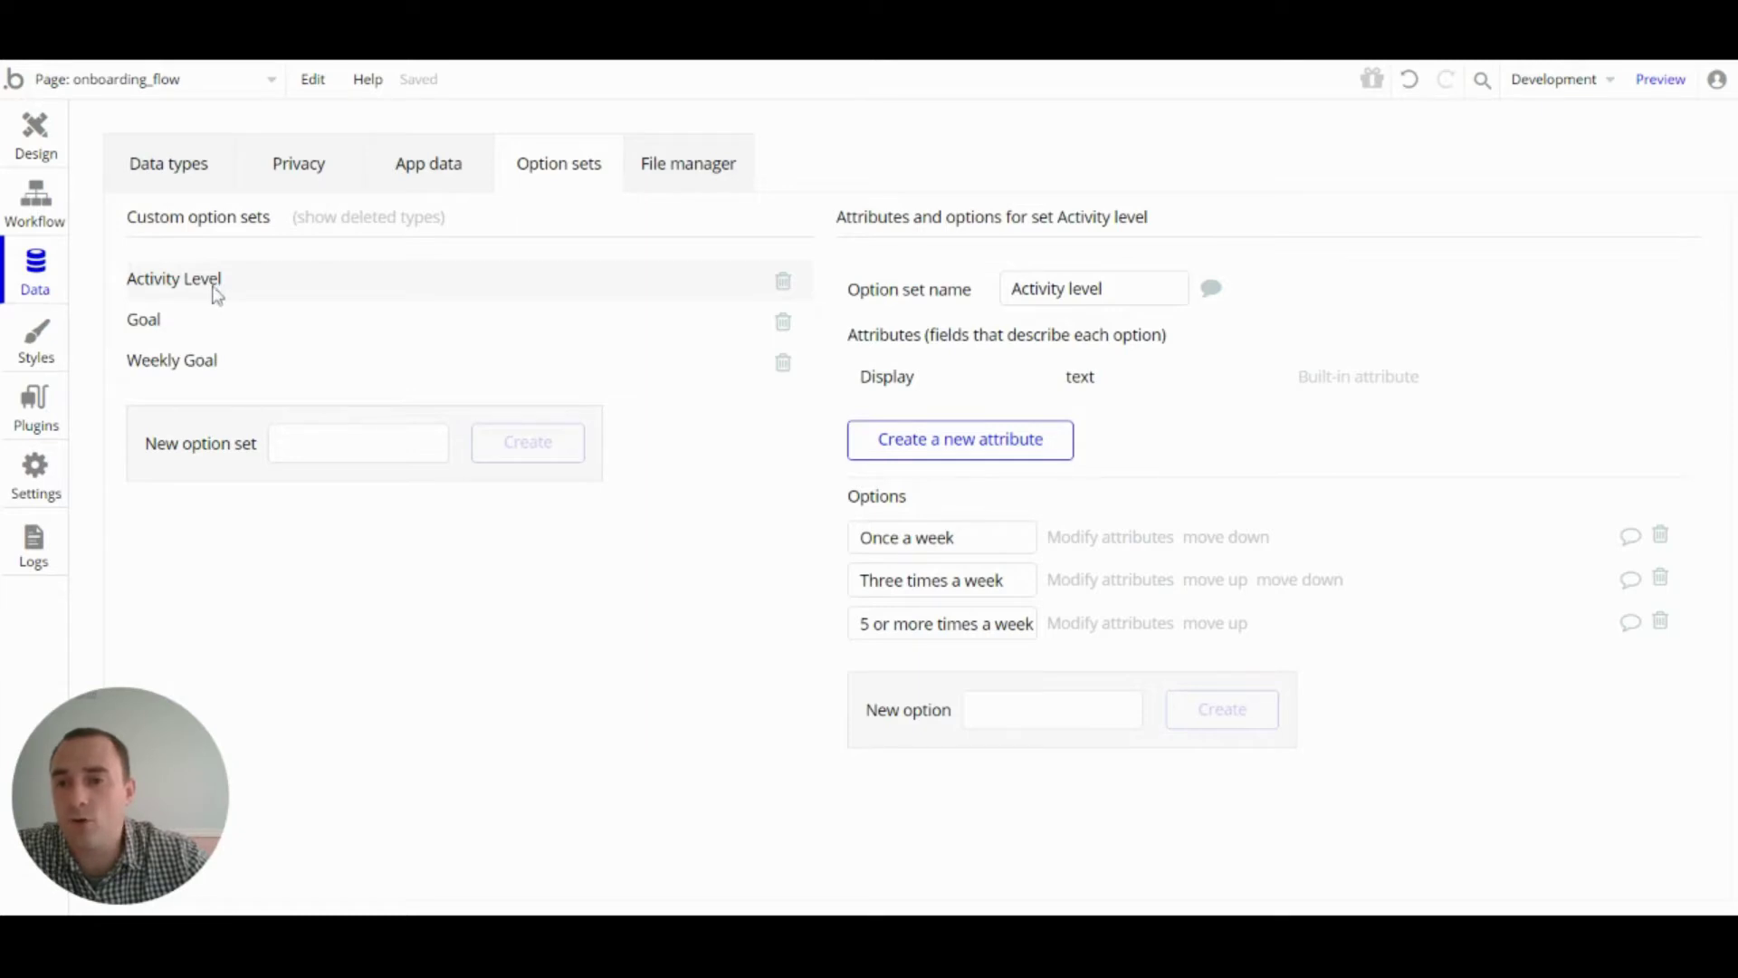
left_click(216, 327)
left_click(221, 362)
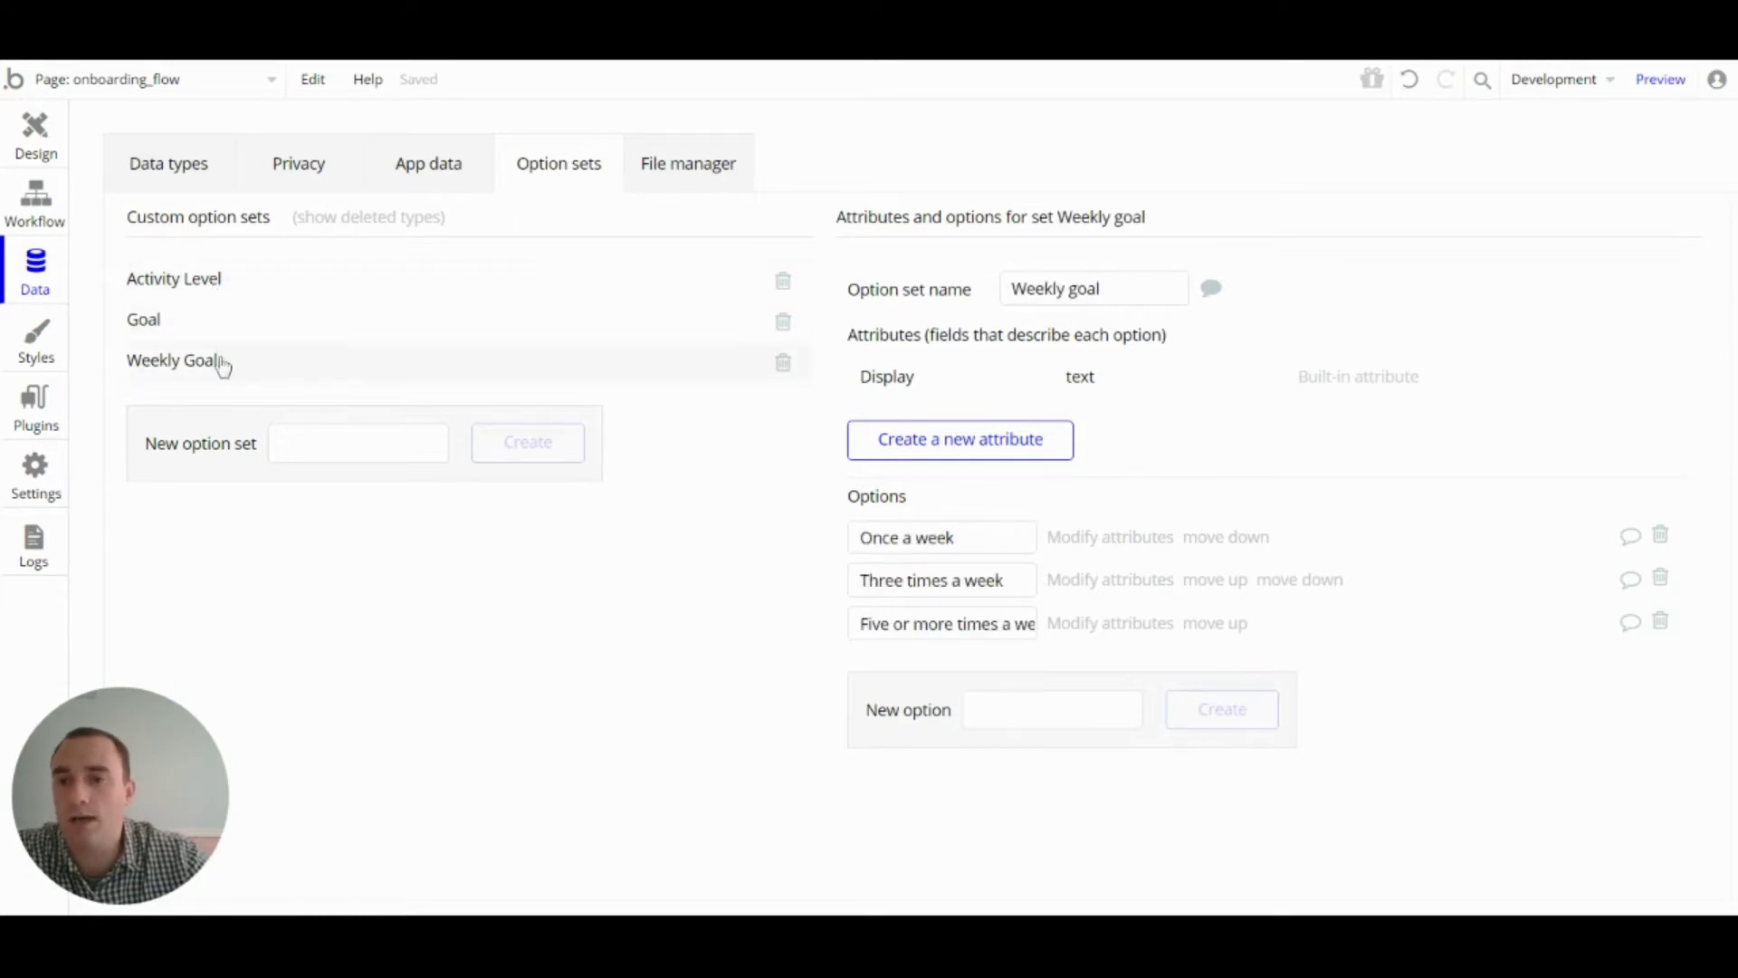
left_click(221, 282)
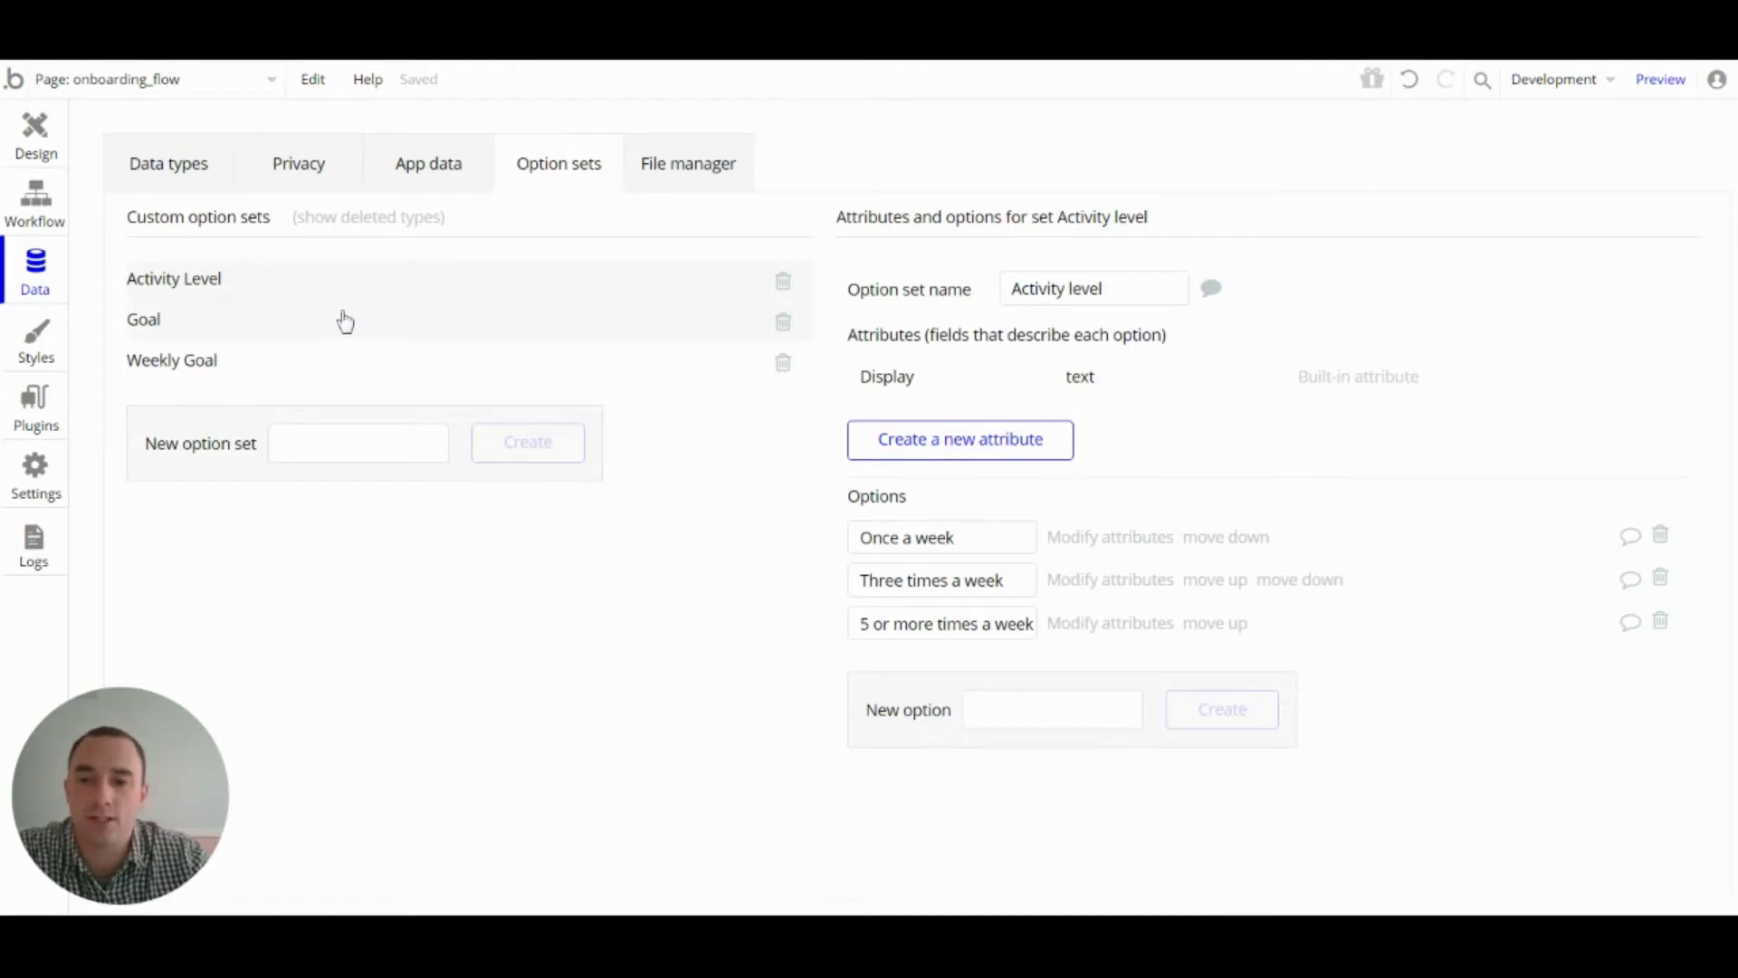
left_click(954, 537)
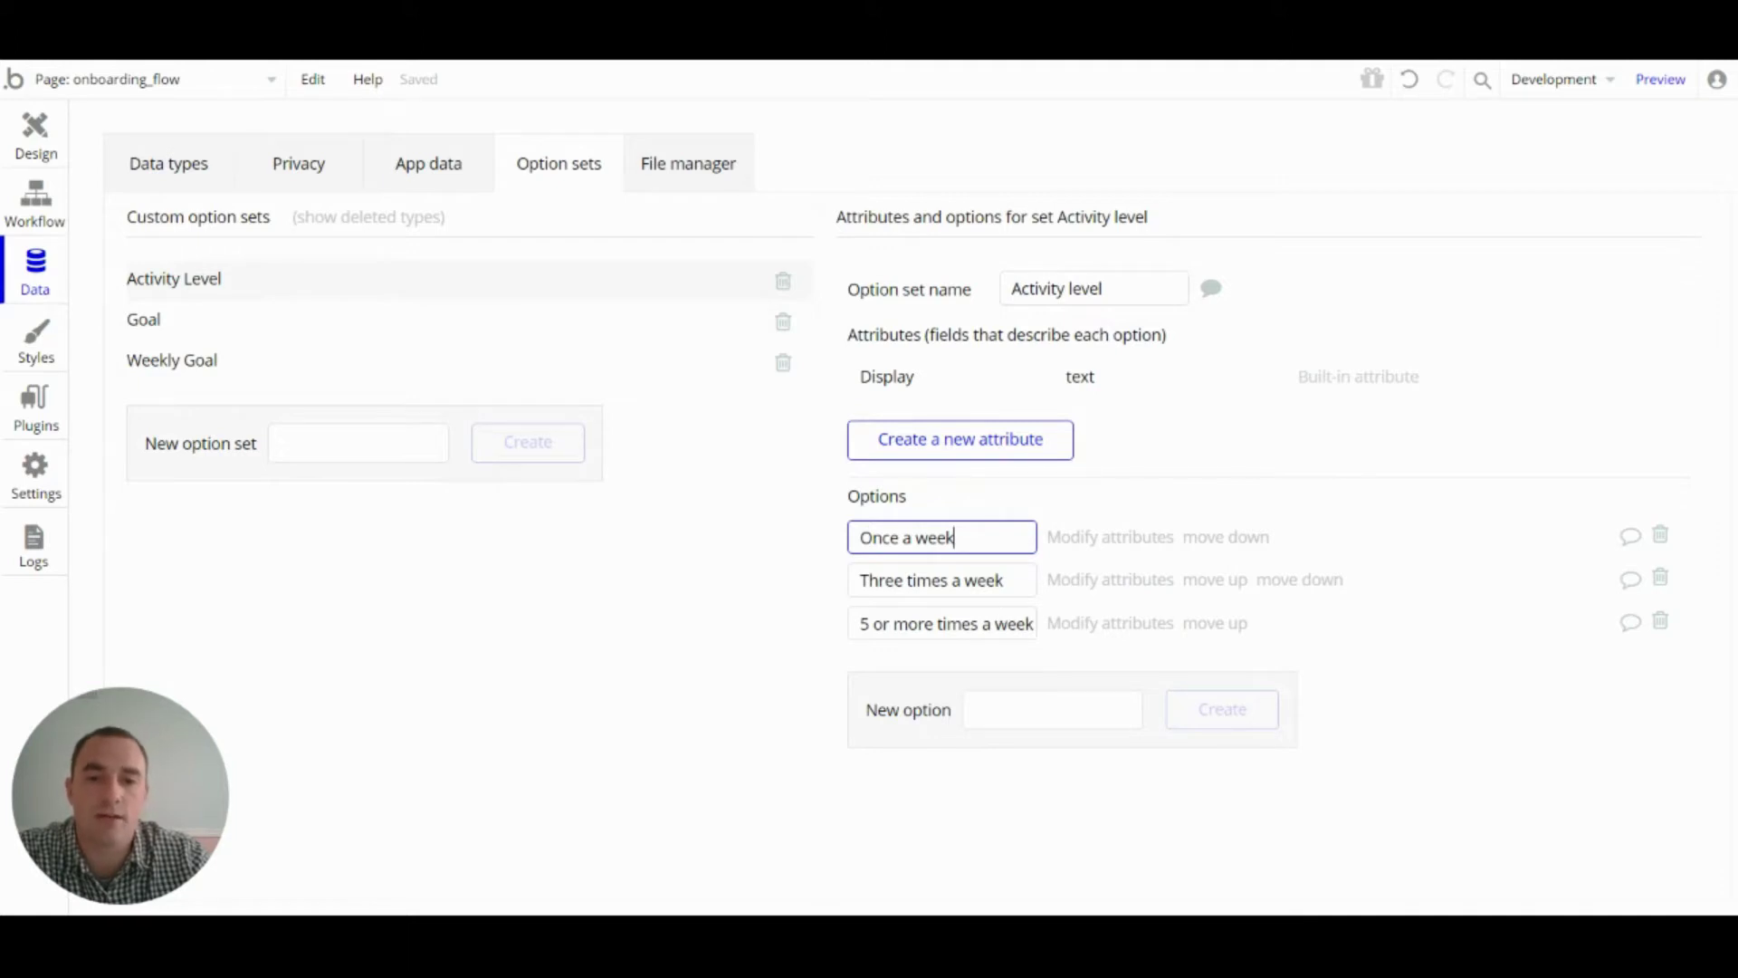
left_click(178, 324)
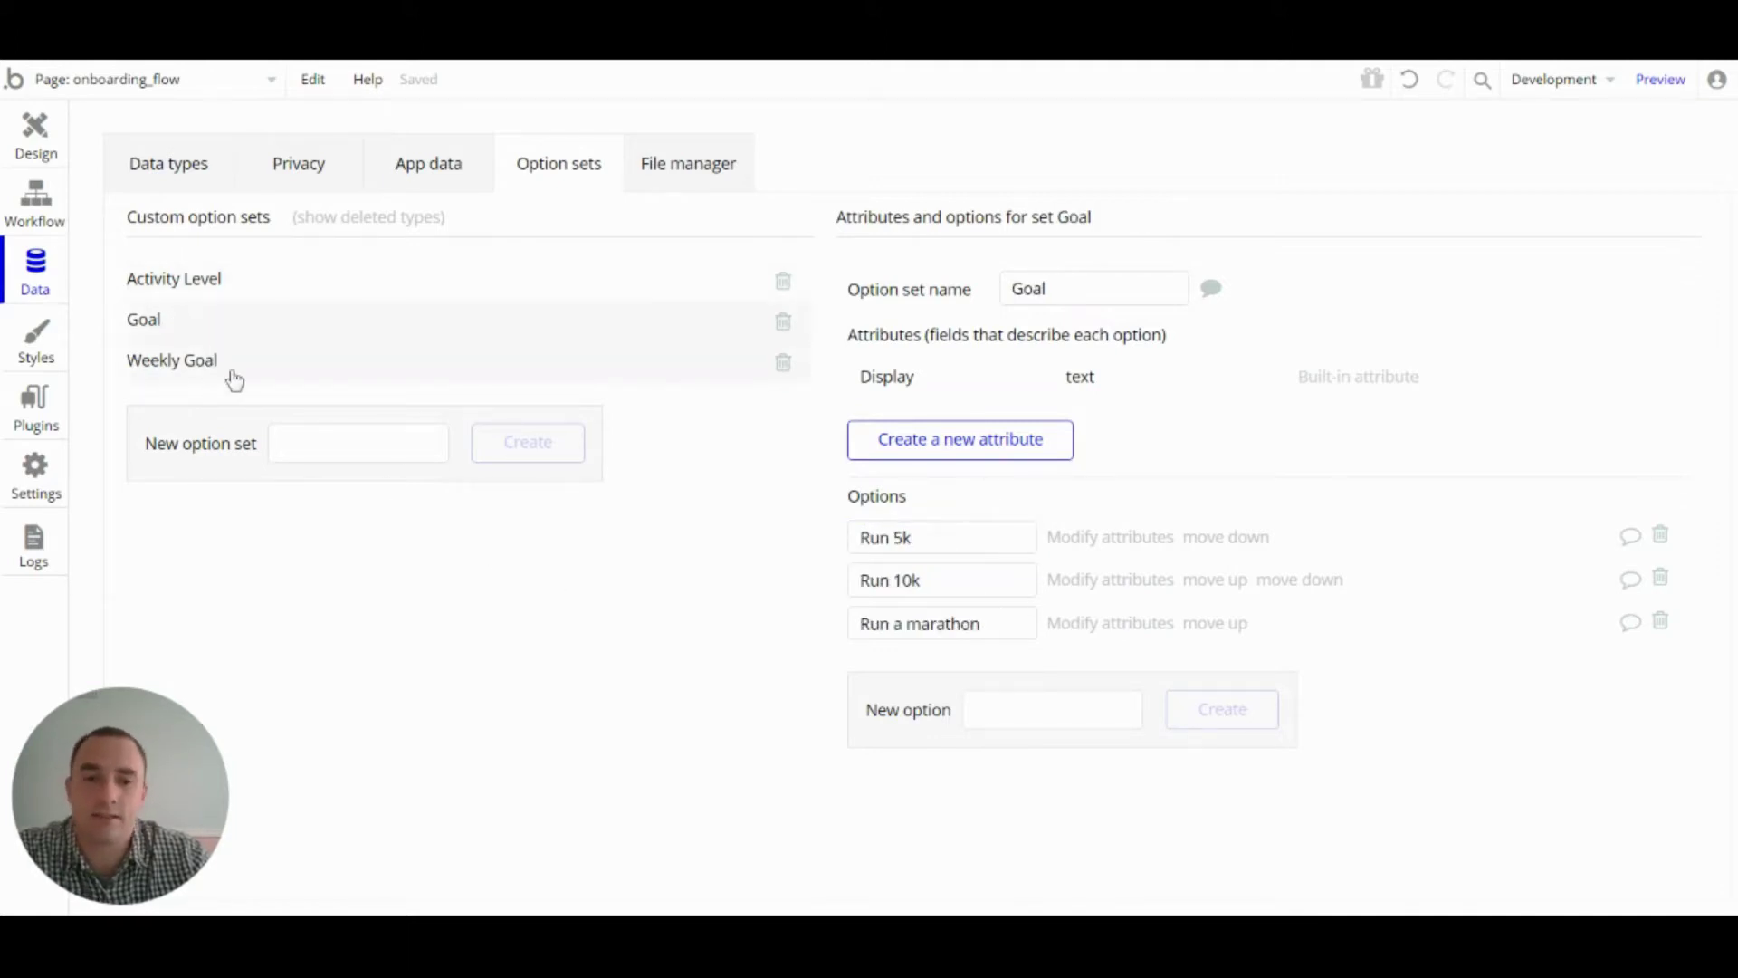
left_click(221, 367)
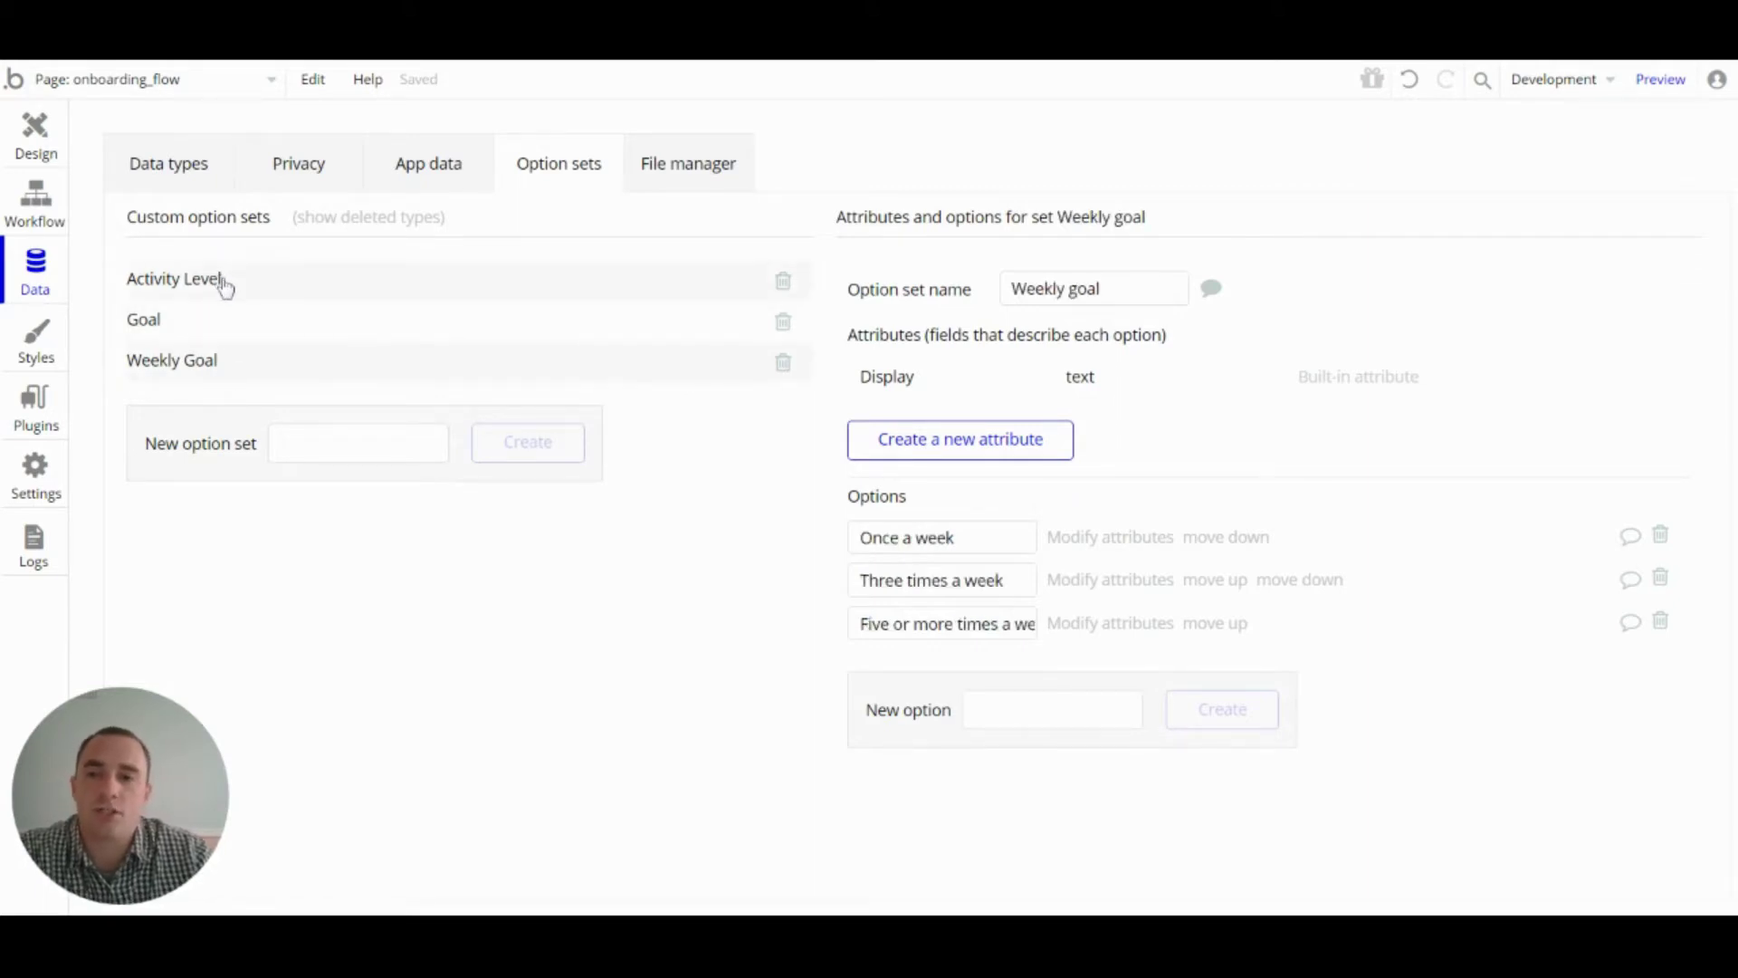
left_click(226, 298)
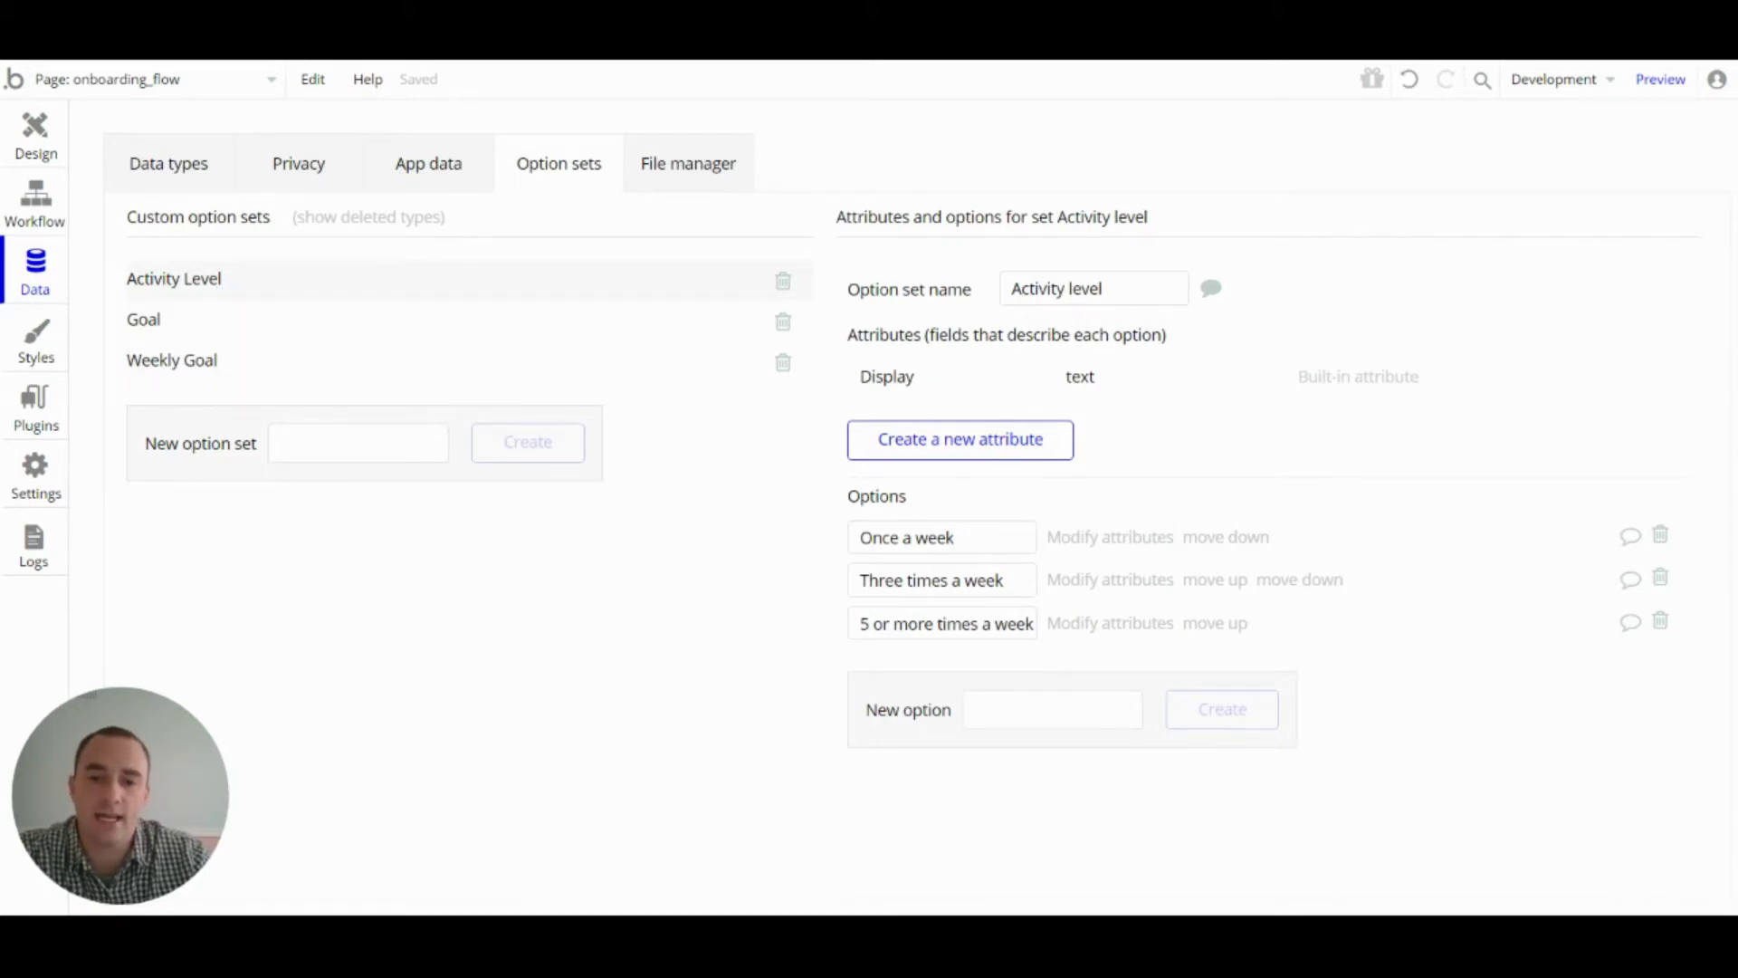
left_click(1051, 710)
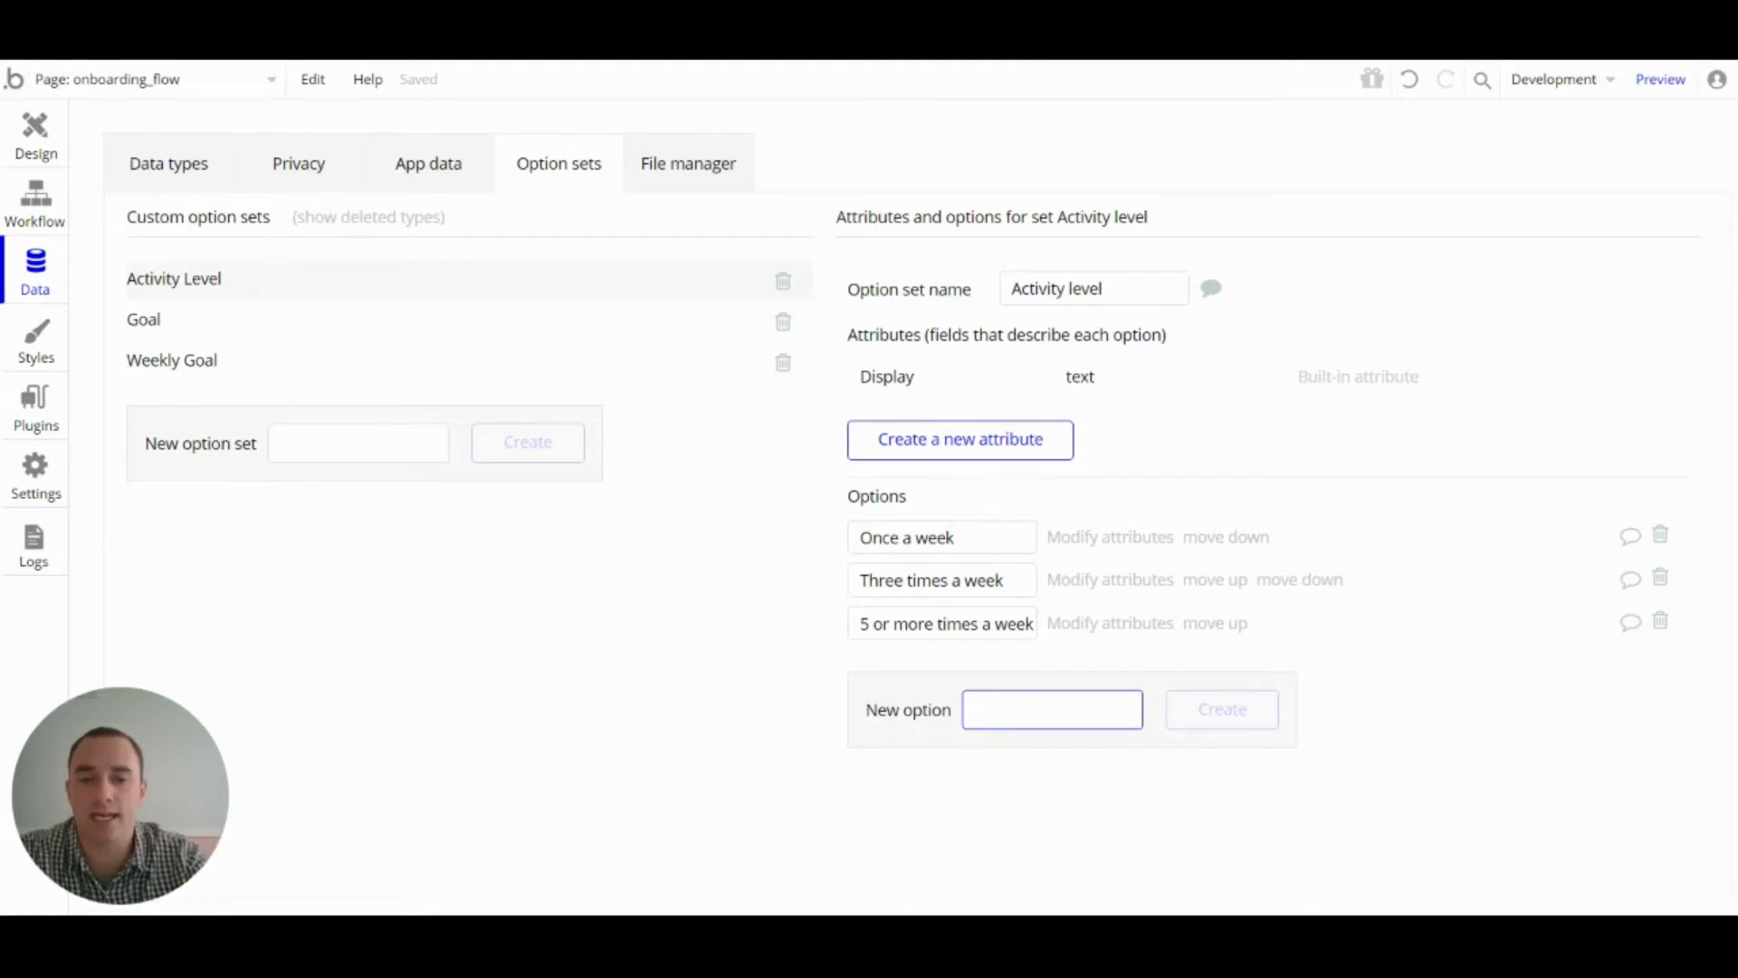
key("ctrl+z")
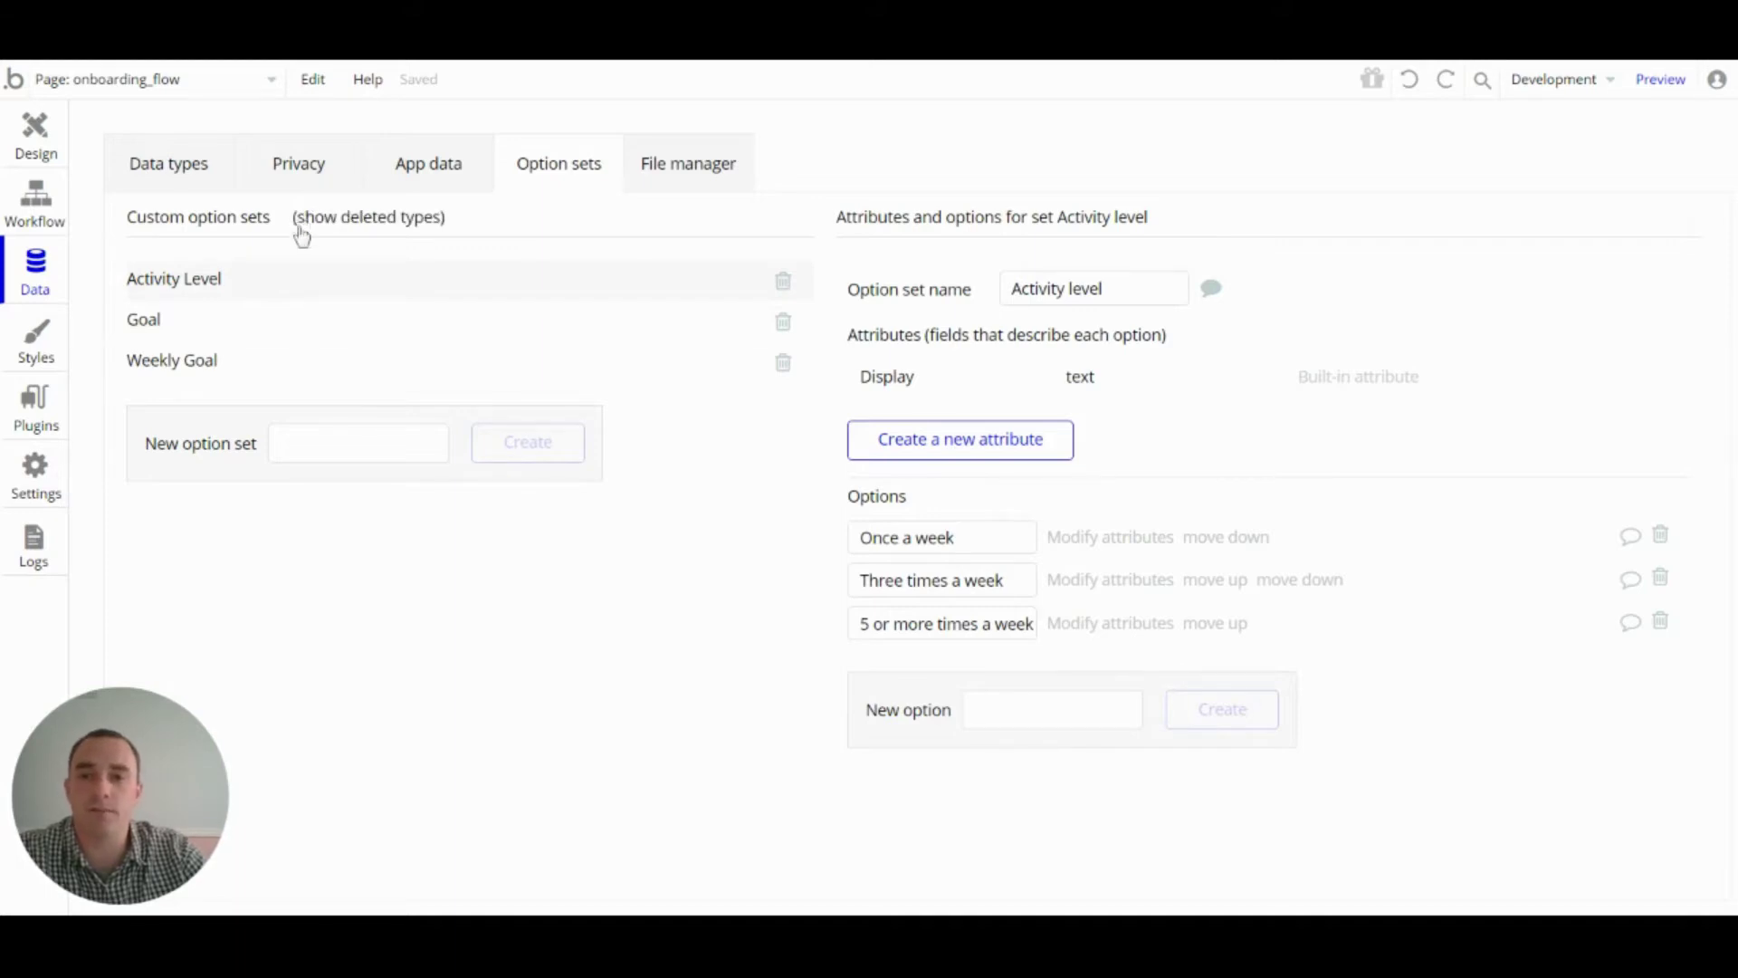
- Open the privacy rules for the Fitness App data type
left_click(298, 168)
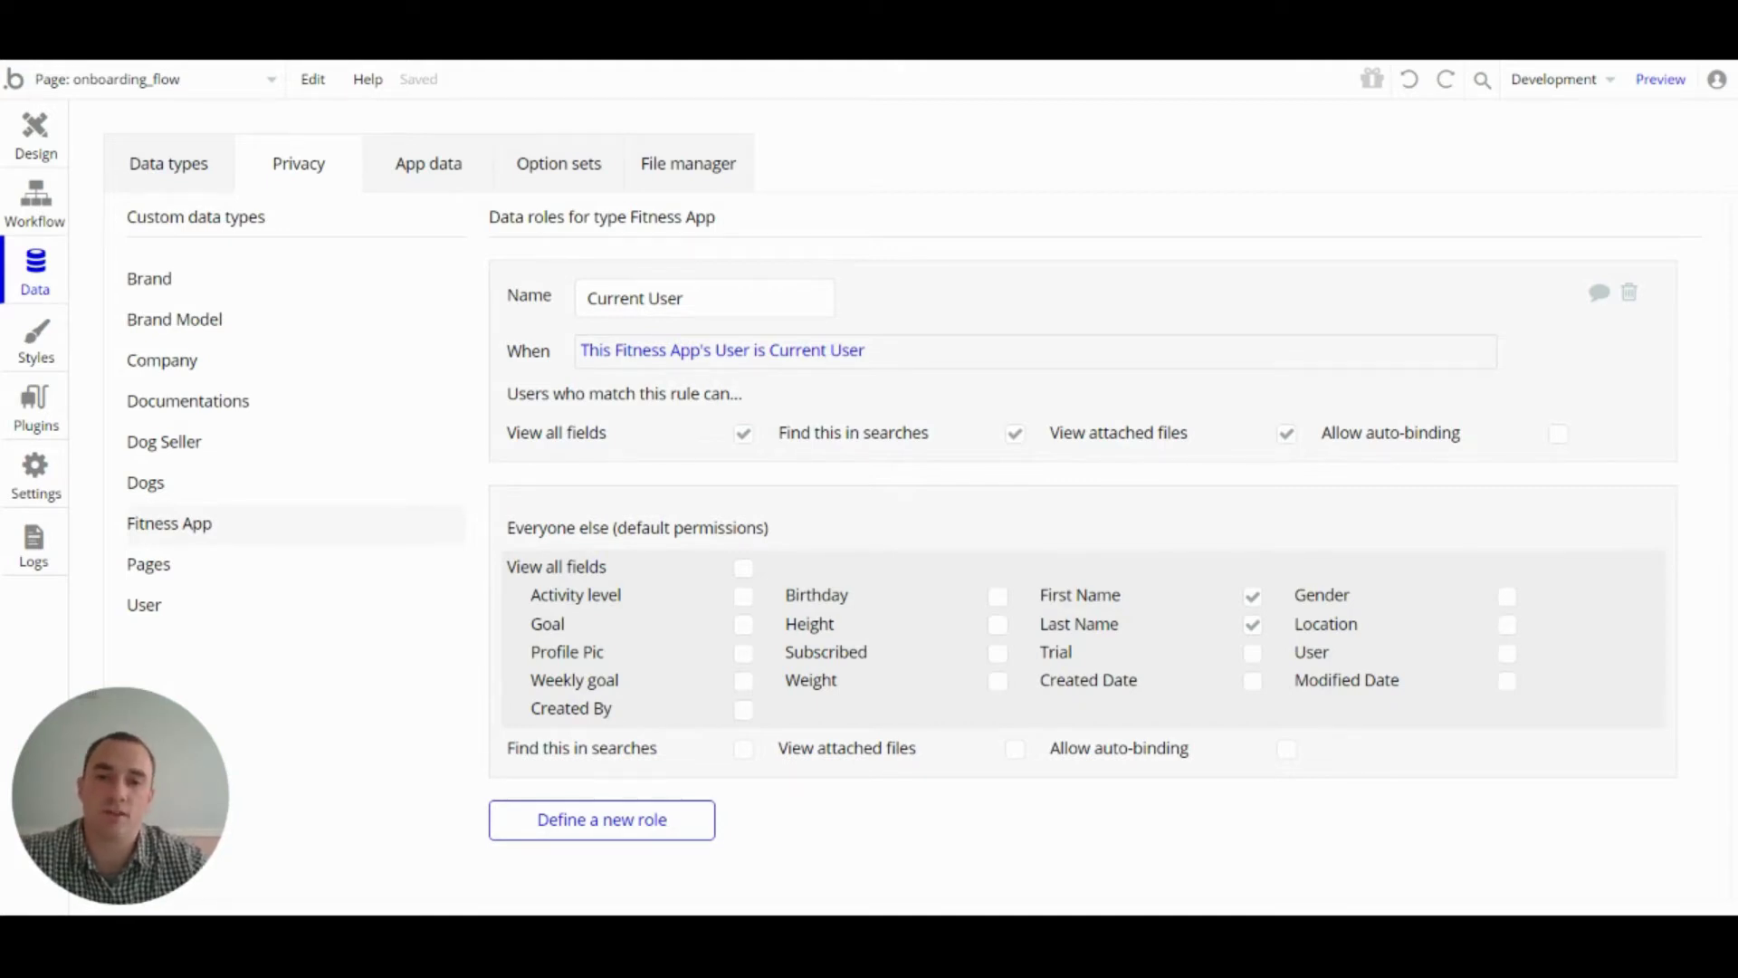
- Go back to the page design and make Groups 1 to 11 visible on the onboarding_flow canvas
left_click(24, 152)
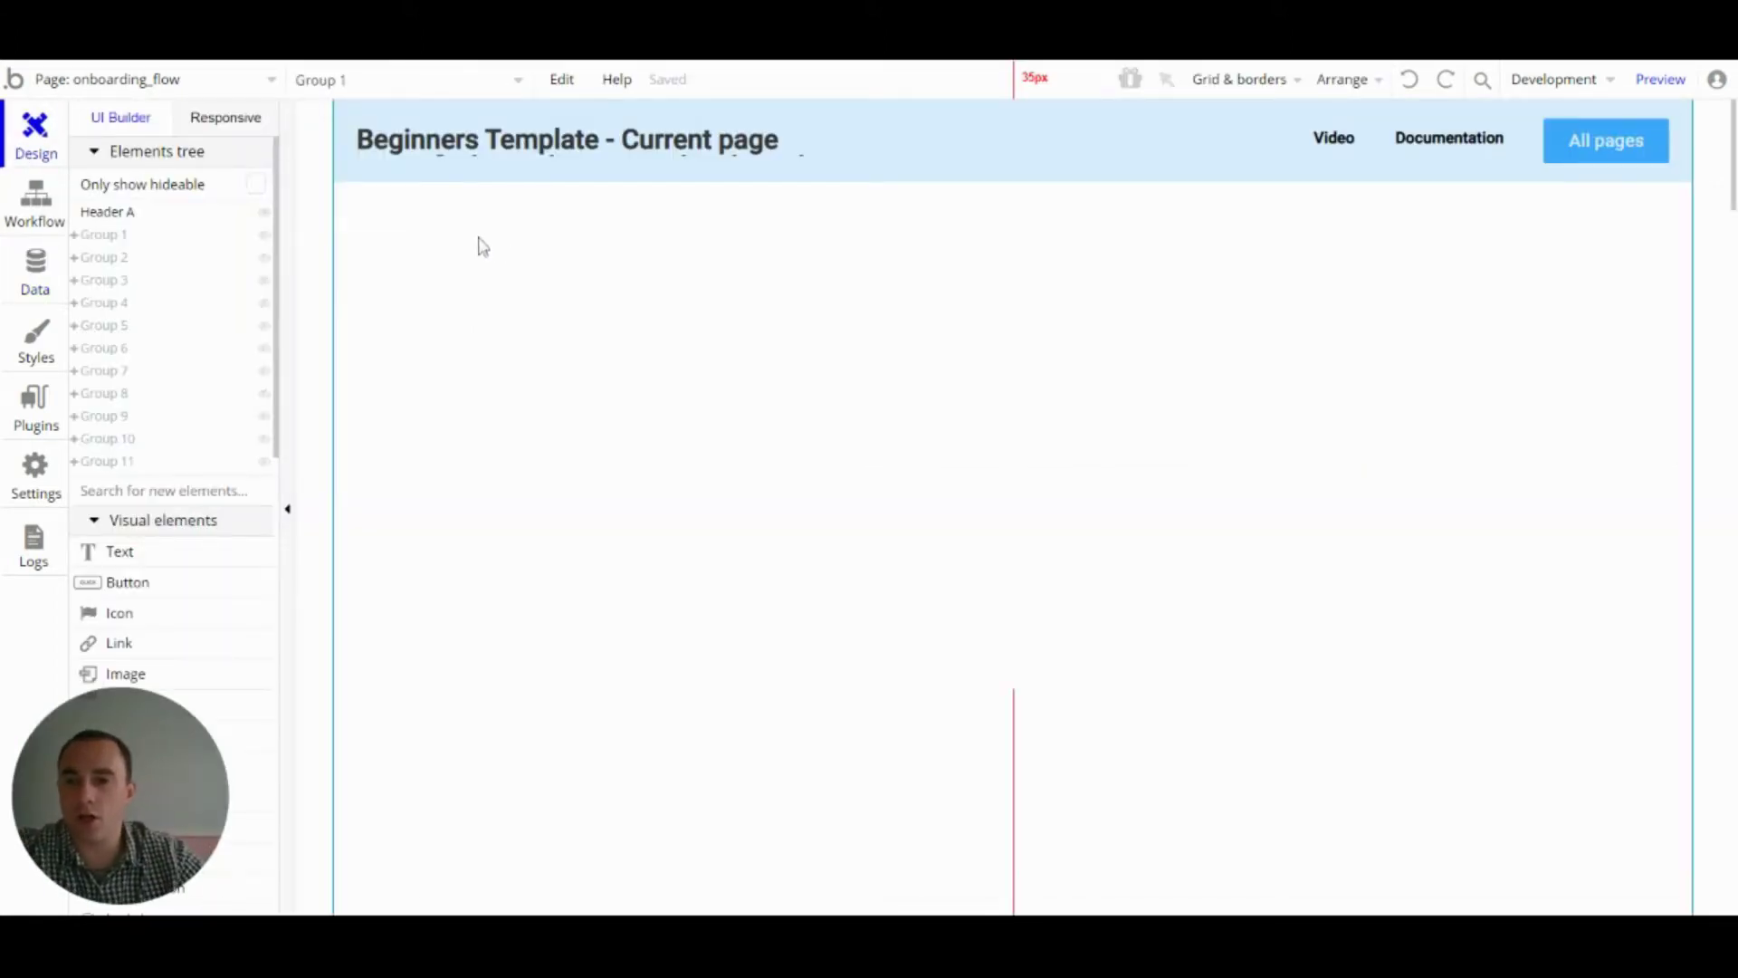
mouse_move(275, 246)
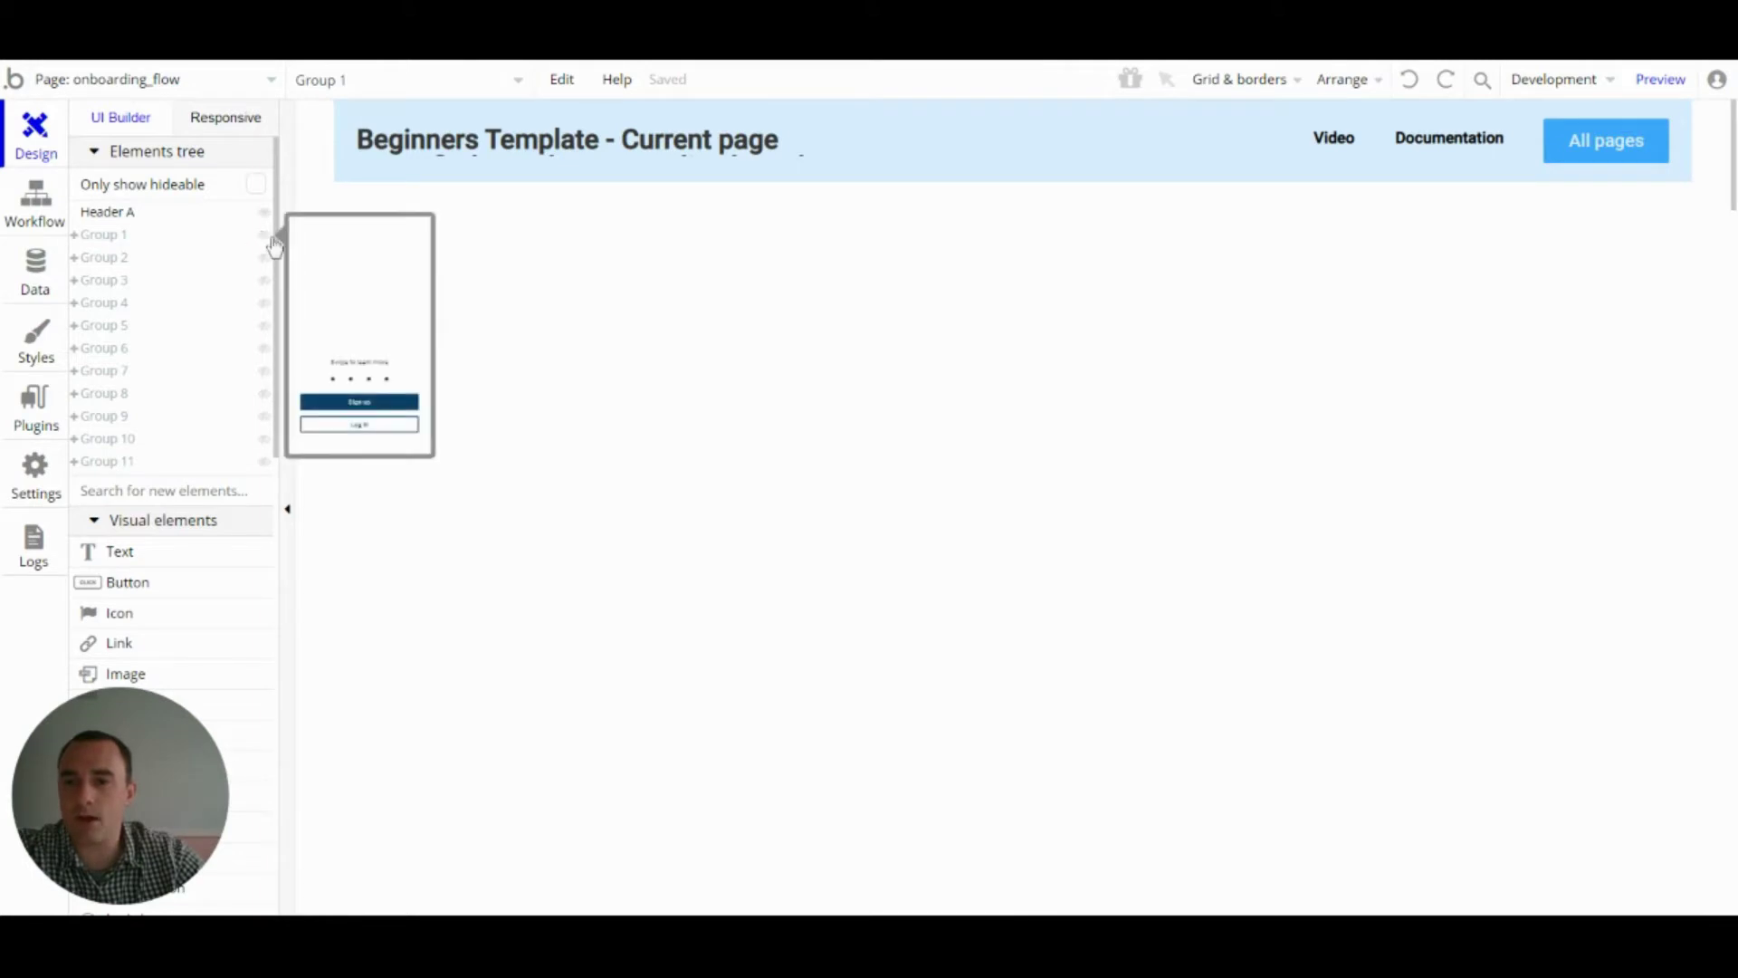
left_click(269, 238)
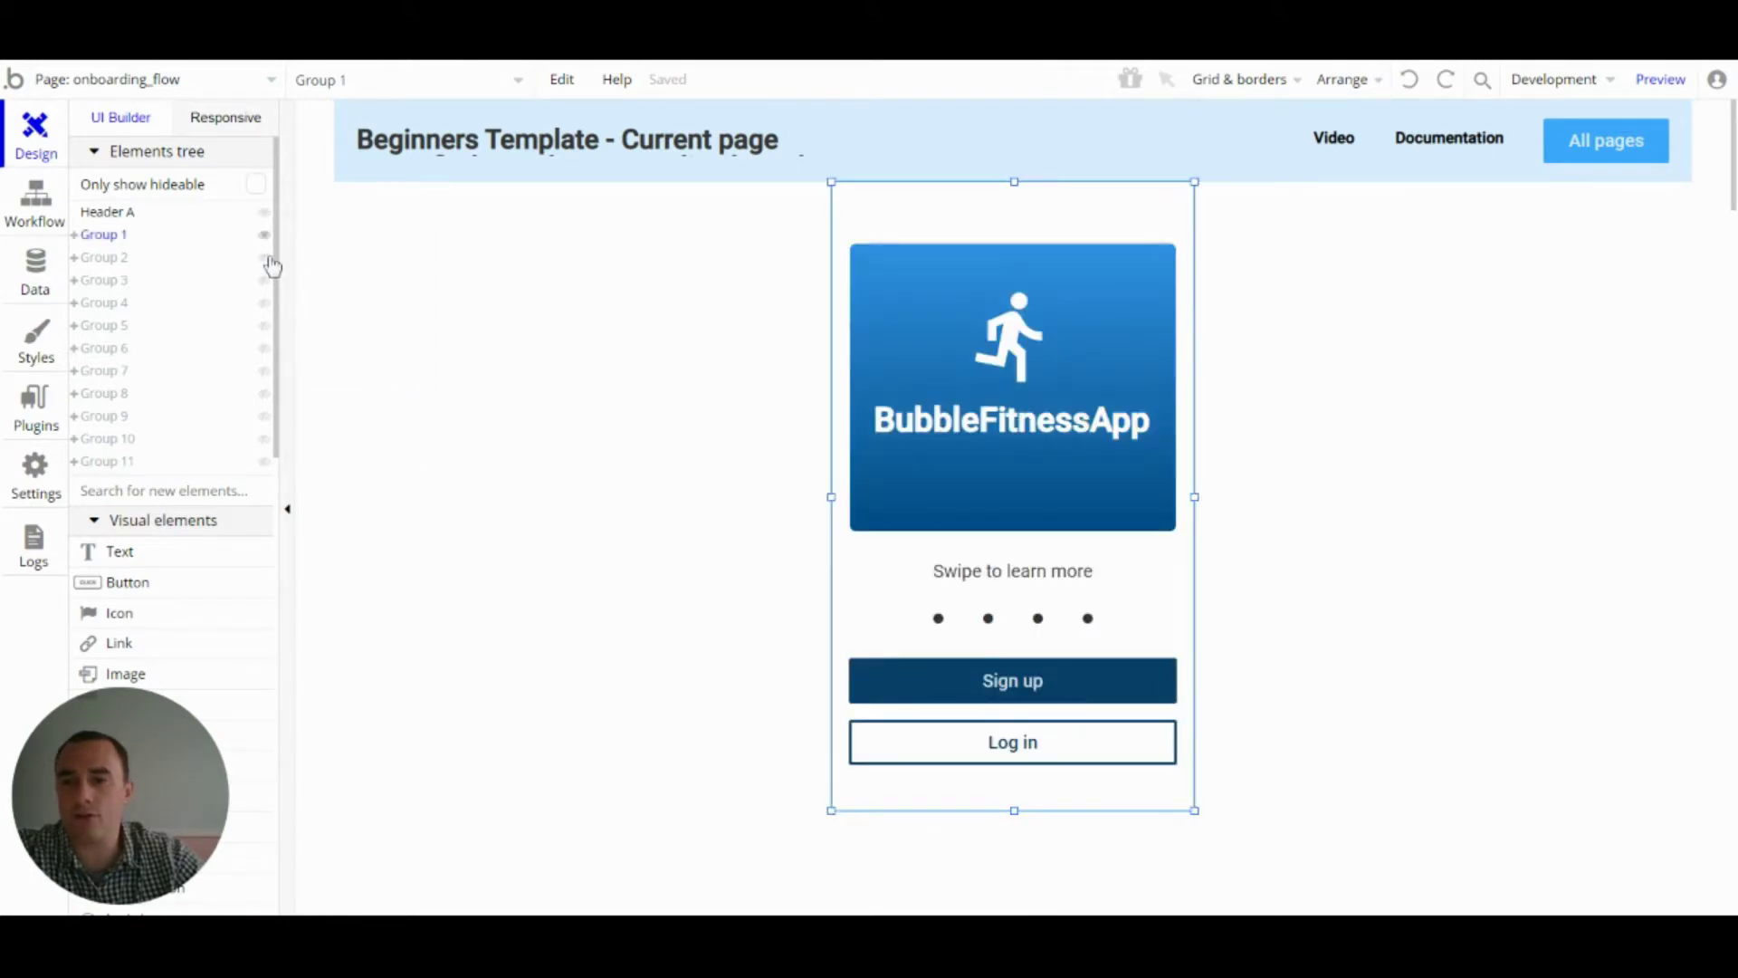
left_click(267, 259)
left_click(265, 281)
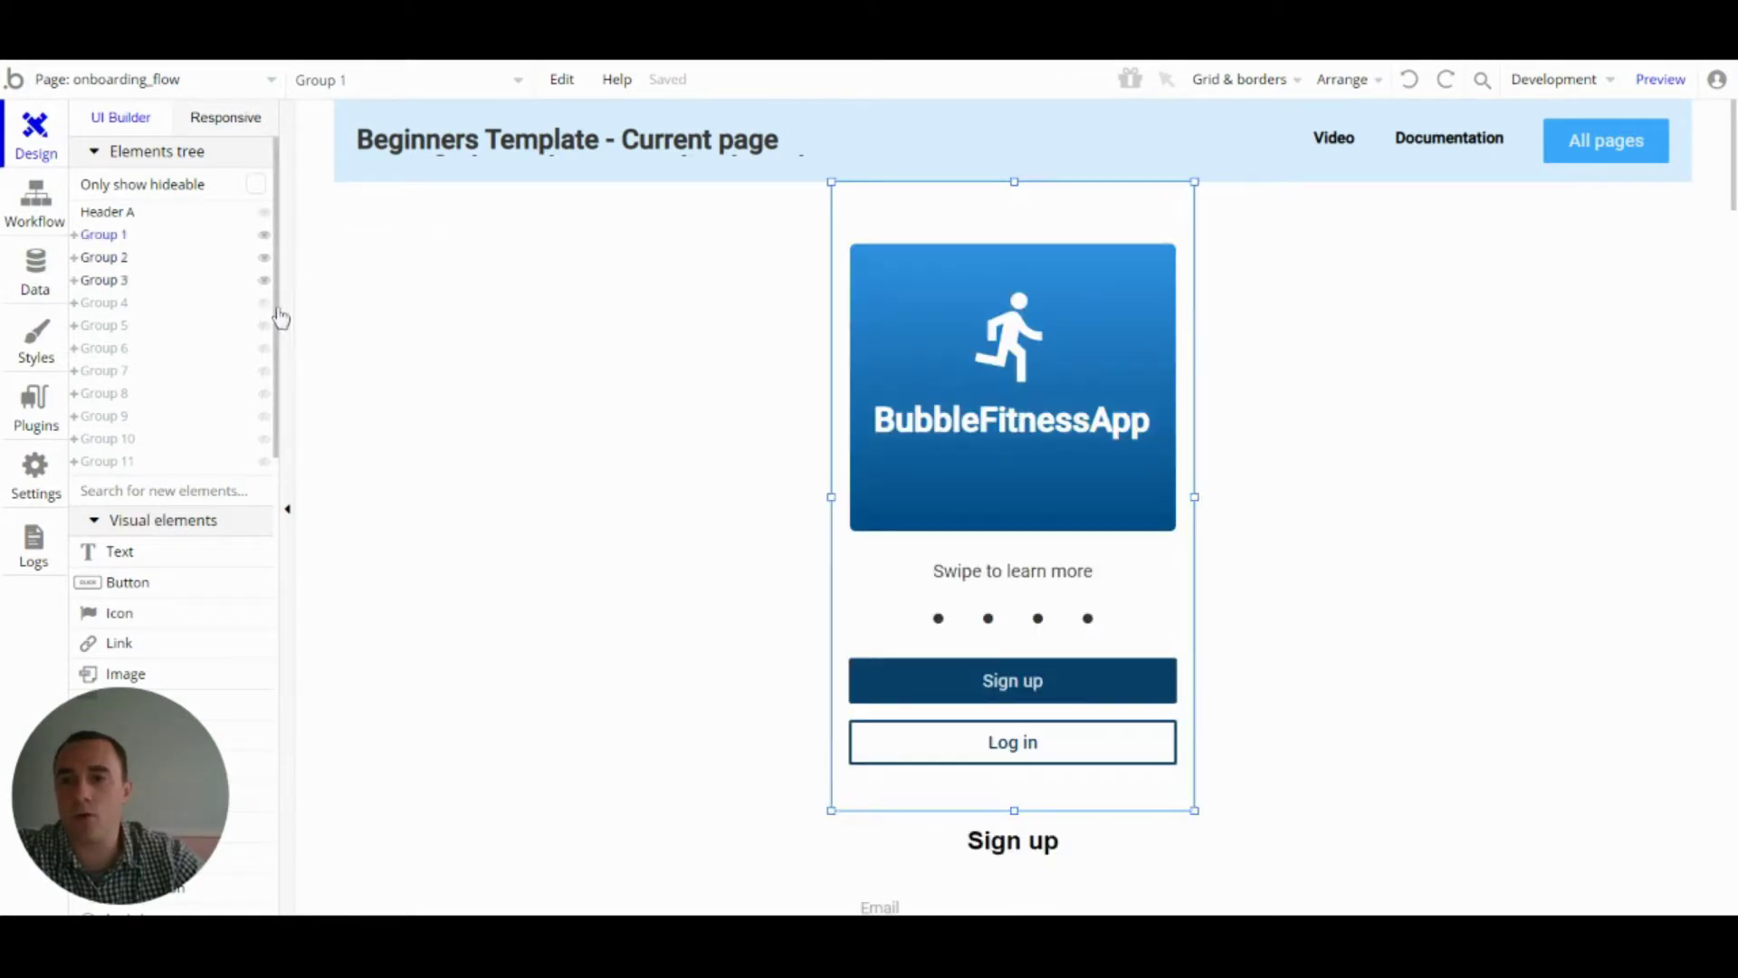
left_click(264, 303)
left_click(265, 327)
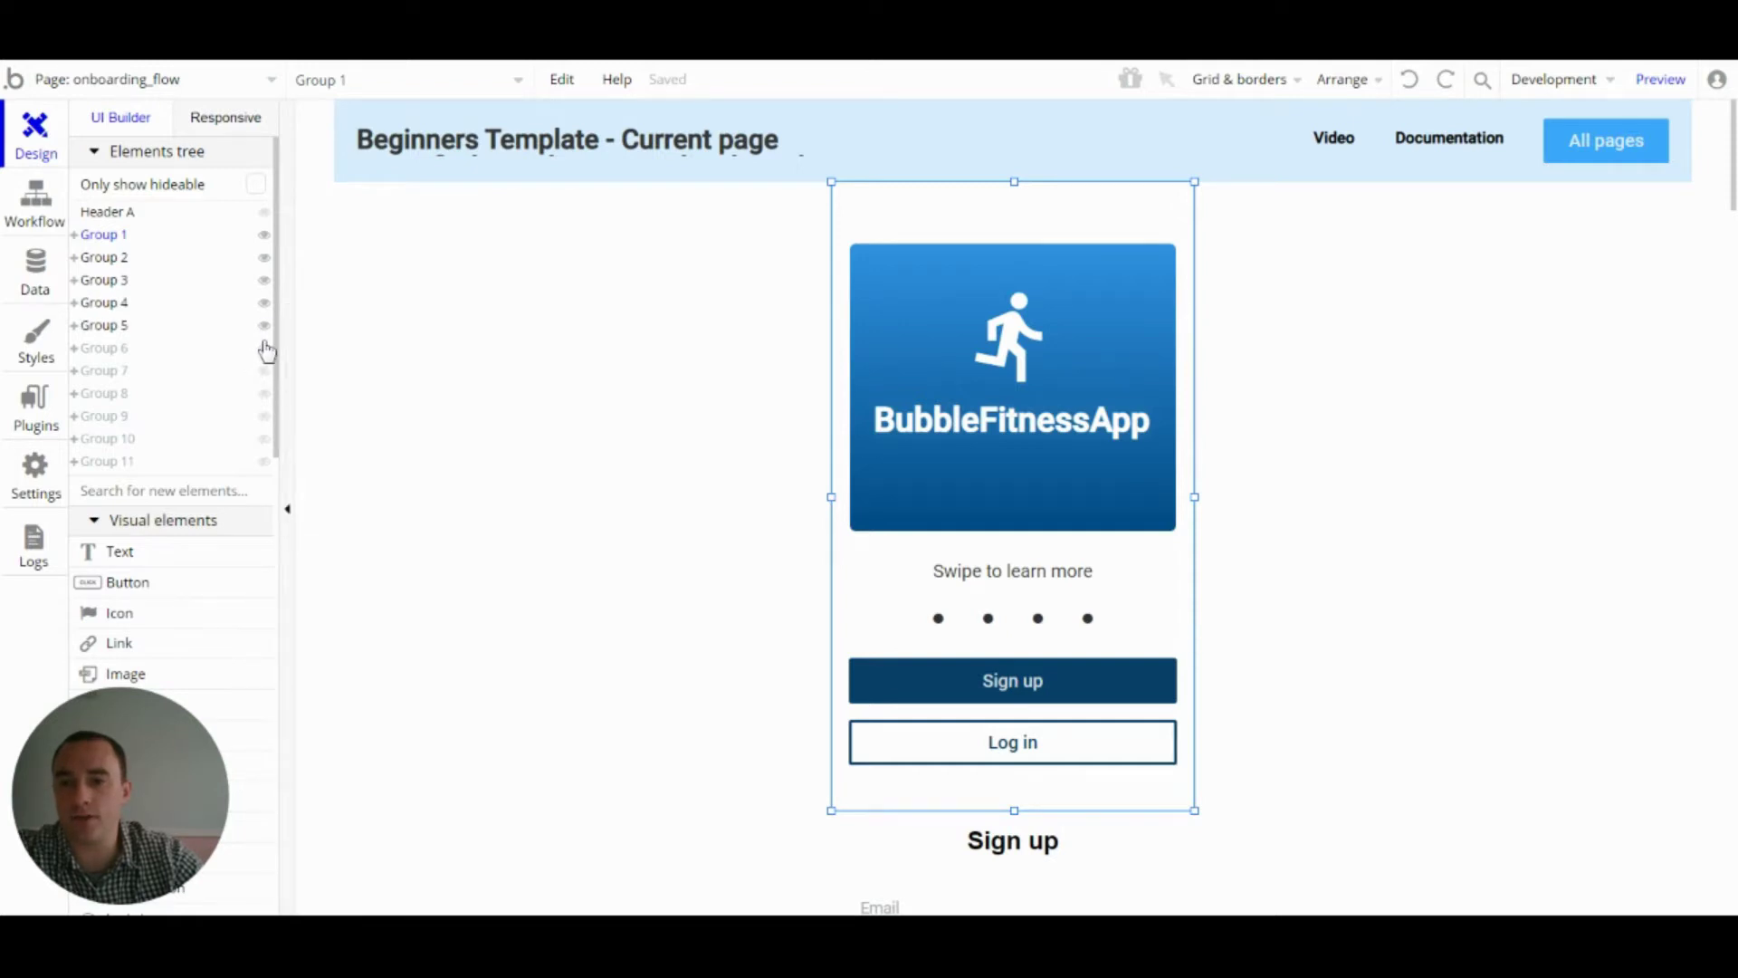
left_click(265, 353)
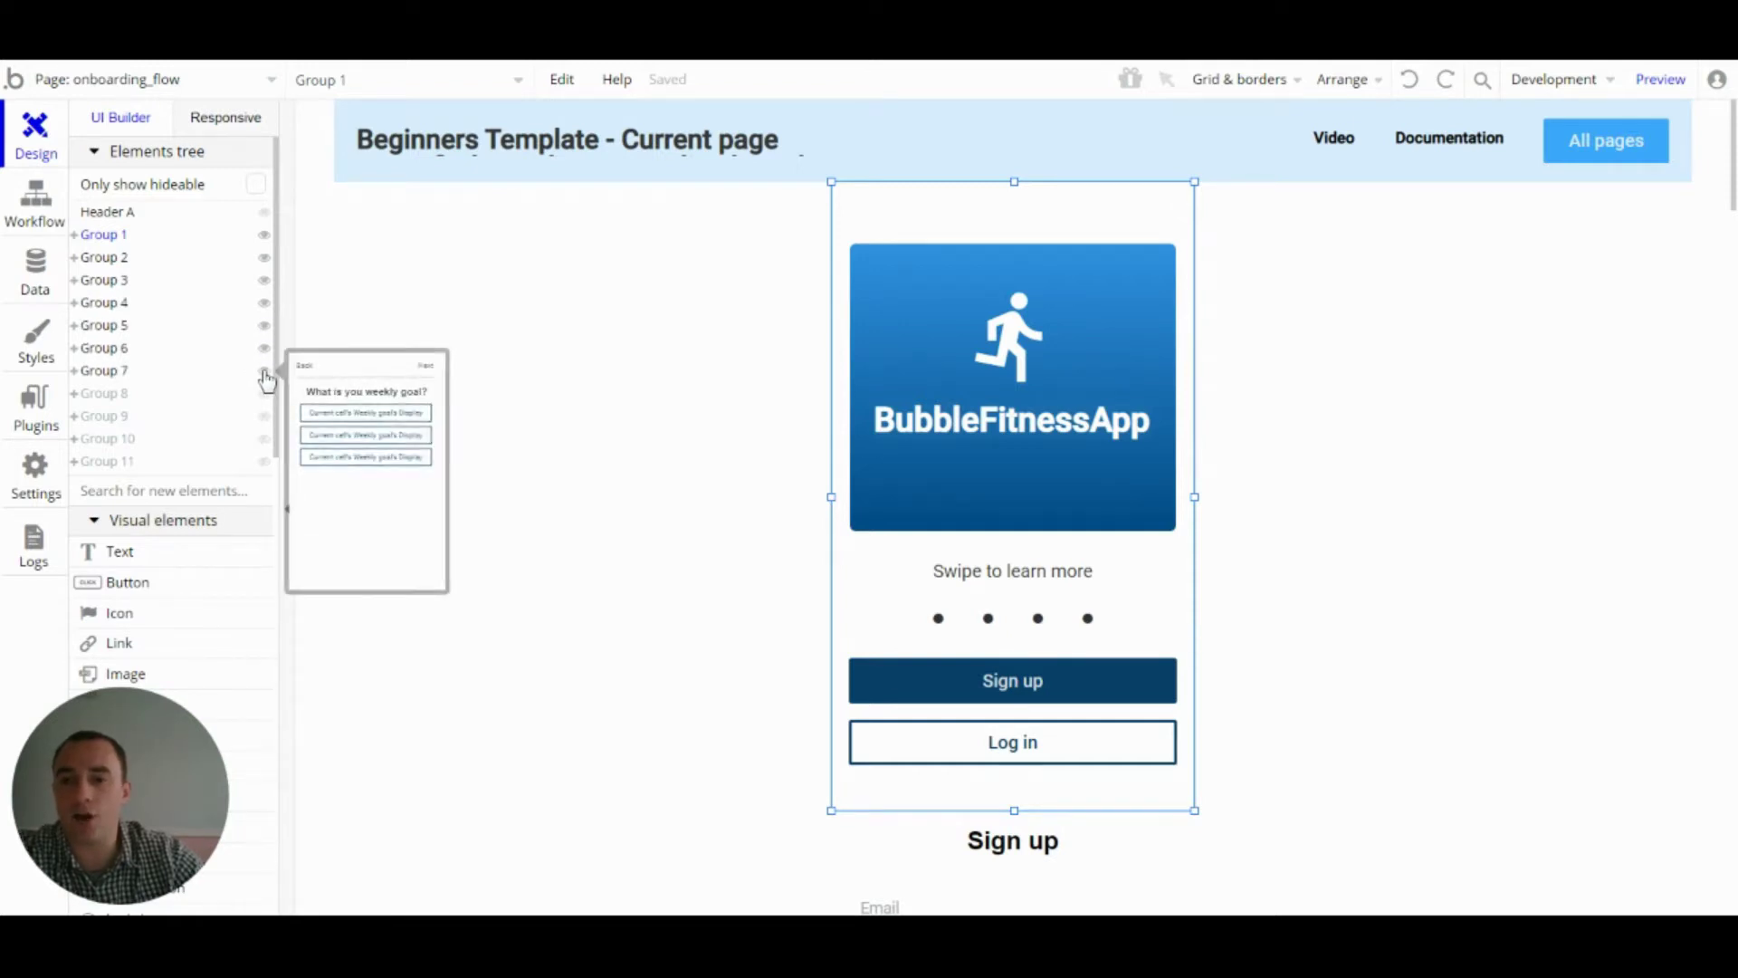
left_click(266, 371)
left_click(266, 395)
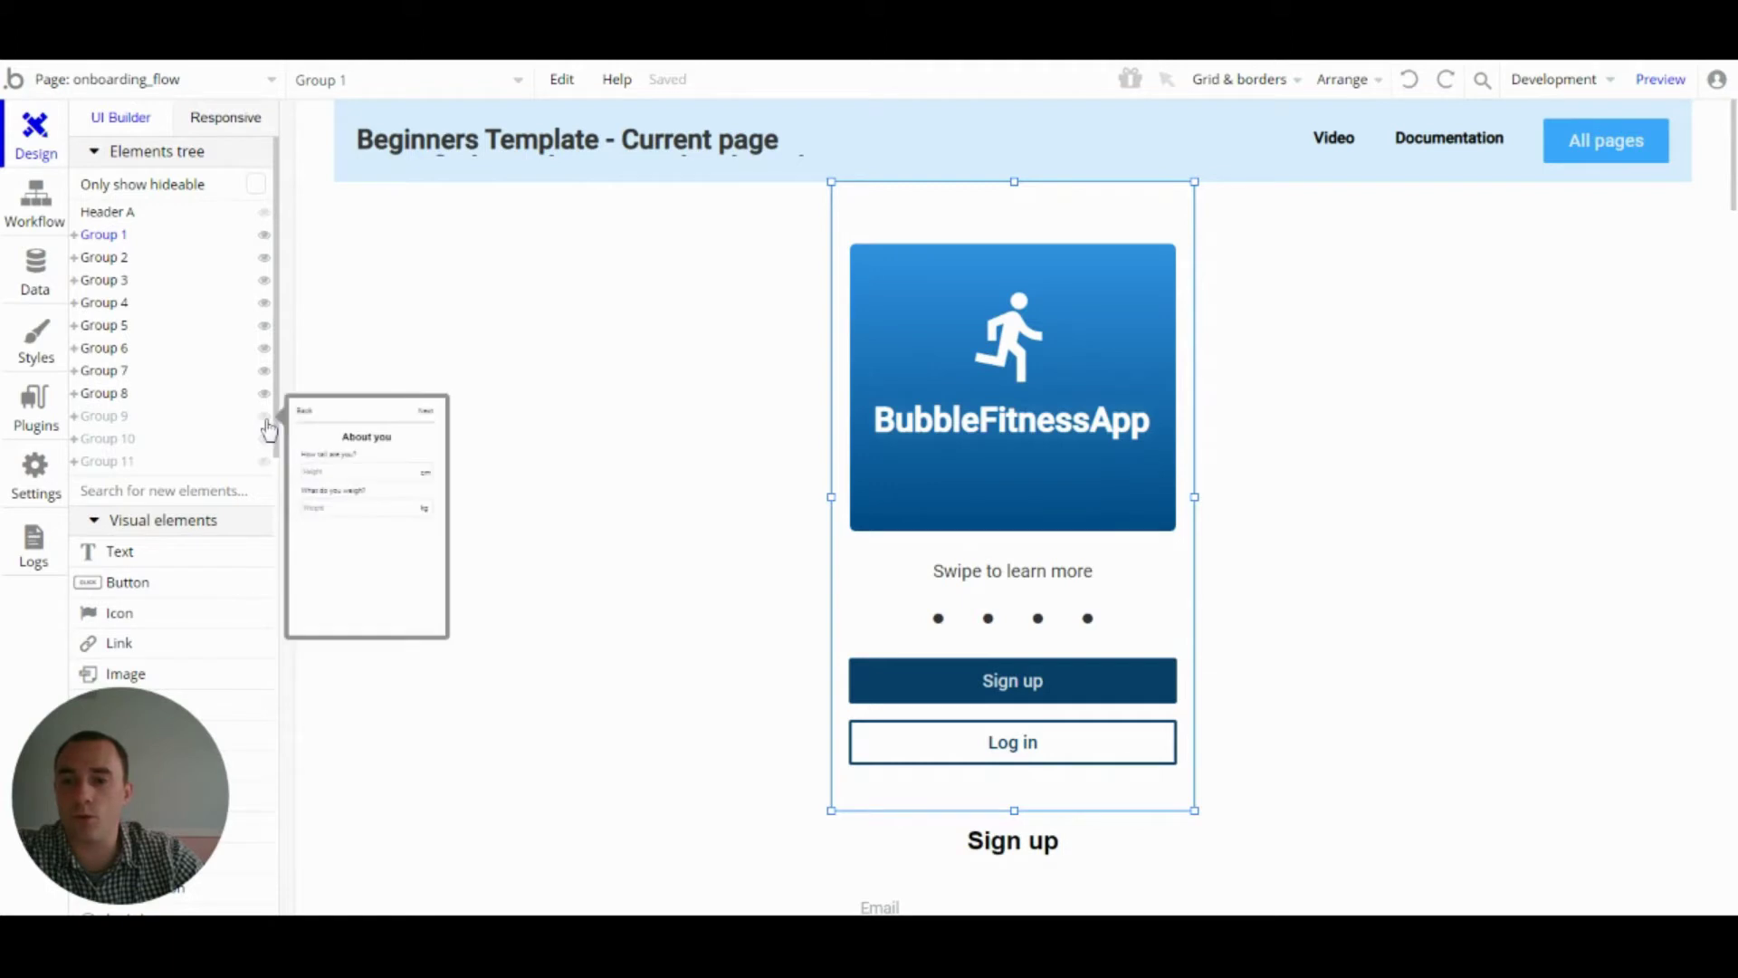
left_click(264, 417)
left_click(264, 440)
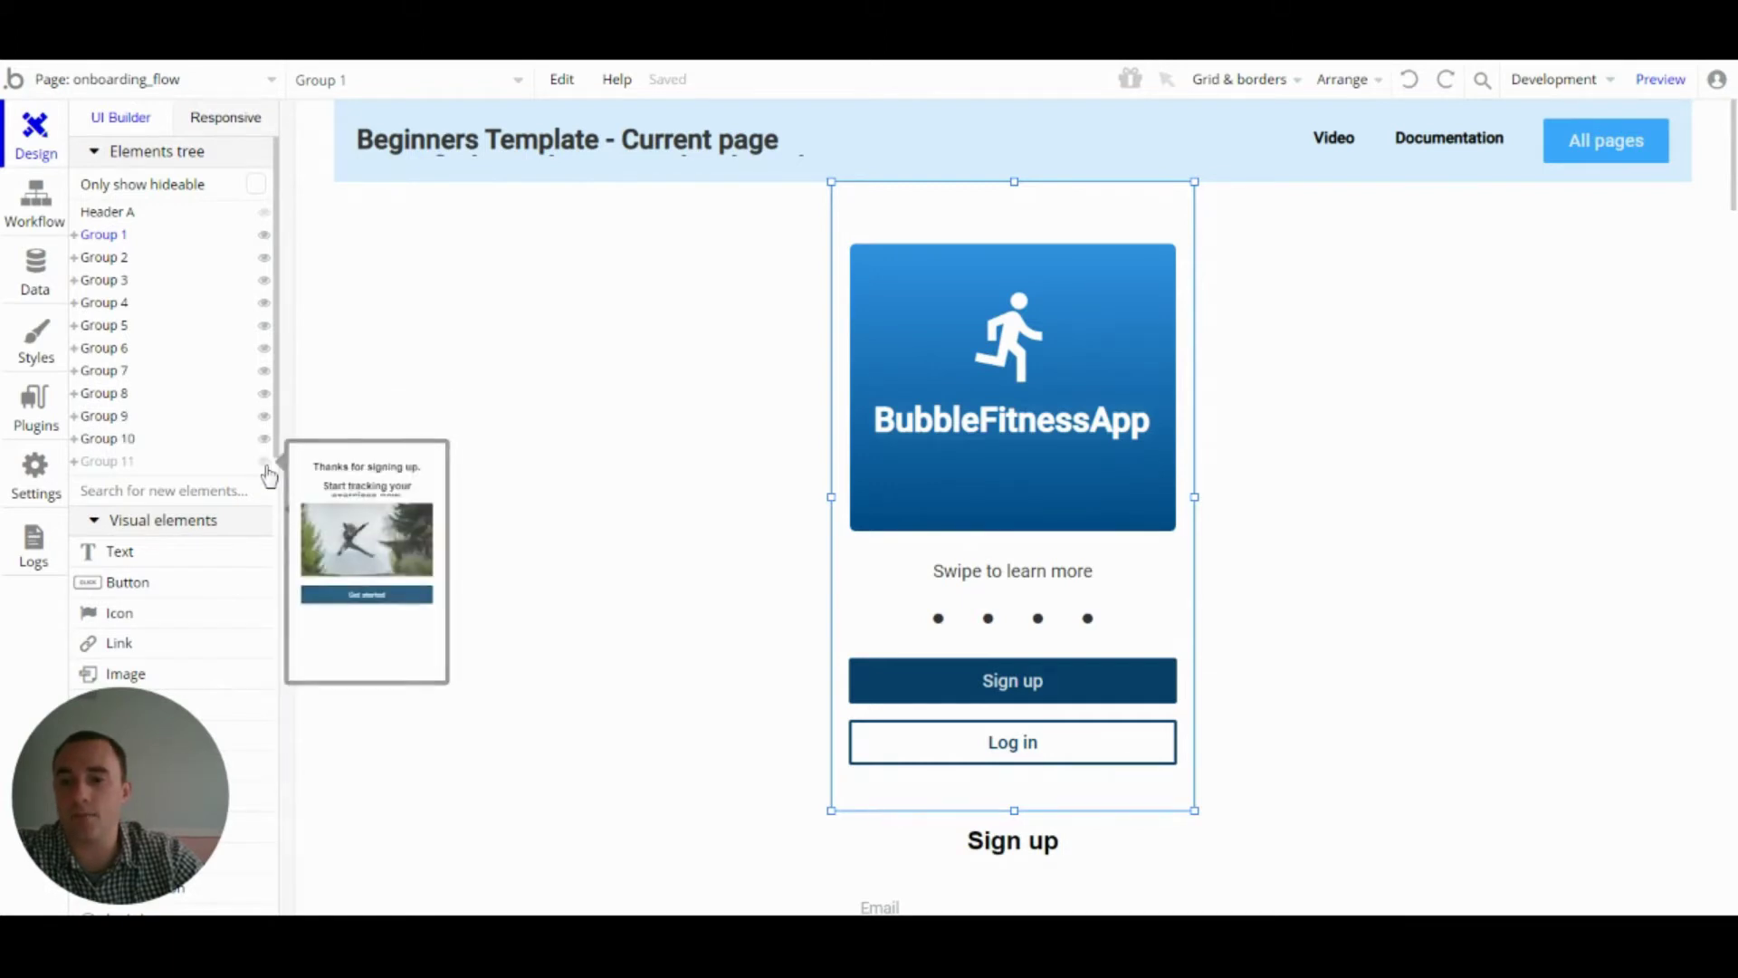
left_click(264, 462)
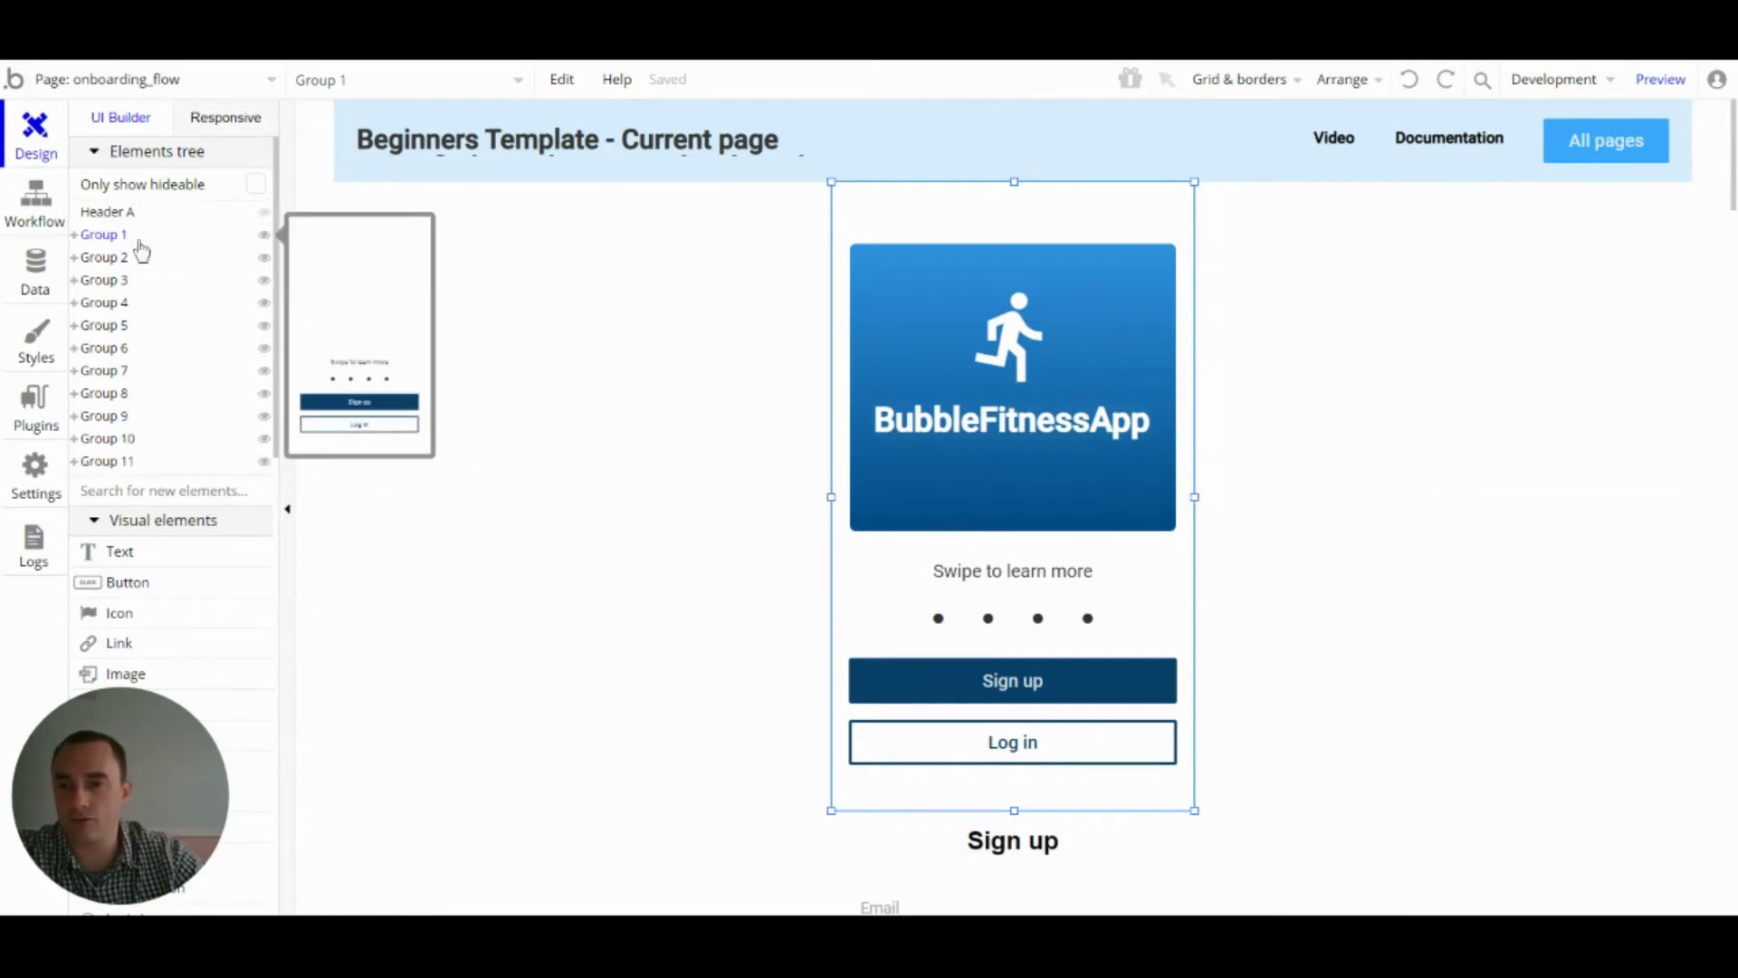
- Look over the stacked onboarding screens from the welcome group down to the weekly goal group
scroll(694, 438, "down", 15)
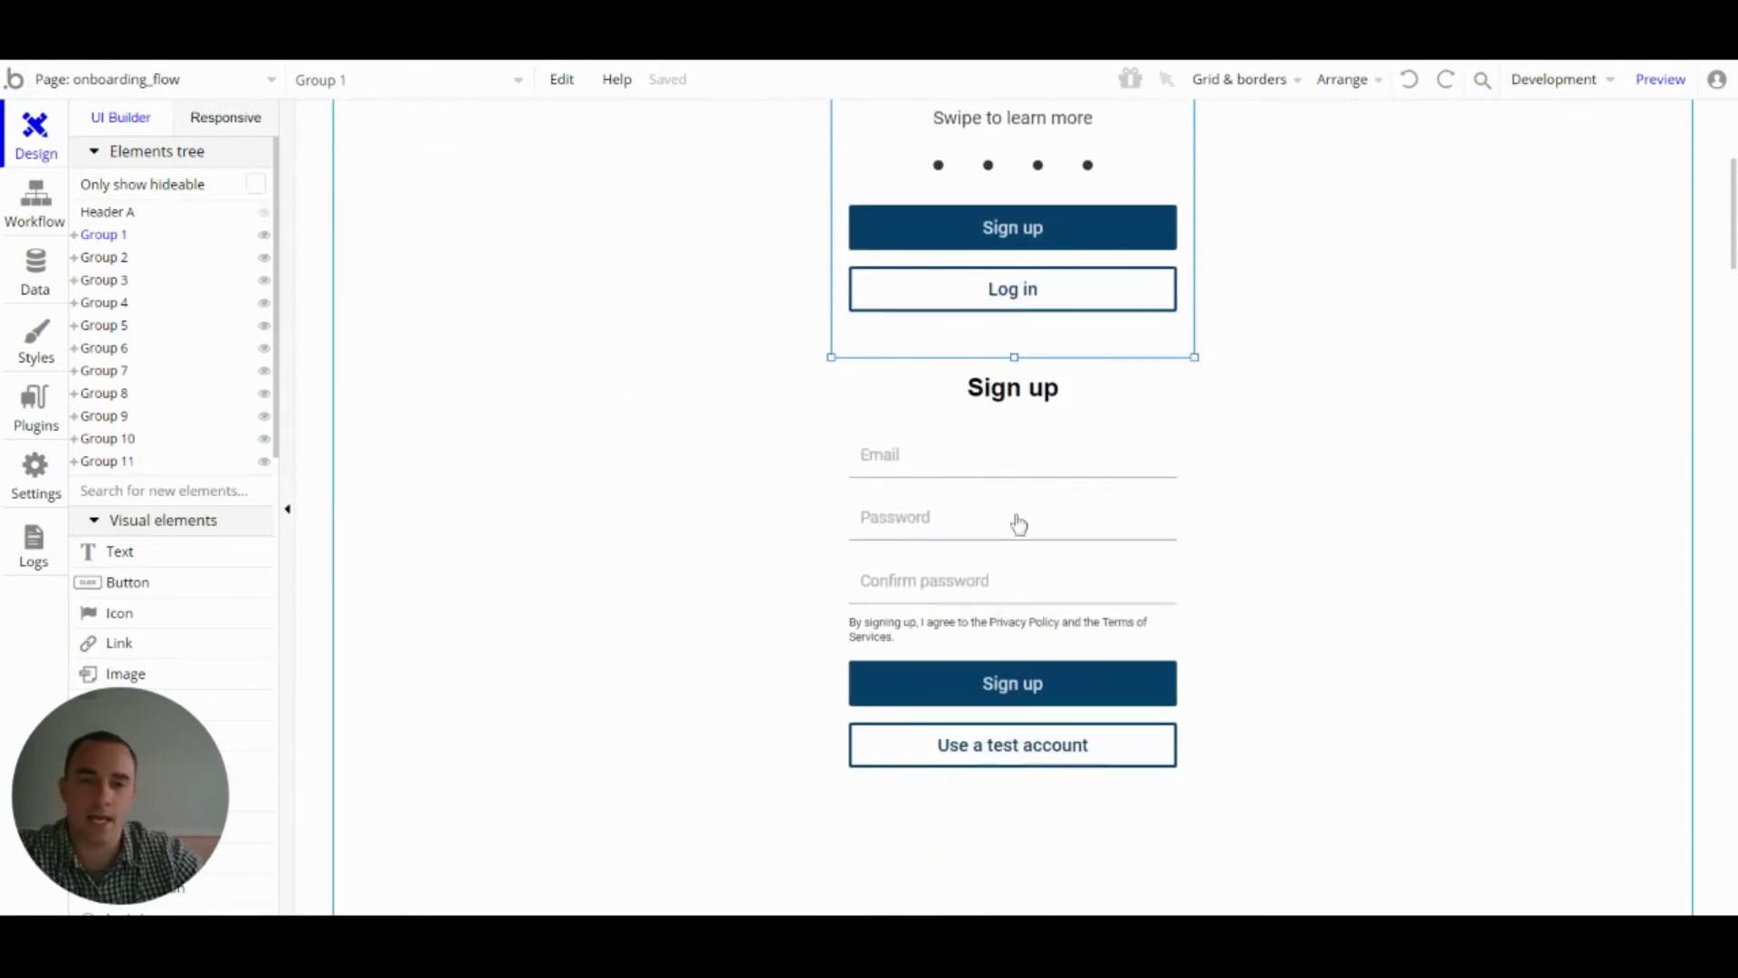
scroll(1241, 483, "down", 12)
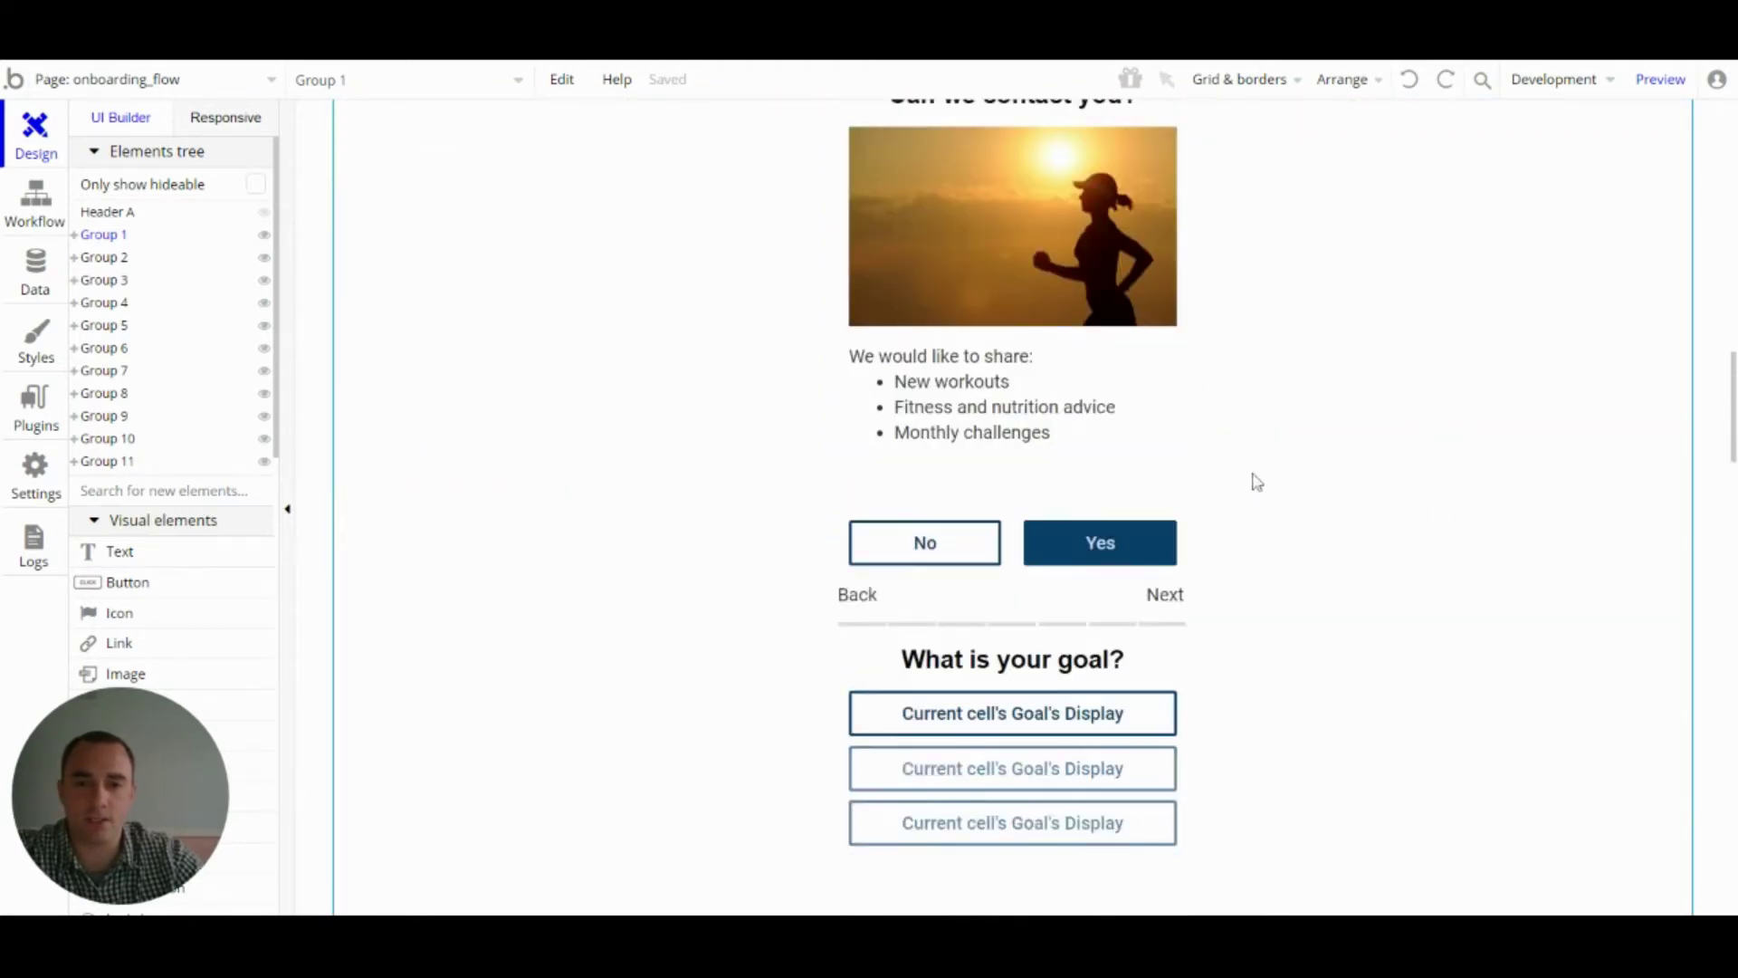
scroll(1275, 482, "down", 10)
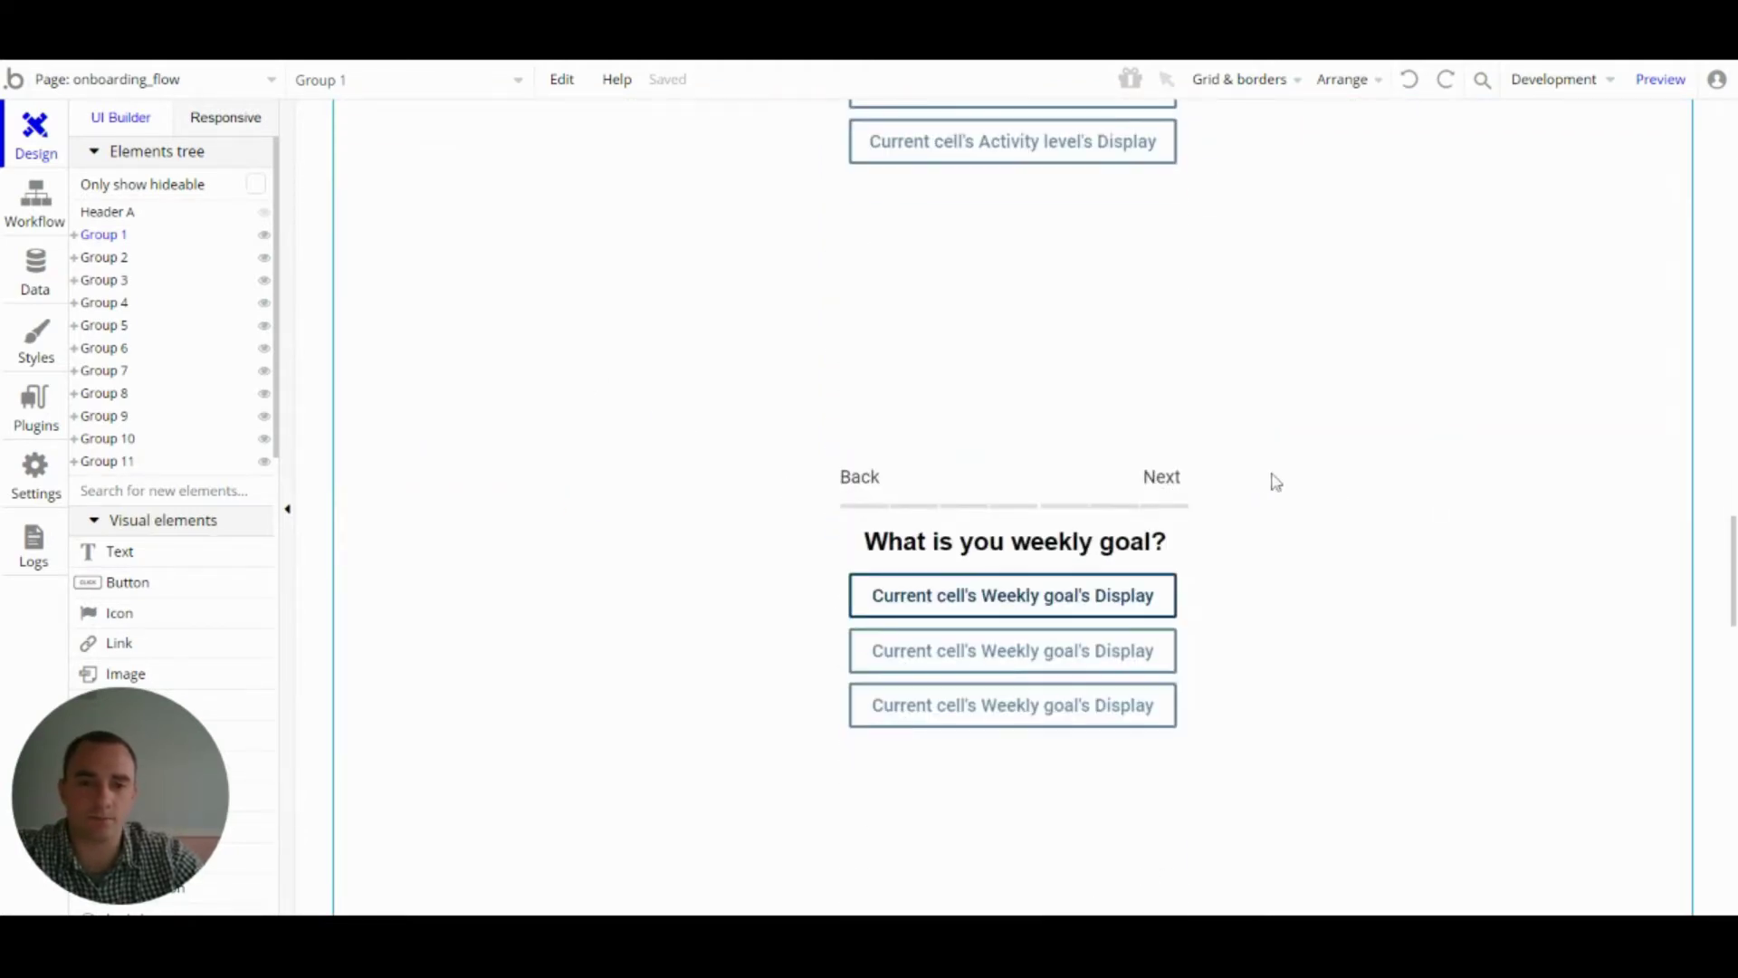
scroll(1275, 481, "up", 12)
scroll(1275, 482, "up", 20)
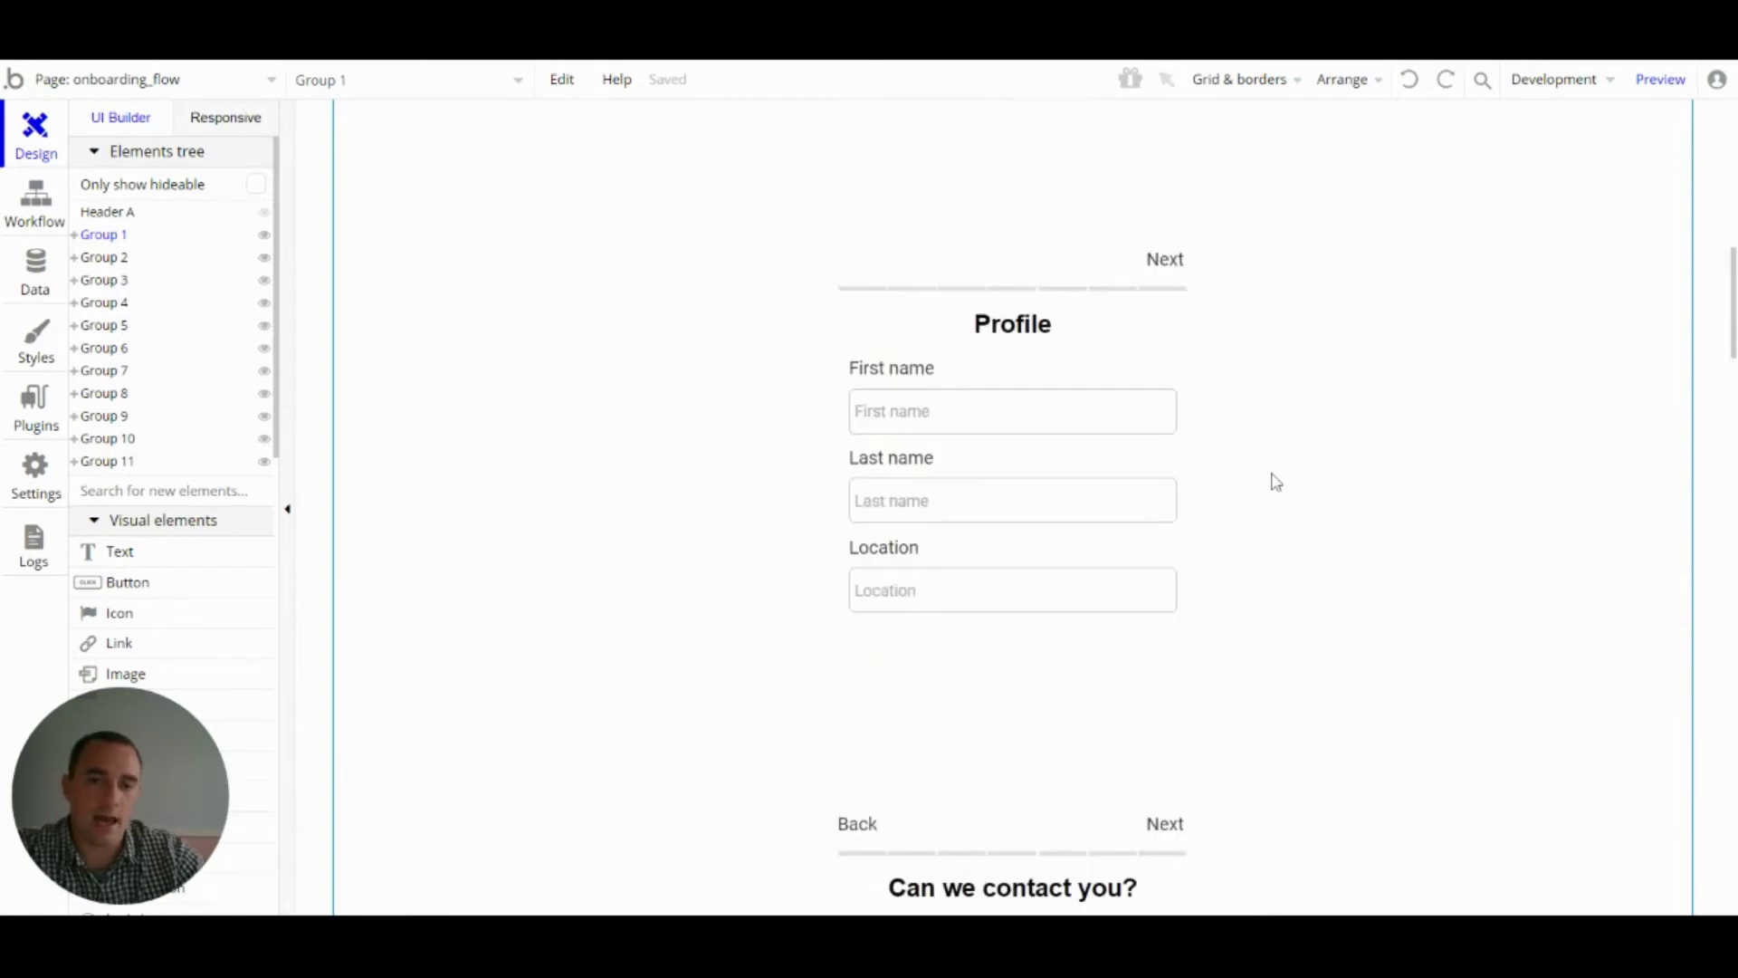
scroll(1202, 416, "up", 3)
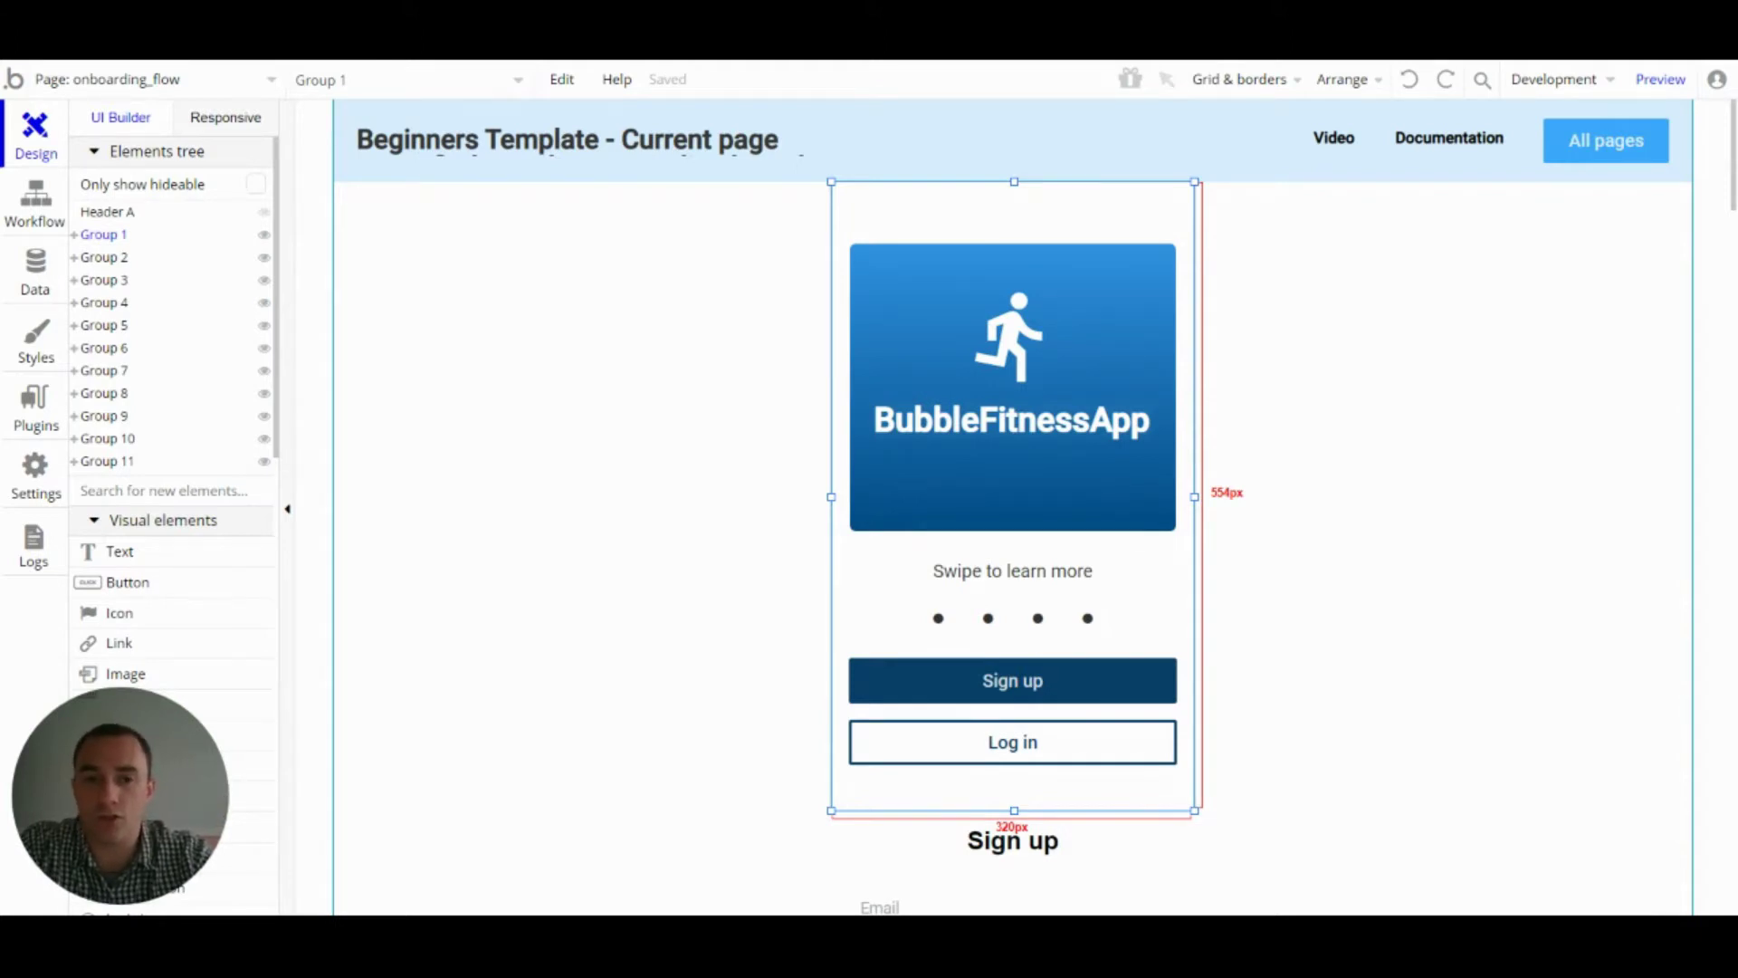
- Deselect Group 1 and examine the layout of the welcome, sign-up and profile screens
left_click(1307, 384)
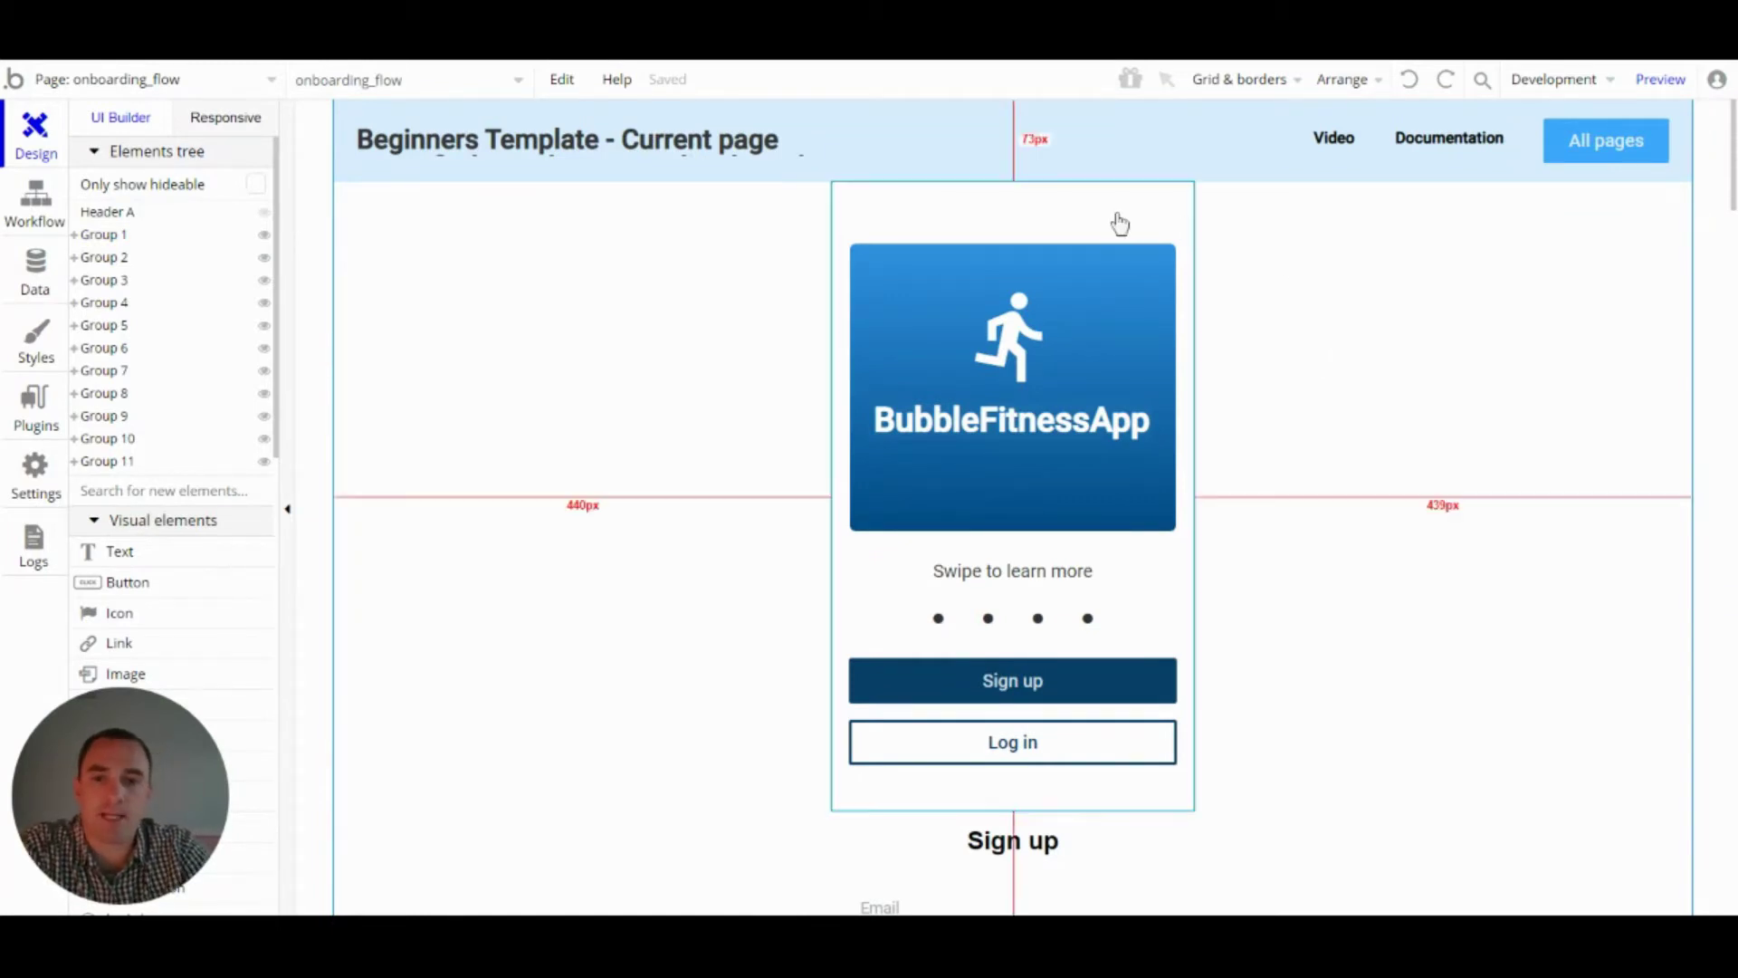
scroll(989, 362, "down", 2)
scroll(989, 419, "up", 1)
scroll(1030, 615, "up", 1)
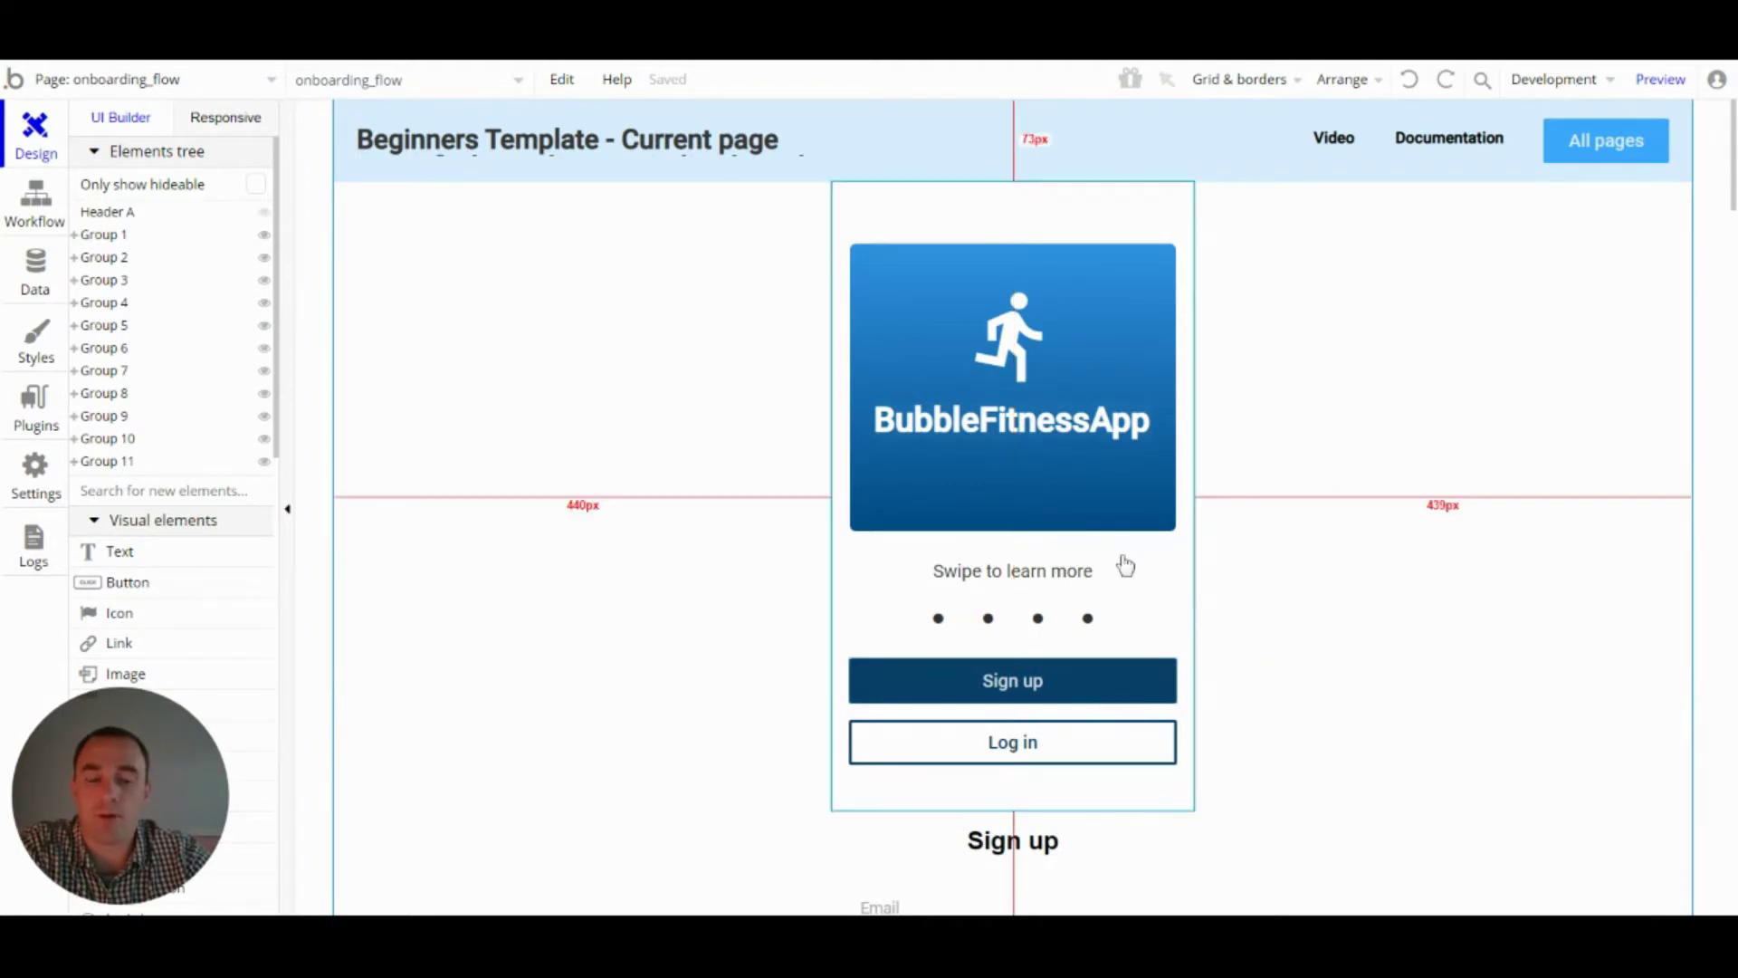
scroll(1122, 566, "down", 4)
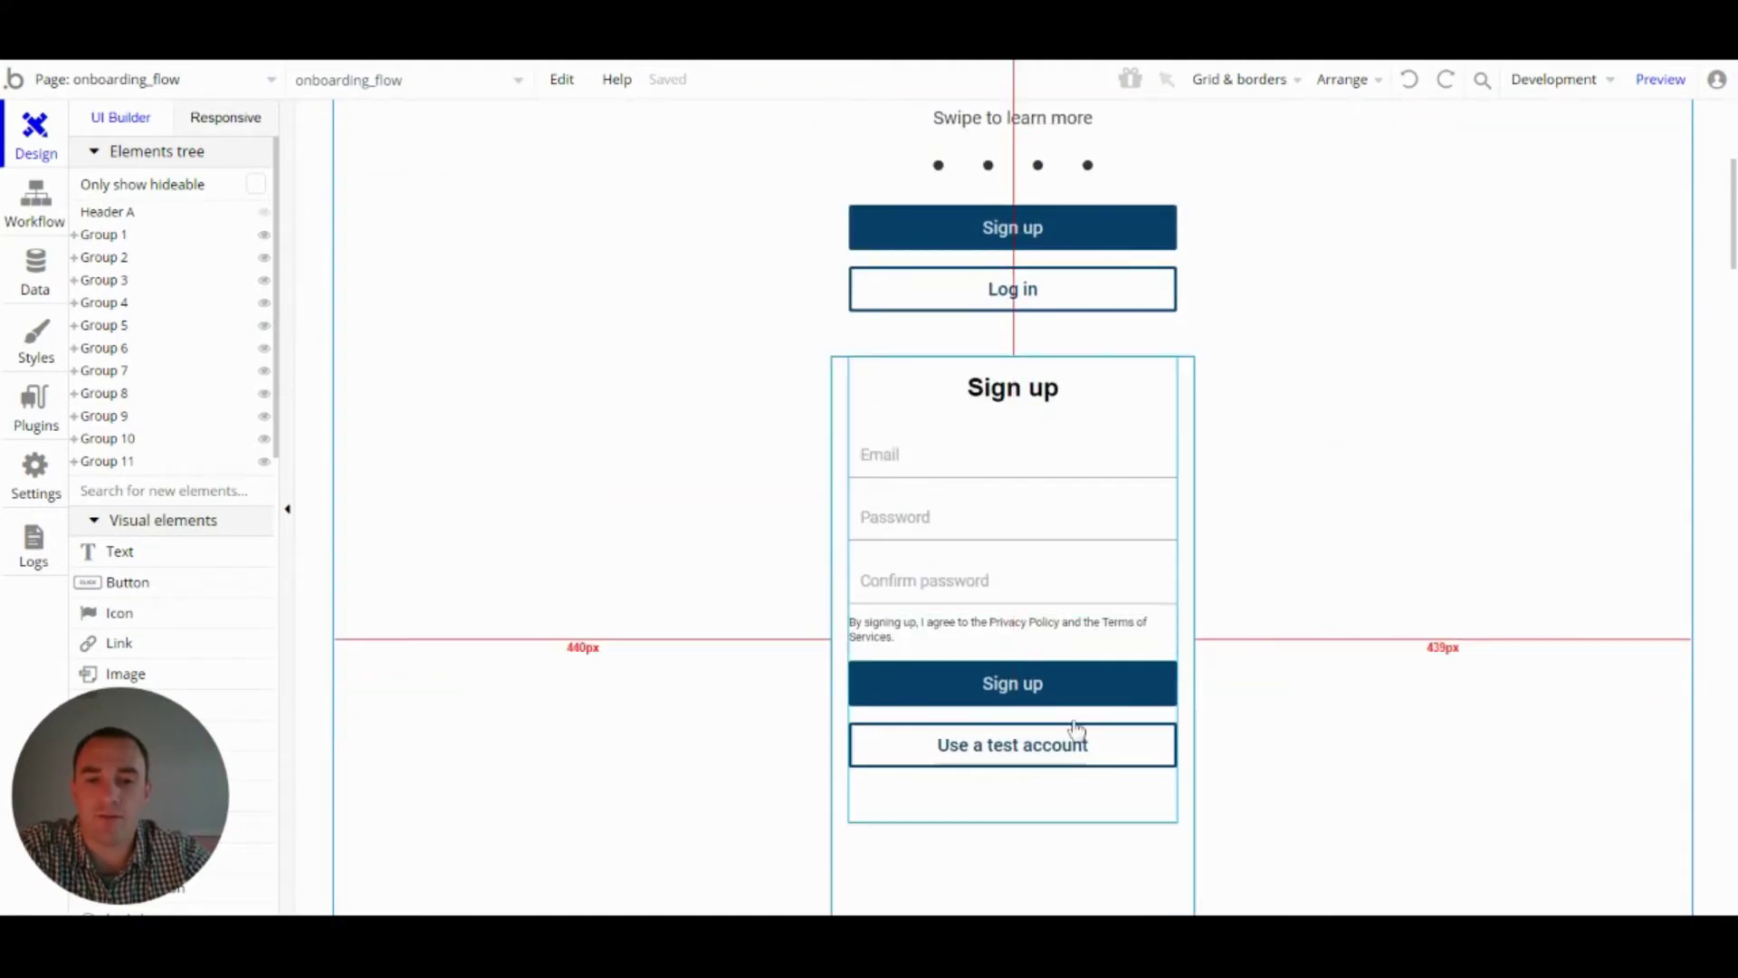
scroll(1036, 688, "down", 5)
scroll(1037, 688, "down", 2)
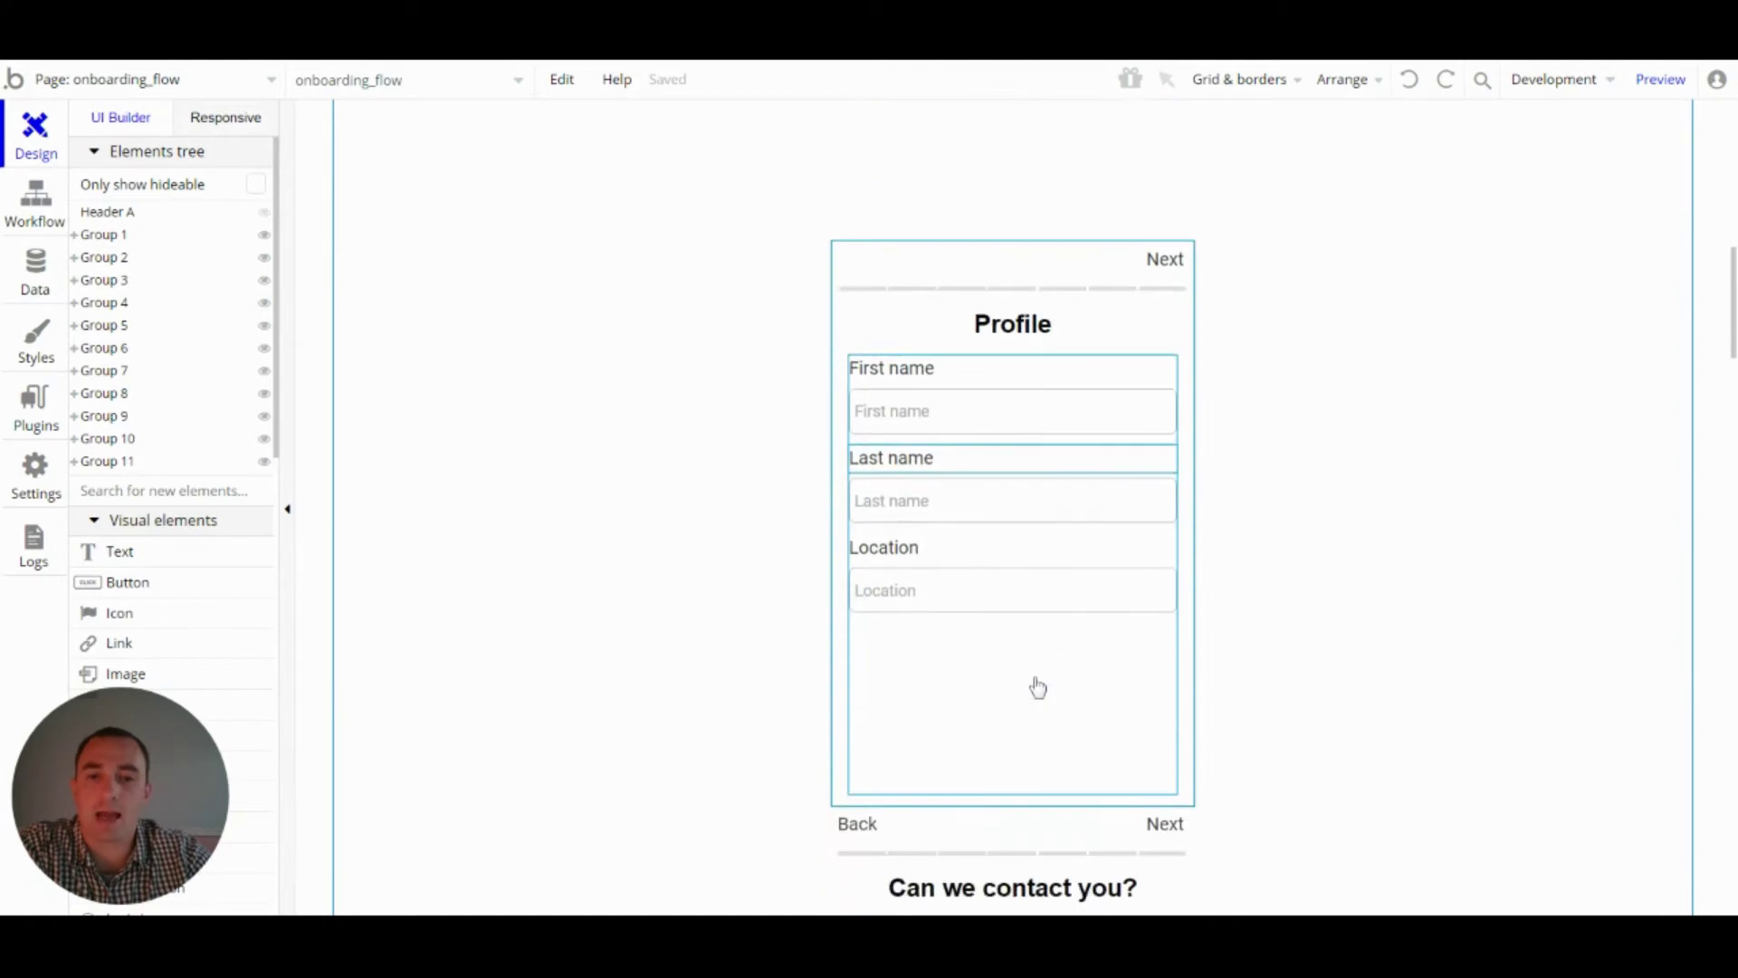
scroll(1037, 688, "down", 1)
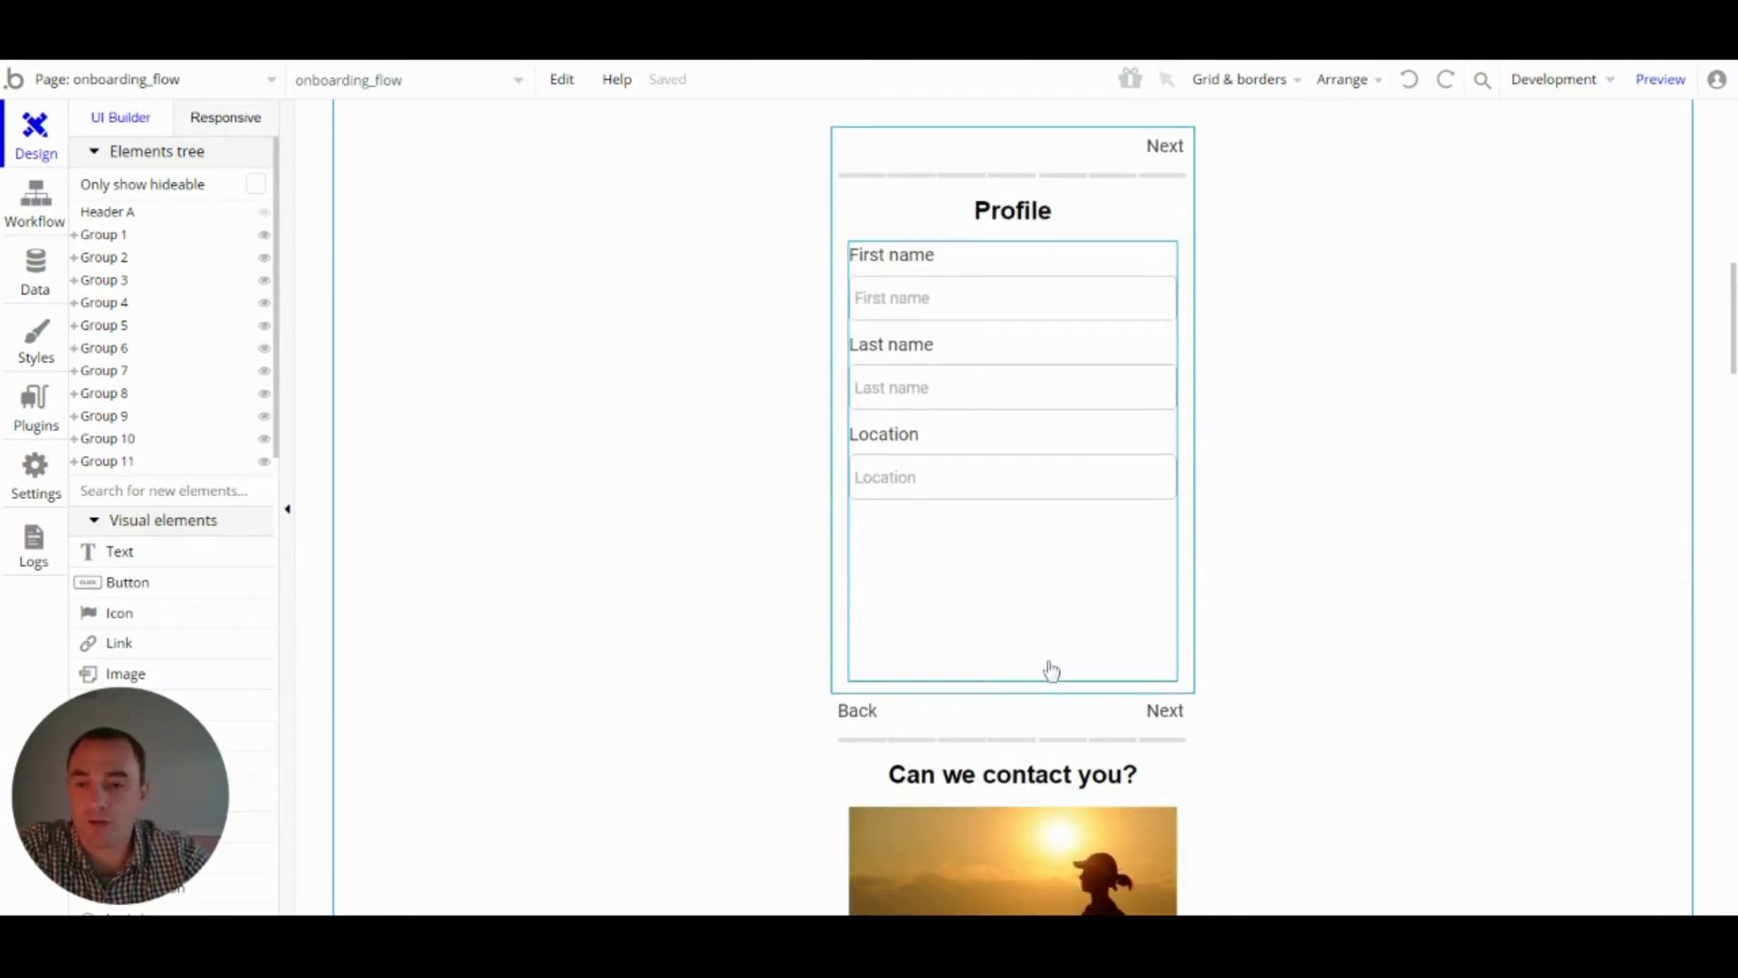
scroll(1050, 670, "up", 12)
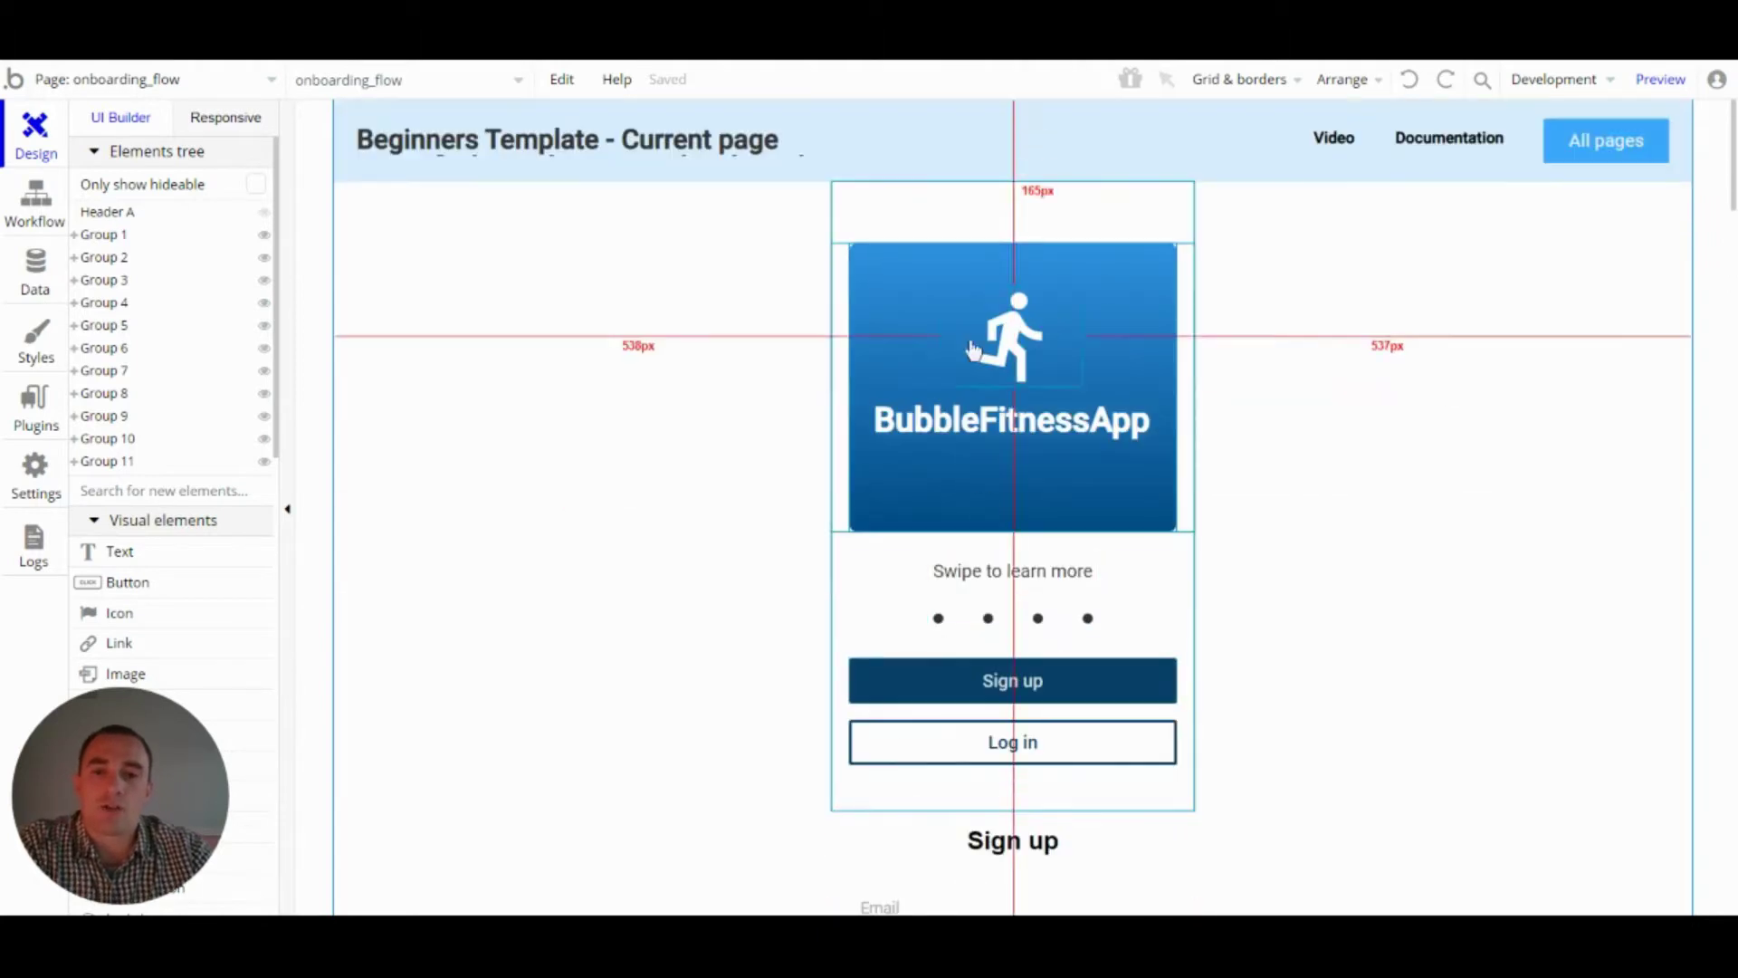
- Open Group 1's properties and examine its content type and data source
left_click(878, 199)
double_click(877, 199)
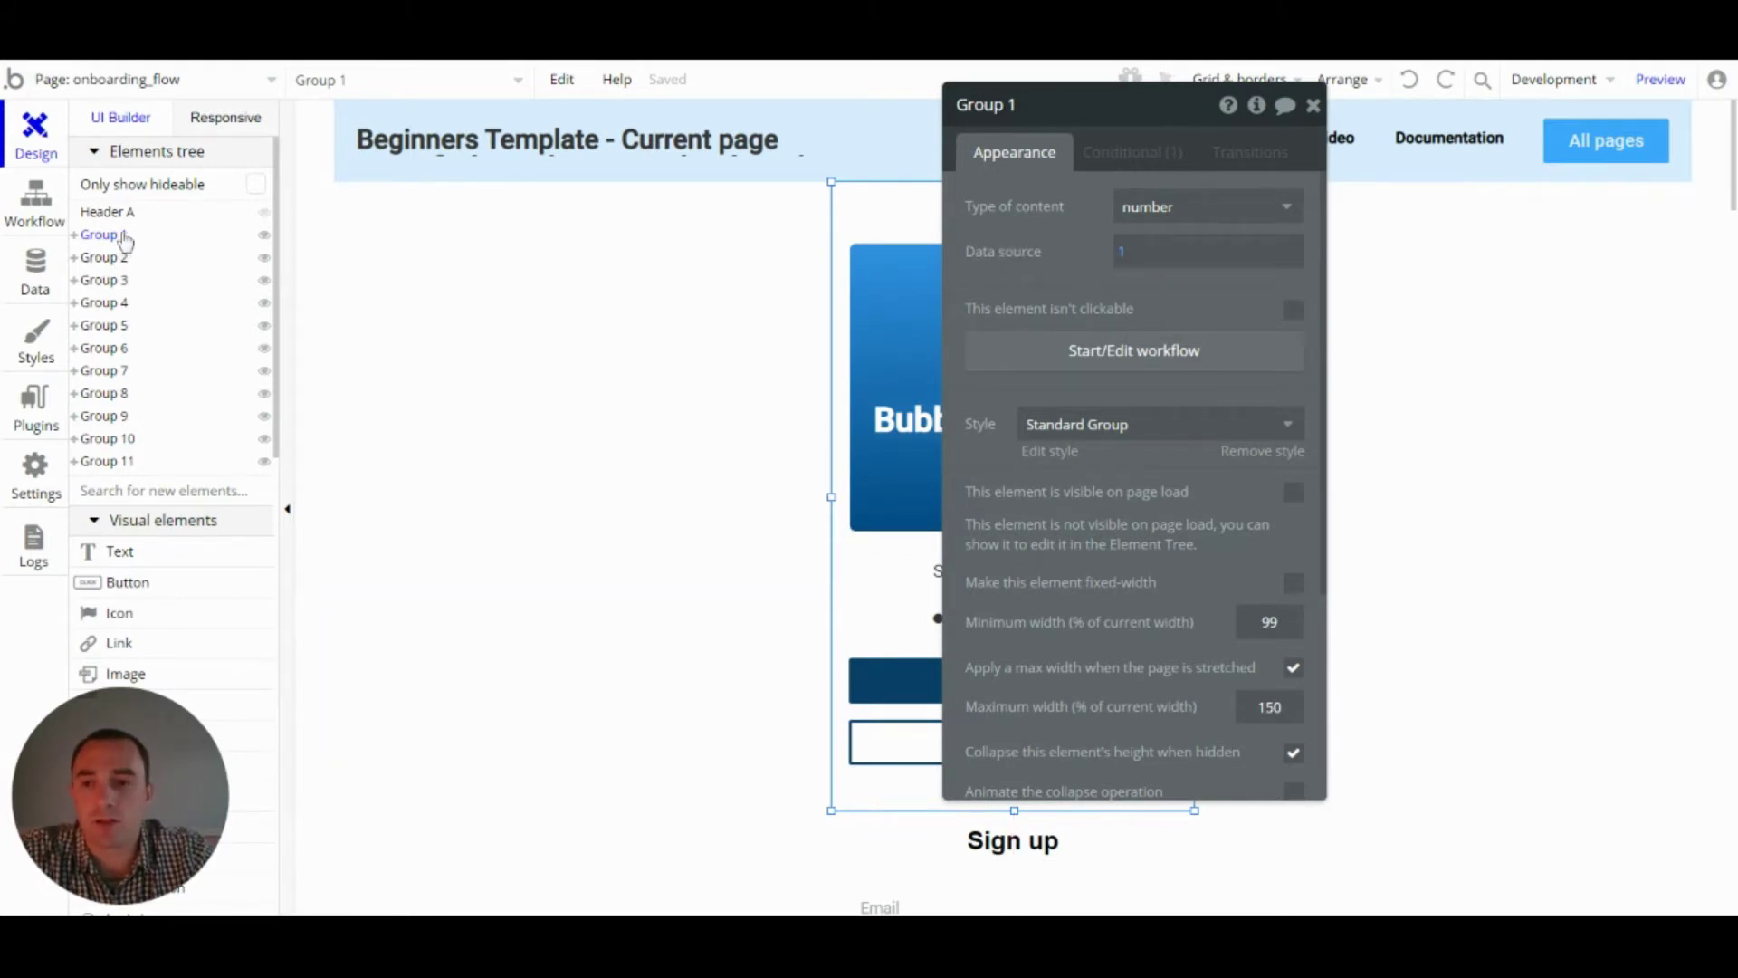
mouse_move(127, 251)
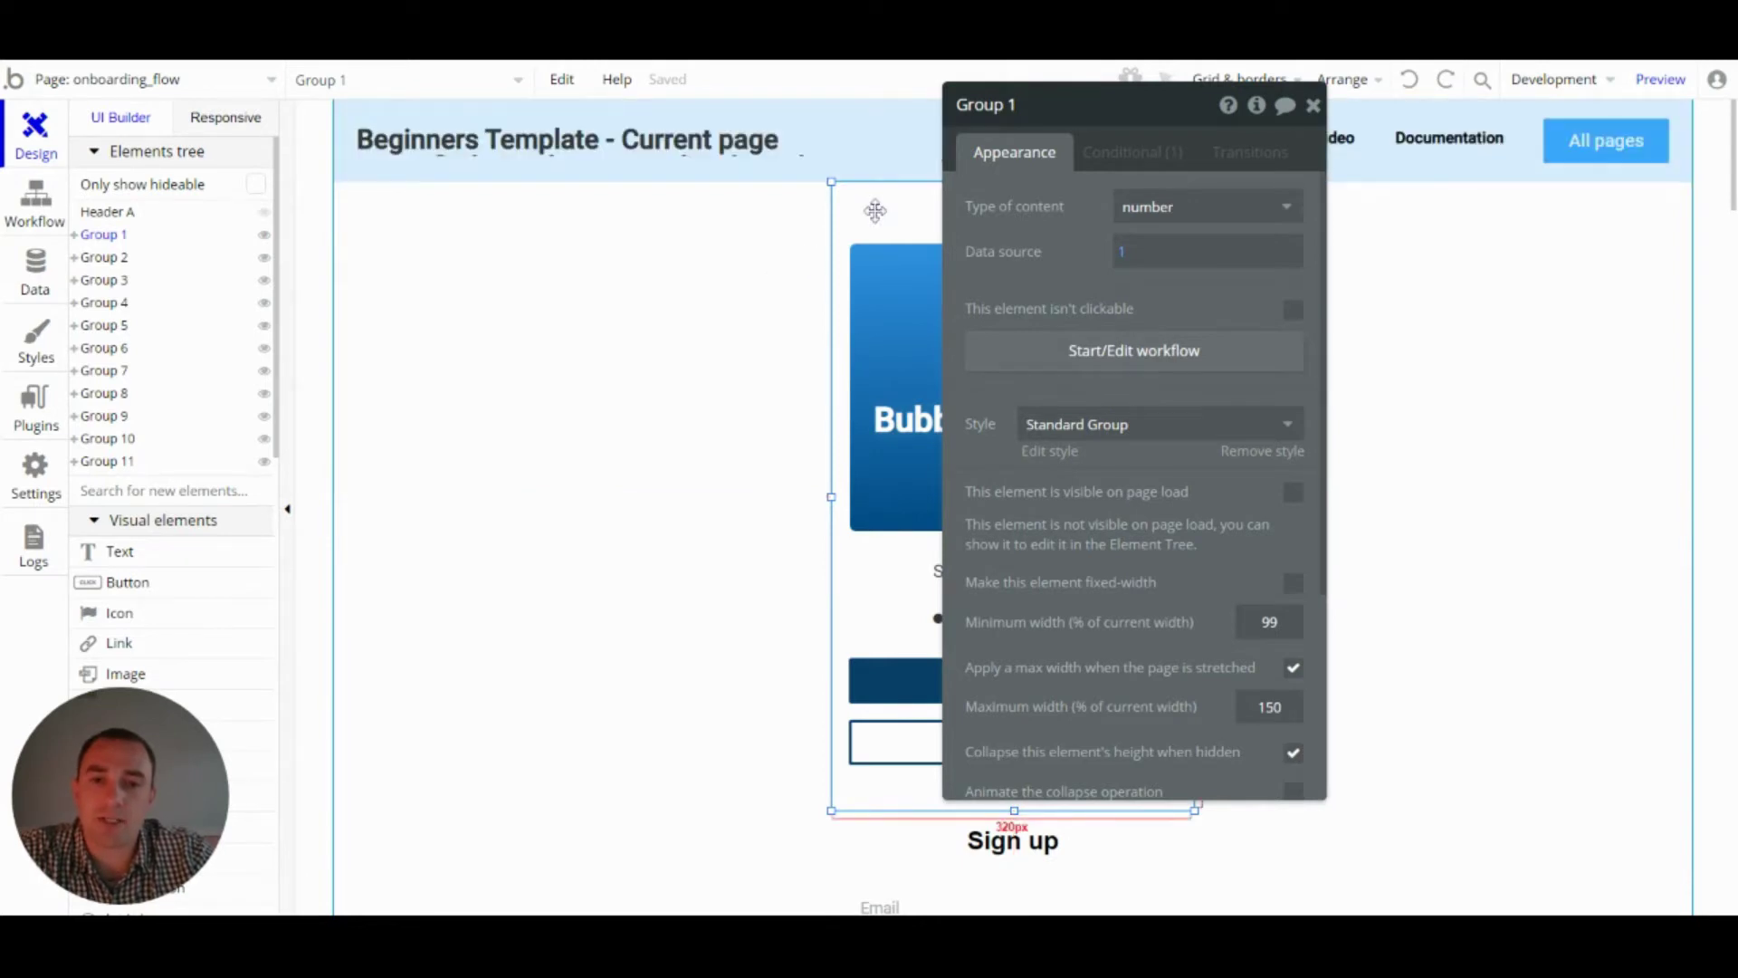
- Examine Group 1's visibility condition and the URL parameter it reads
left_click(1154, 167)
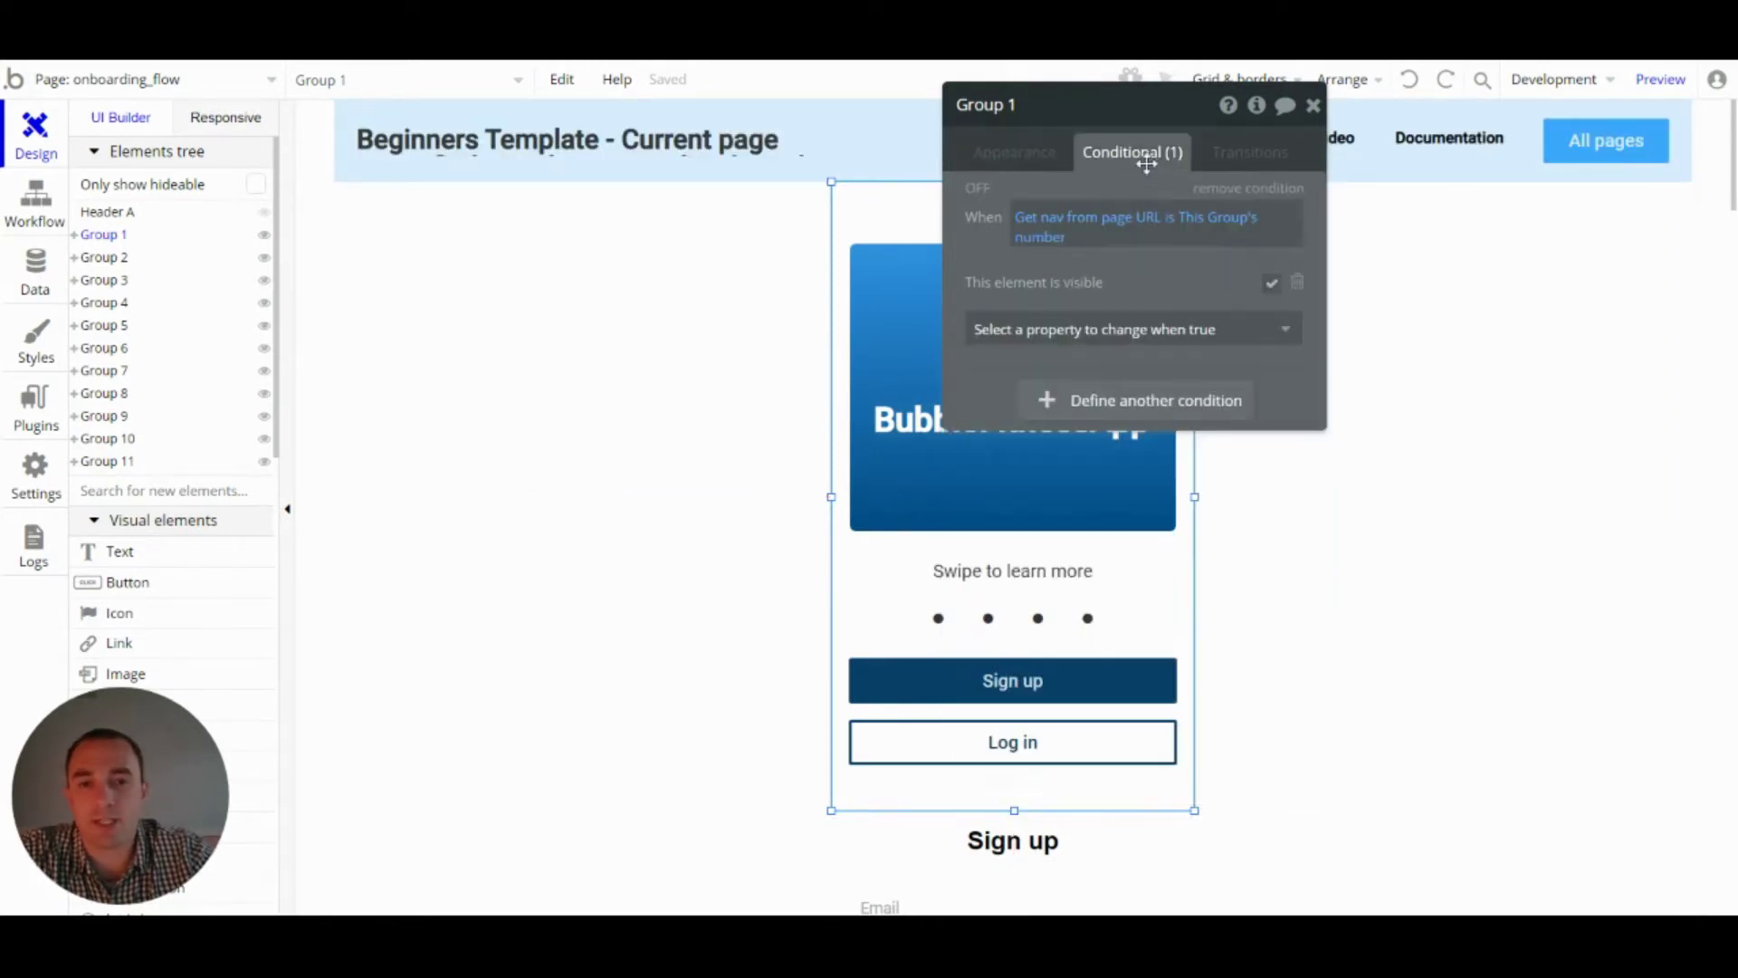
left_click(1061, 228)
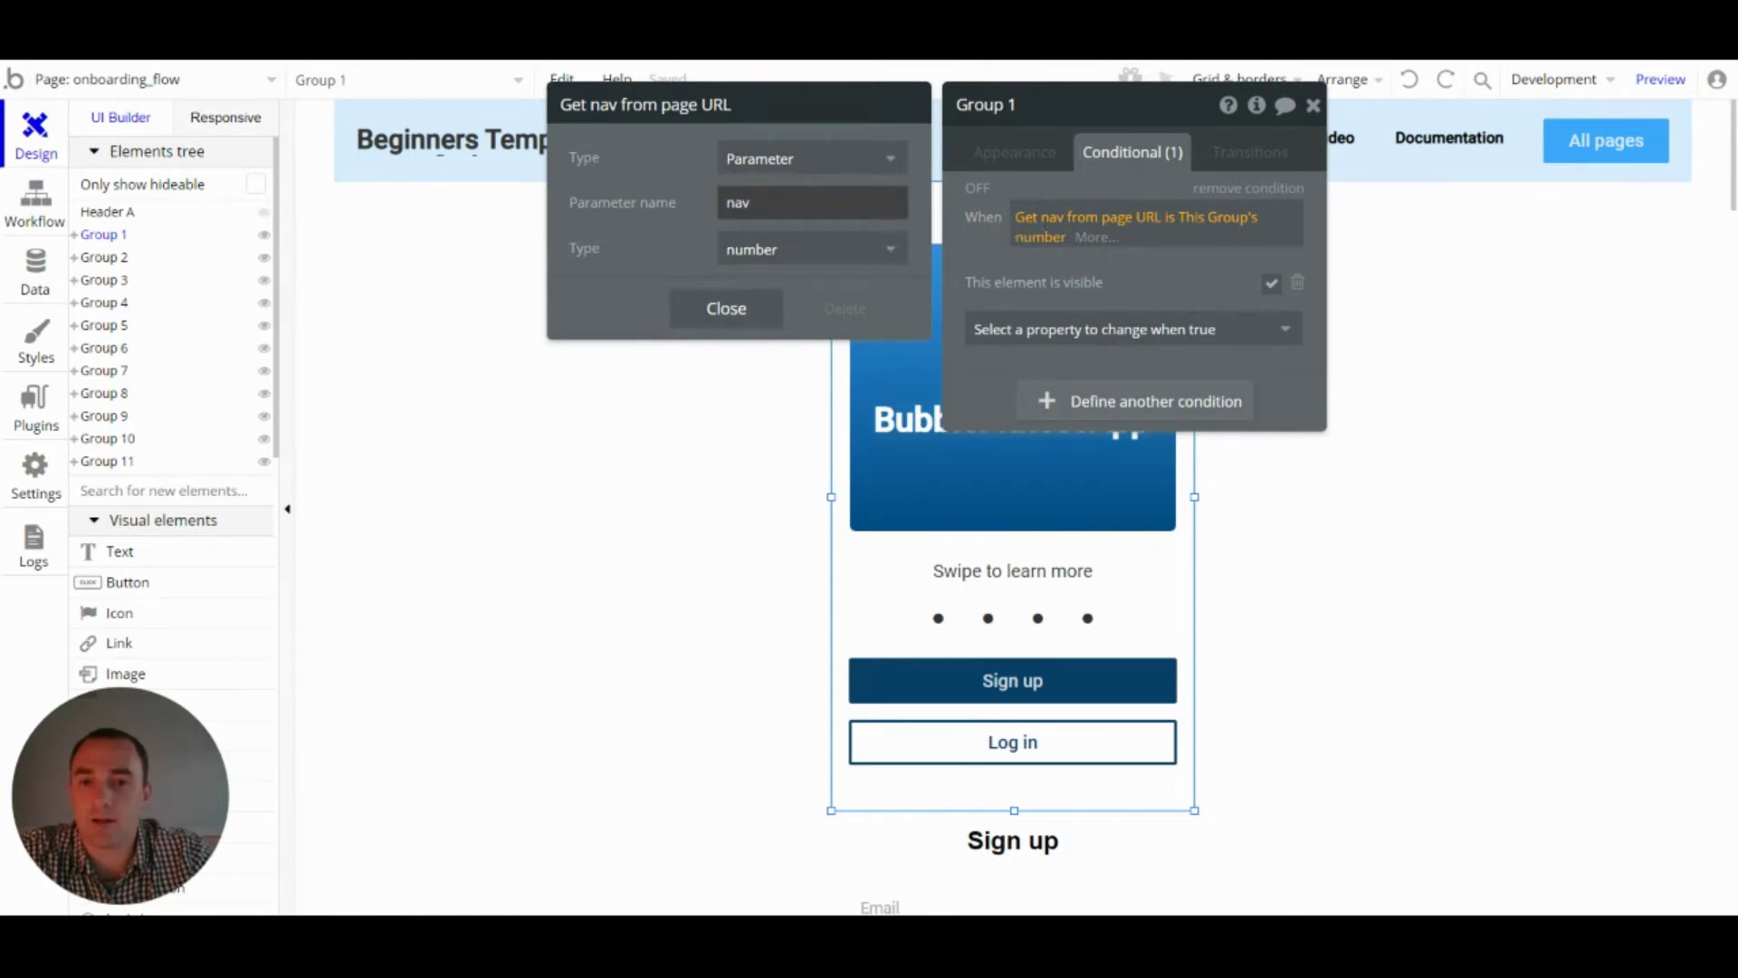
double_click(737, 203)
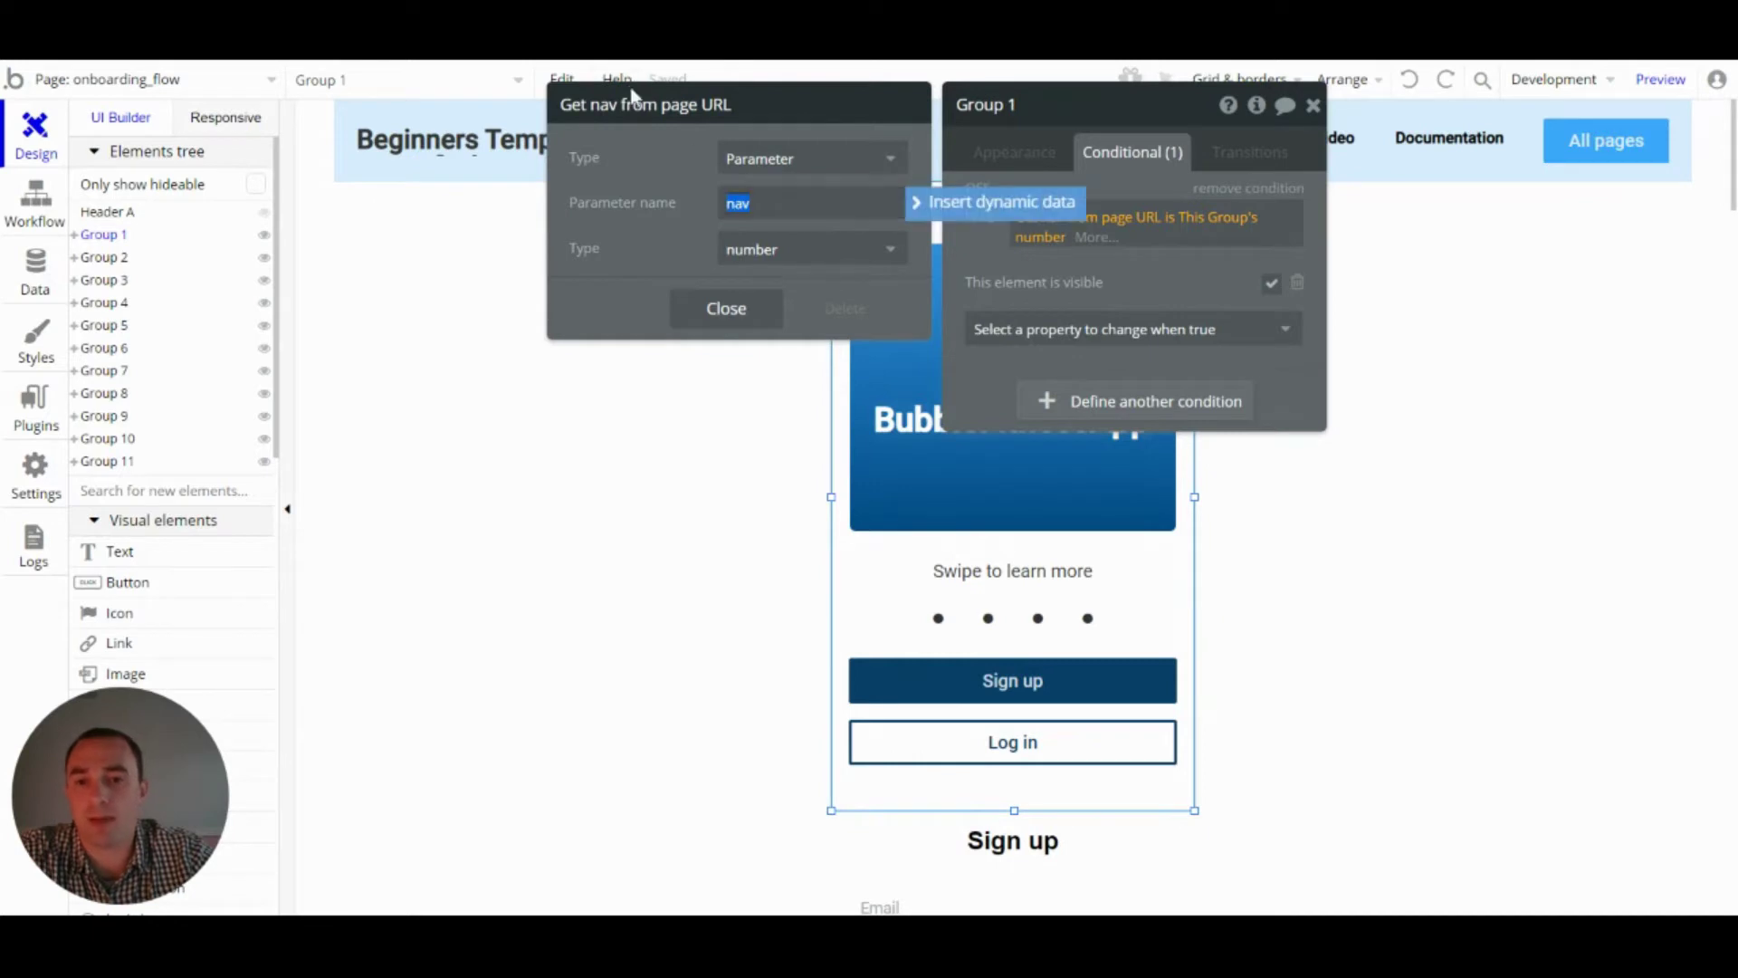
left_click(1195, 246)
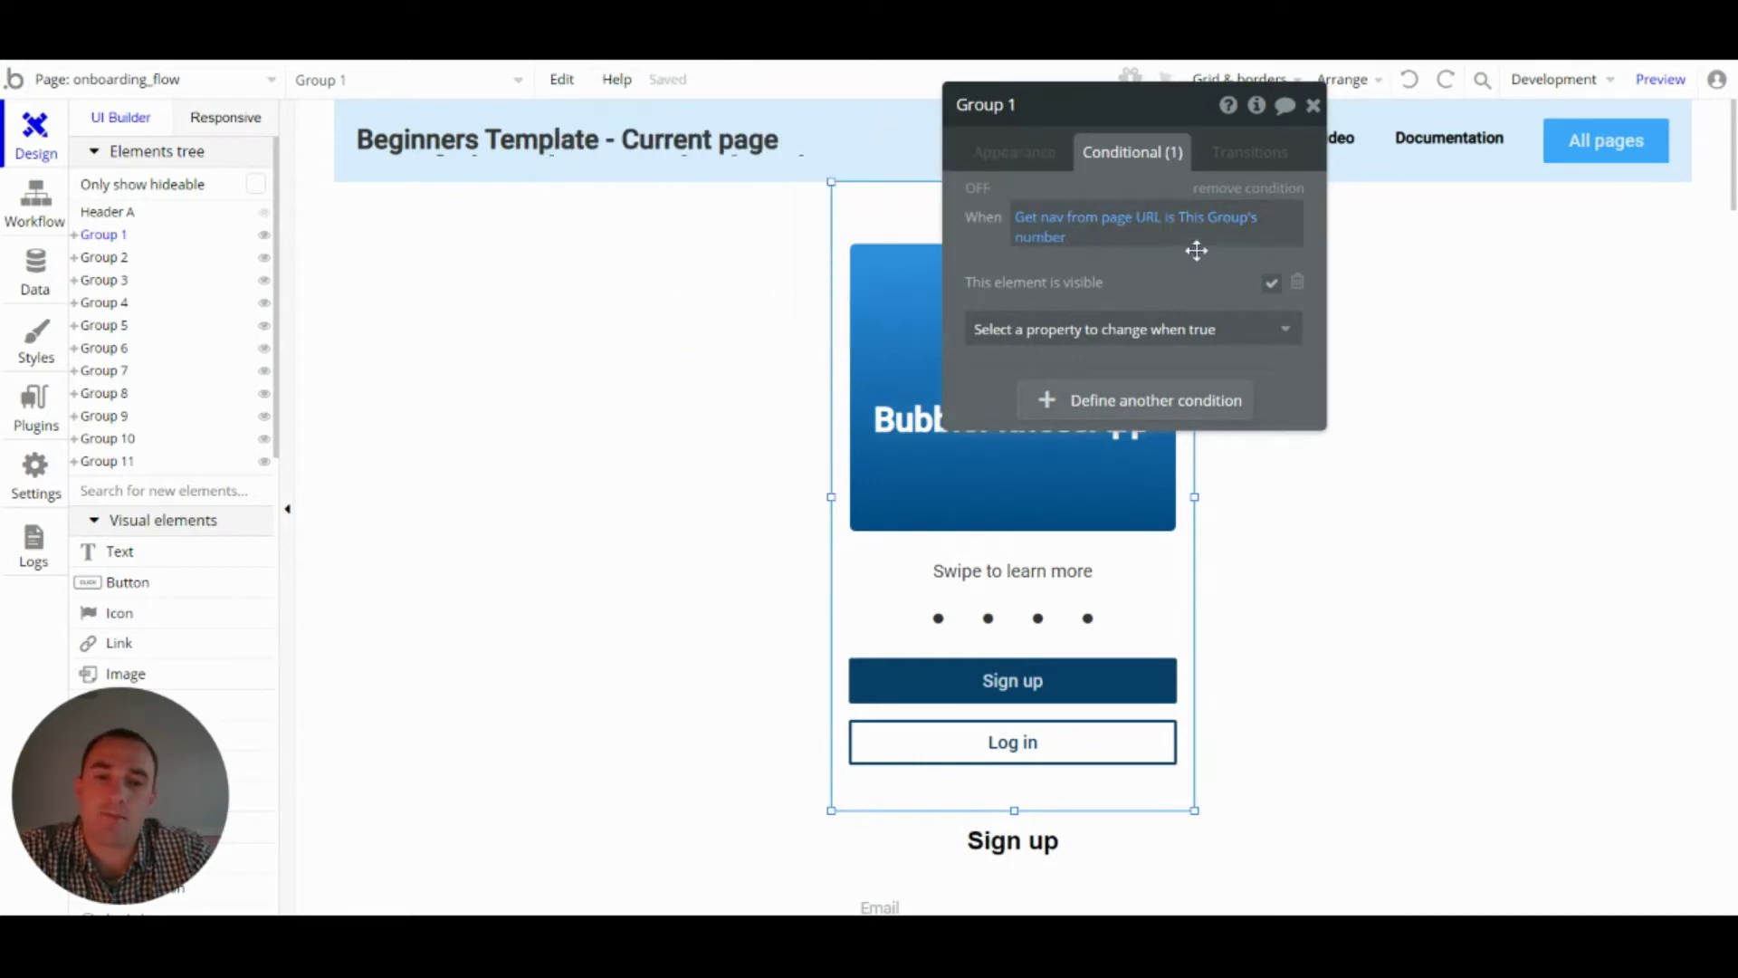
left_click(1230, 229)
left_click(1014, 271)
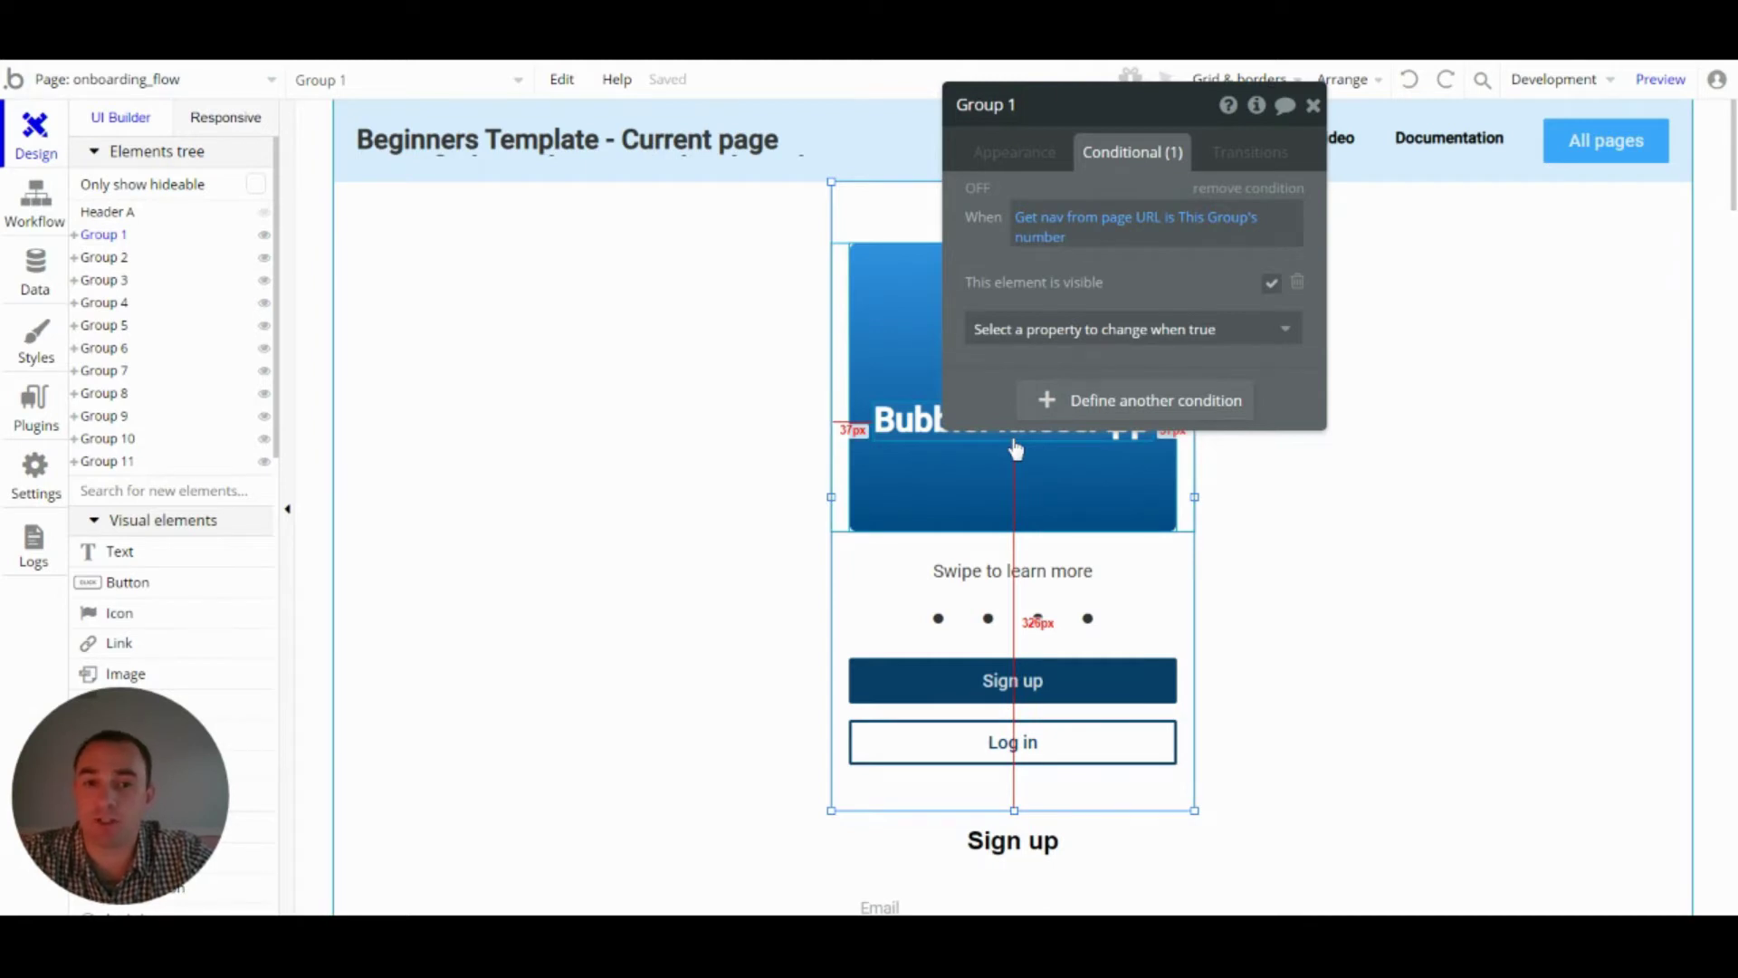
- Examine Group 2's visibility condition and its data source for comparison with Group 1
scroll(892, 525, "down", 5)
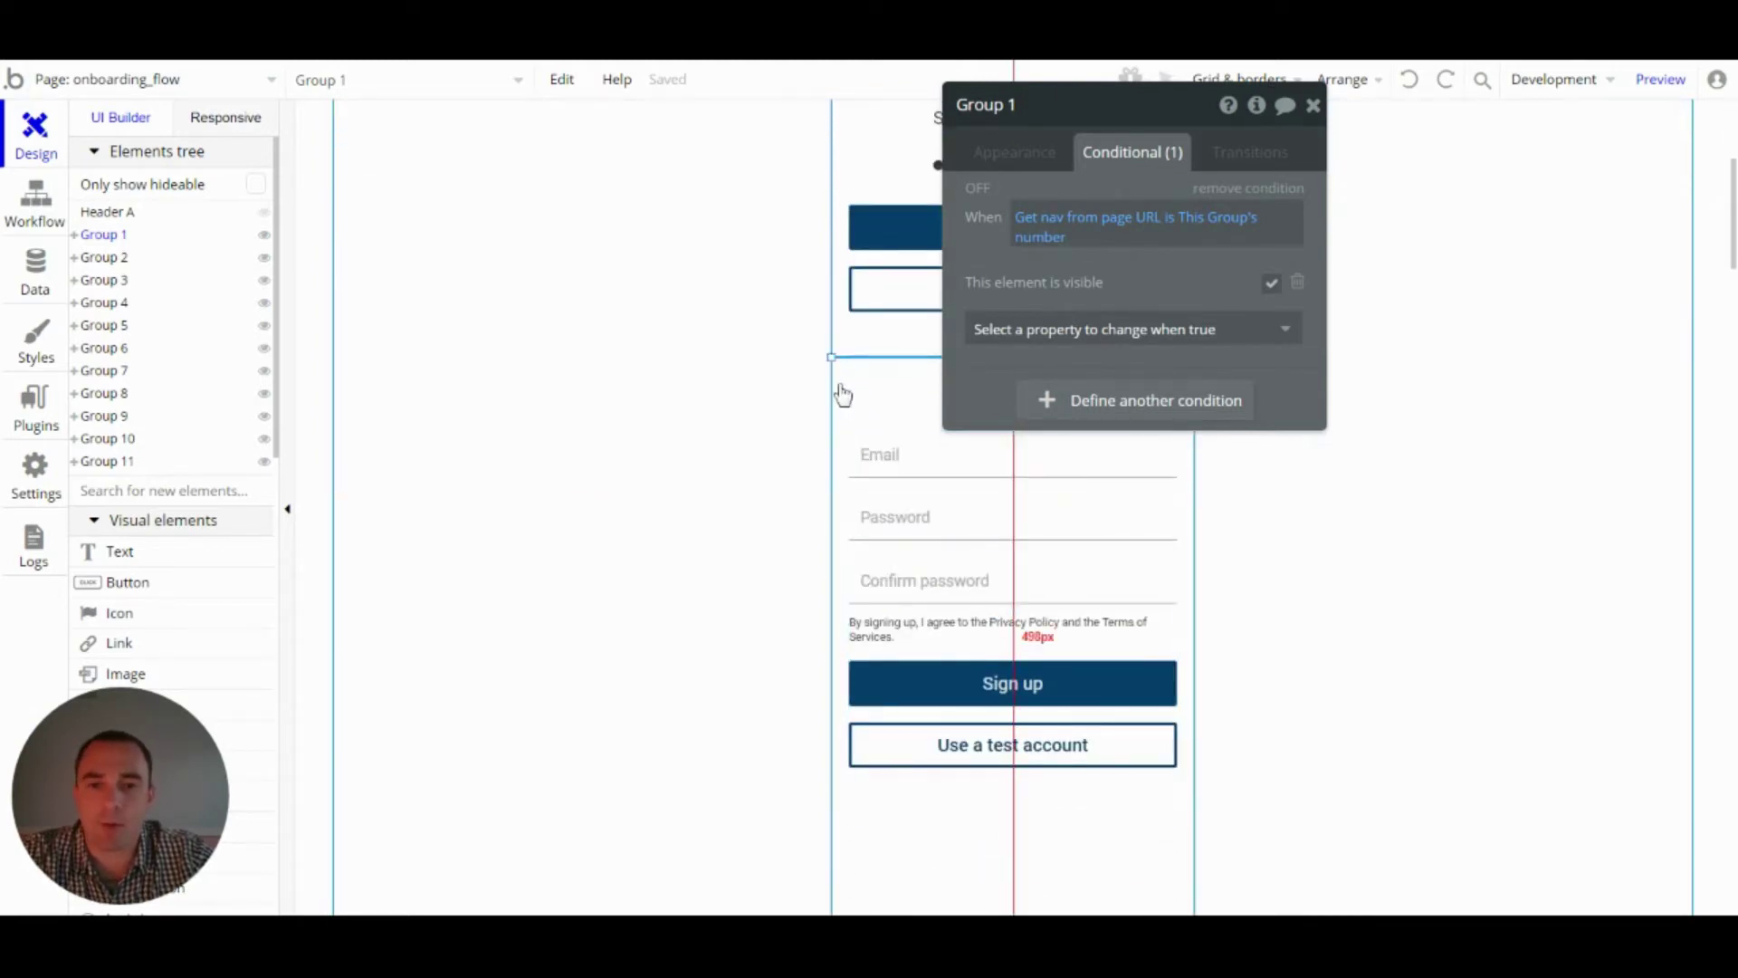
left_click(841, 396)
scroll(840, 391, "down", 10)
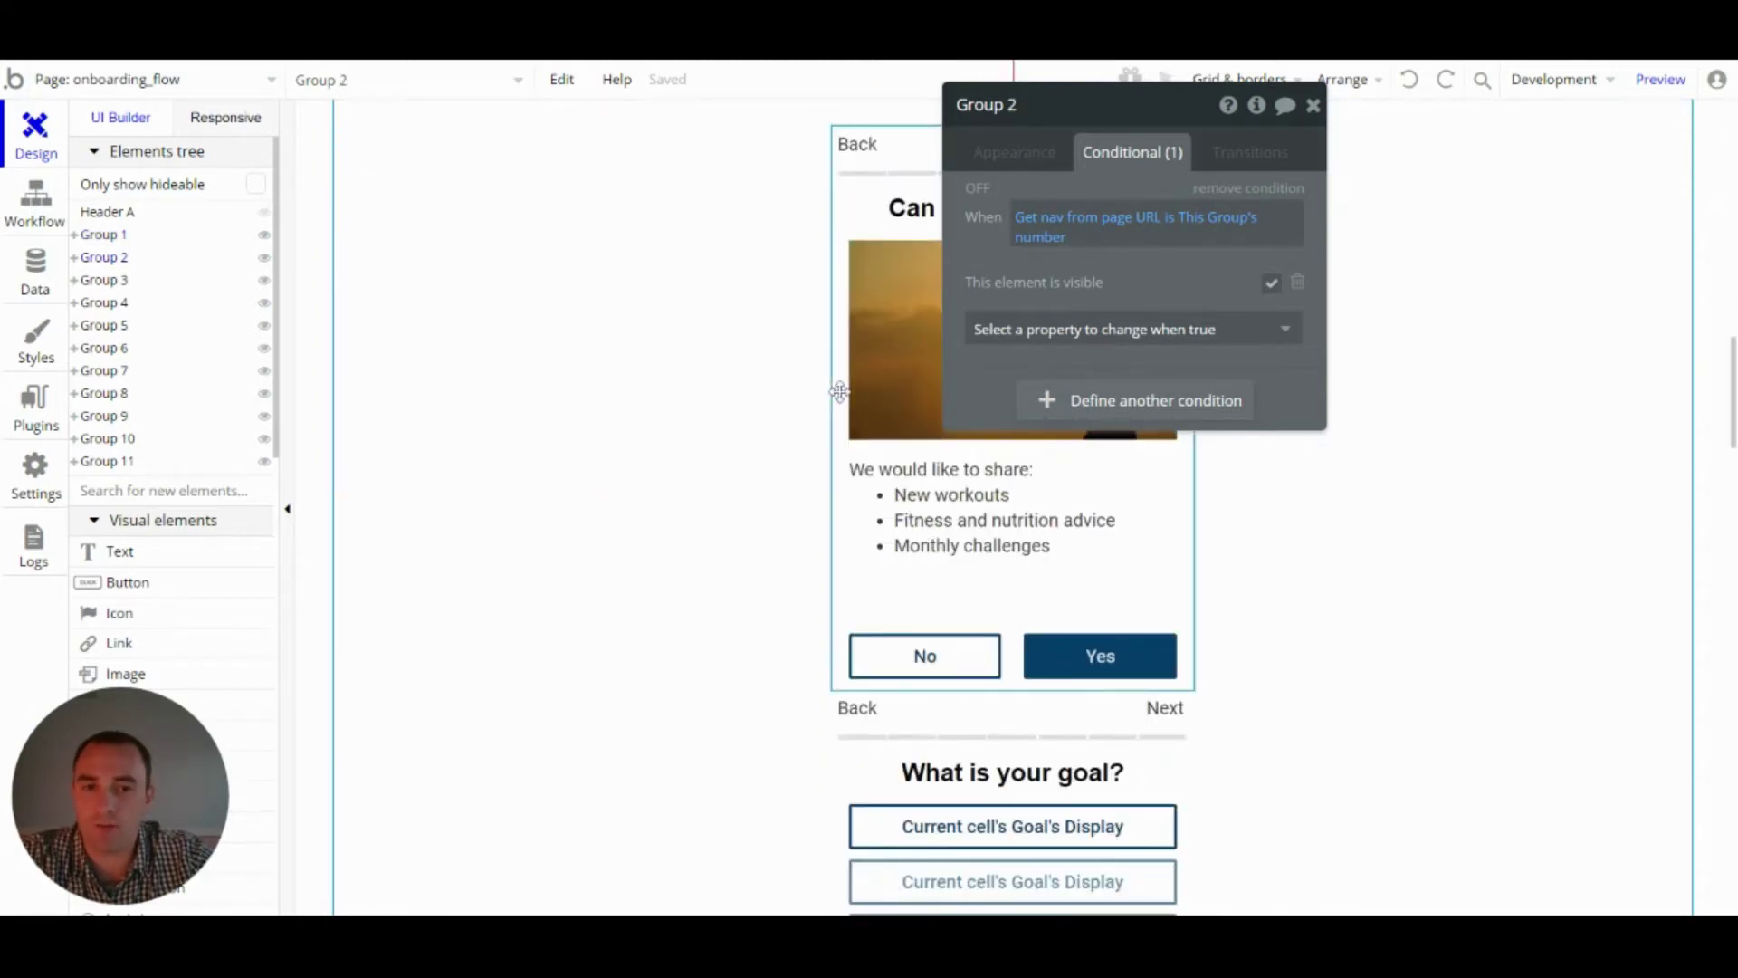
left_click(1043, 172)
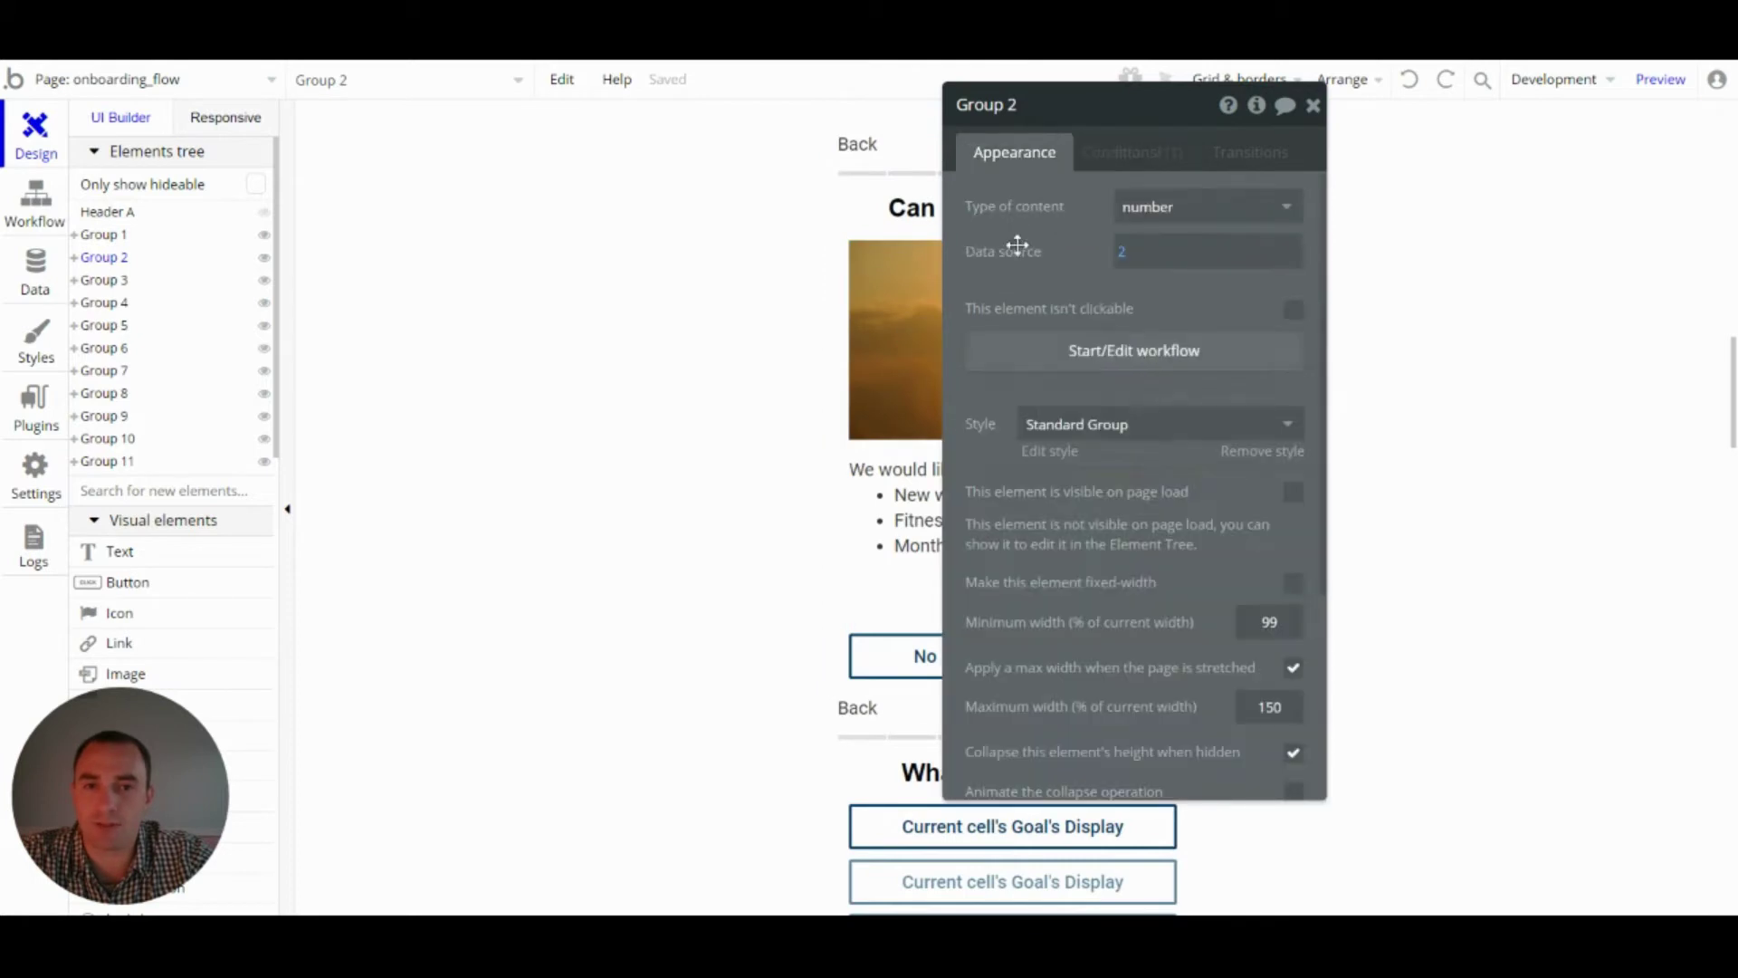
left_click(1143, 262)
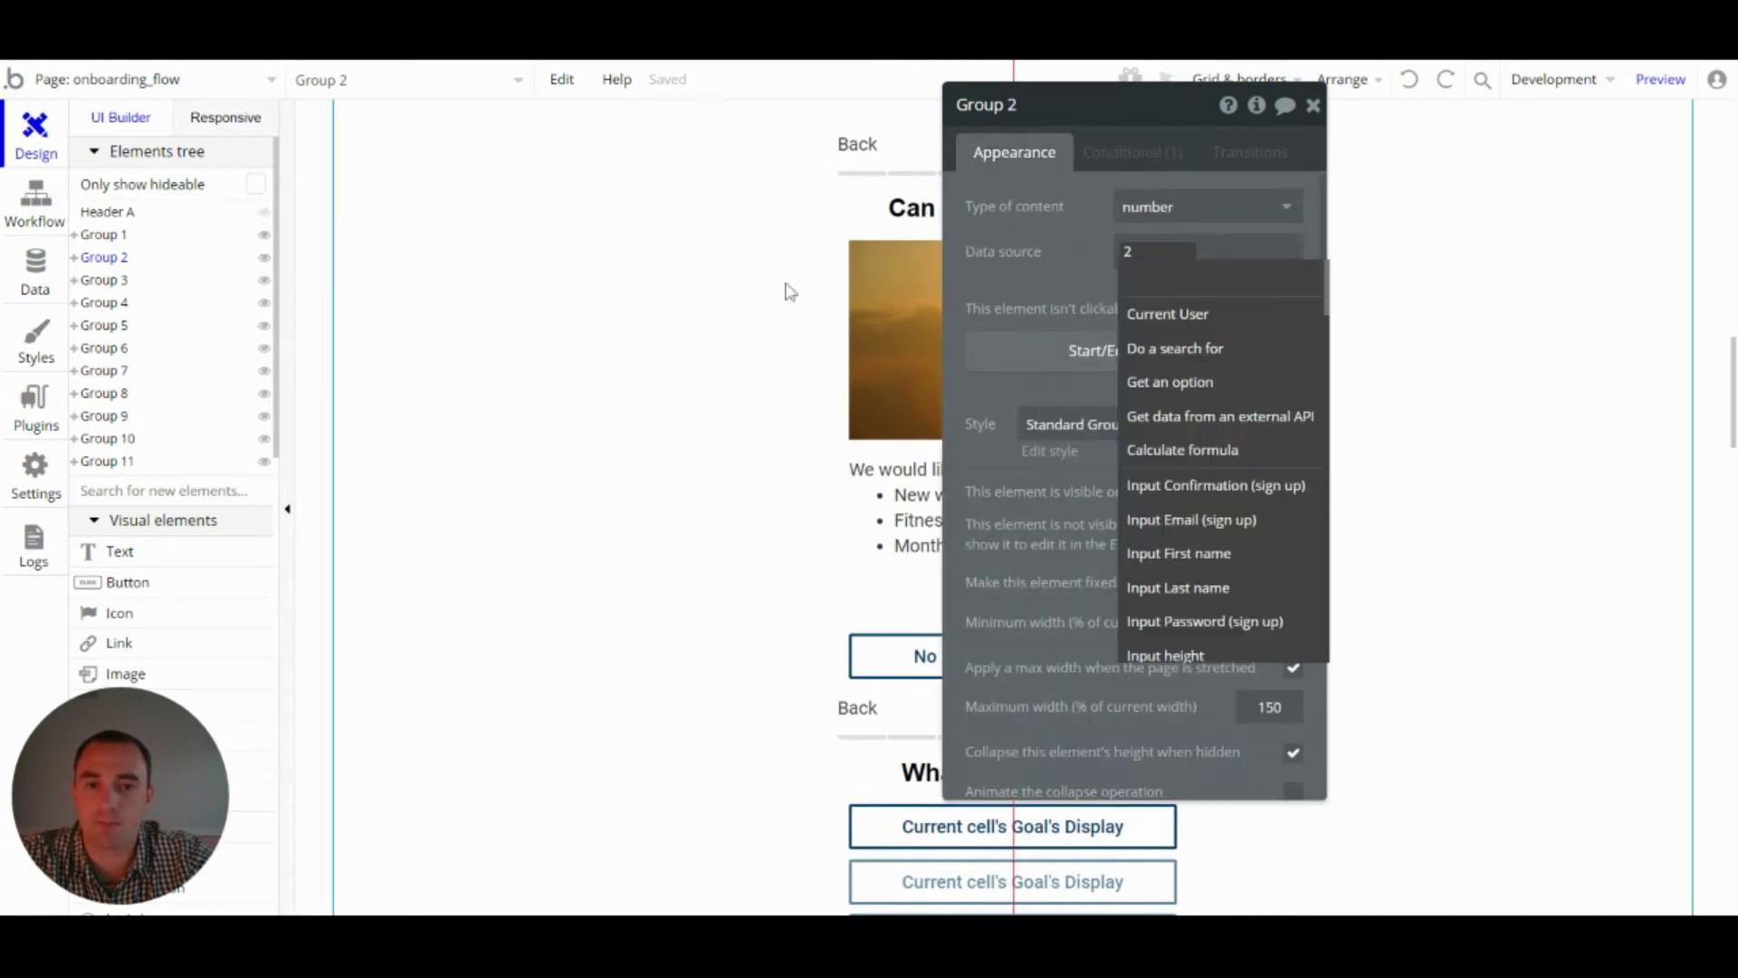
left_click(745, 279)
- Look over the remaining onboarding groups and open the workflows of the onboarding_flow page
scroll(745, 279, "down", 4)
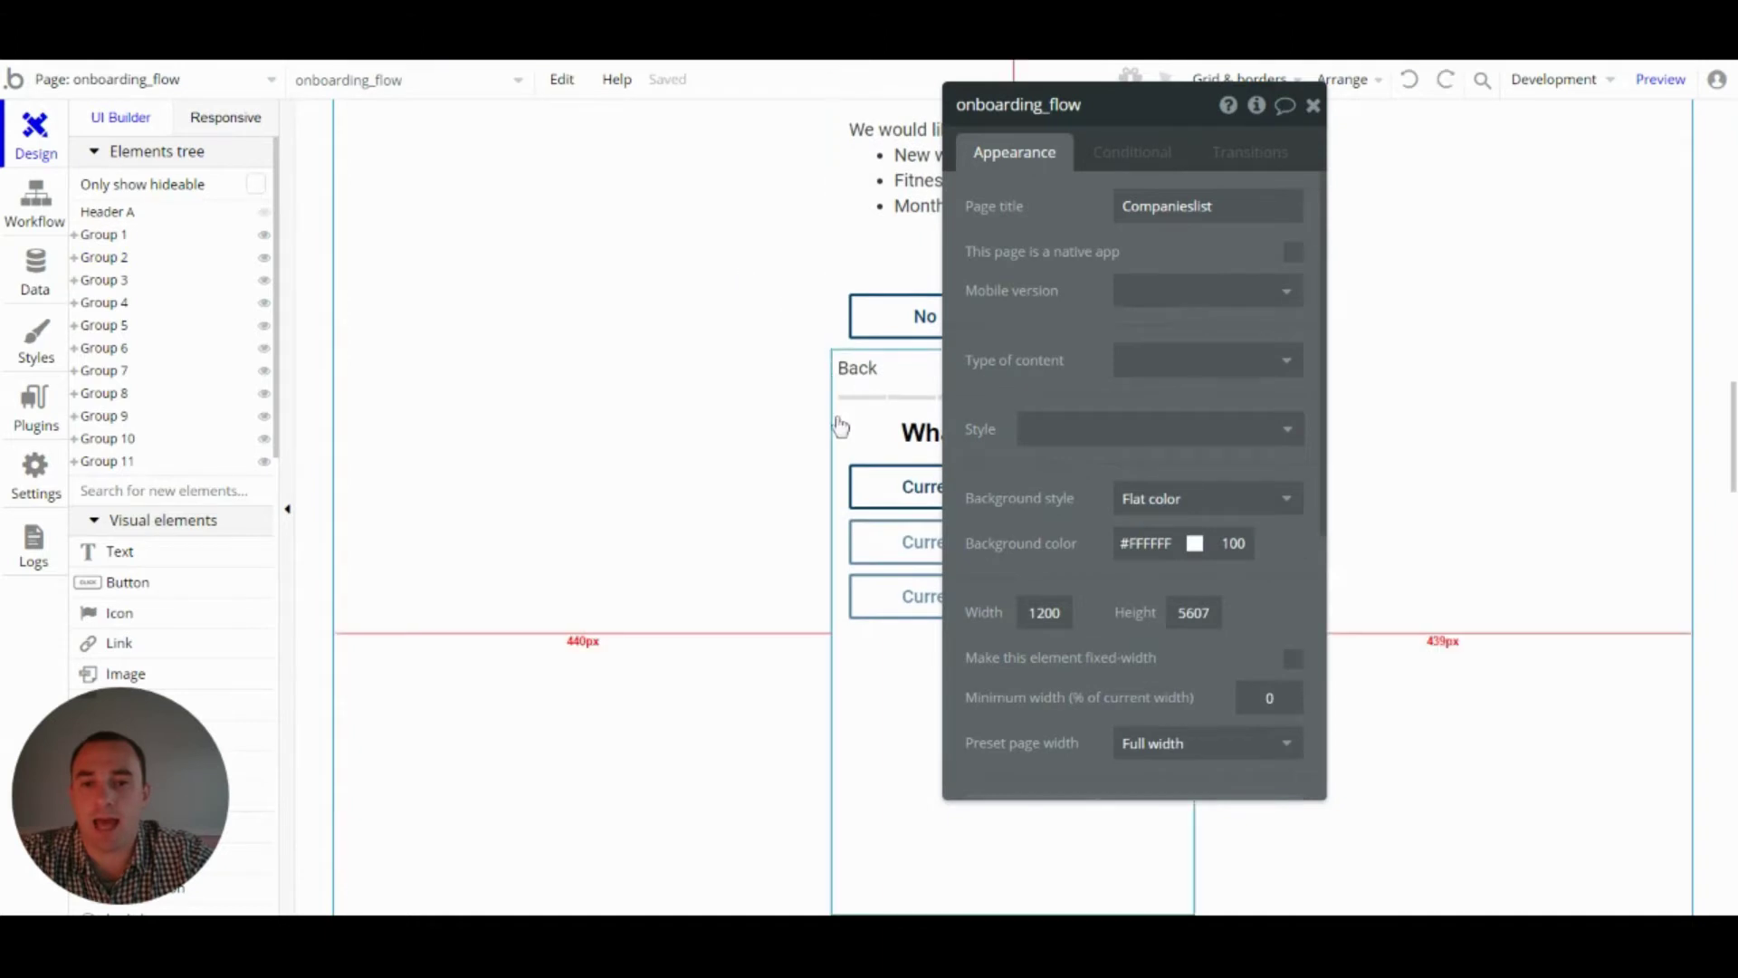
scroll(841, 426, "down", 3)
scroll(841, 437, "down", 20)
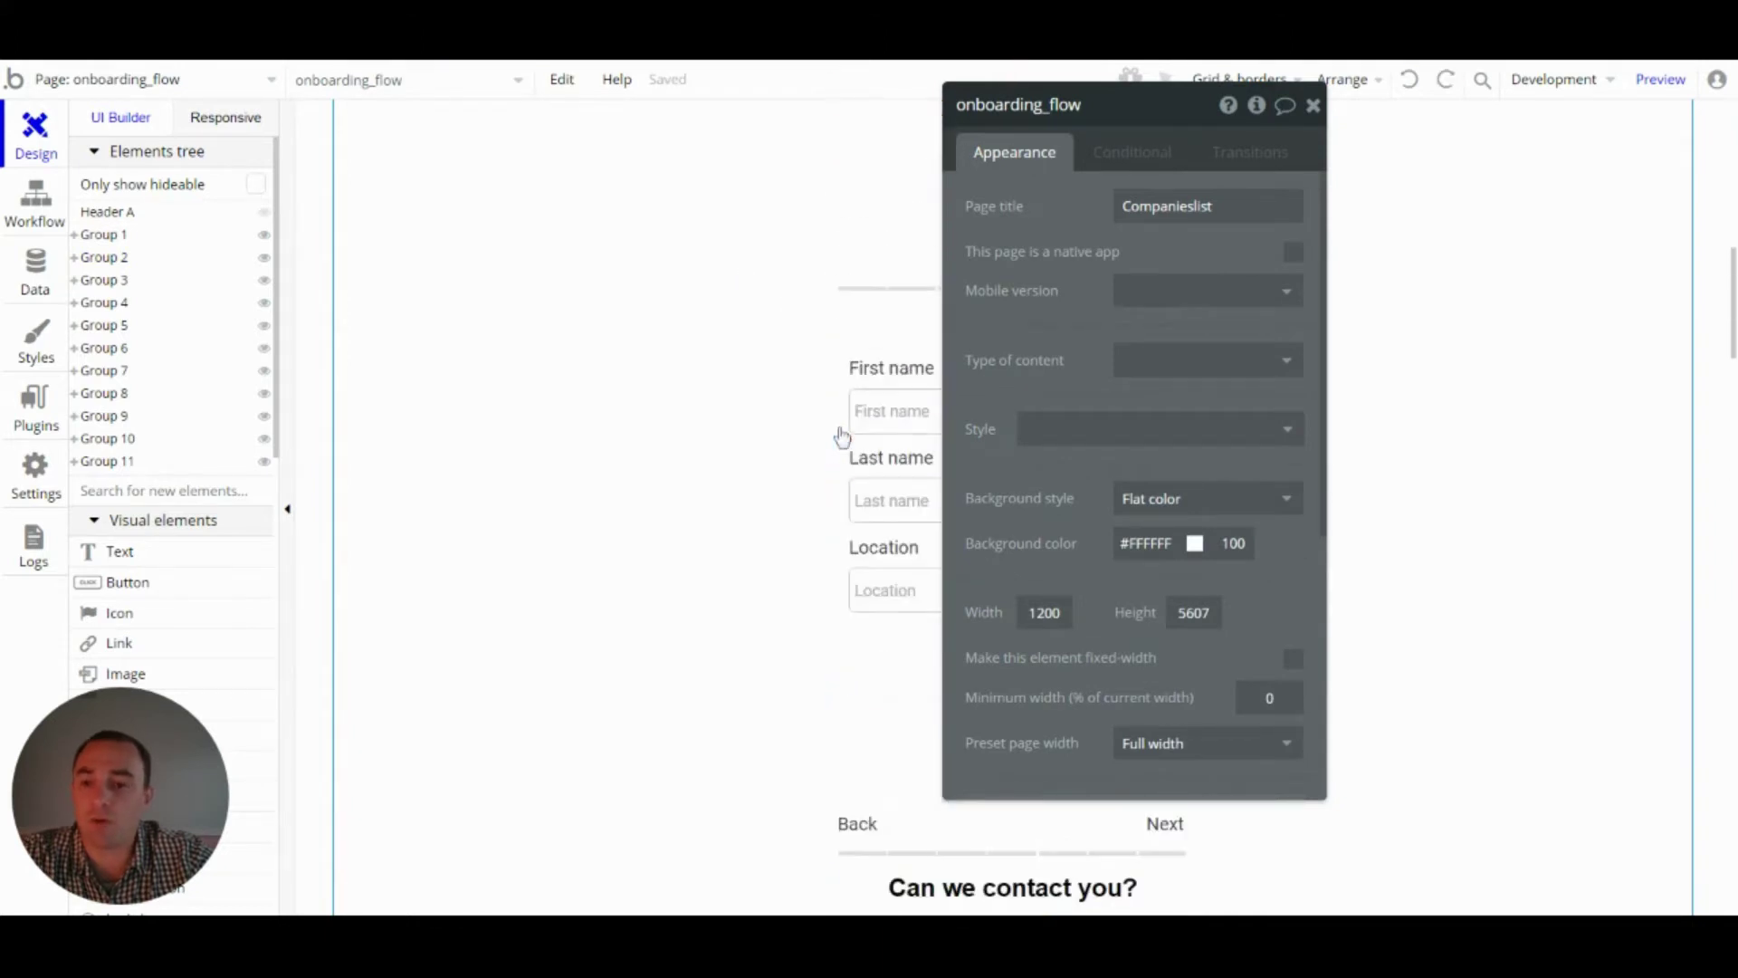
scroll(841, 437, "up", 5)
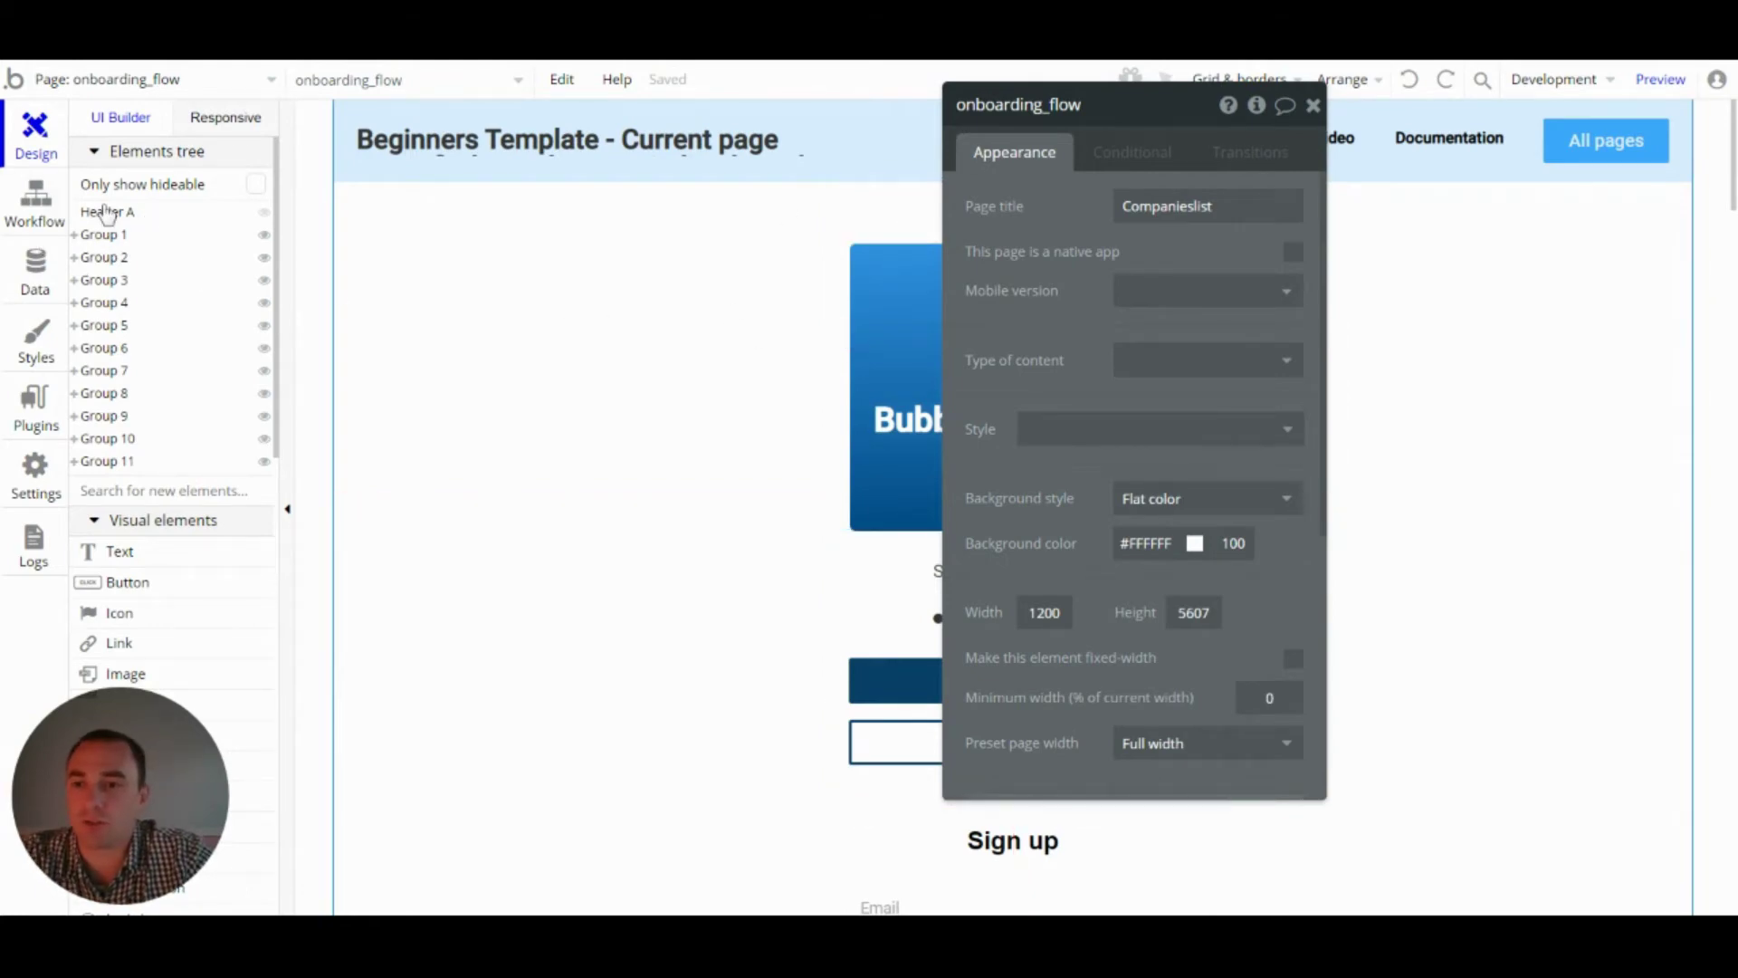
left_click(35, 205)
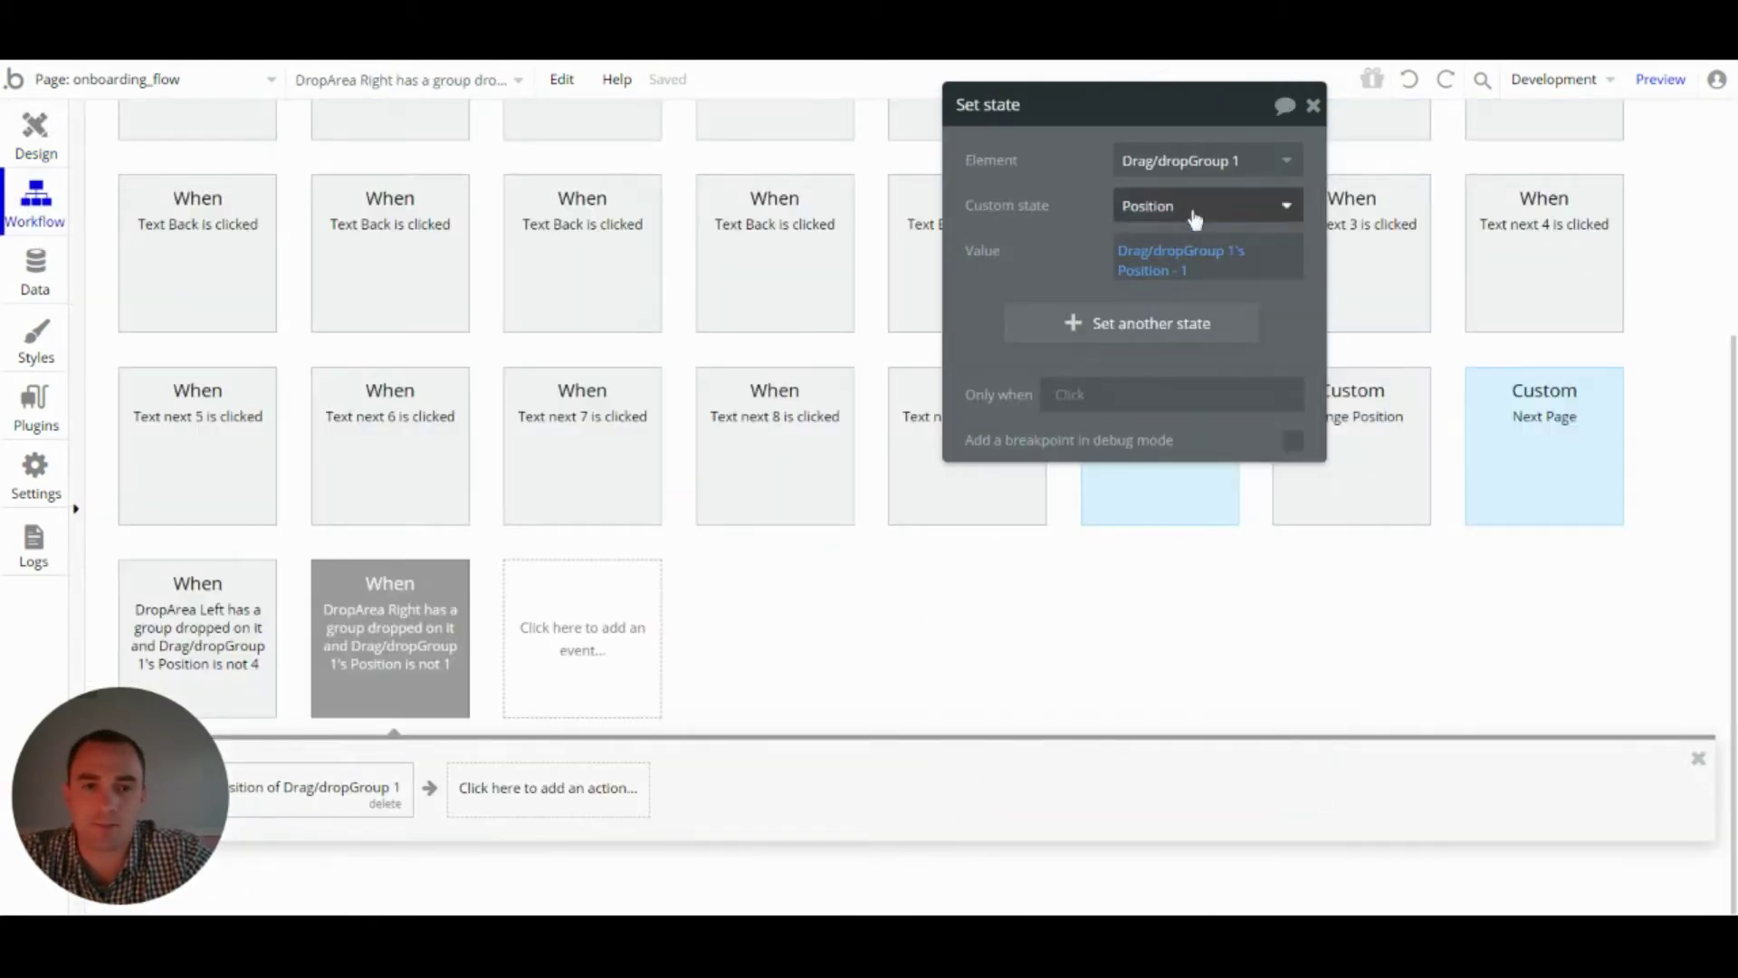
- Examine the workflow that runs when nav in the page URL is empty, including its Go to page action's nav parameter
left_click(1316, 108)
left_click(1080, 616)
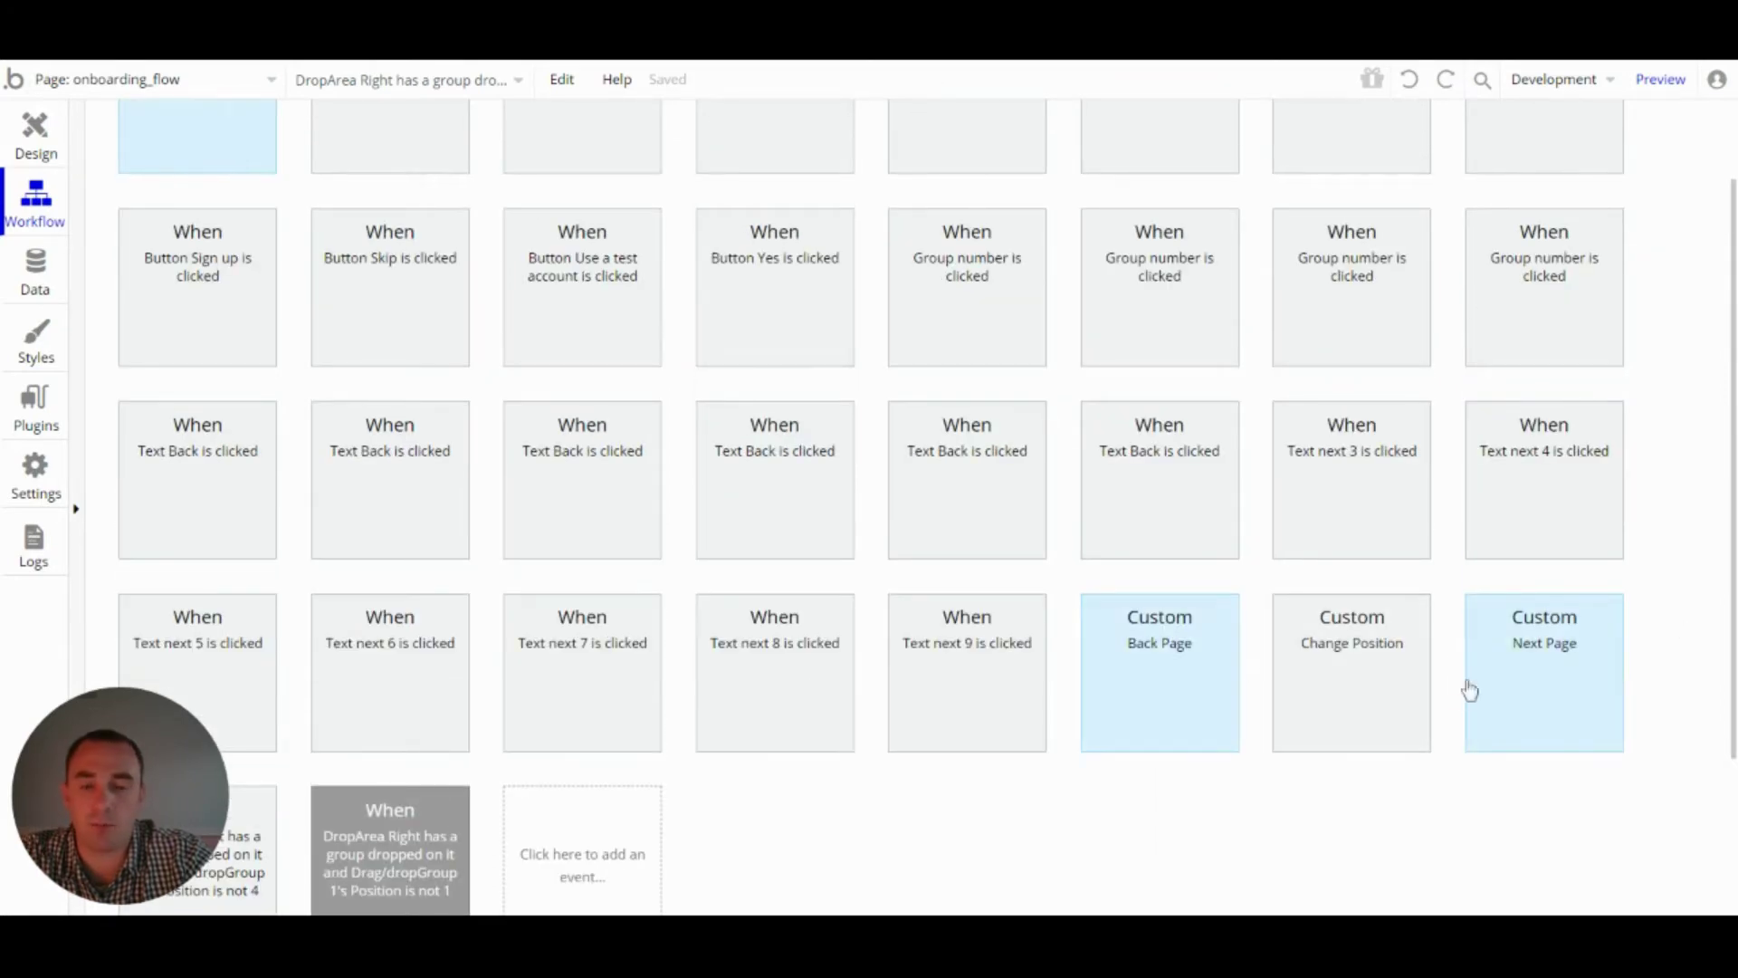
scroll(1106, 695, "up", 2)
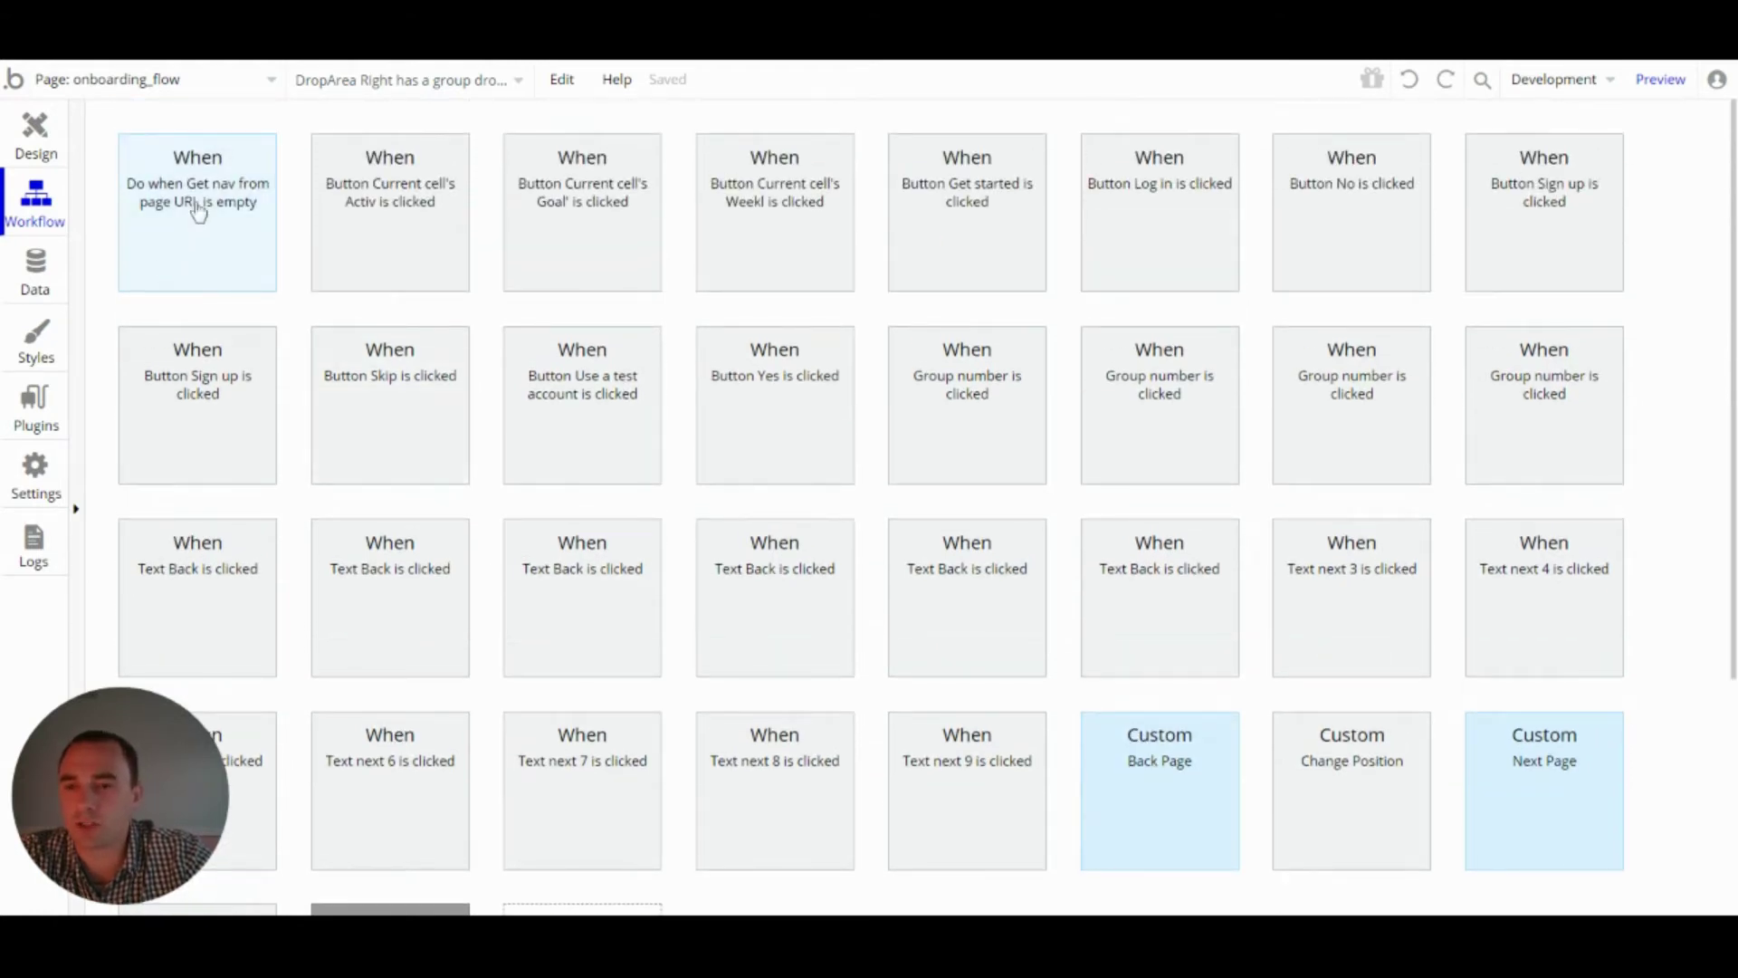
left_click(208, 224)
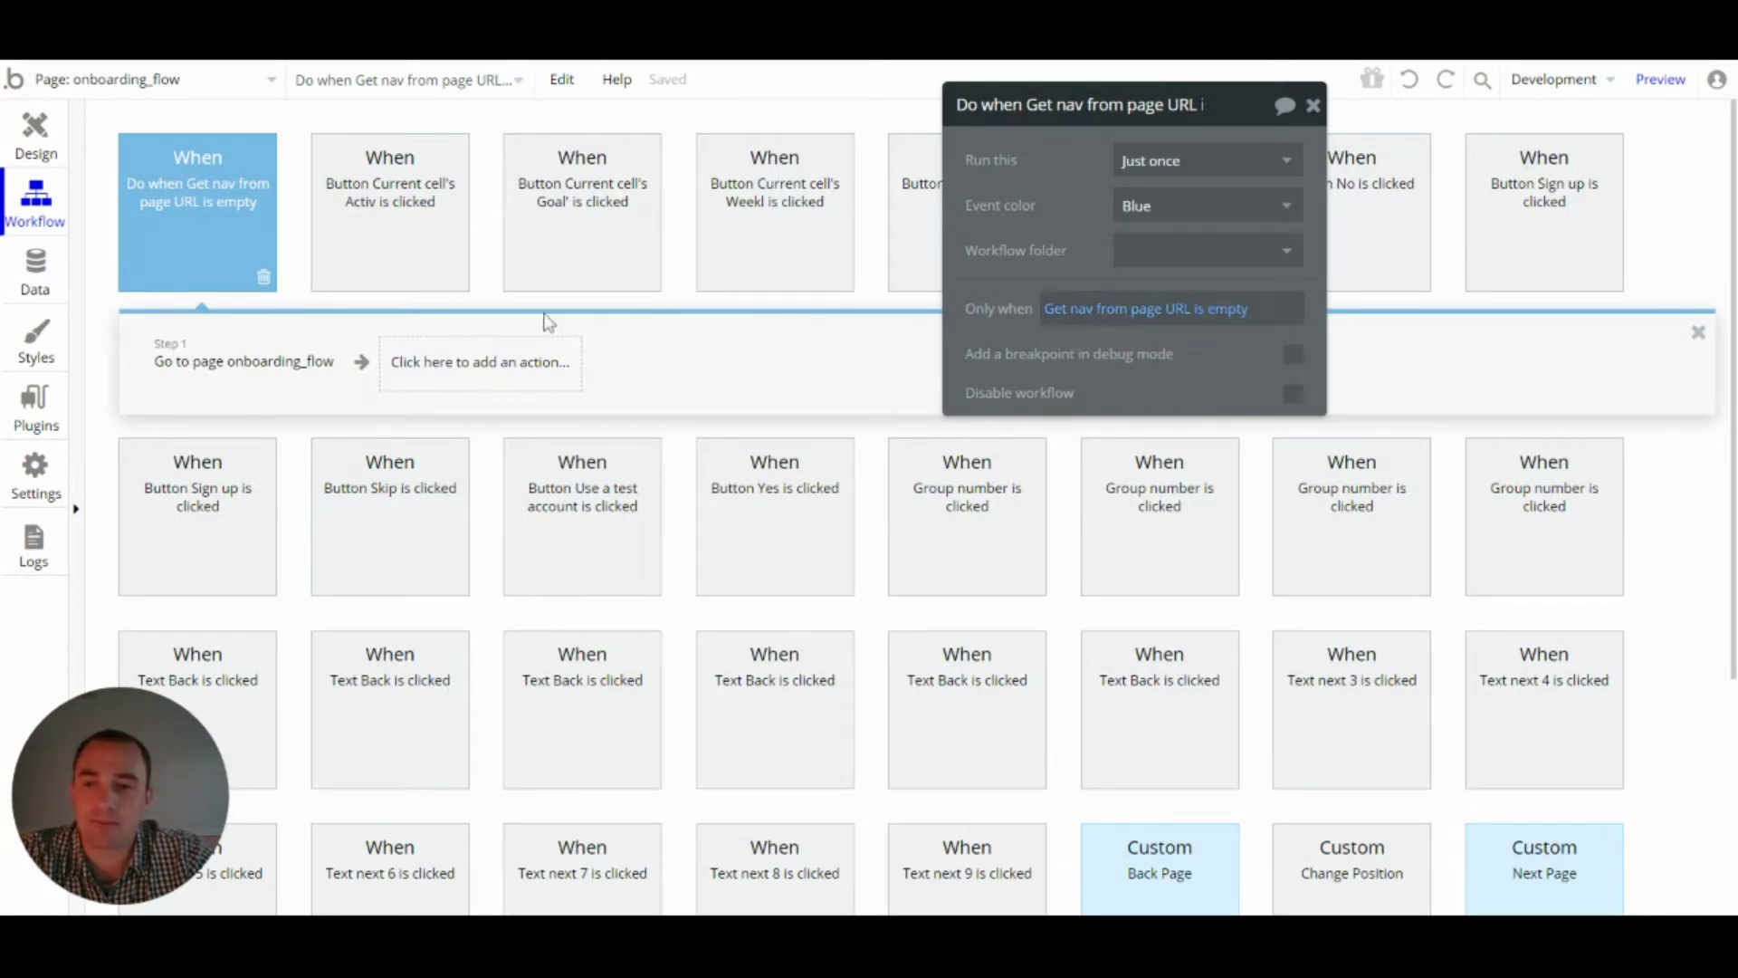
left_click(222, 371)
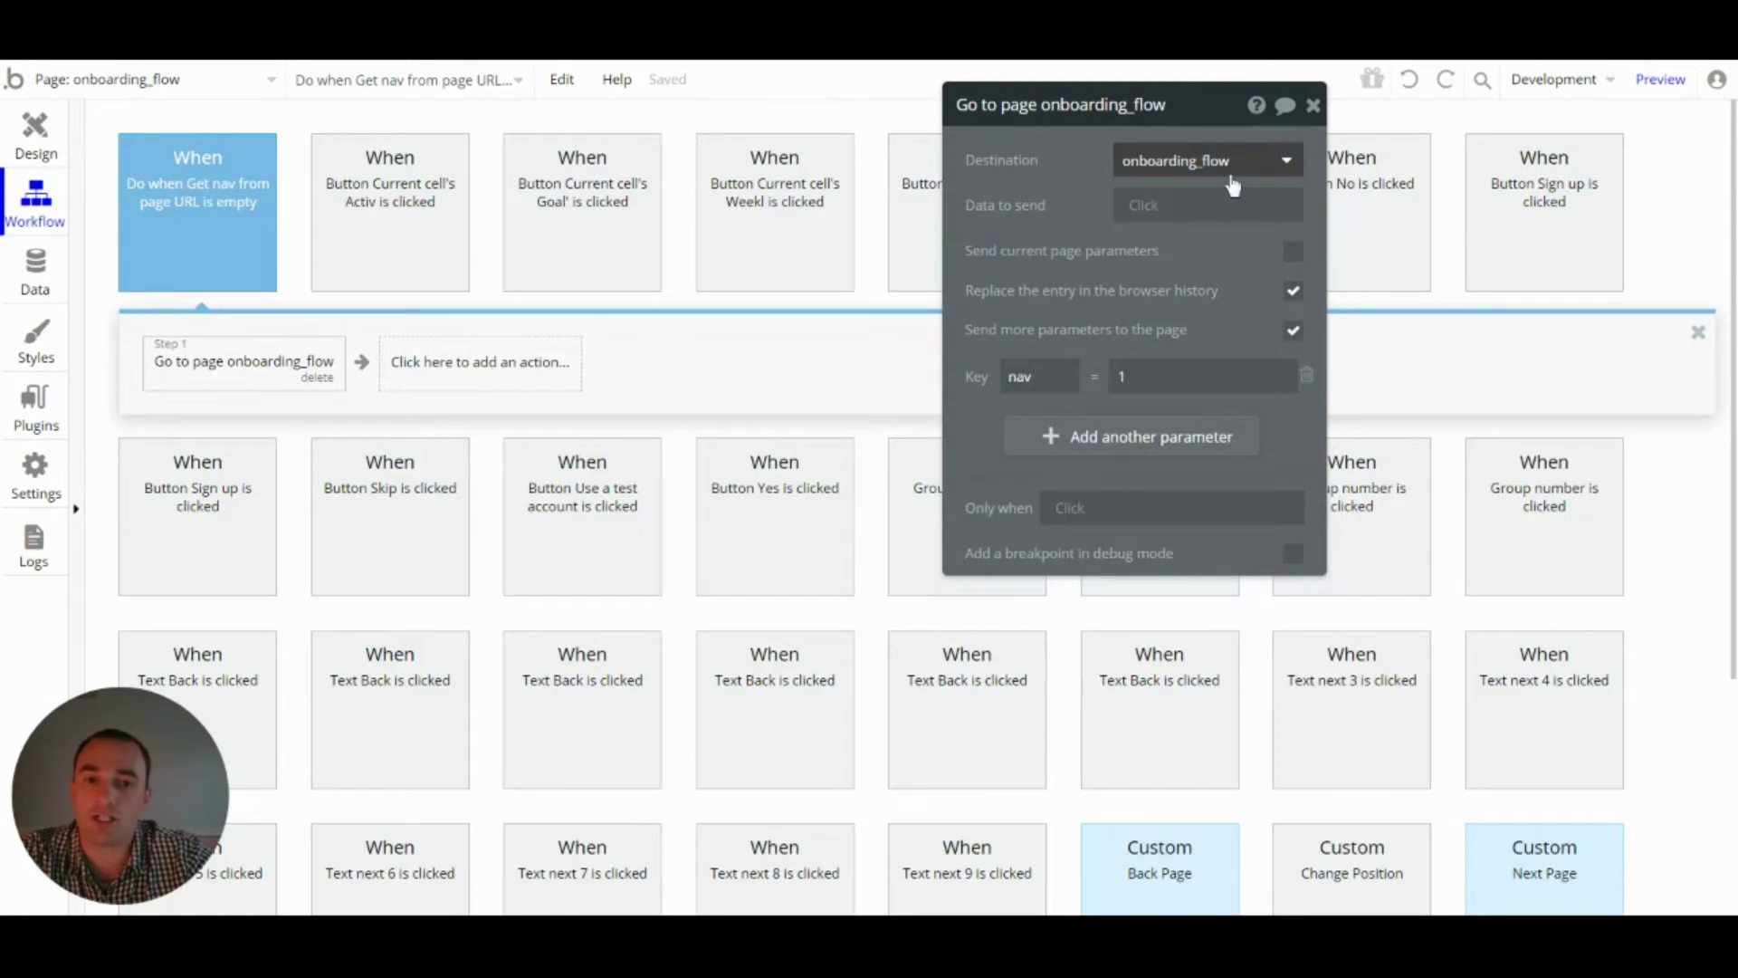
mouse_move(1232, 185)
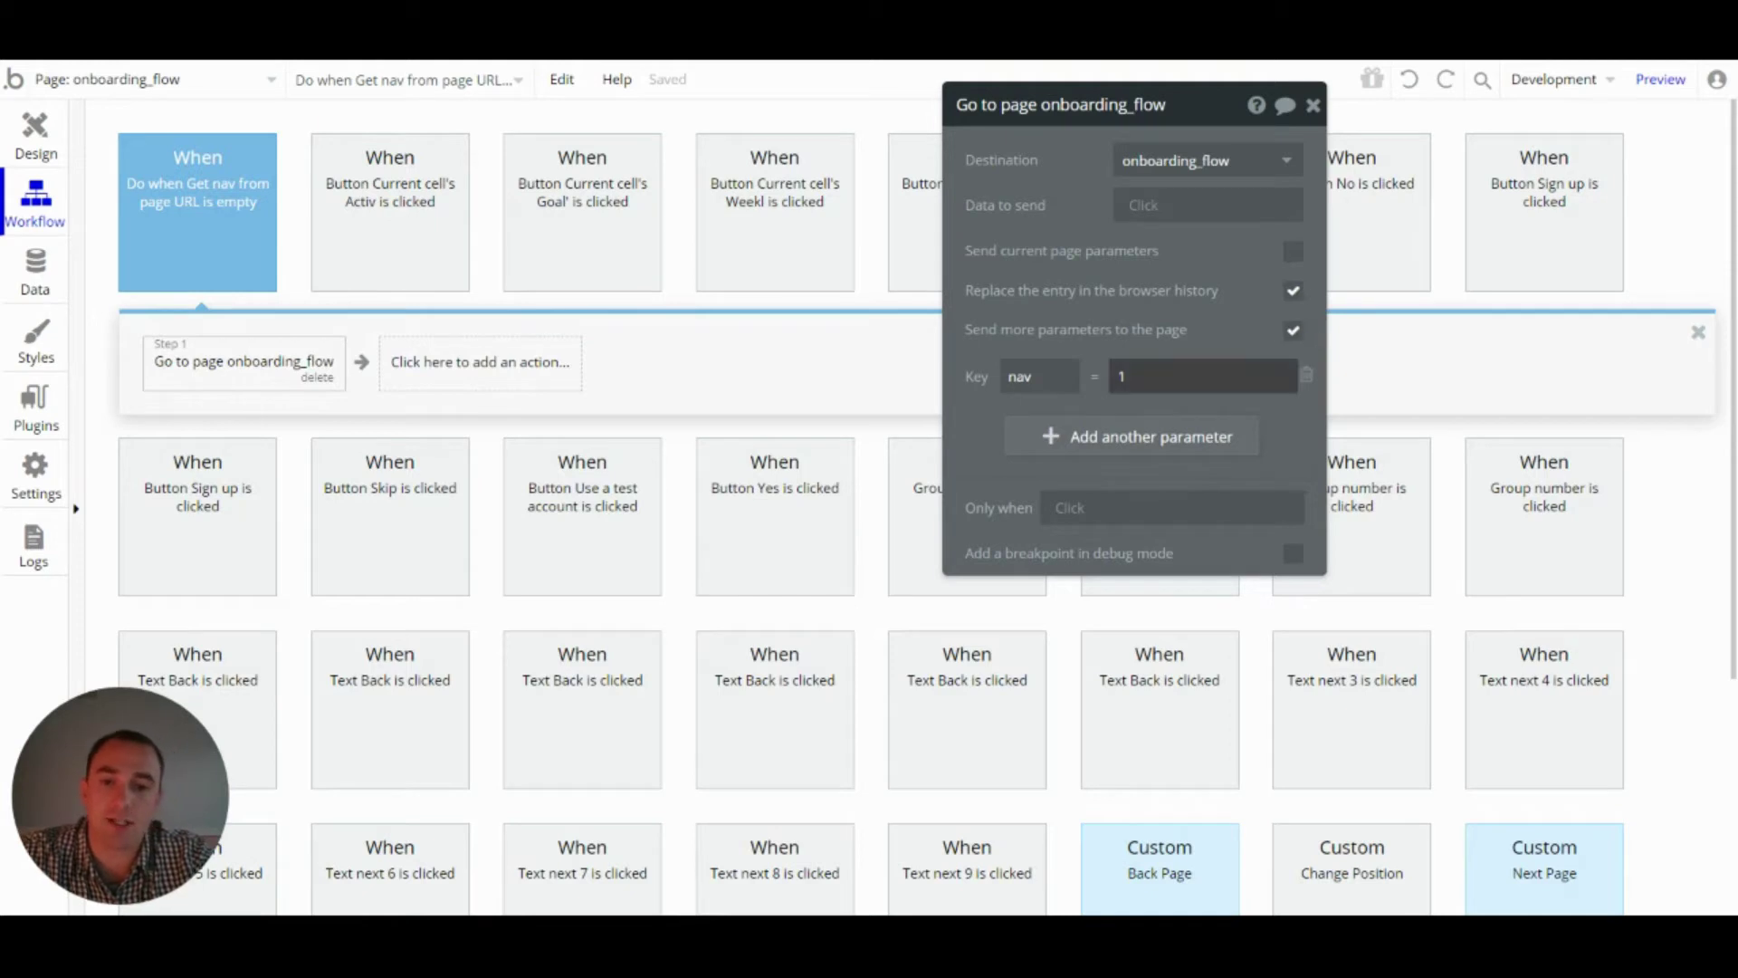
left_click_drag(1037, 375, 987, 370)
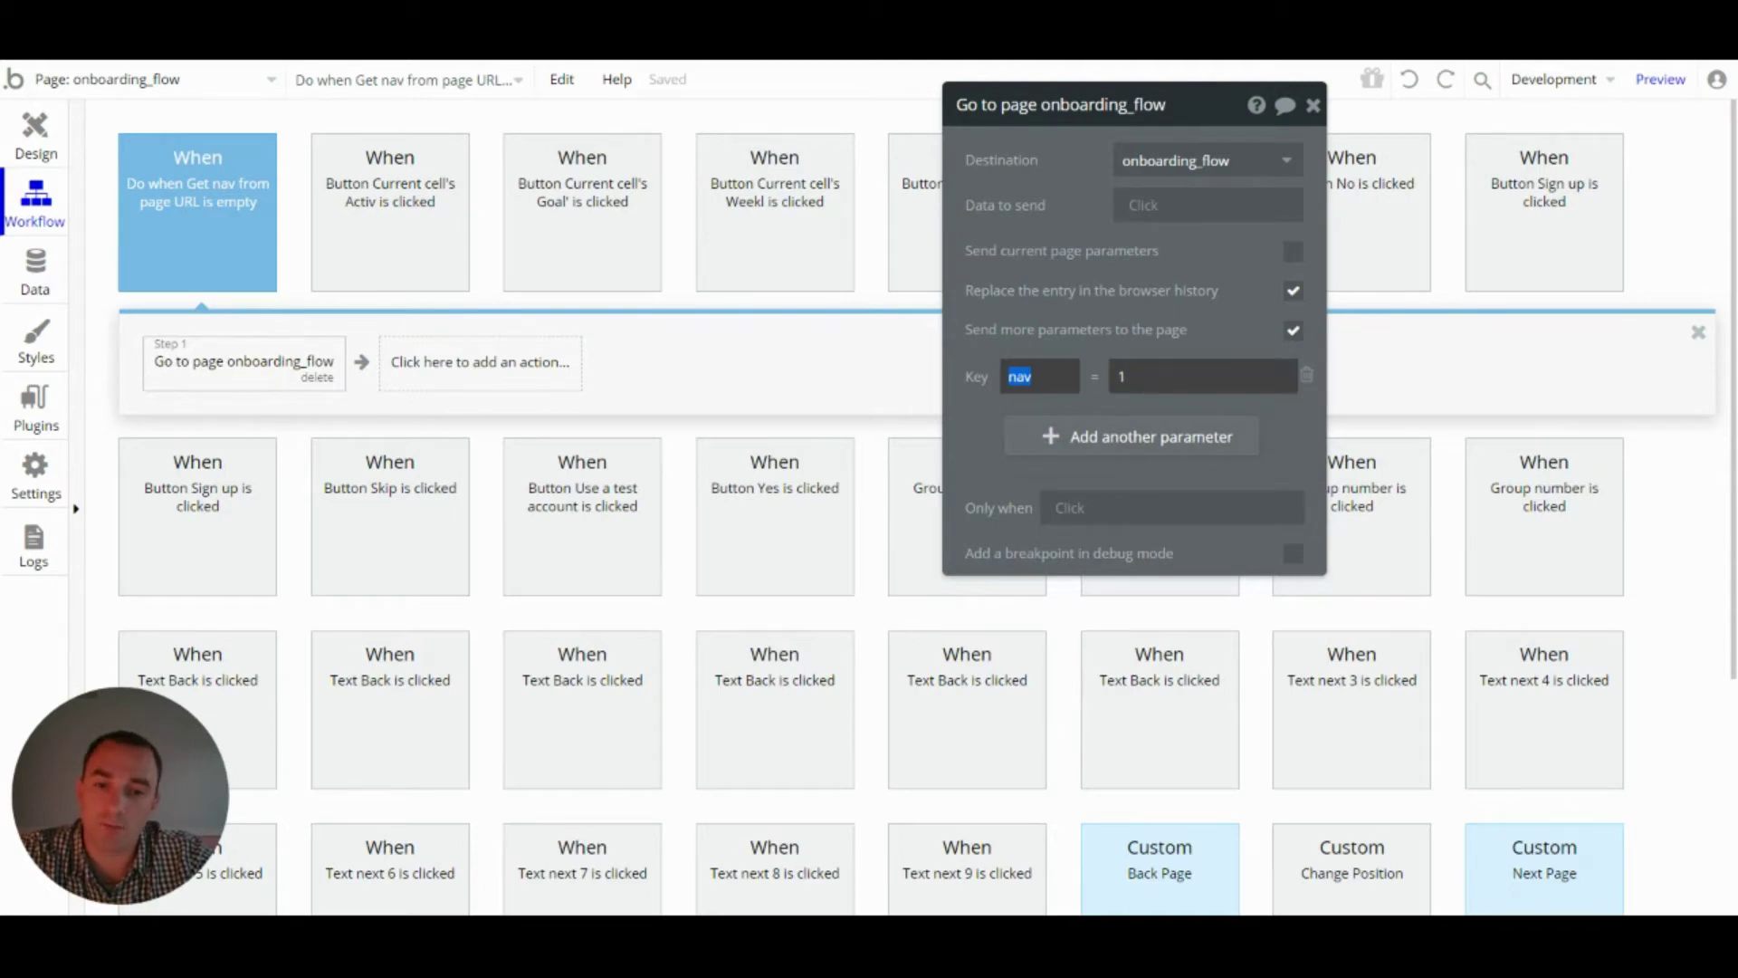
- Return to the page design and open Group 1's properties to examine its content type and data source
left_click(27, 140)
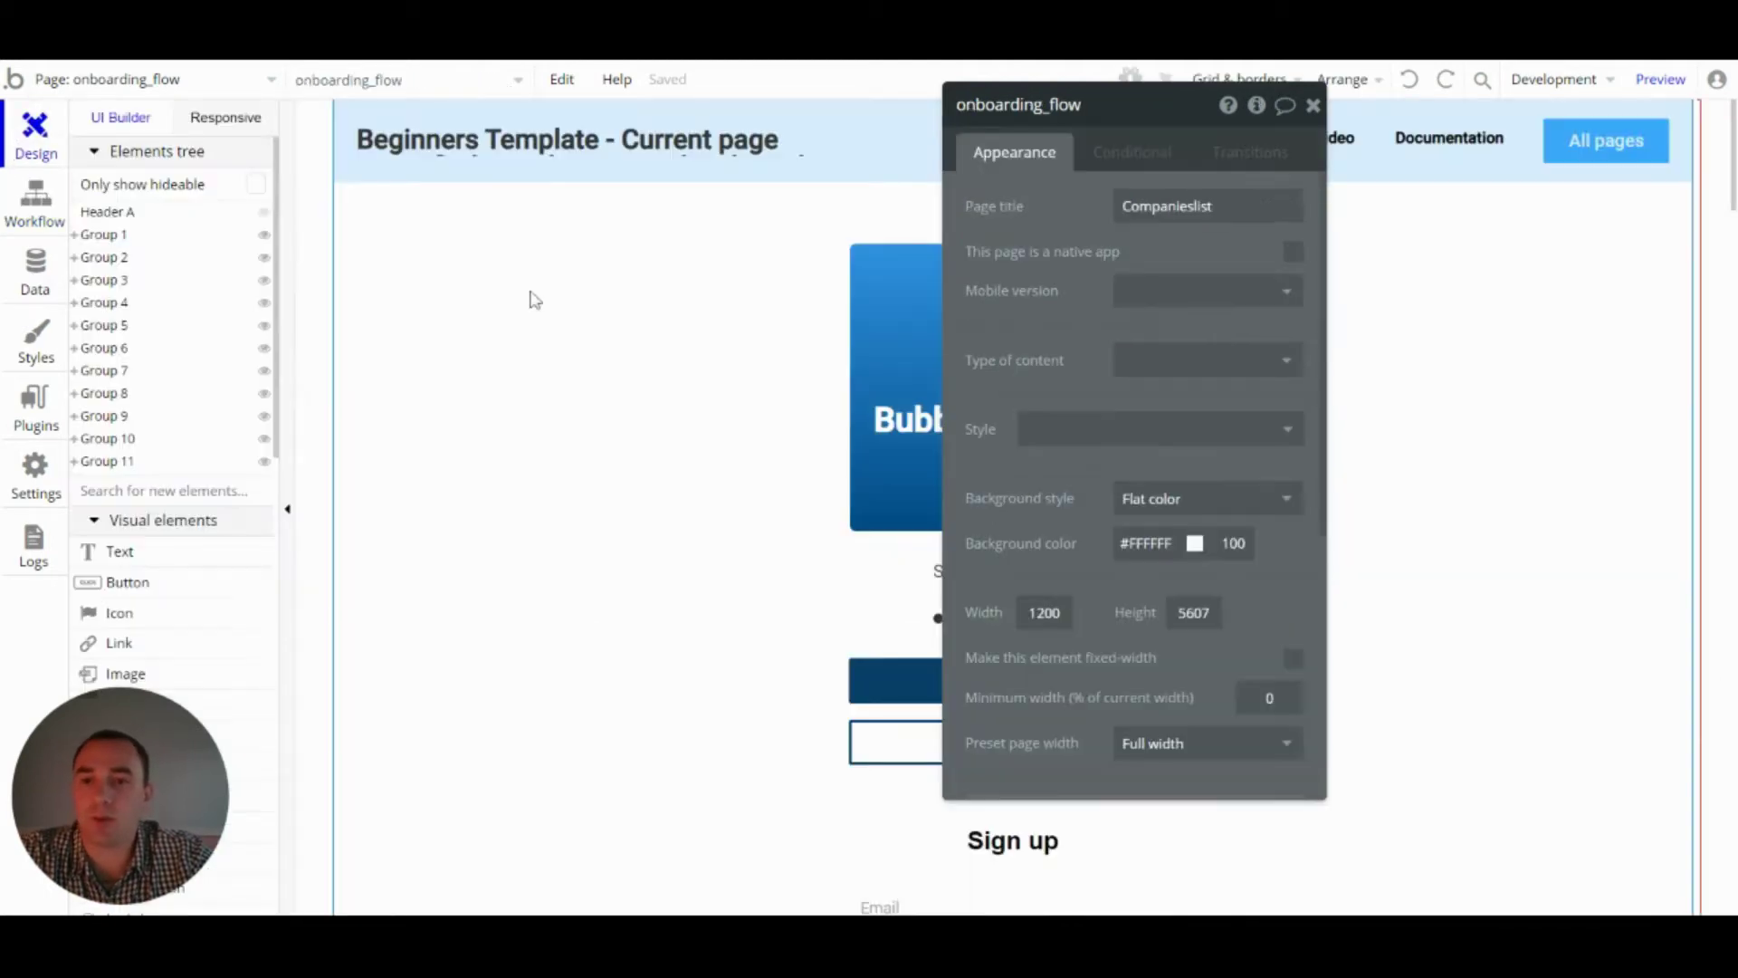
left_click(1313, 107)
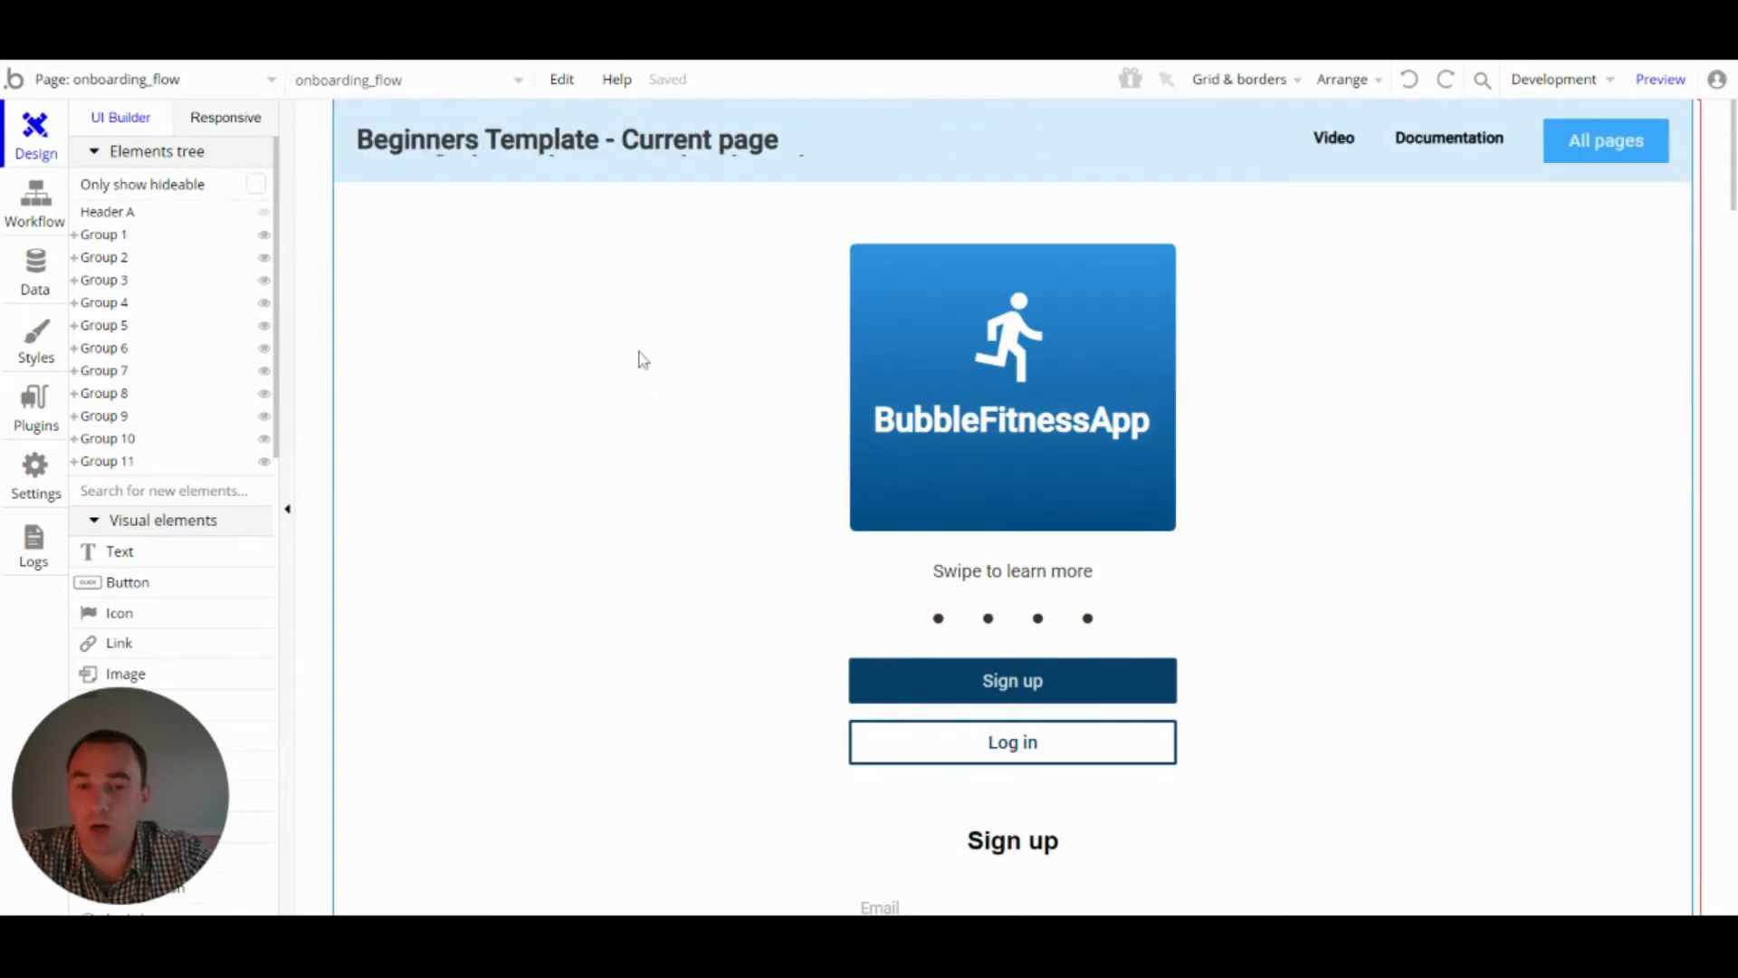
left_click(911, 221)
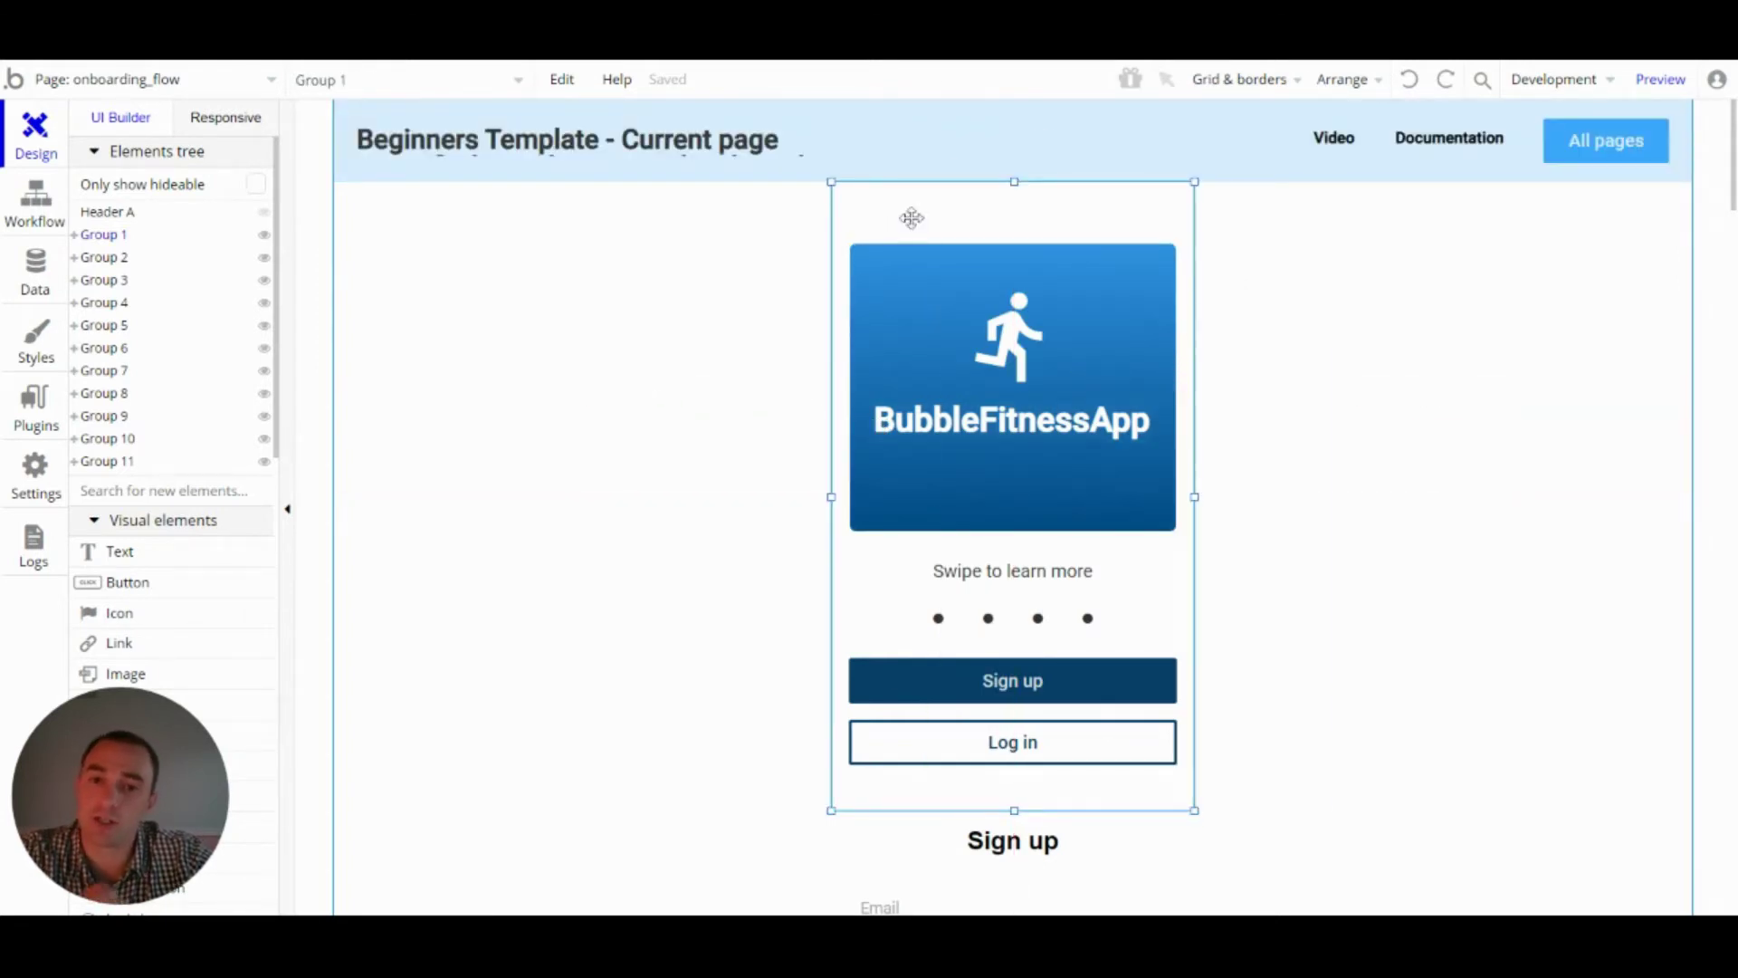
double_click(912, 218)
left_click_drag(1066, 237, 463, 246)
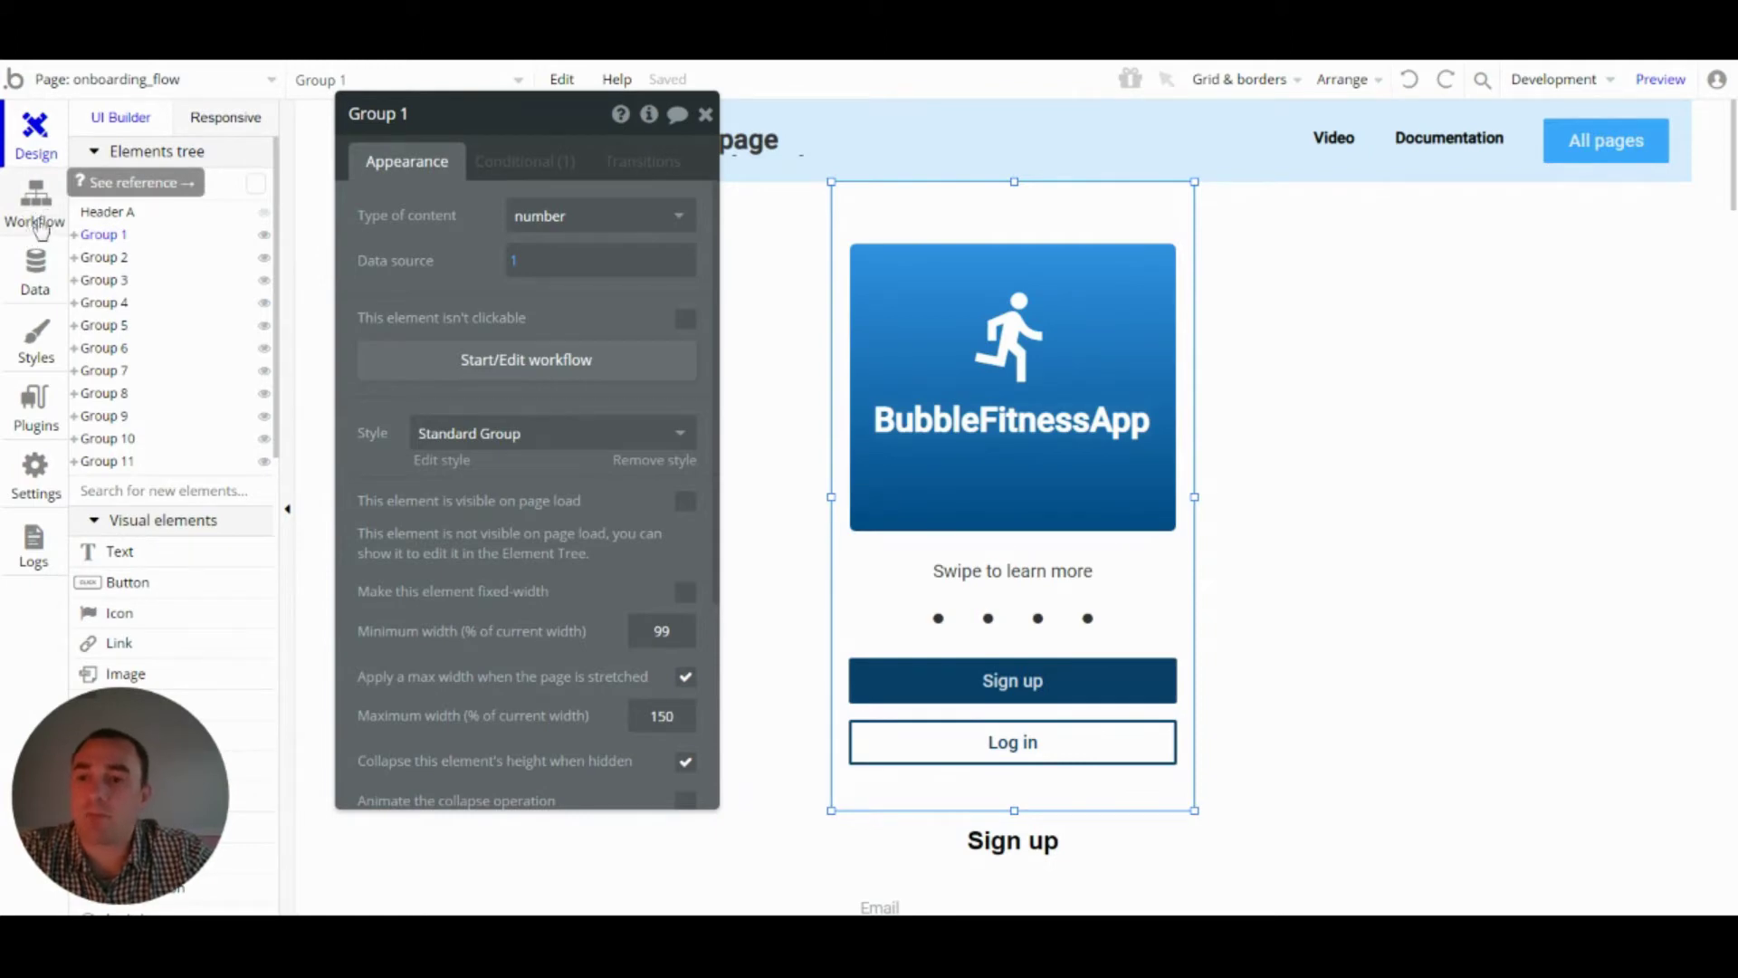
- Go back to the onboarding_flow workflows and locate the Back Page and Next Page custom events
left_click(36, 213)
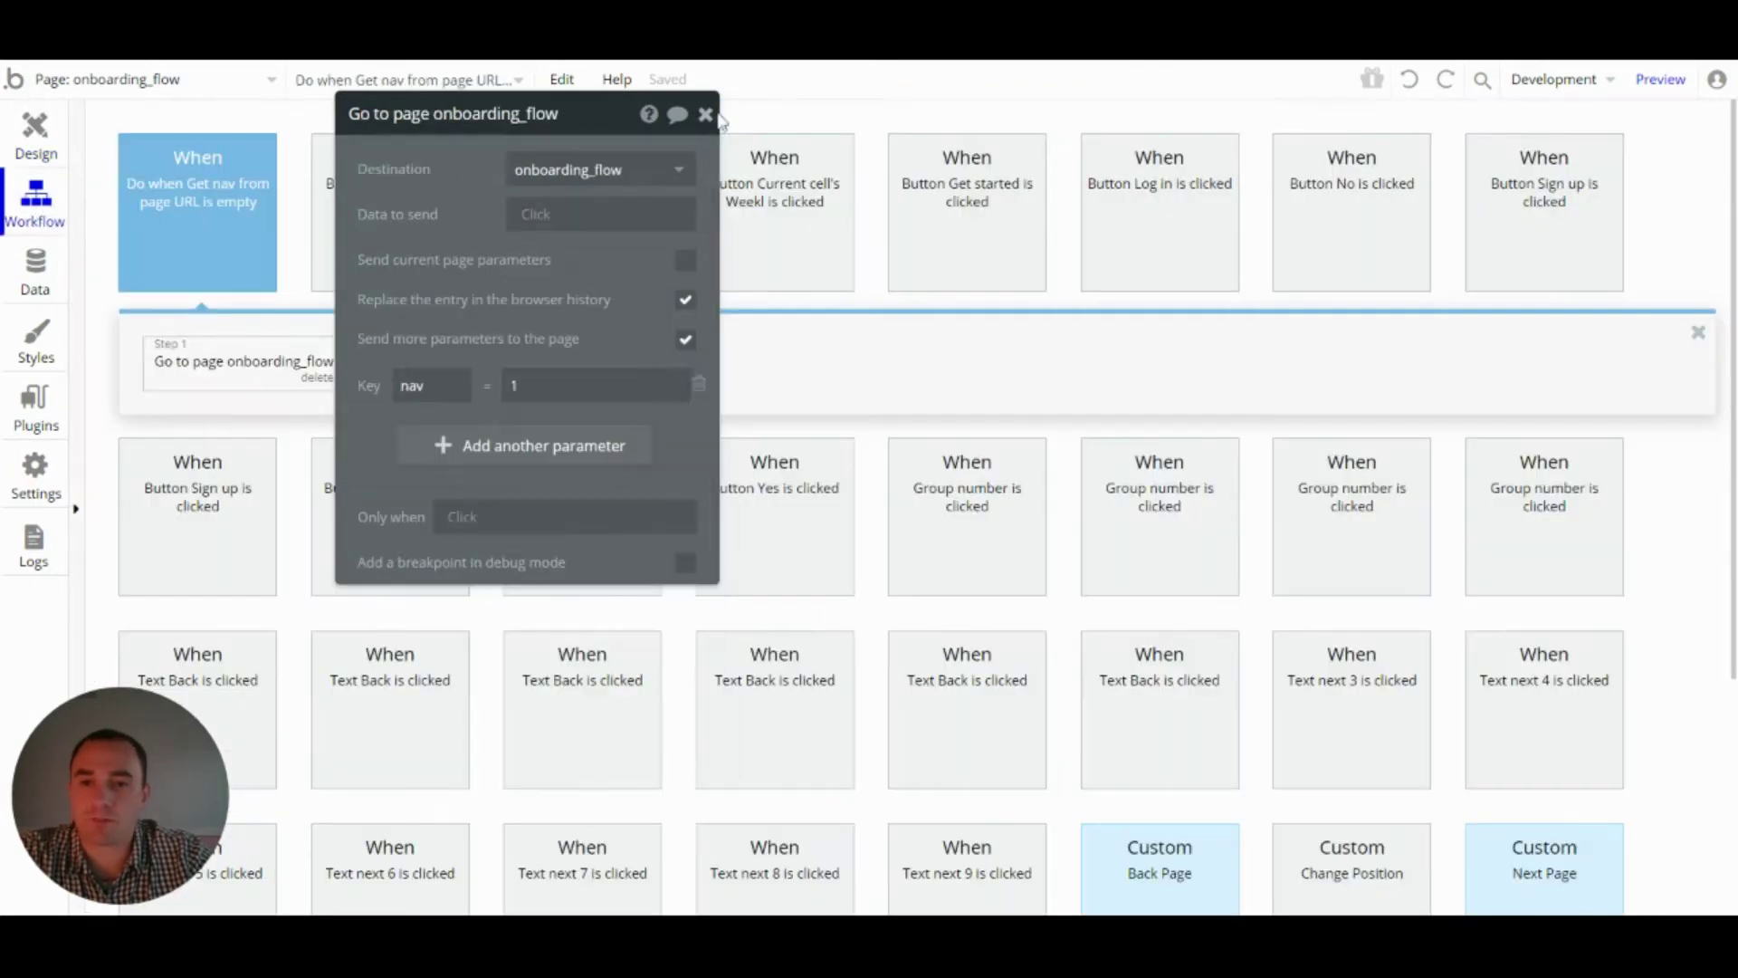
left_click(714, 118)
scroll(931, 438, "down", 4)
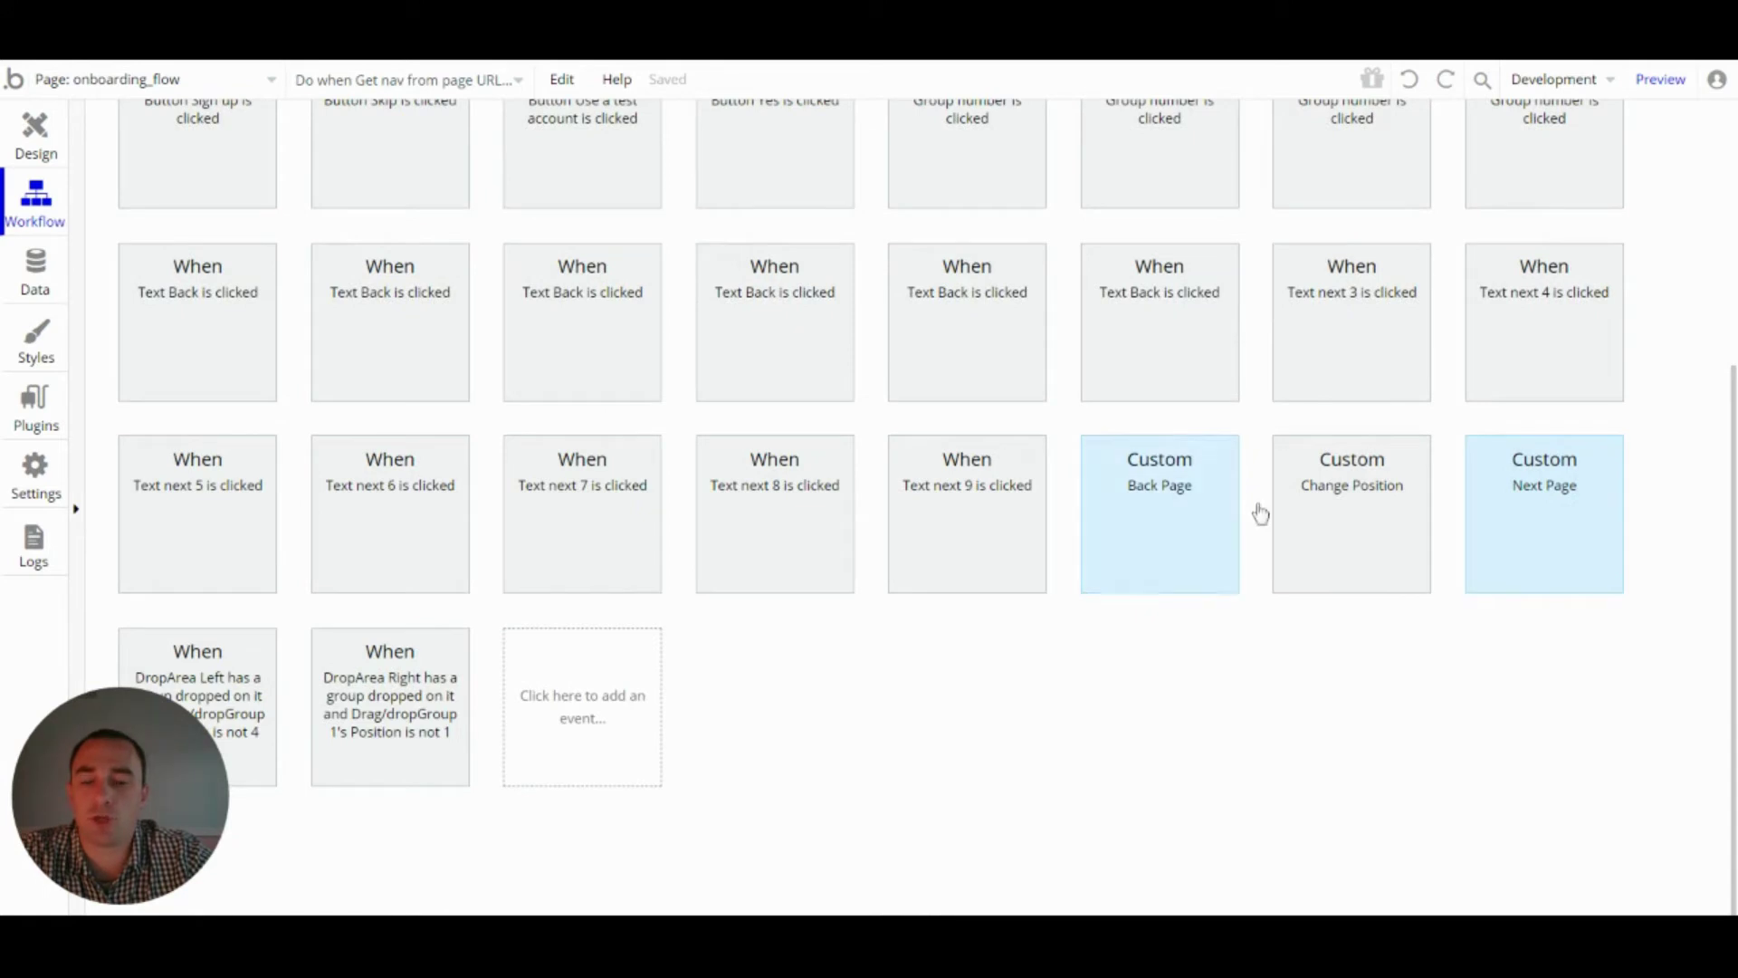
left_click(1550, 512)
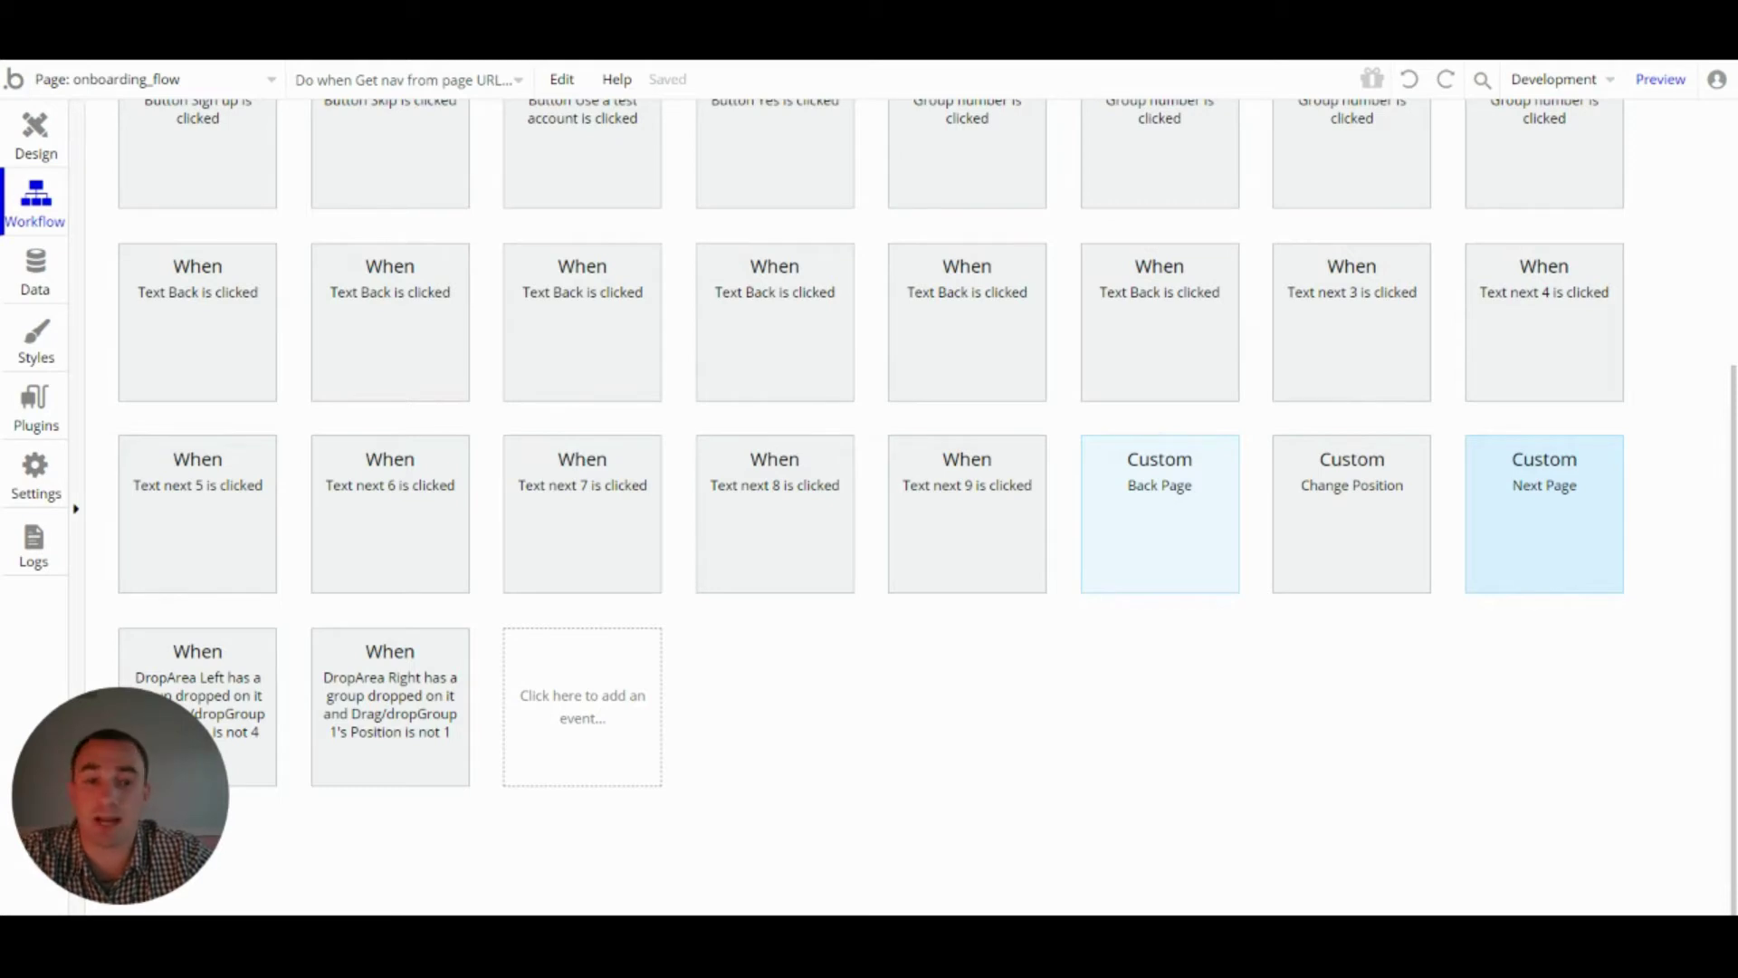
left_click(1168, 543)
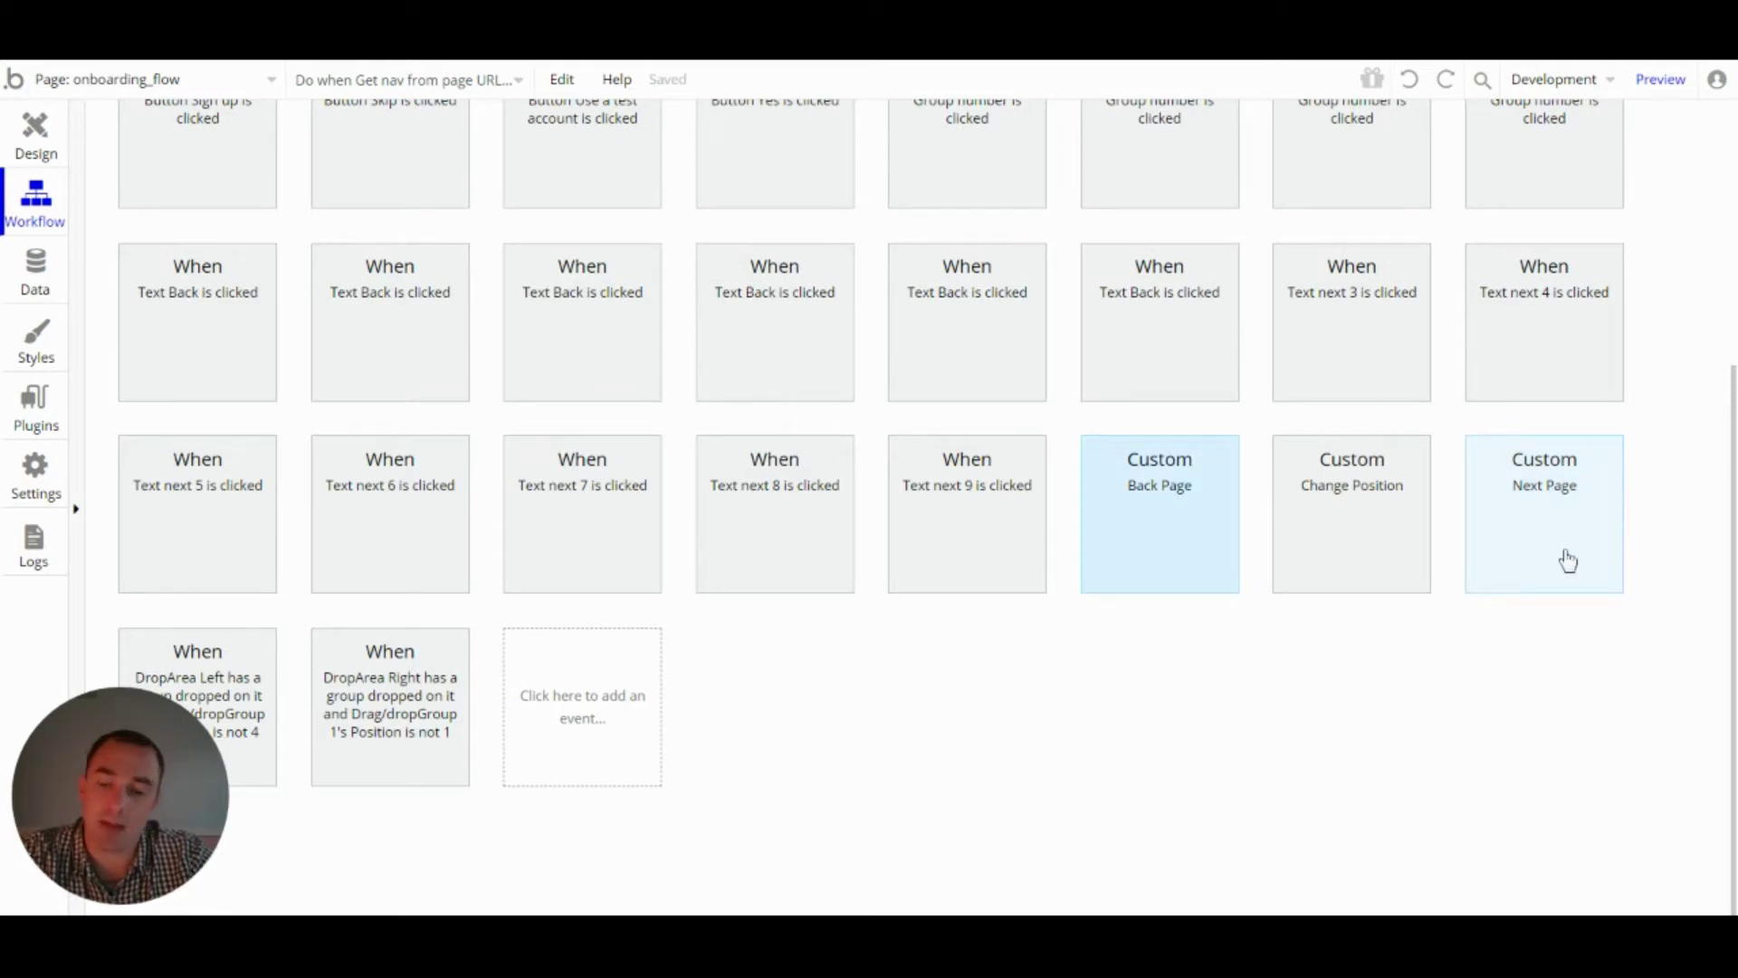
left_click(1568, 561)
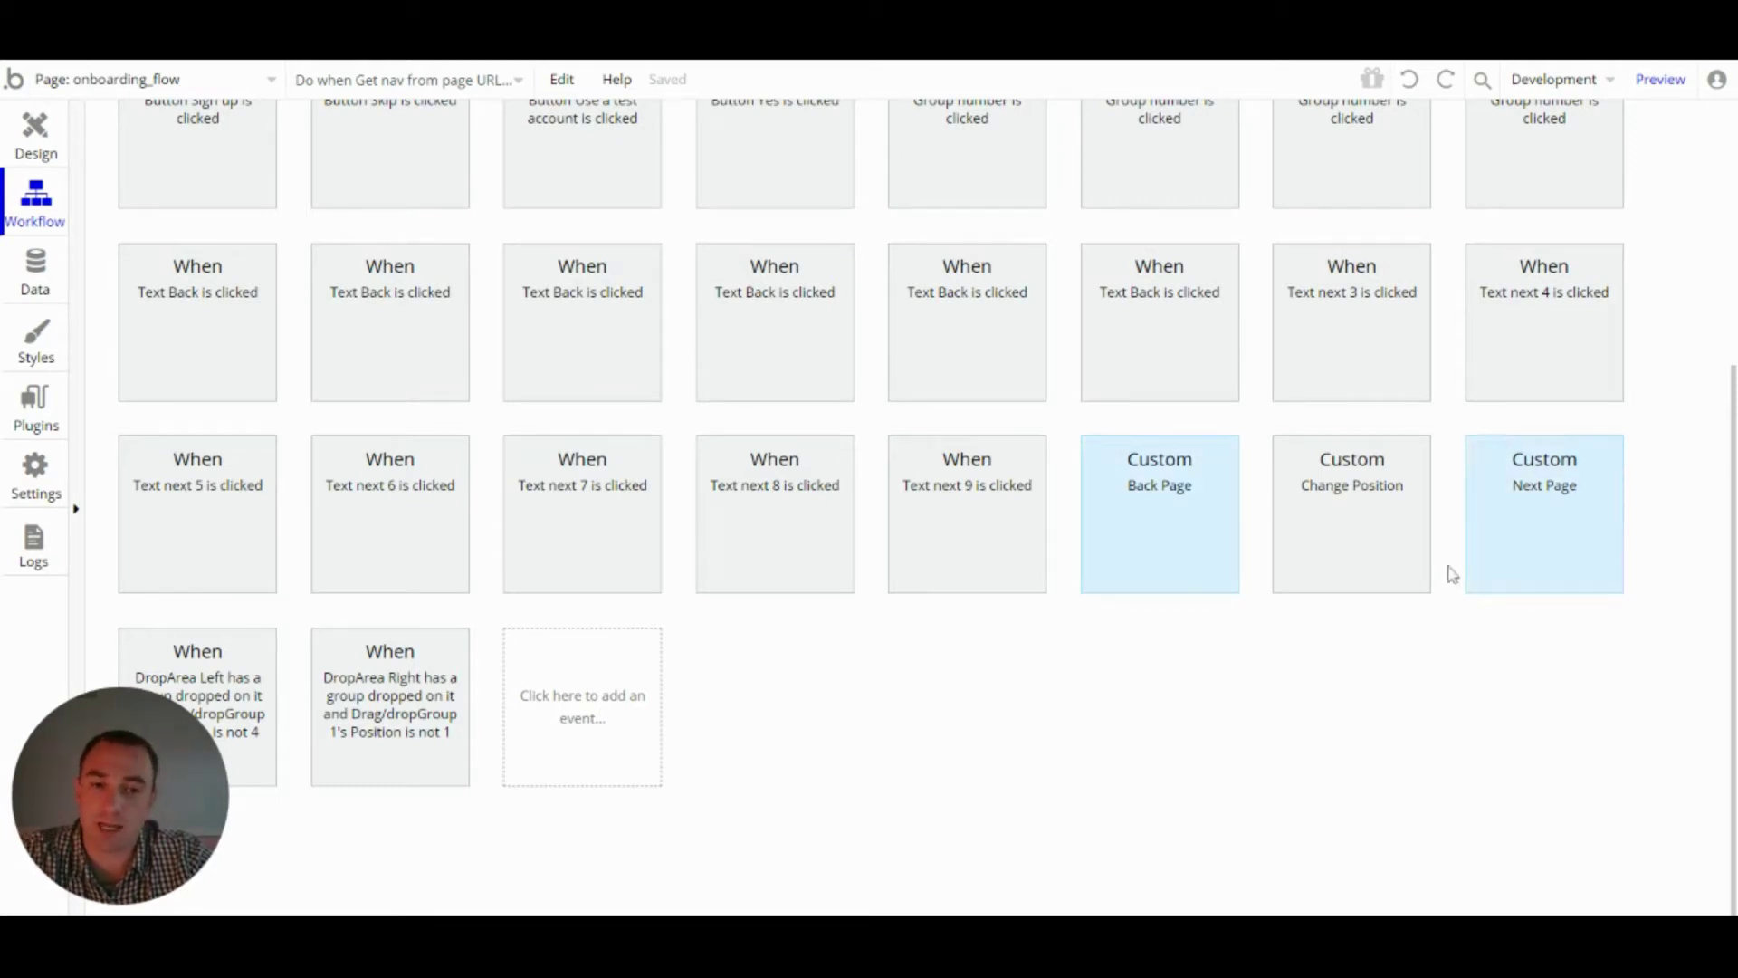
- Examine how the Go to page actions of the Back Page and Next Page custom events set the nav parameter
double_click(1189, 552)
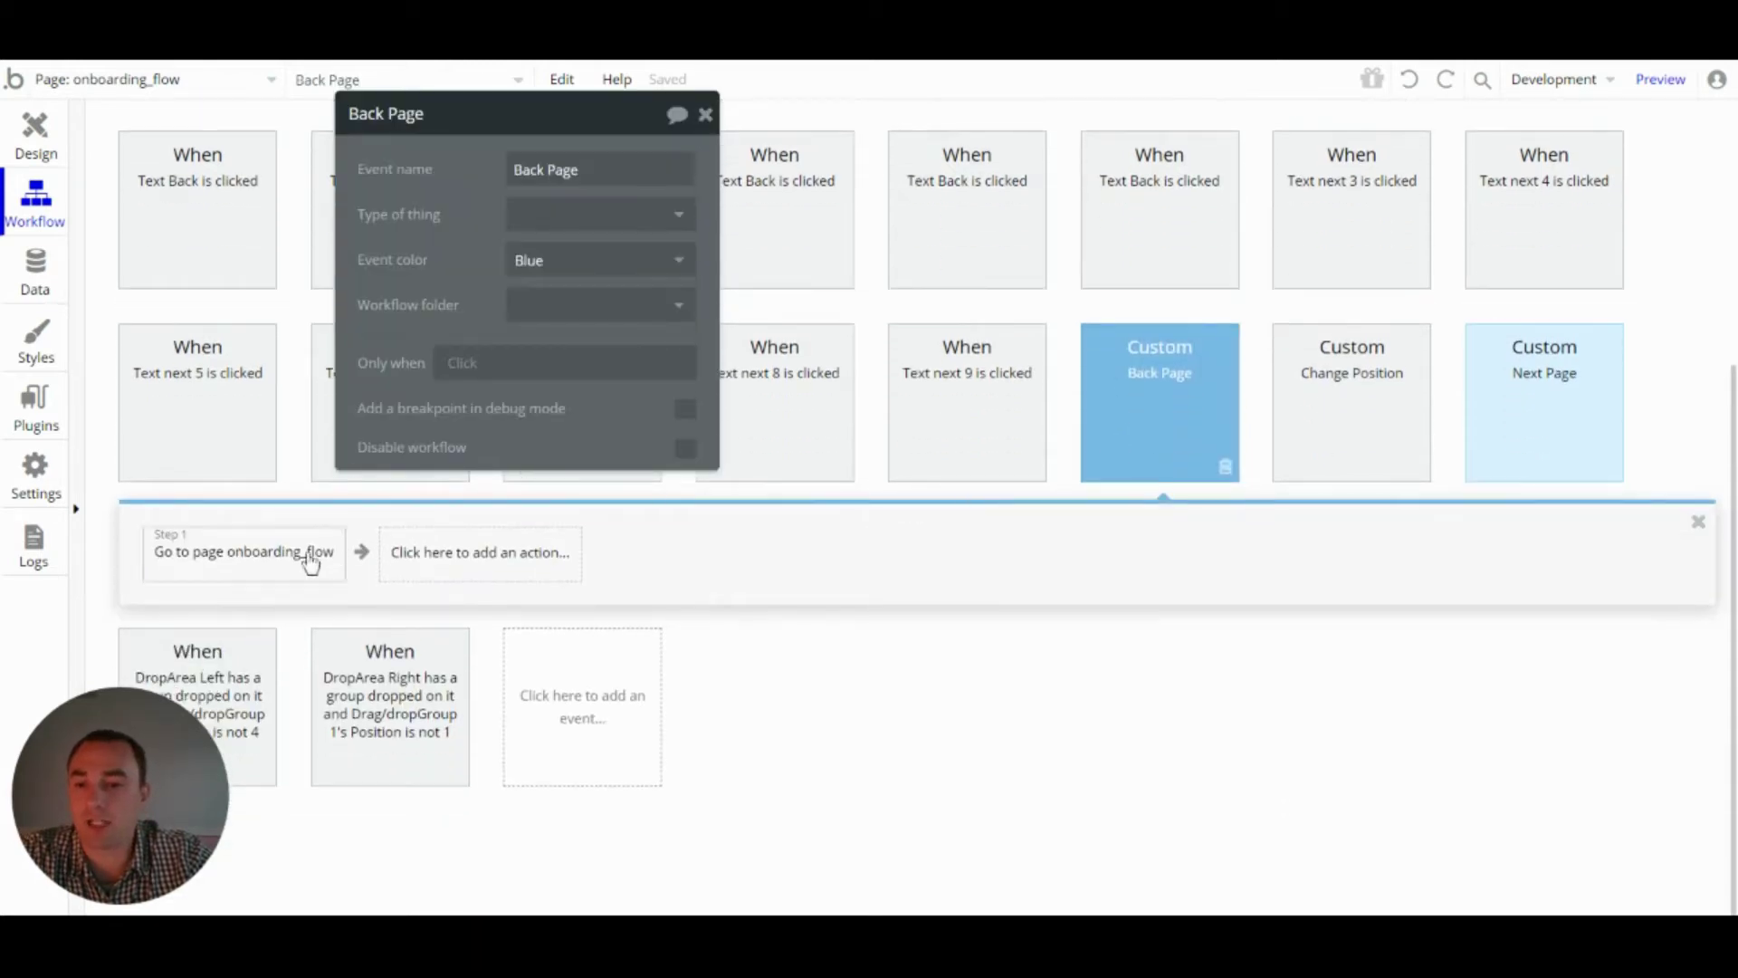
scroll(274, 570, "up", 4)
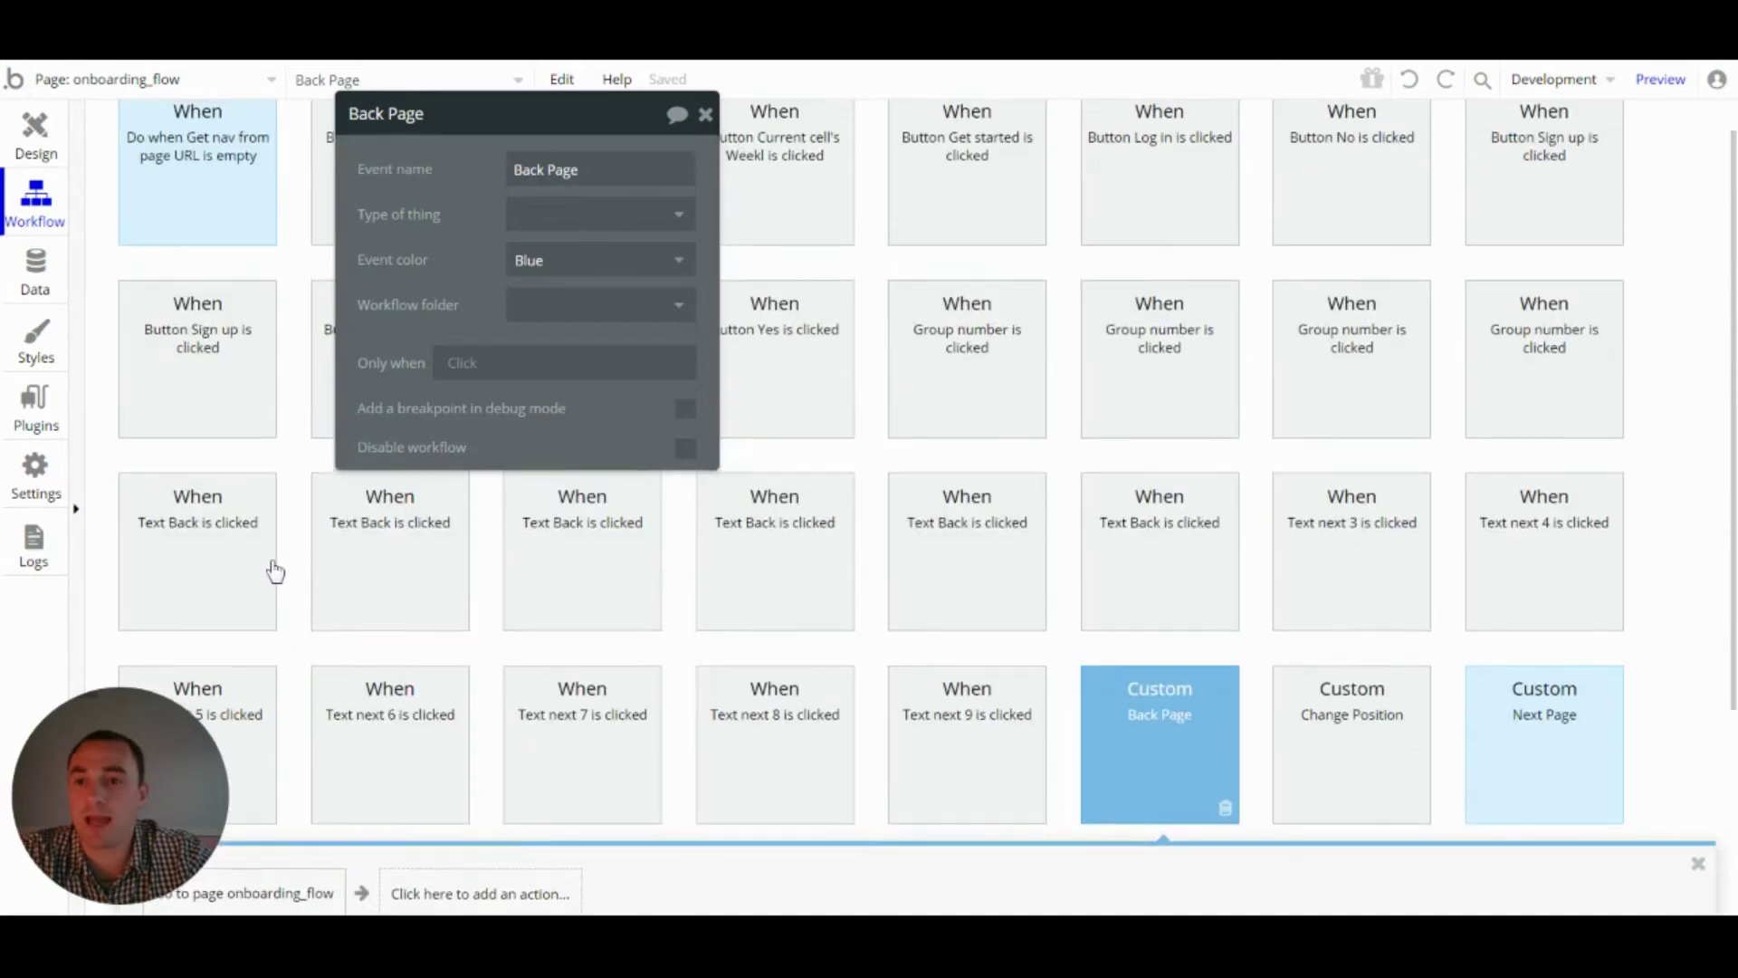
scroll(269, 625, "down", 4)
left_click(269, 623)
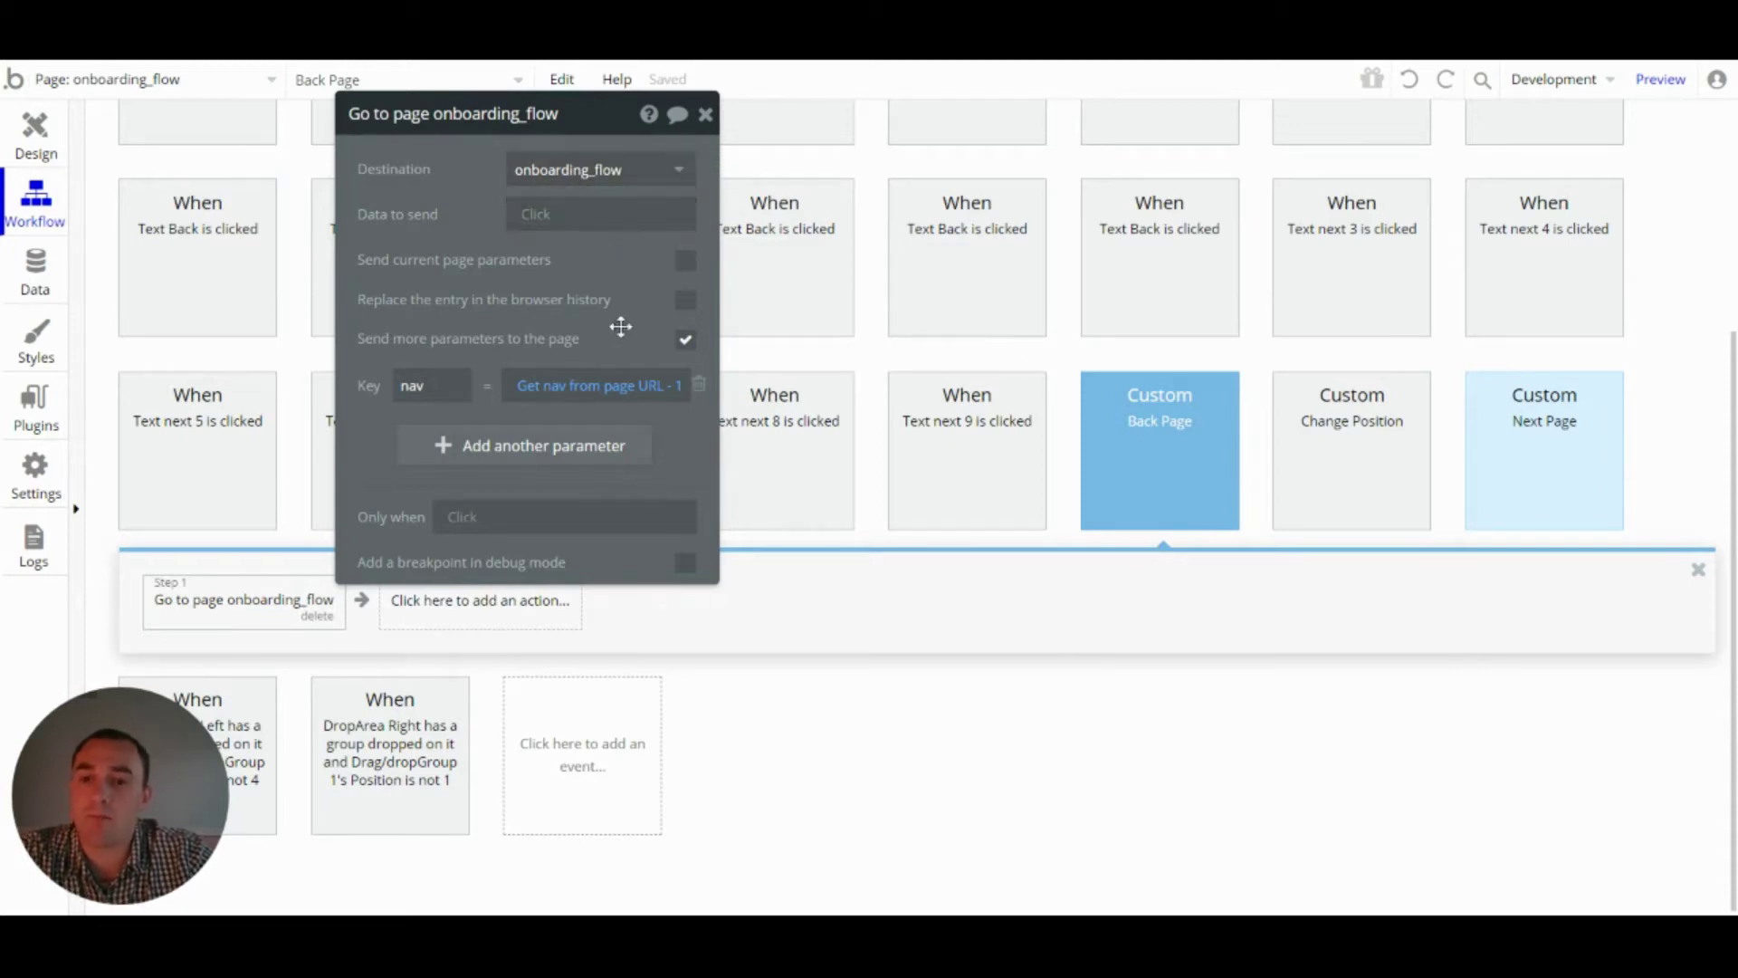
left_click(567, 395)
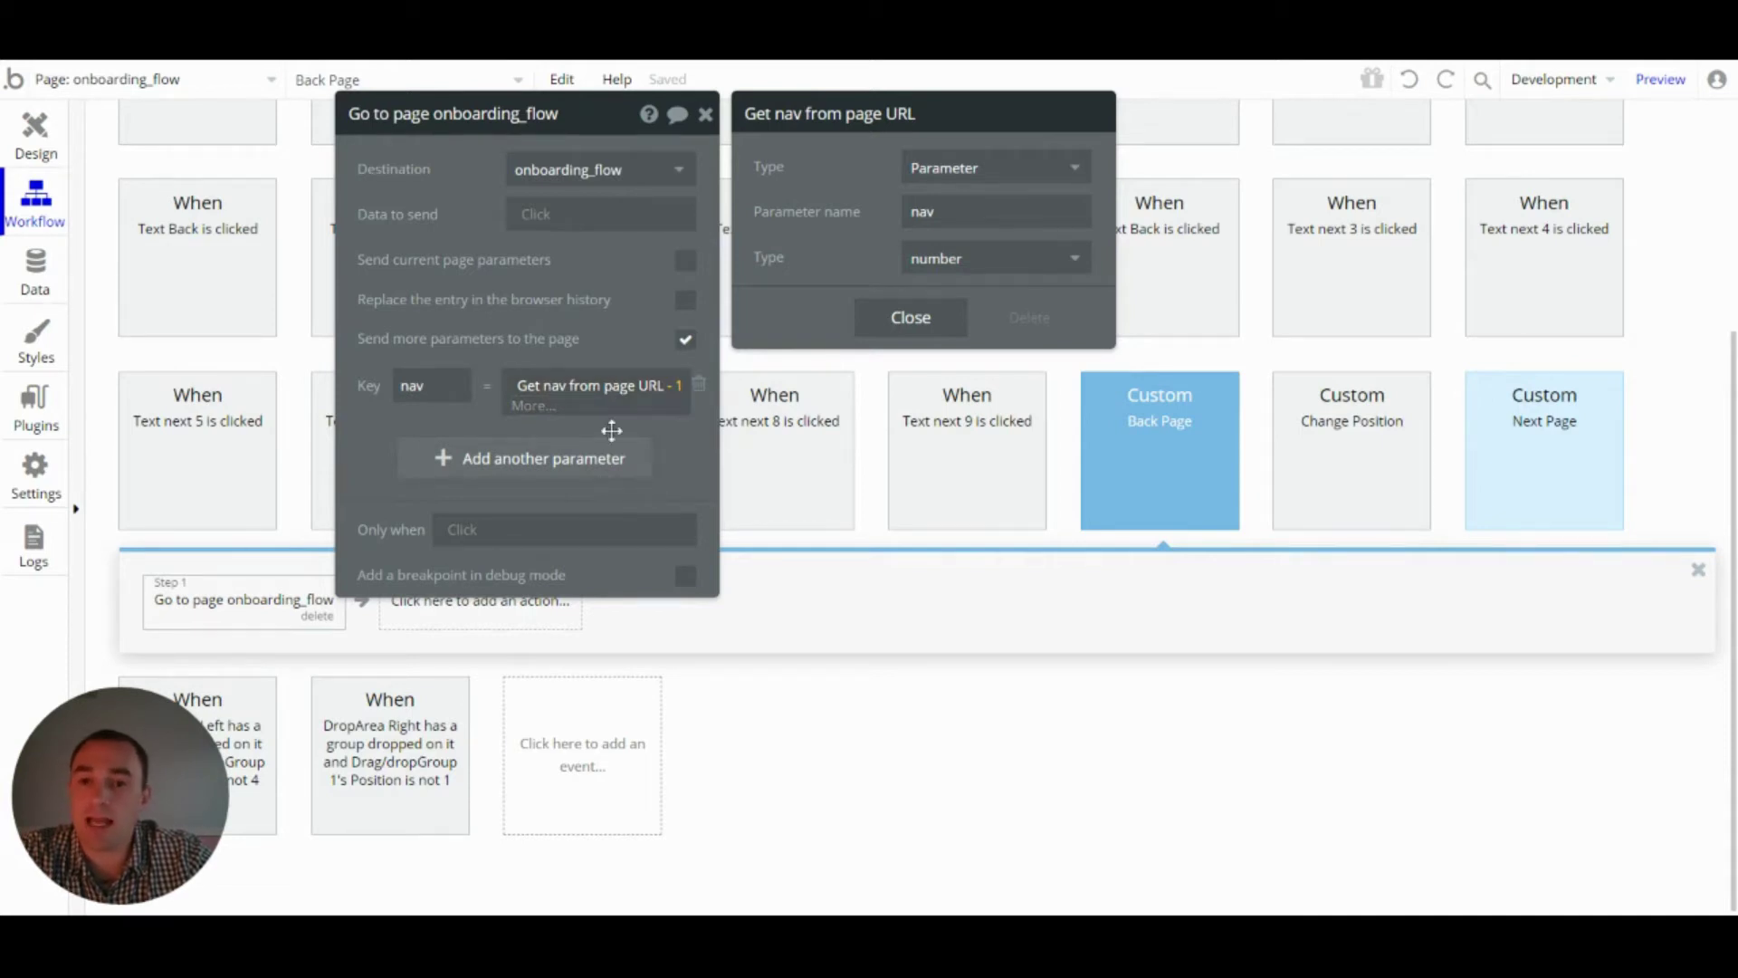
left_click(698, 426)
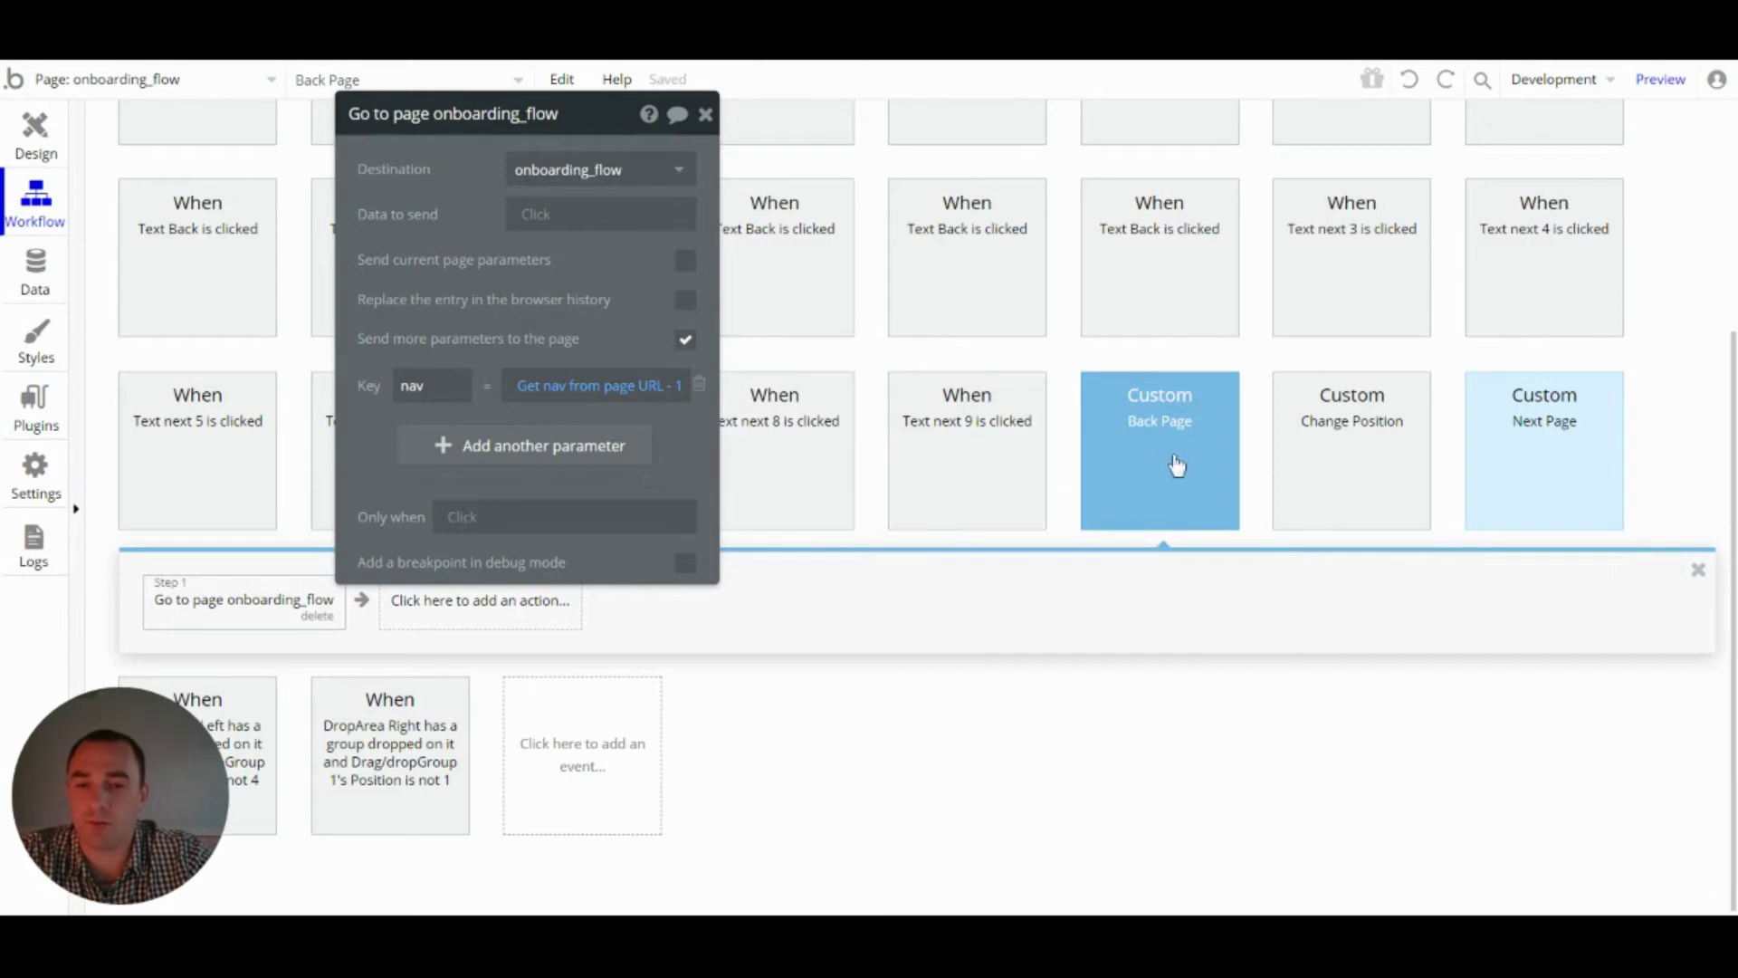
left_click(1561, 457)
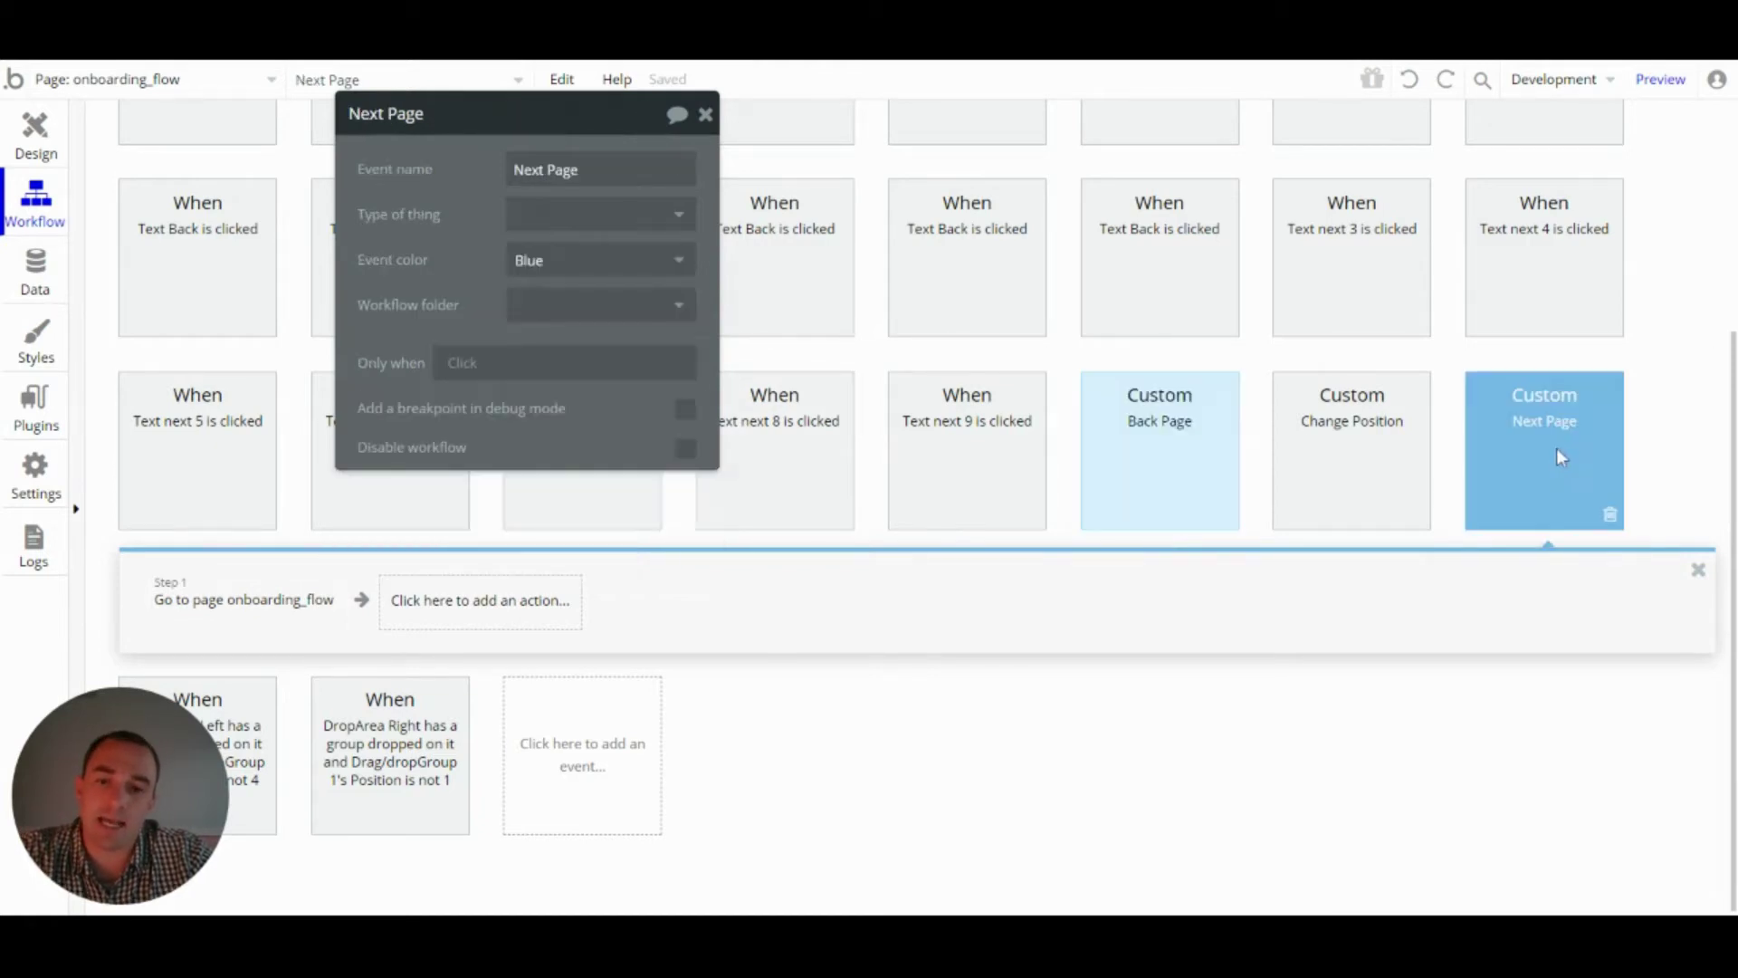
left_click(281, 609)
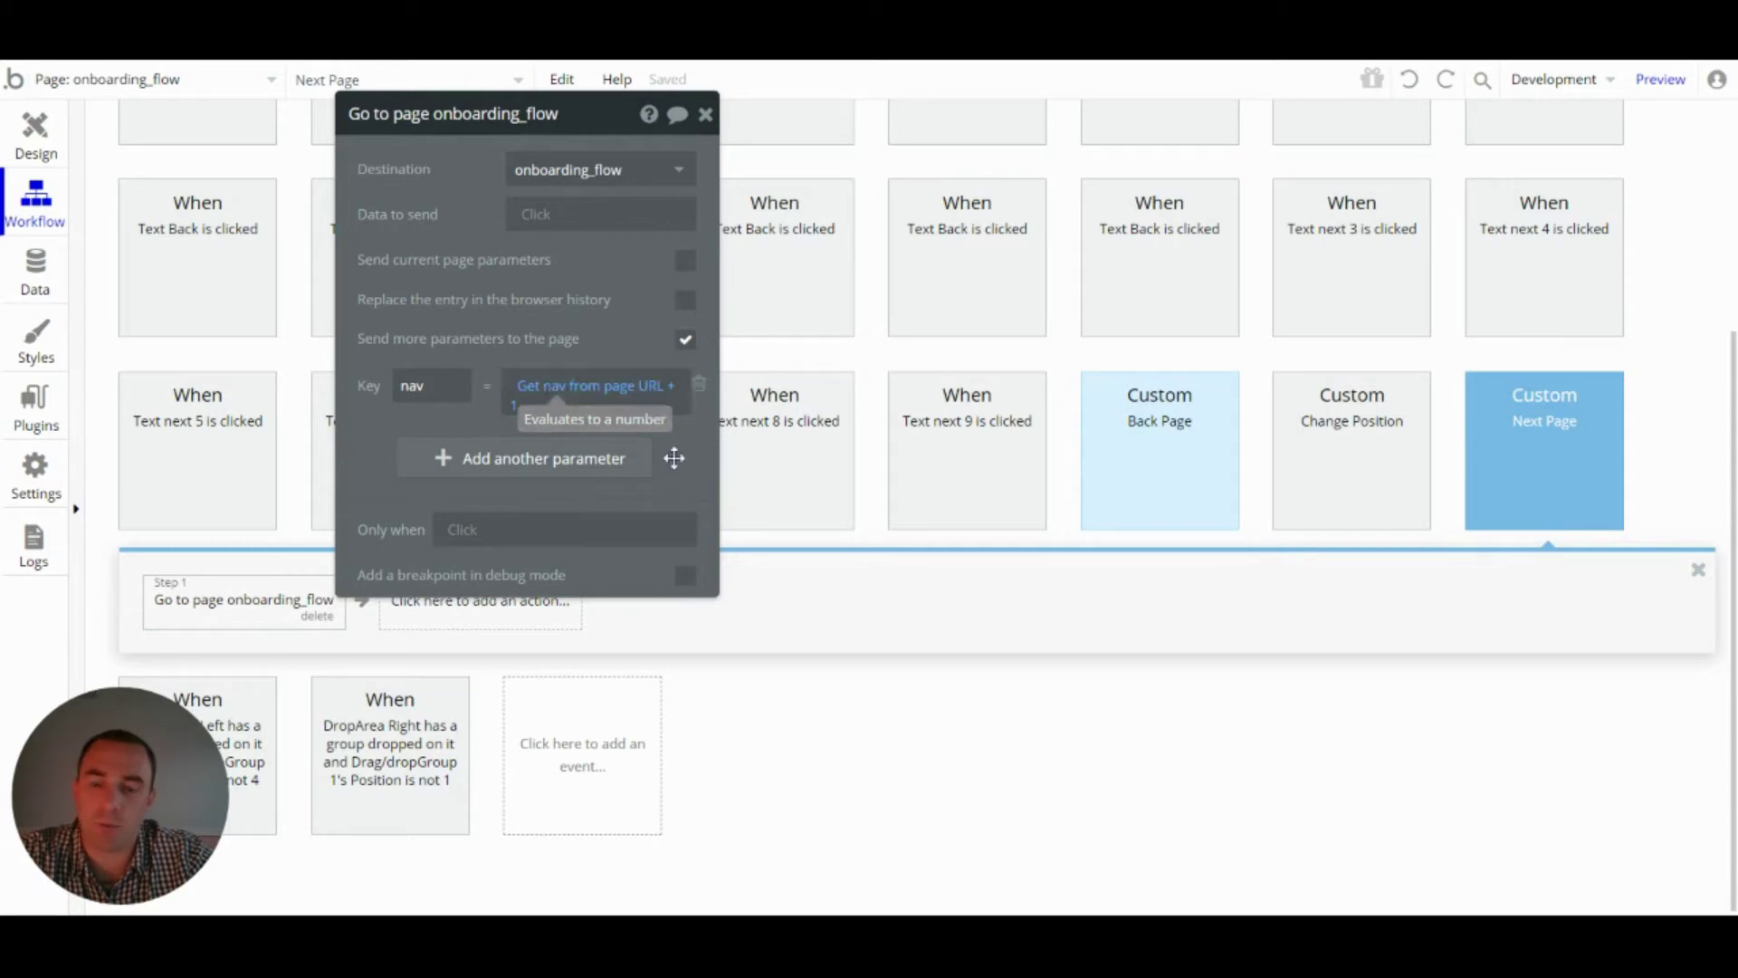
- Return to the page design and look over the welcome, Sign up and Profile groups
left_click(14, 152)
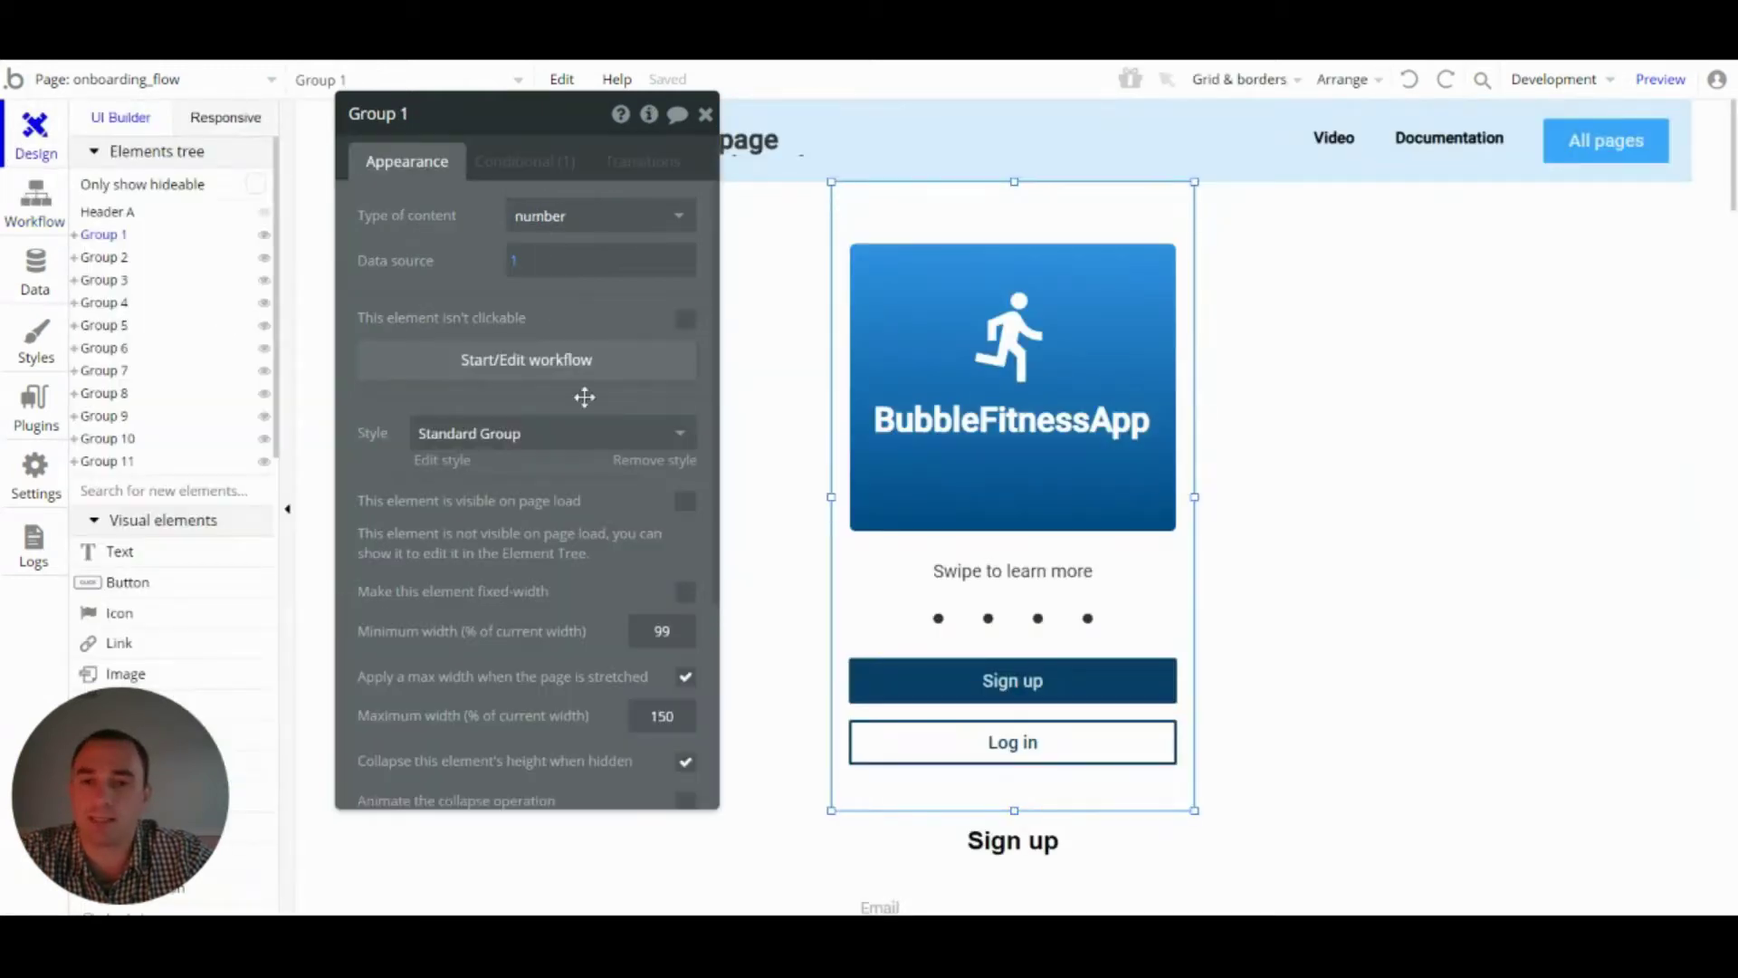
left_click(705, 113)
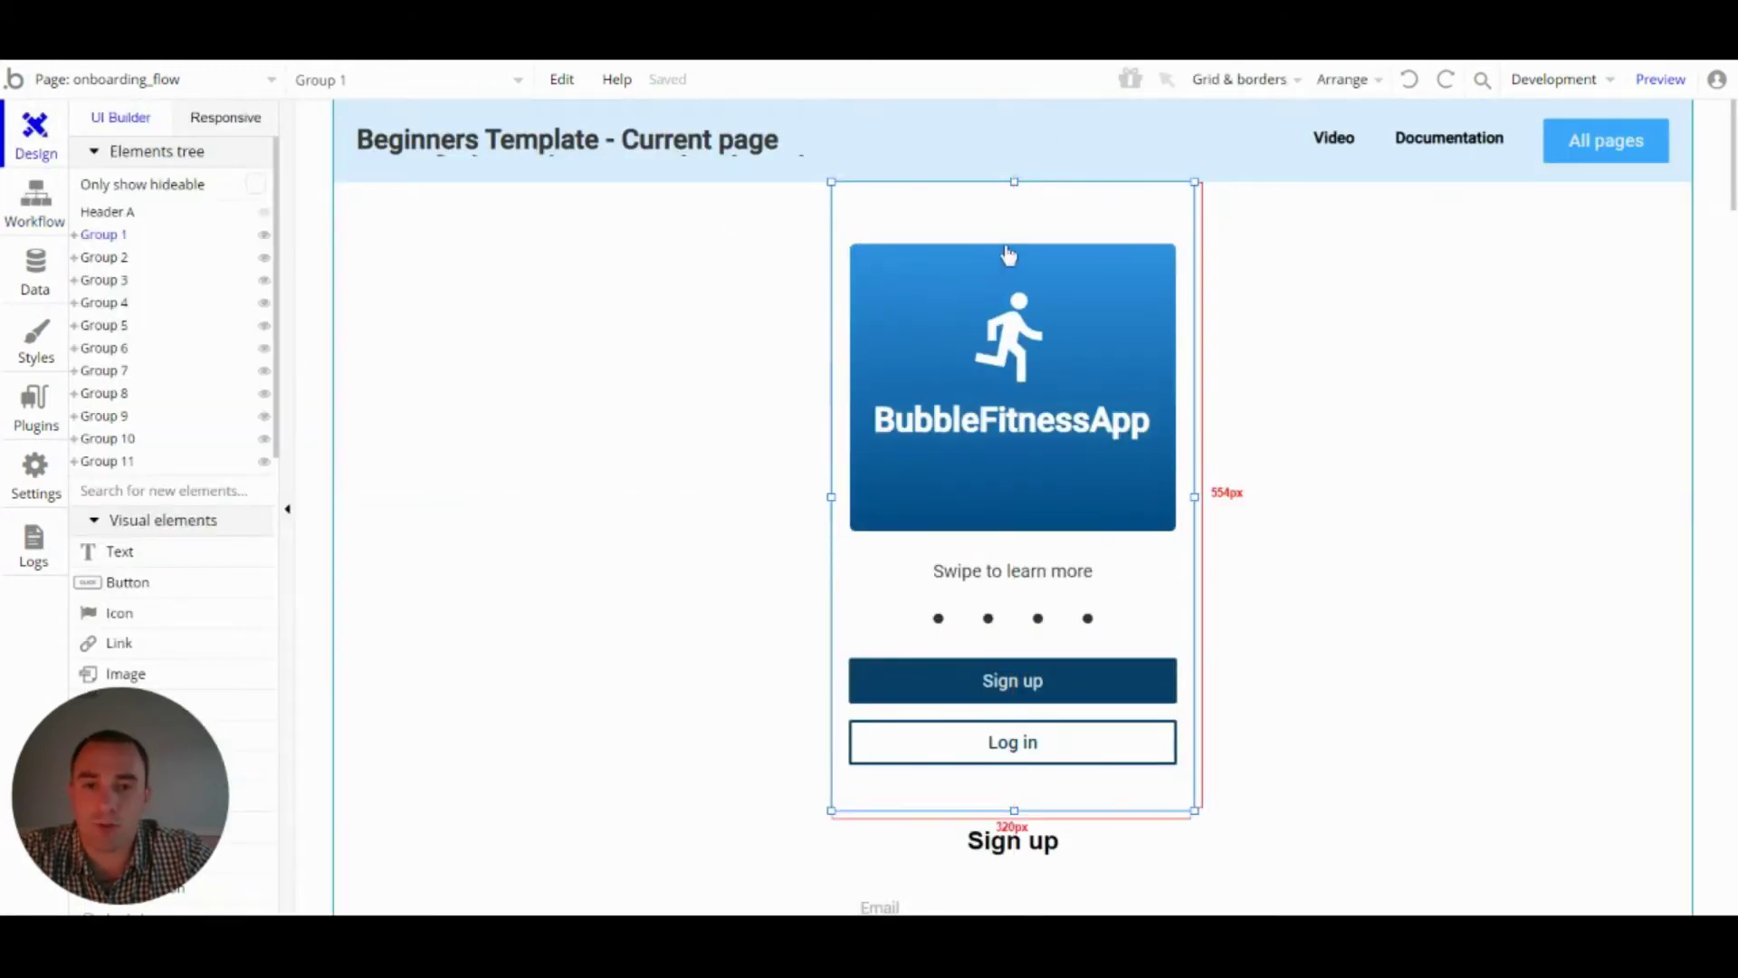
scroll(996, 262, "down", 1)
scroll(950, 272, "up", 1)
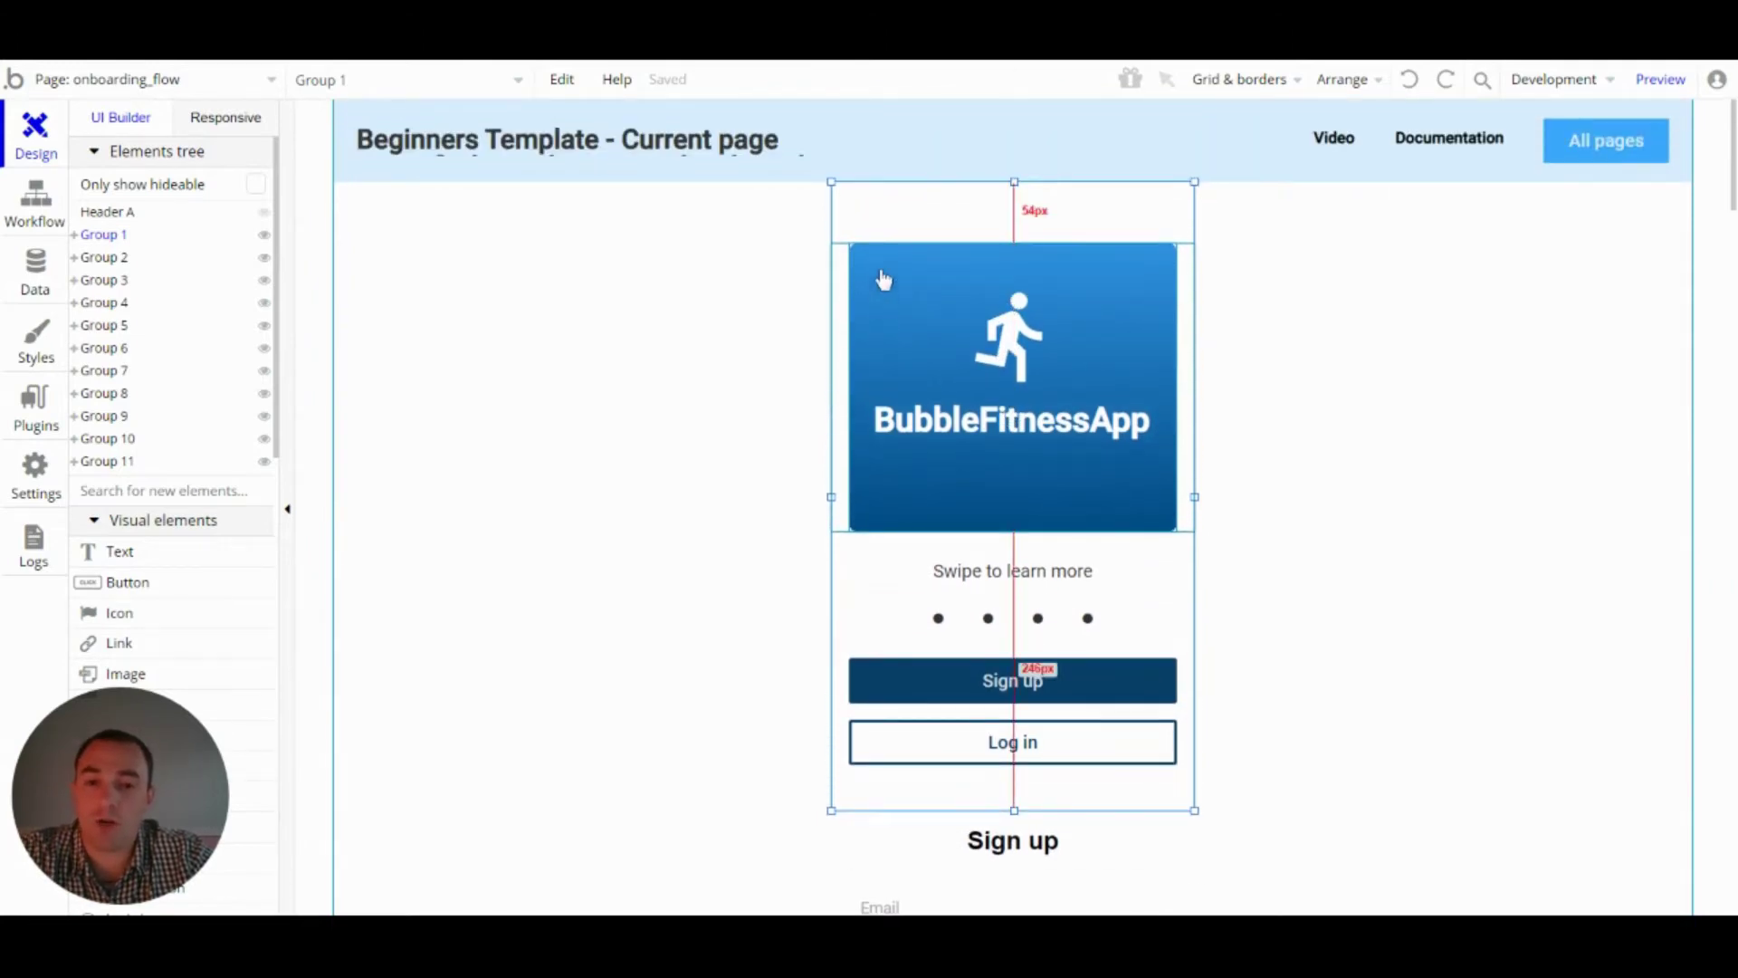
scroll(883, 299, "down", 2)
scroll(840, 349, "down", 4)
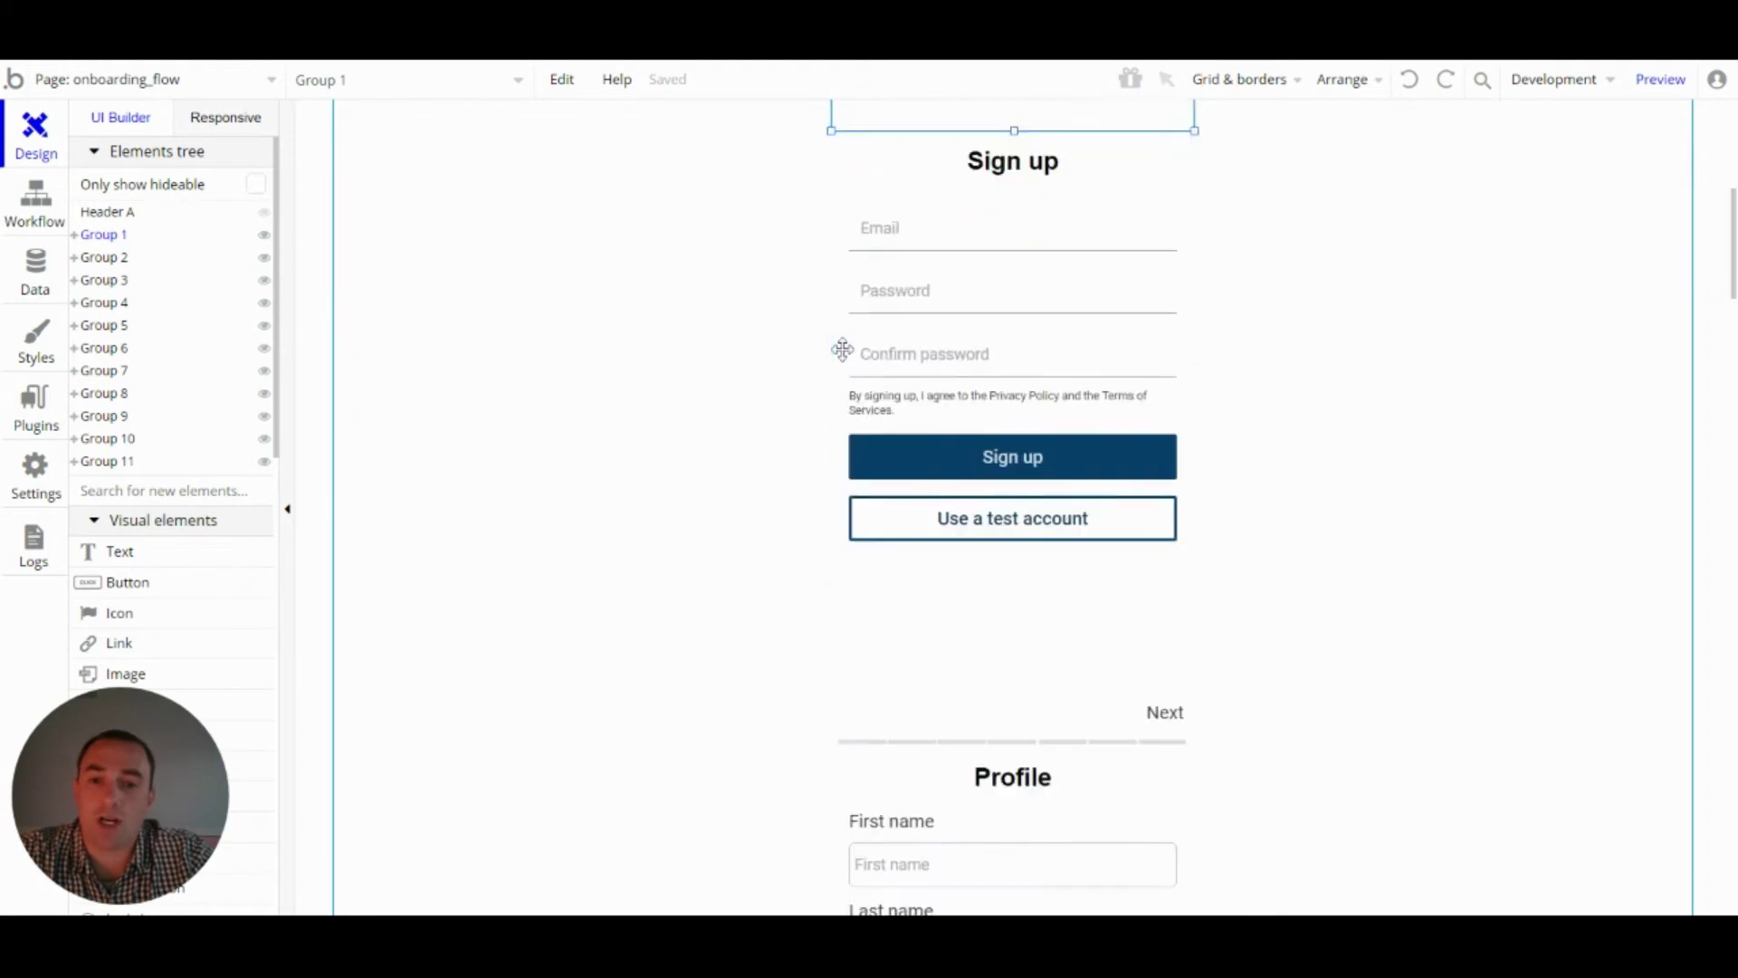
scroll(842, 350, "up", 3)
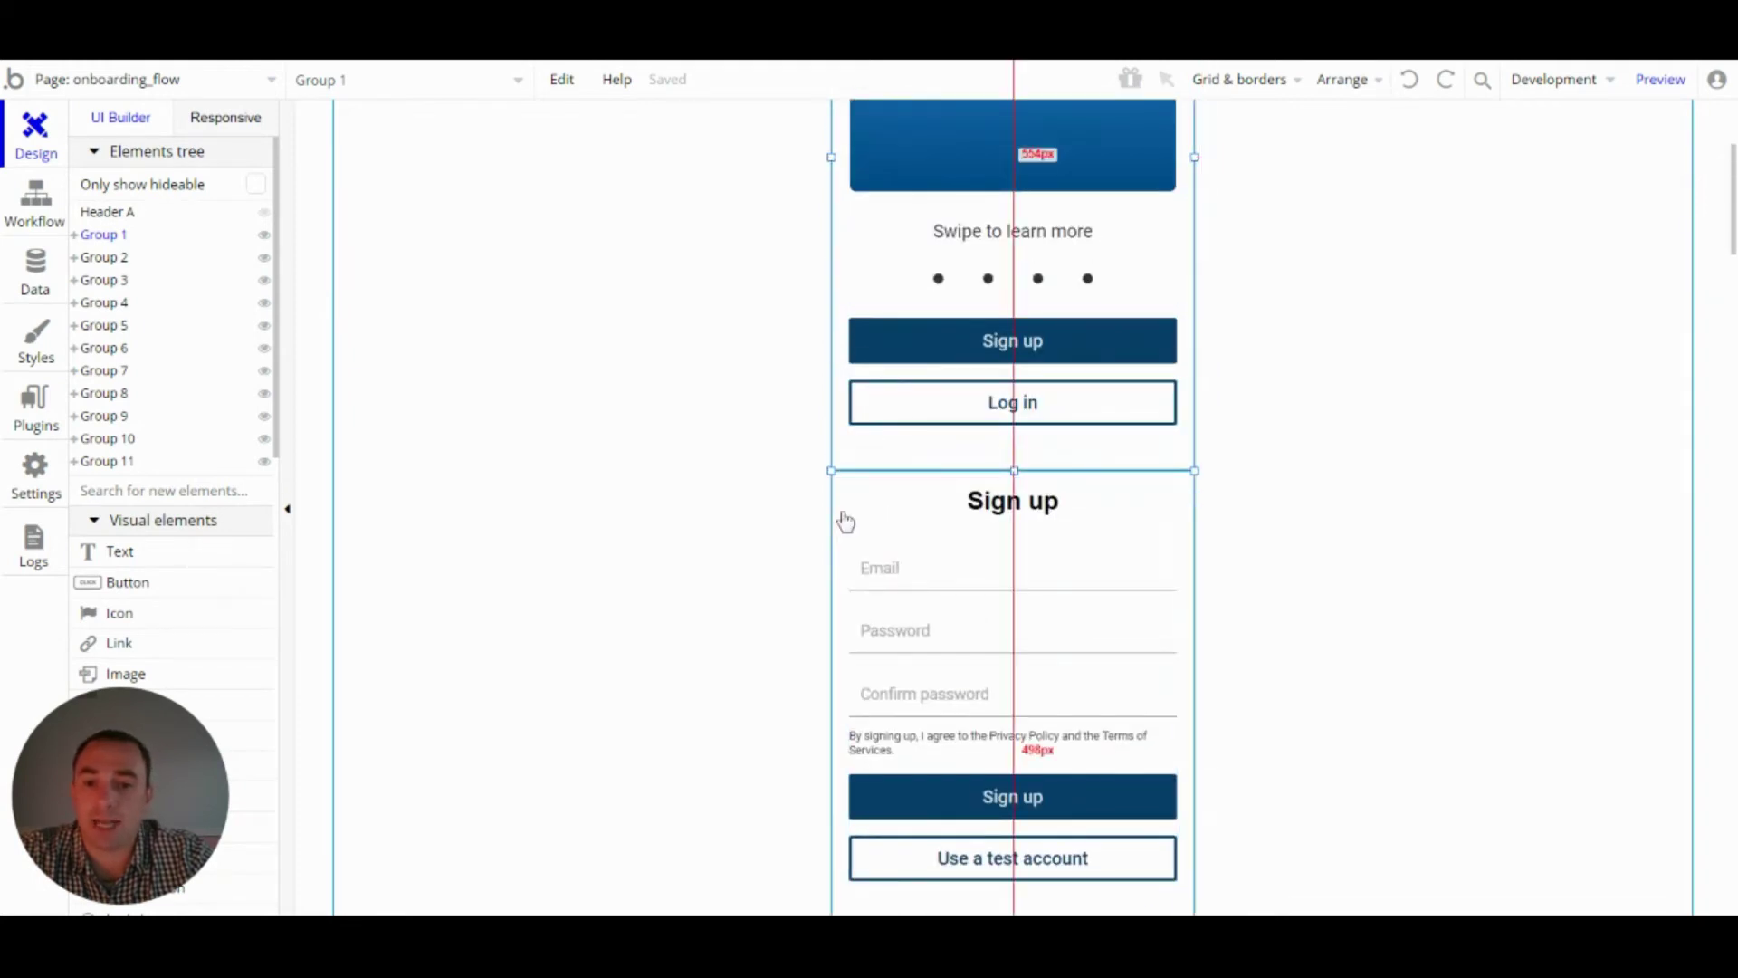
- Examine Group 1's visibility condition and Group 2's number data source
double_click(843, 283)
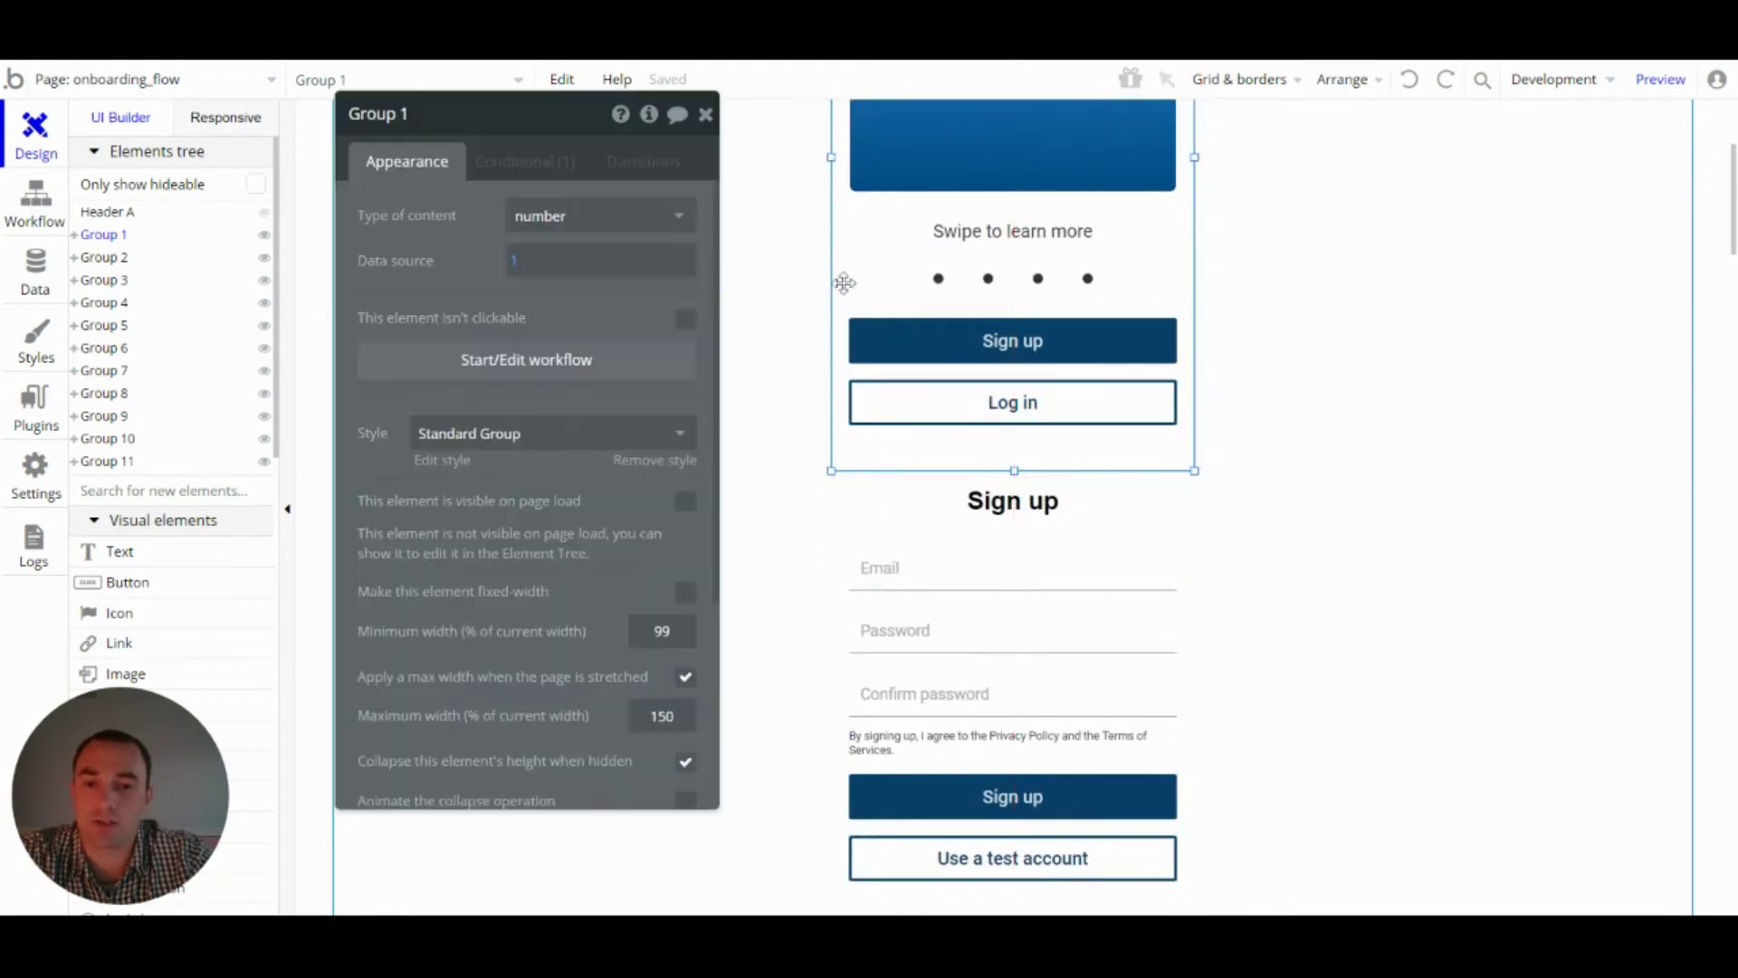
left_click(526, 169)
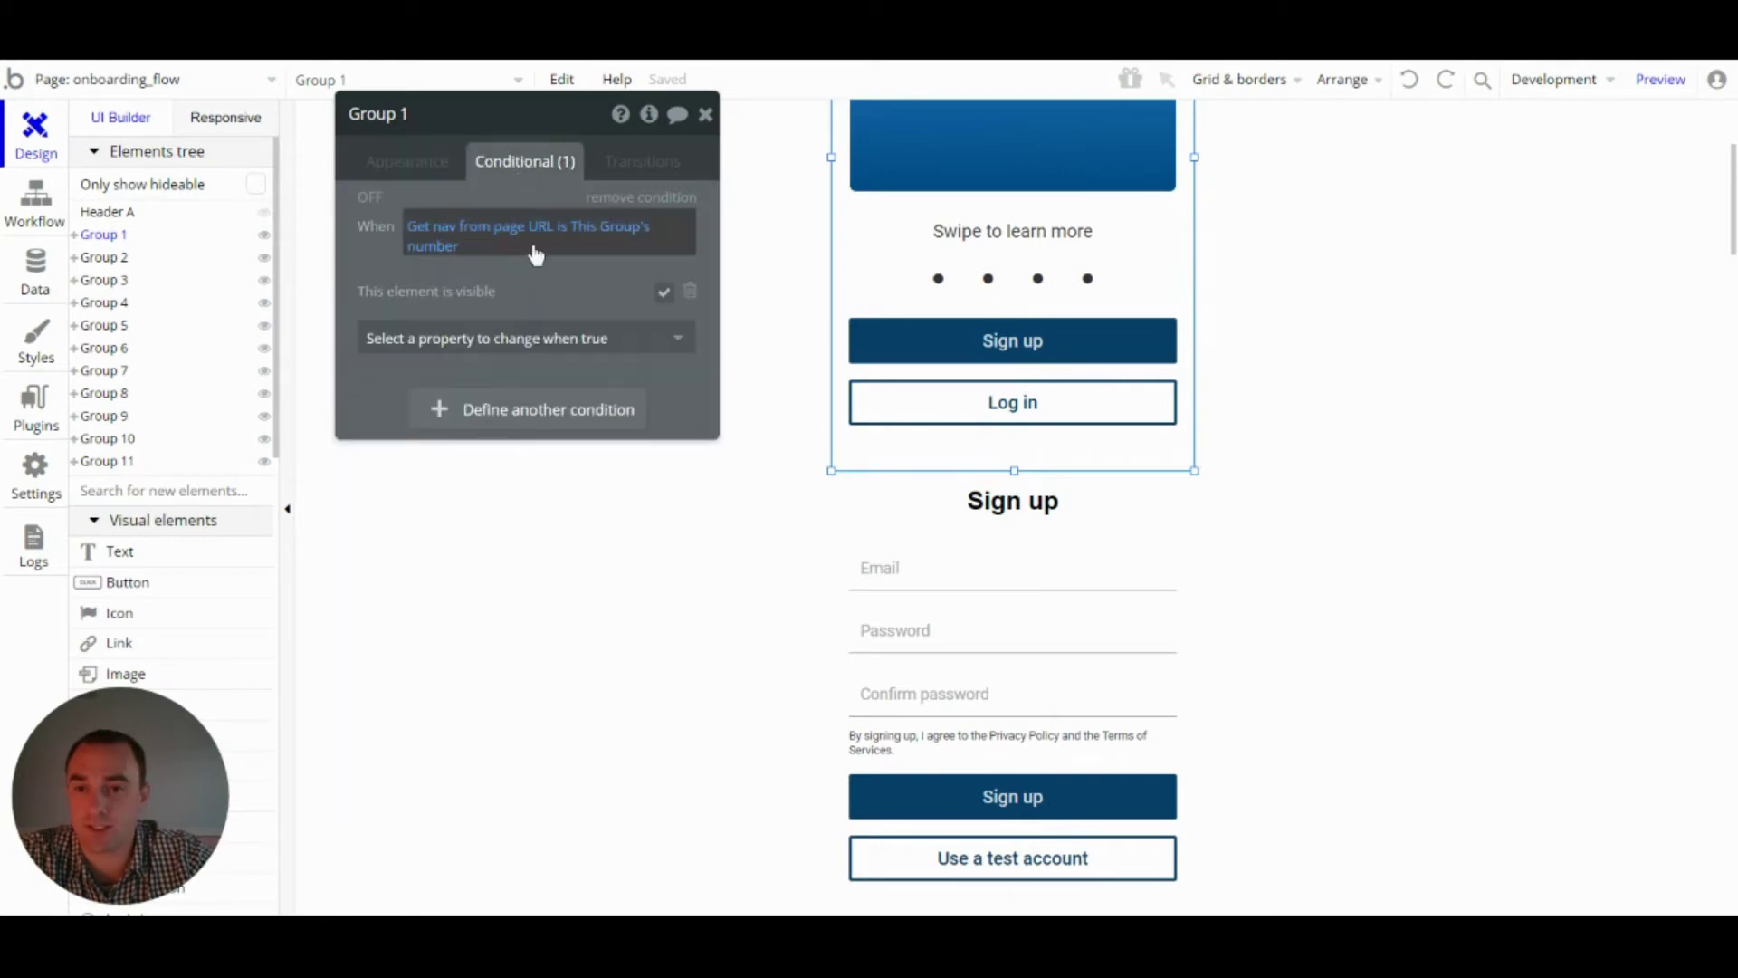
left_click(845, 529)
left_click(387, 165)
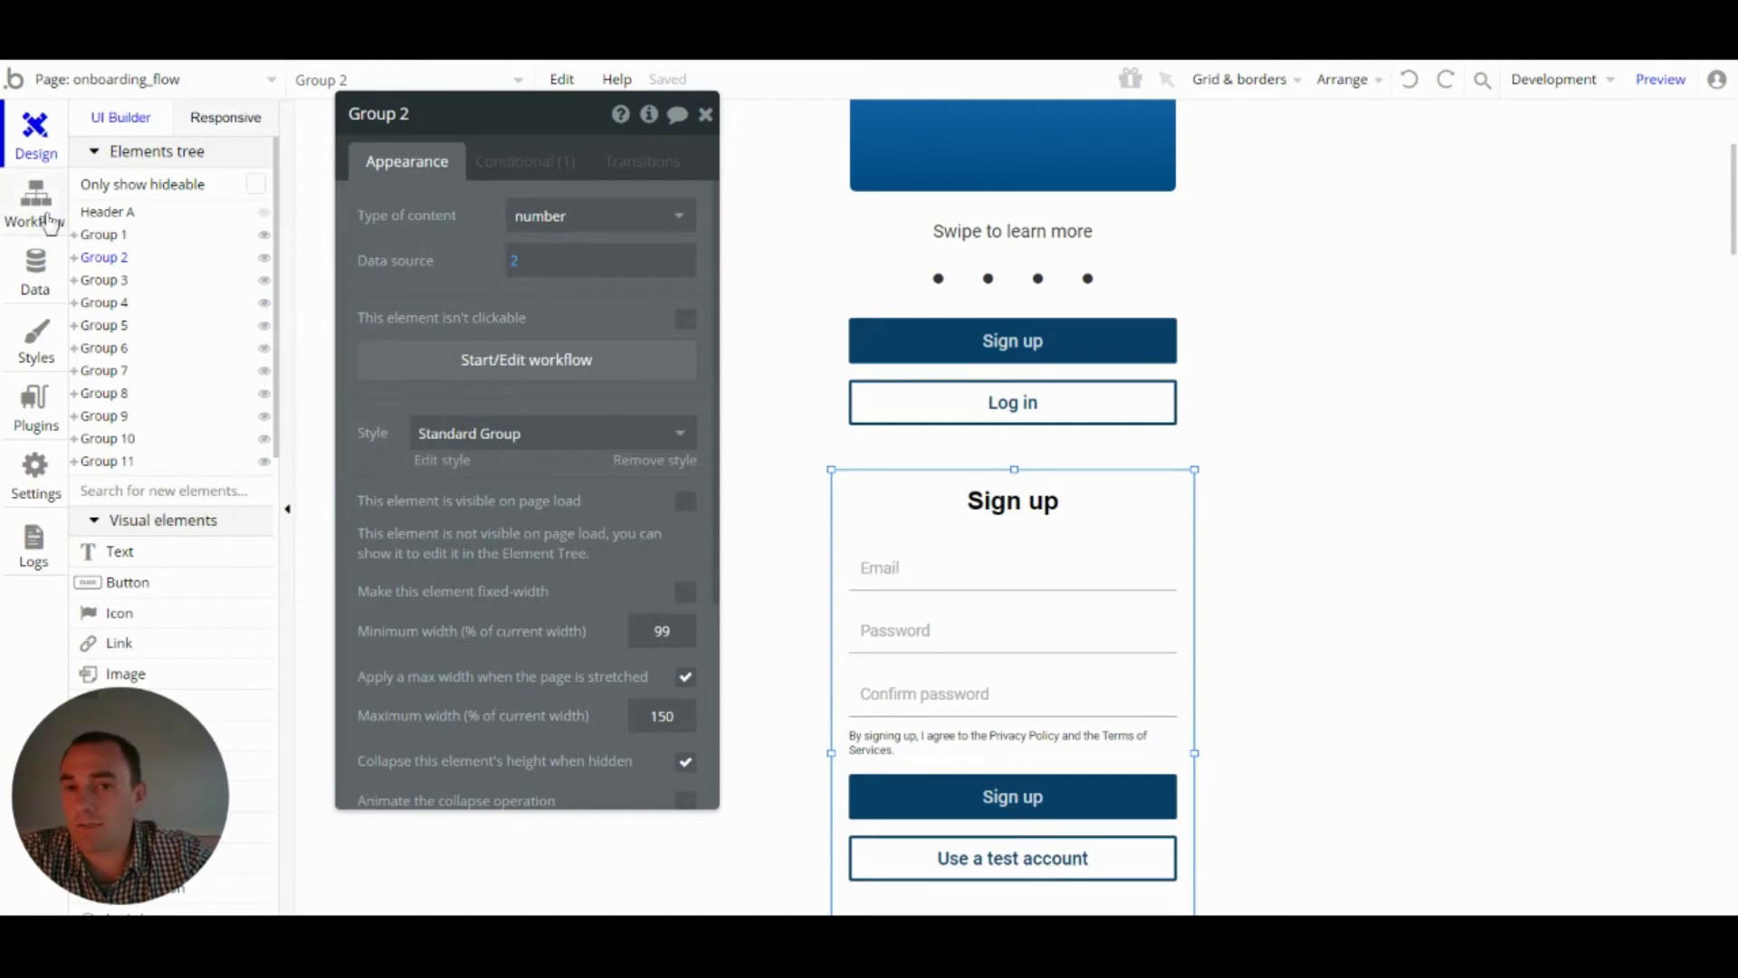
scroll(1012, 481, "up", 4)
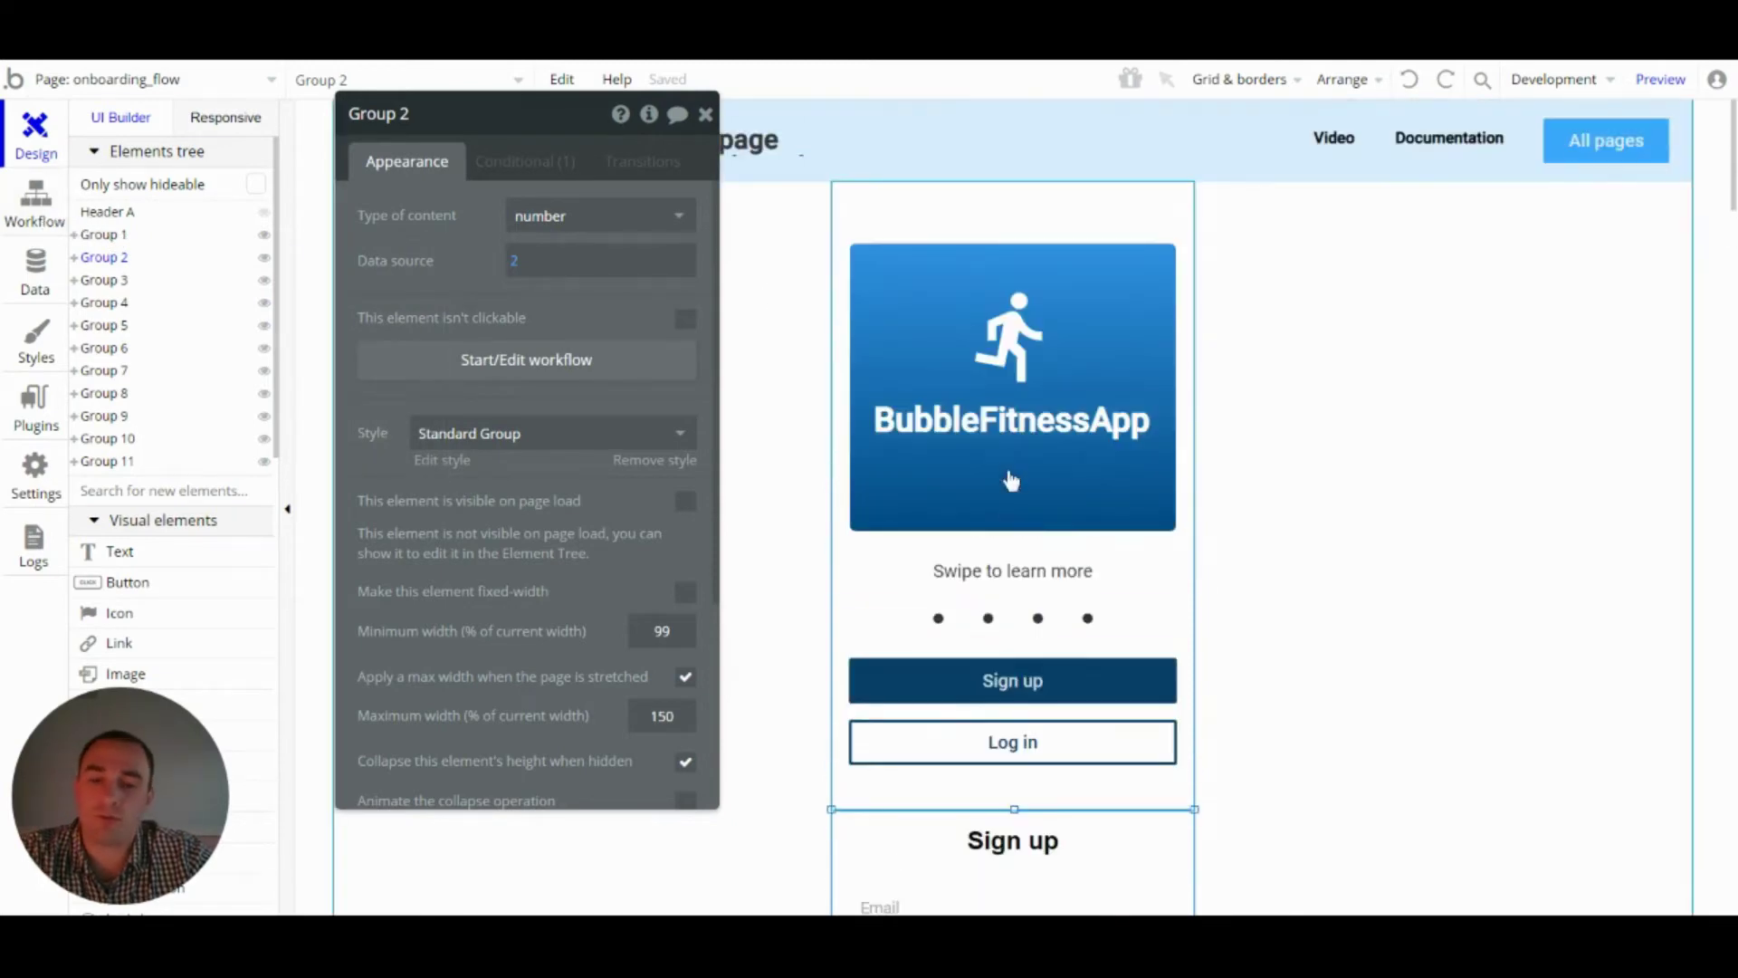
- Open the page's workflows and examine the Get started button's event and the Trigger Next Page action of the Current cell's Weekl button
left_click(36, 199)
left_click(705, 115)
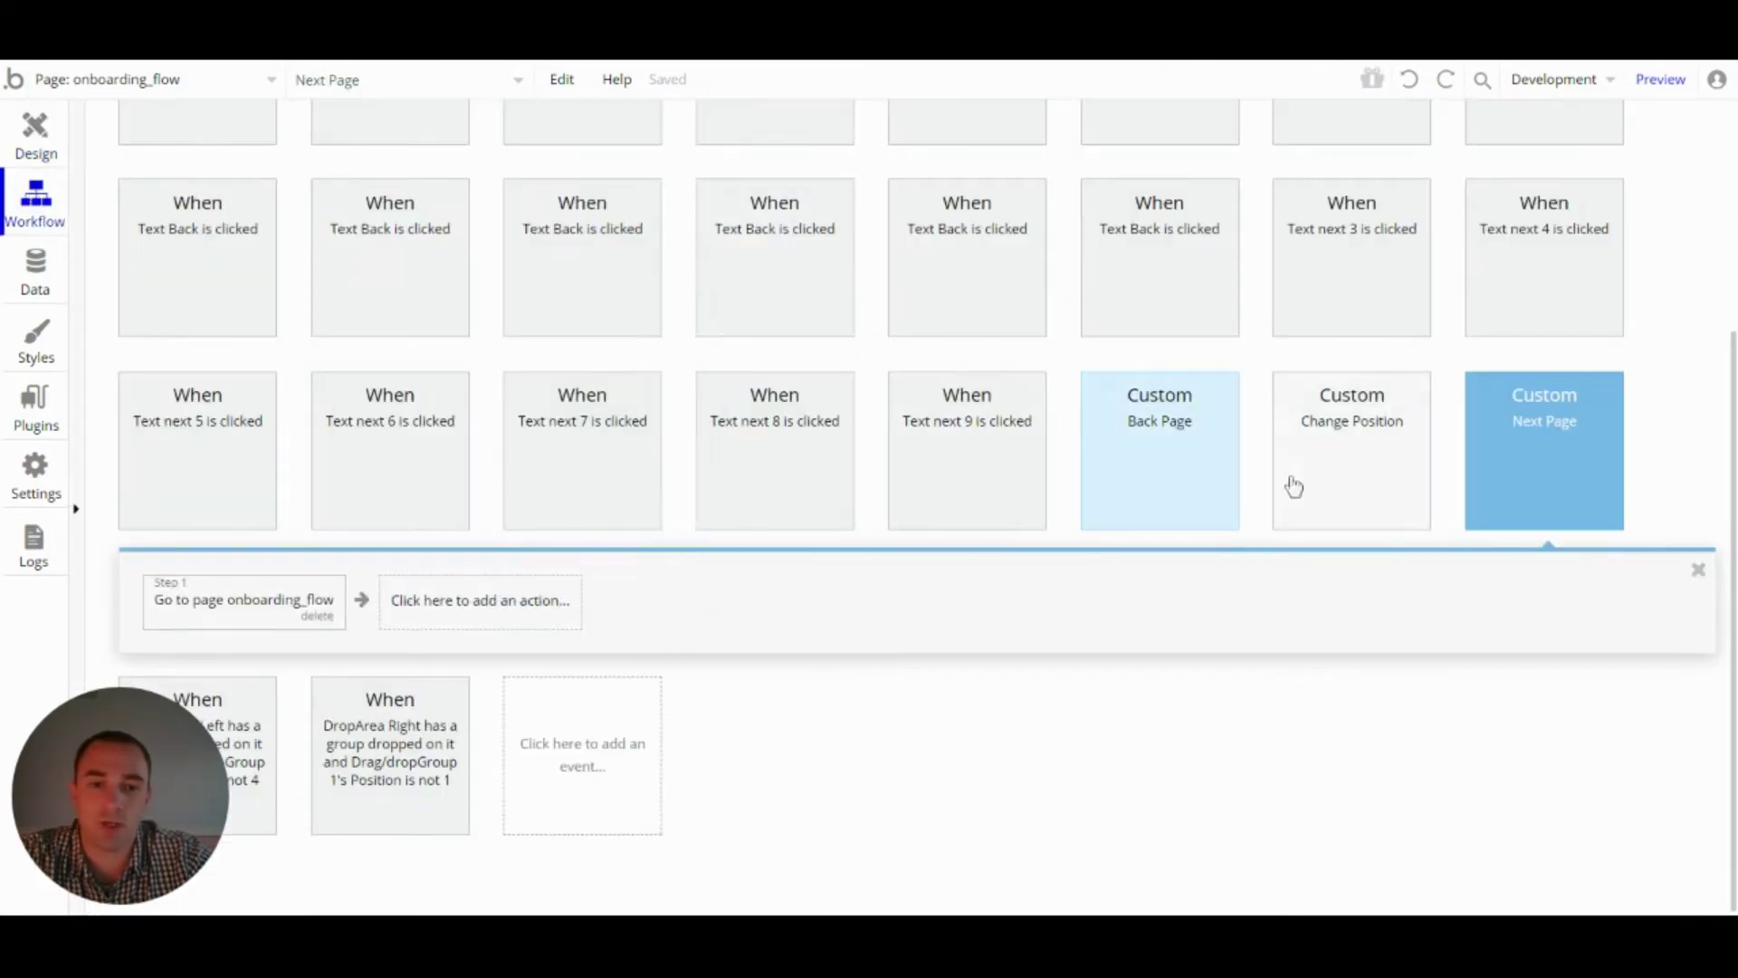
scroll(1697, 621, "up", 1)
scroll(470, 586, "up", 2)
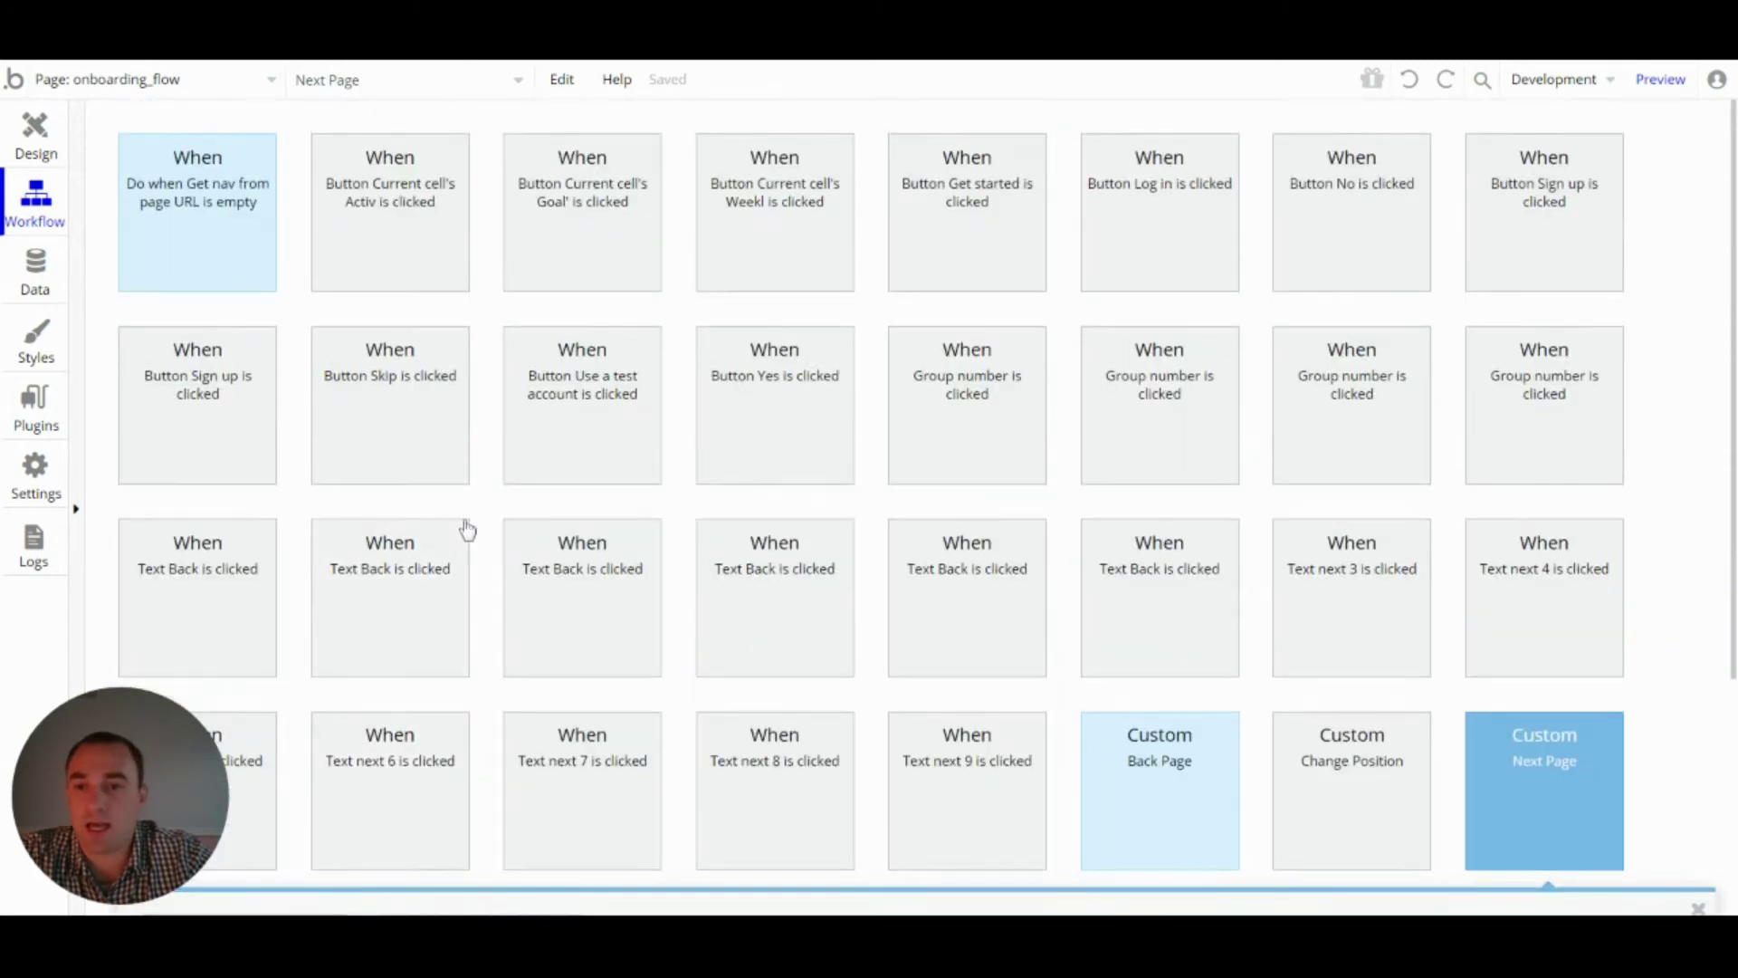
left_click(1020, 182)
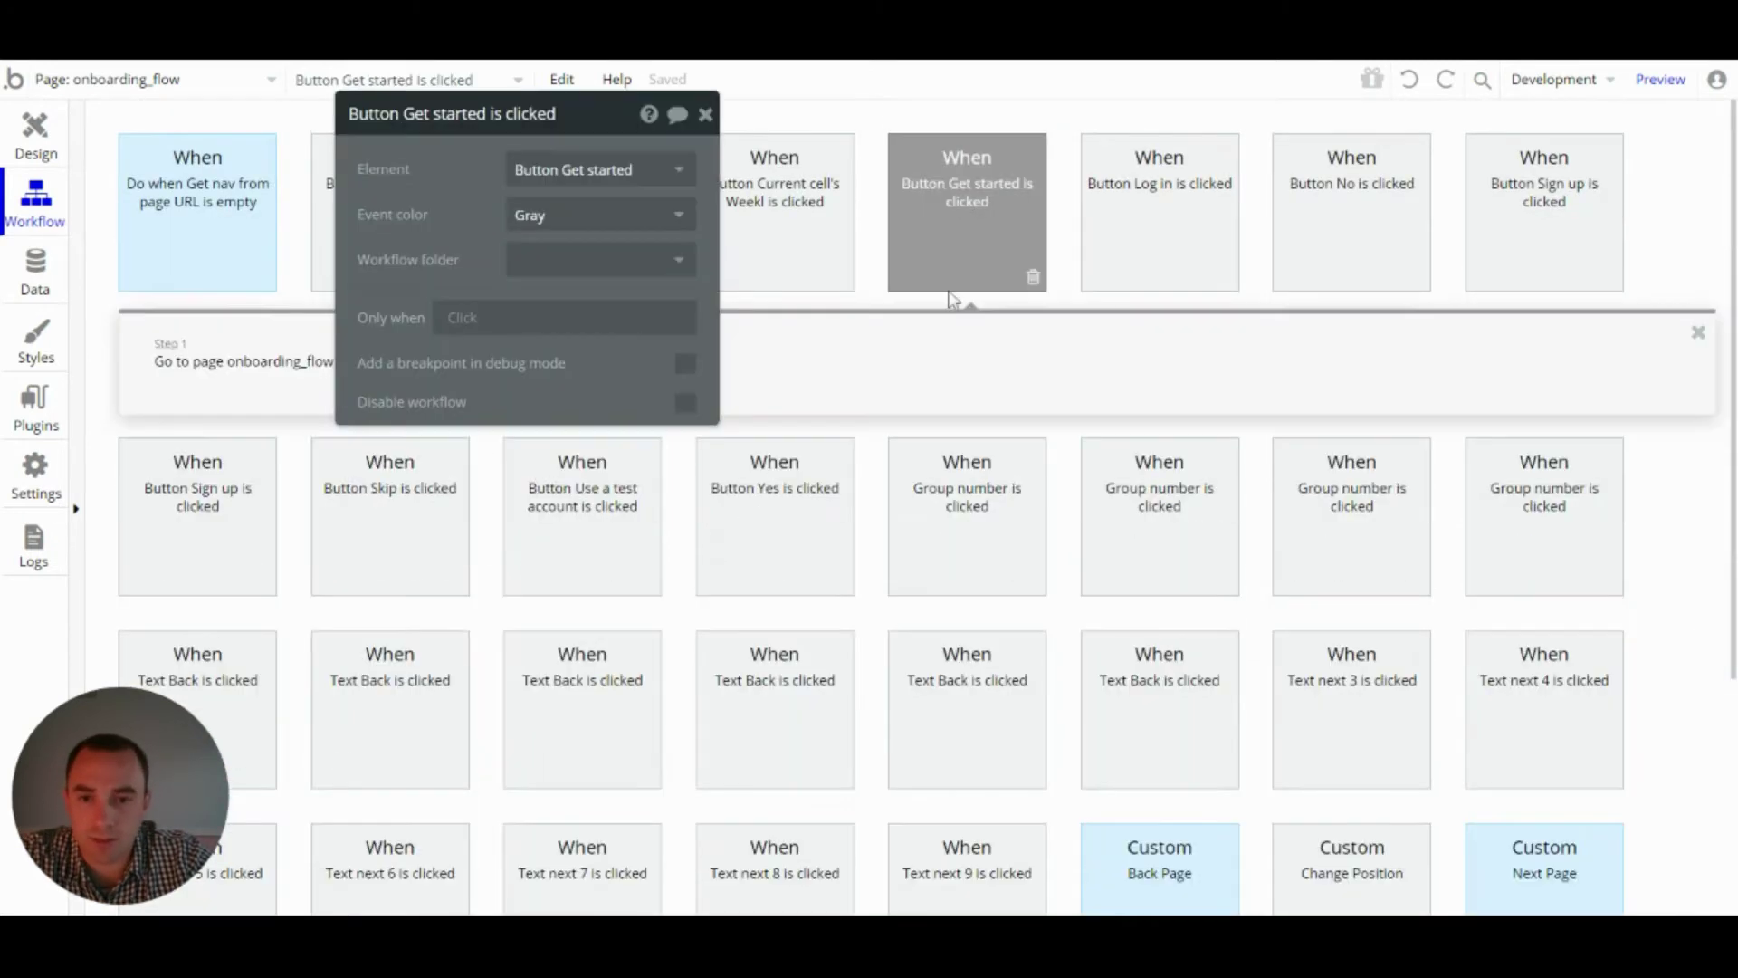
left_click_drag(438, 303, 895, 511)
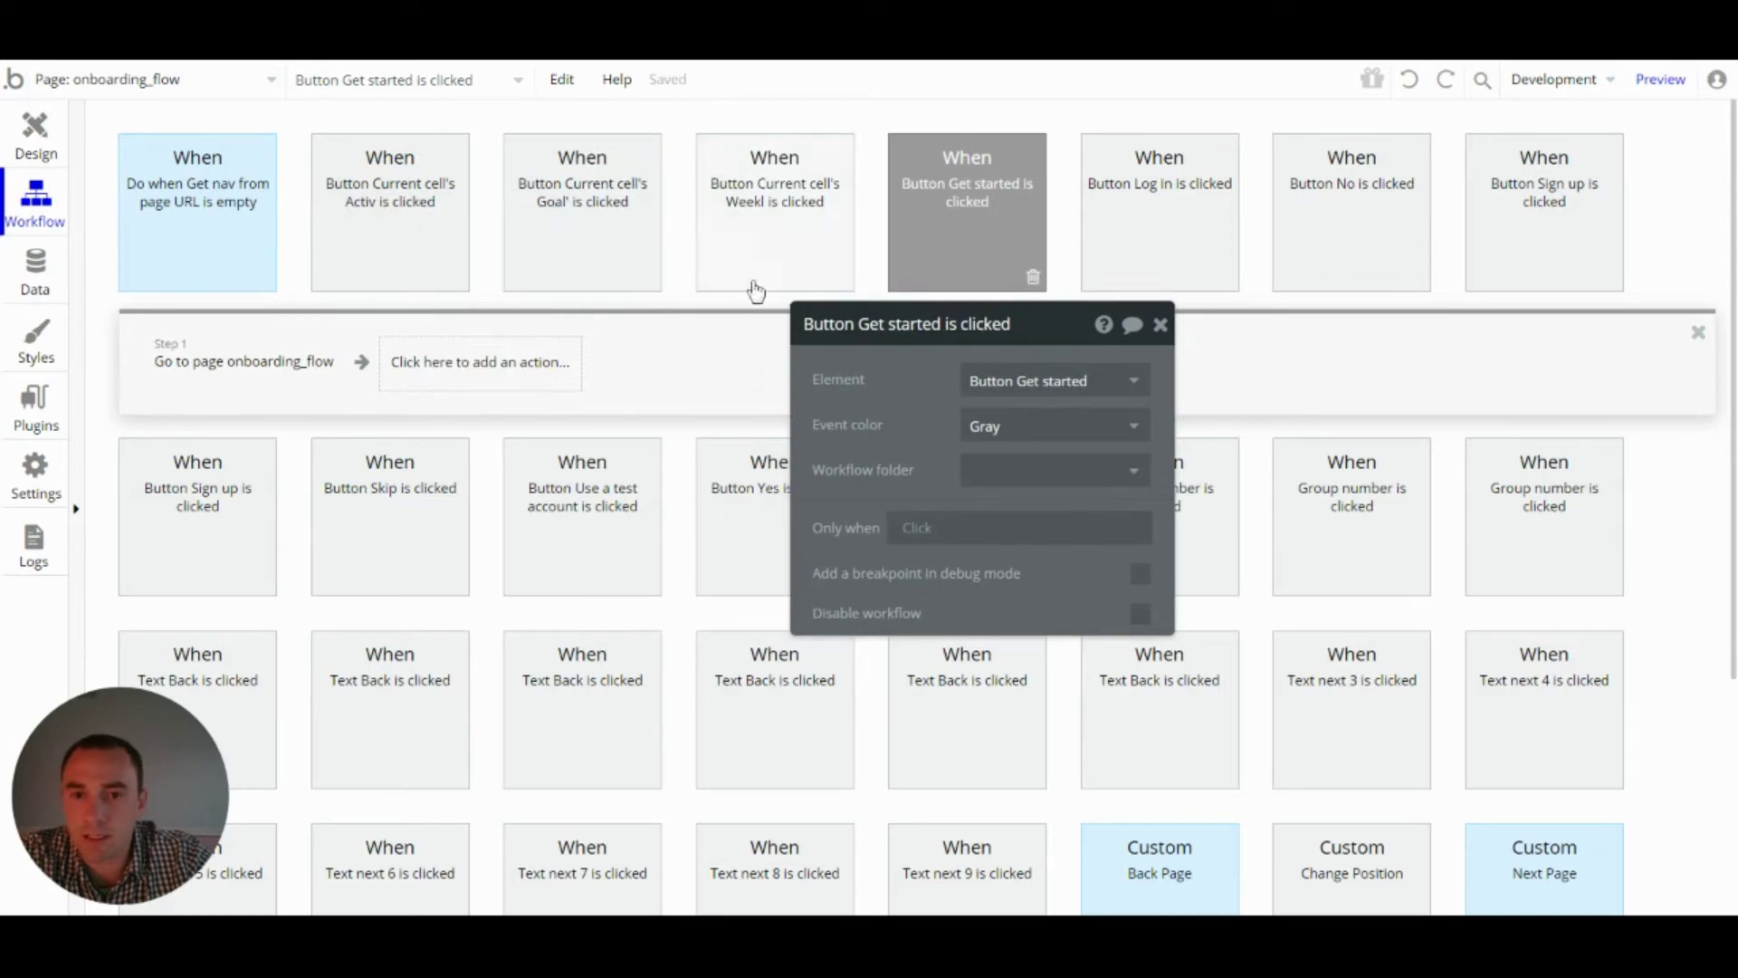
left_click(747, 247)
left_click(451, 381)
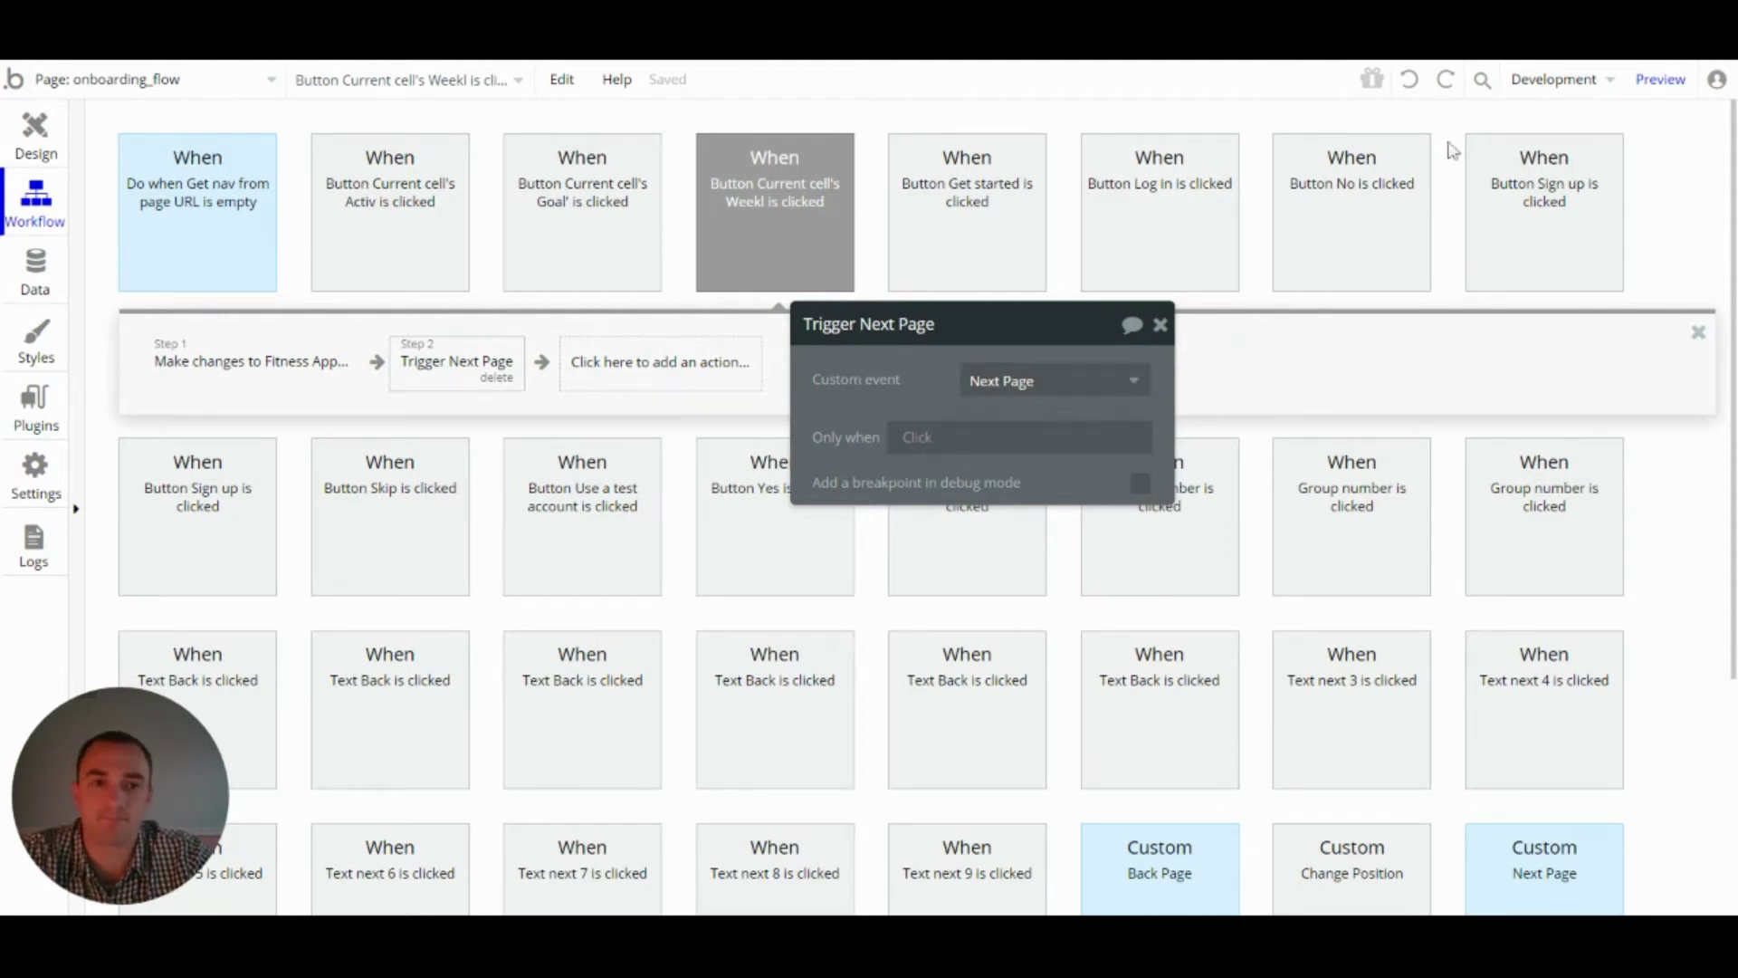
- Return to the page design, look through the available elements, and view the installed Draggable Elements plugin's details
left_click(36, 136)
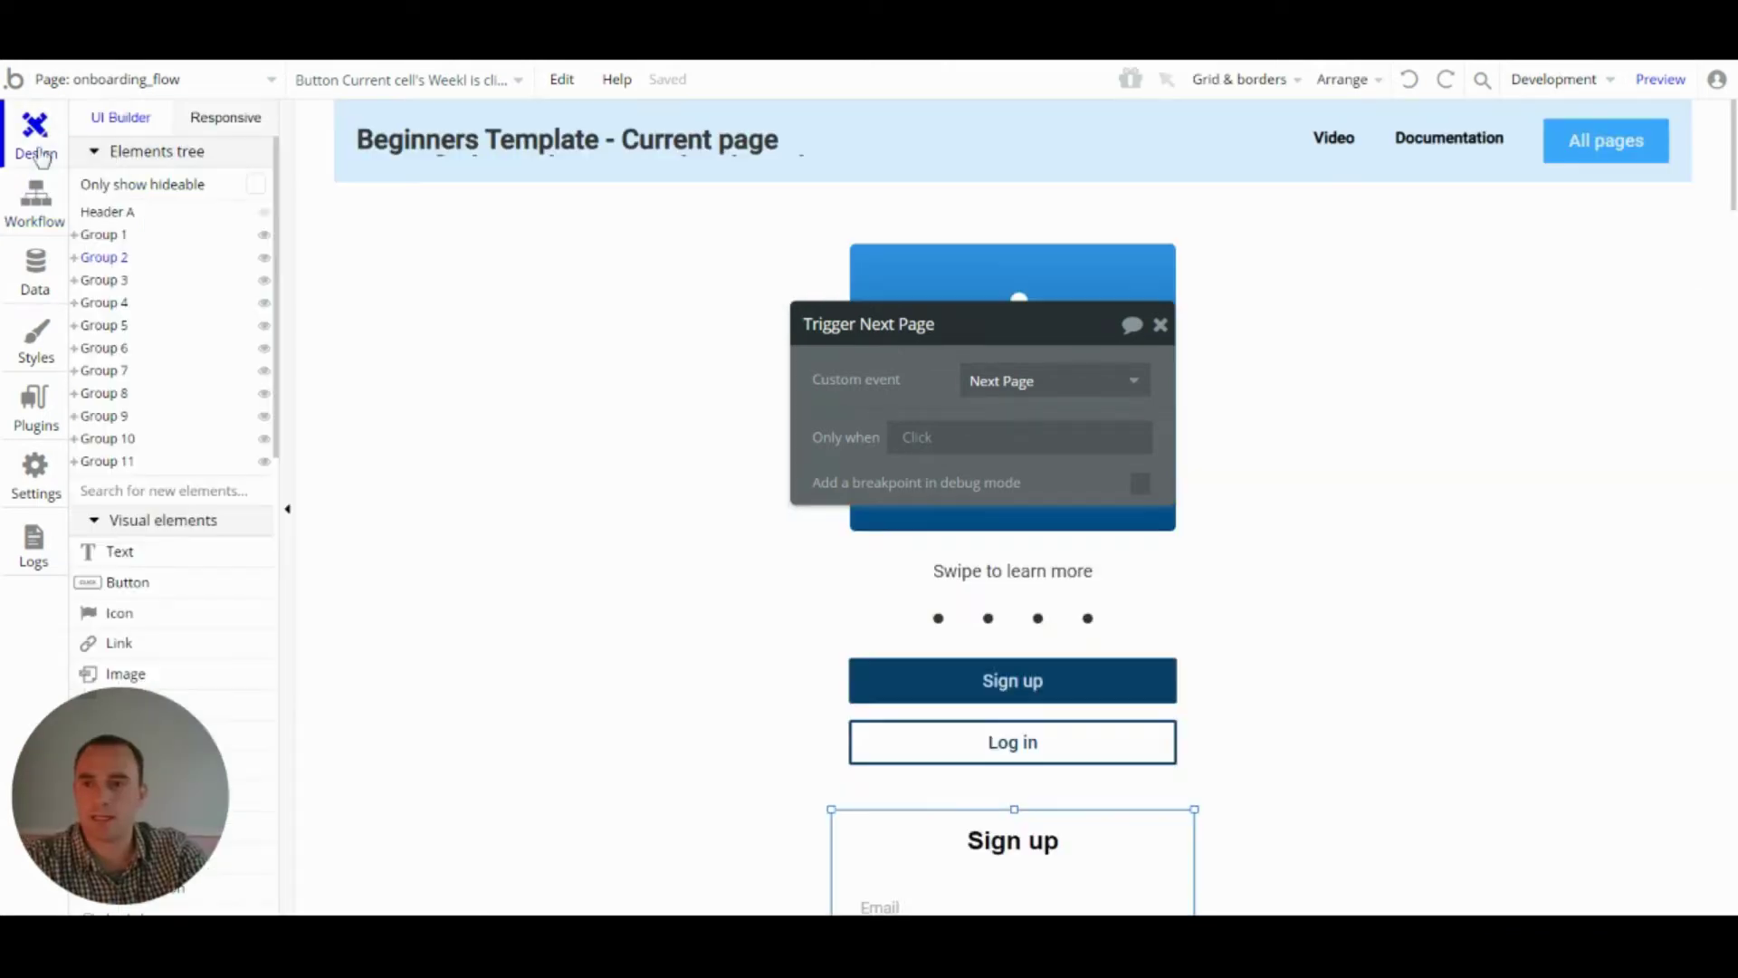
left_click(1158, 325)
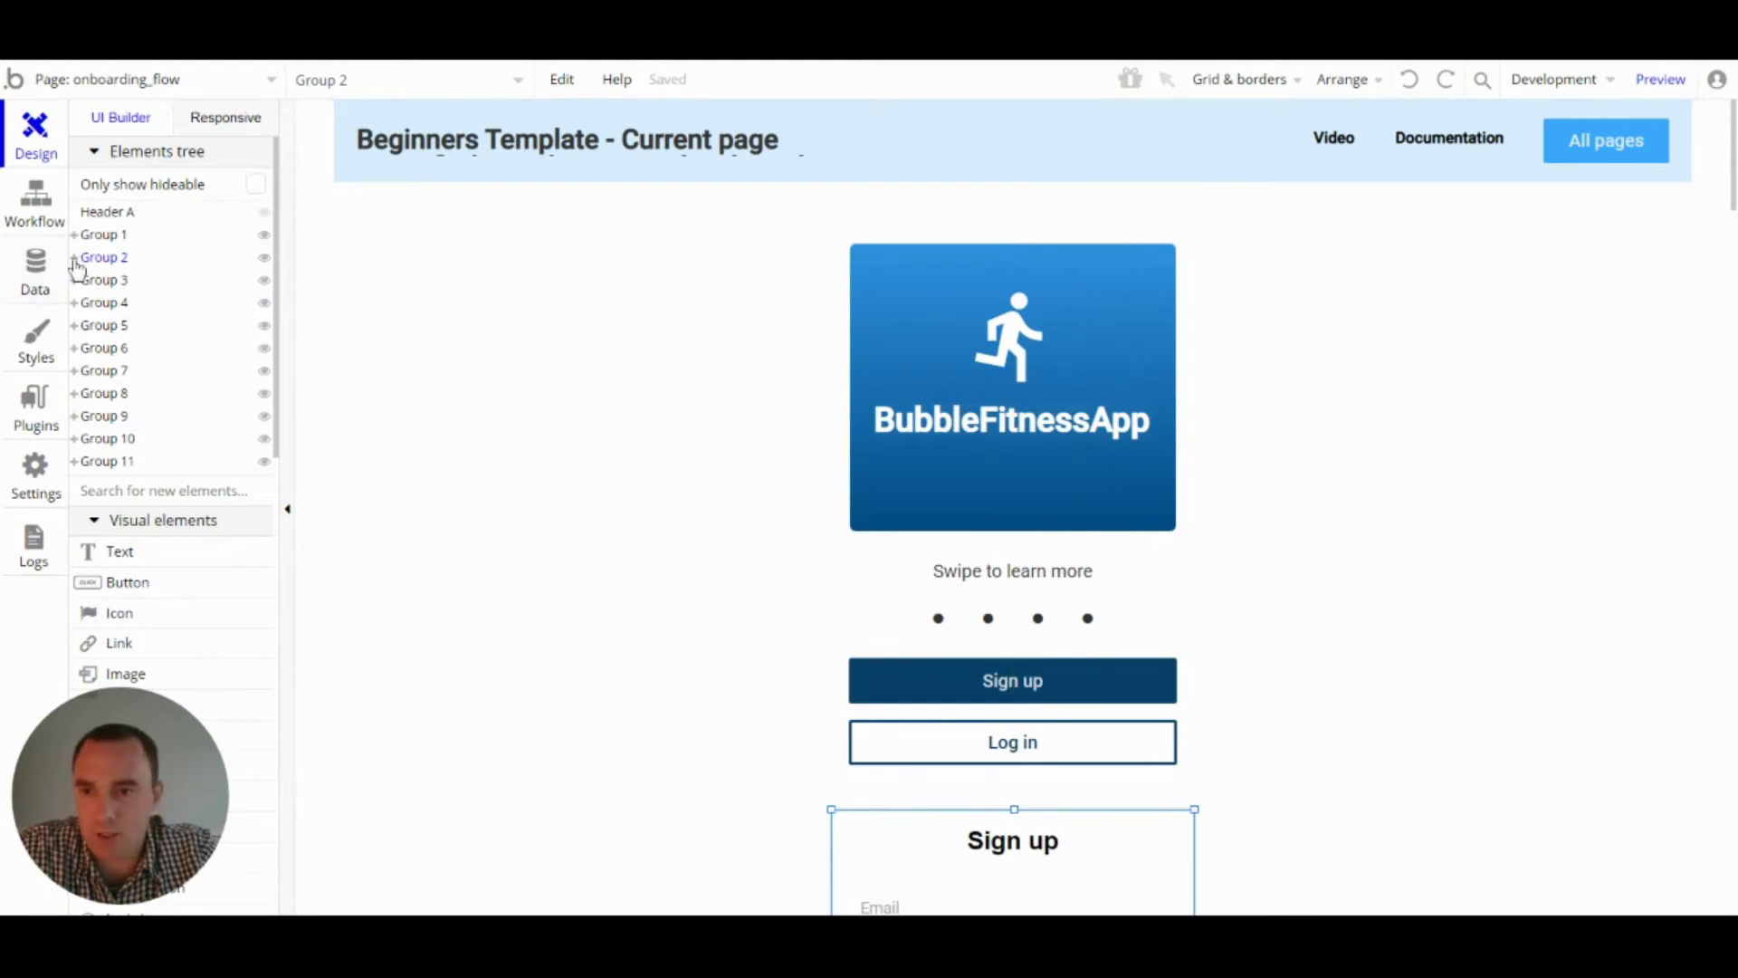
scroll(185, 362, "down", 10)
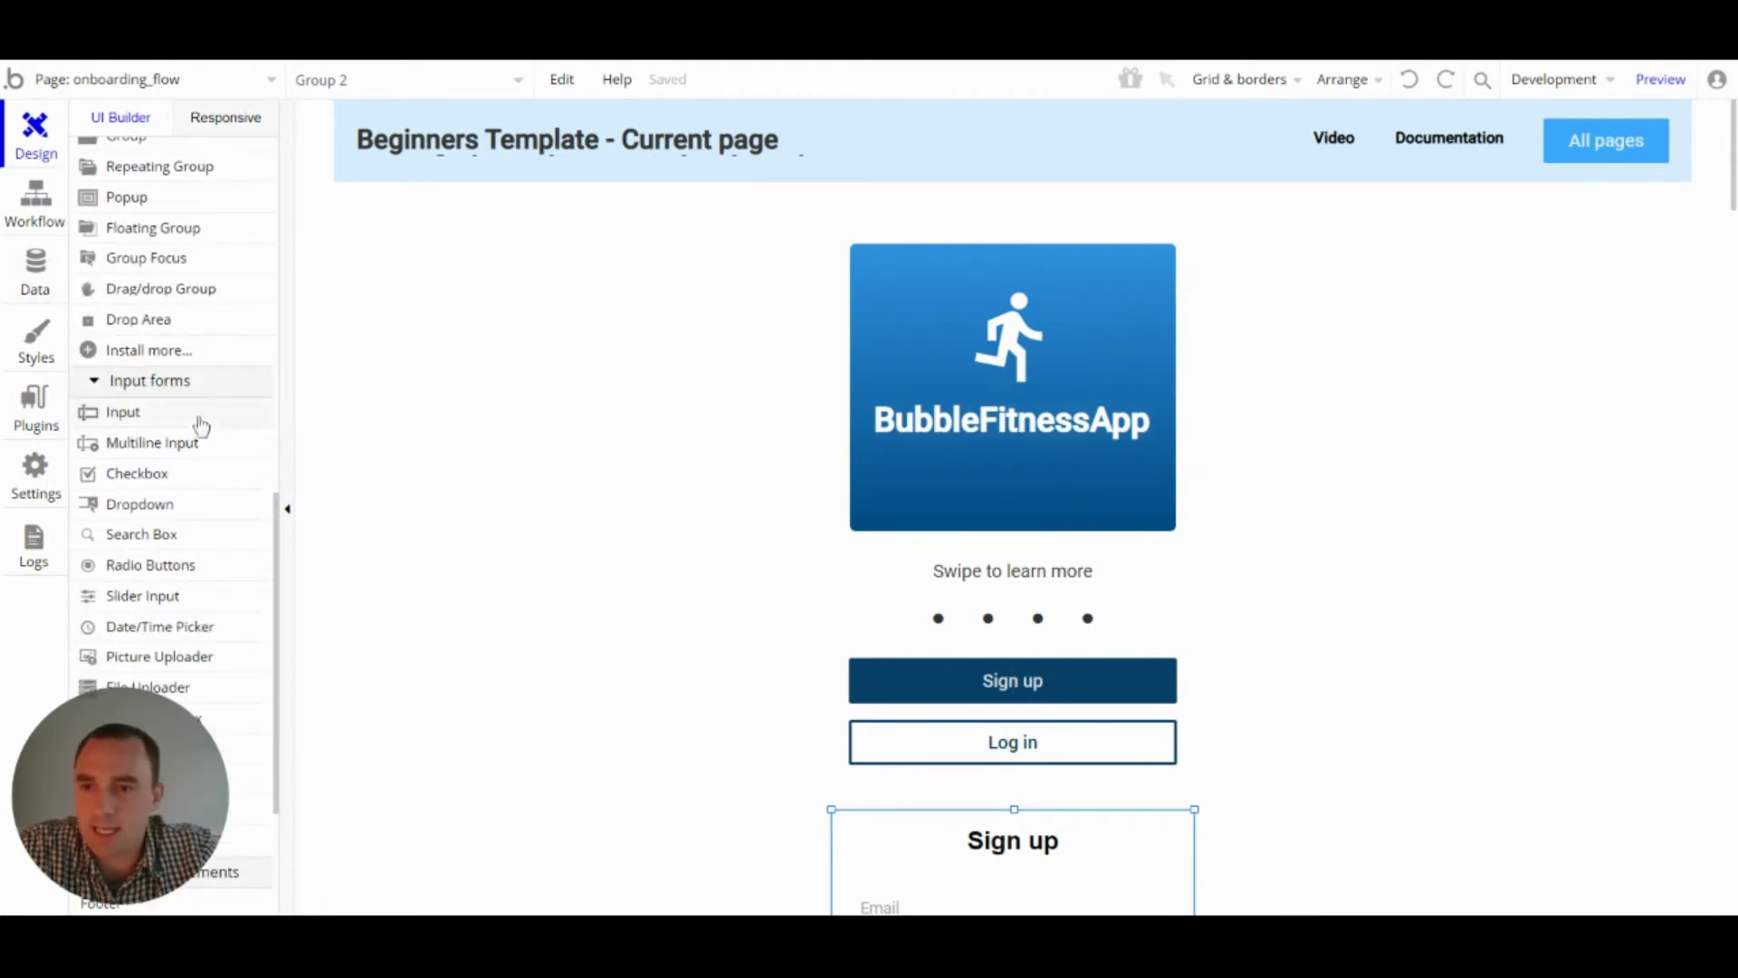
left_click(57, 409)
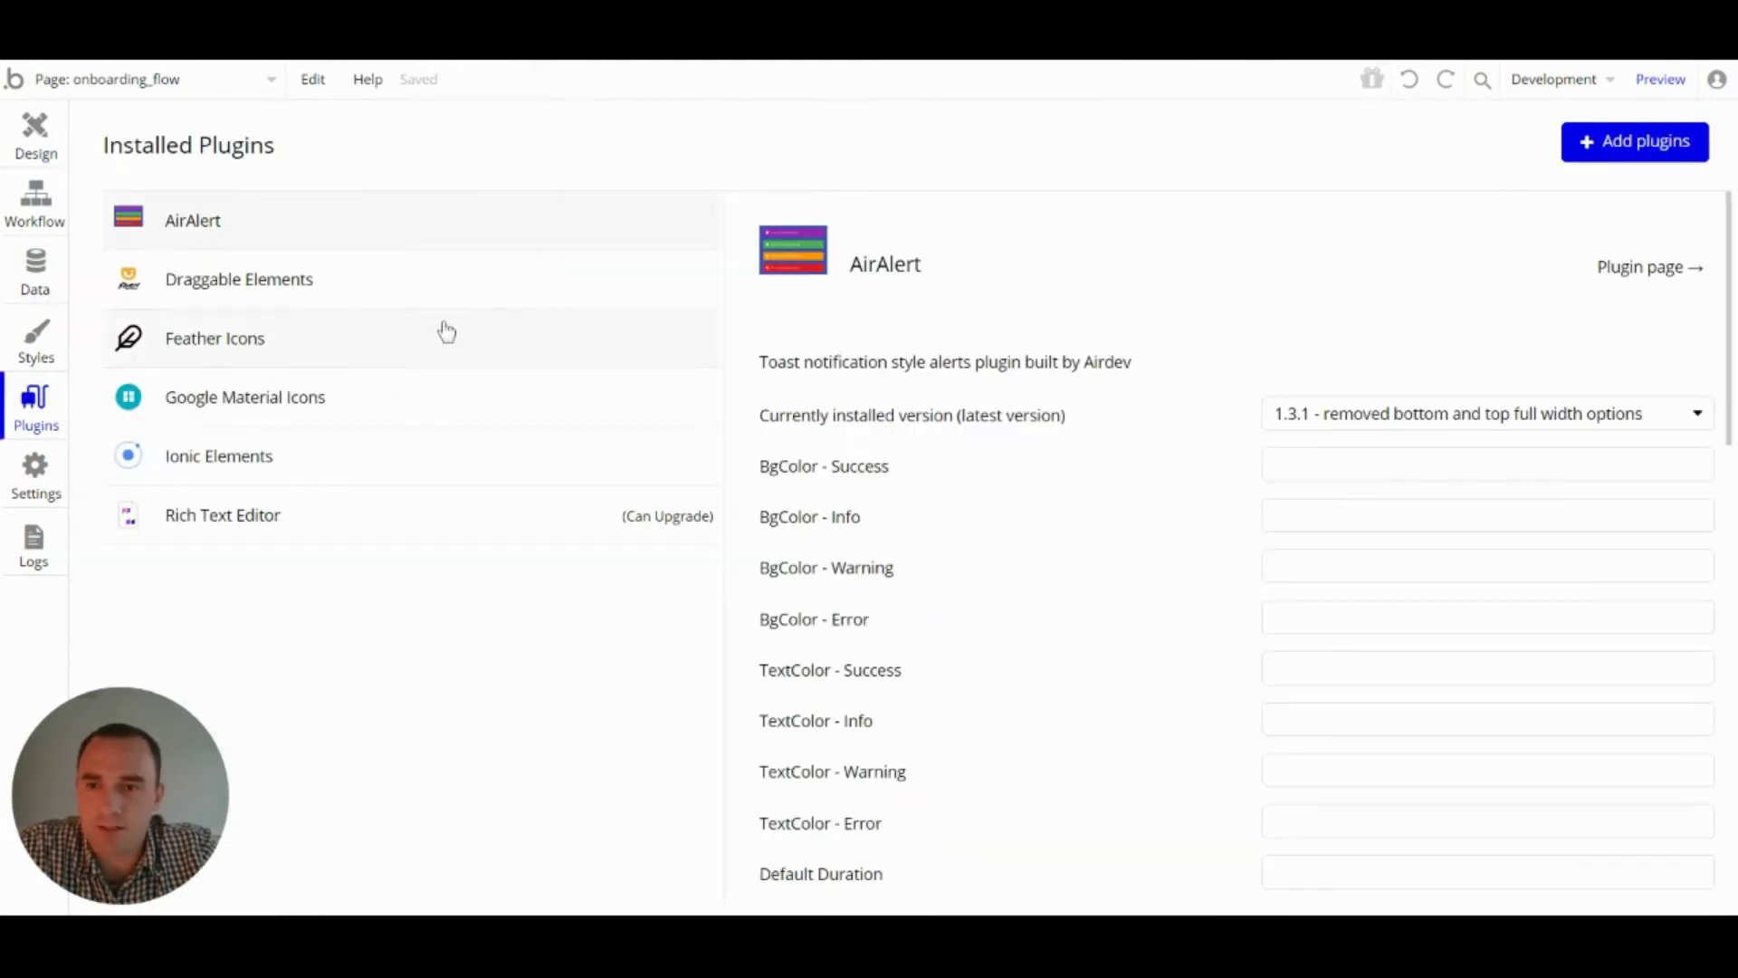
left_click(260, 281)
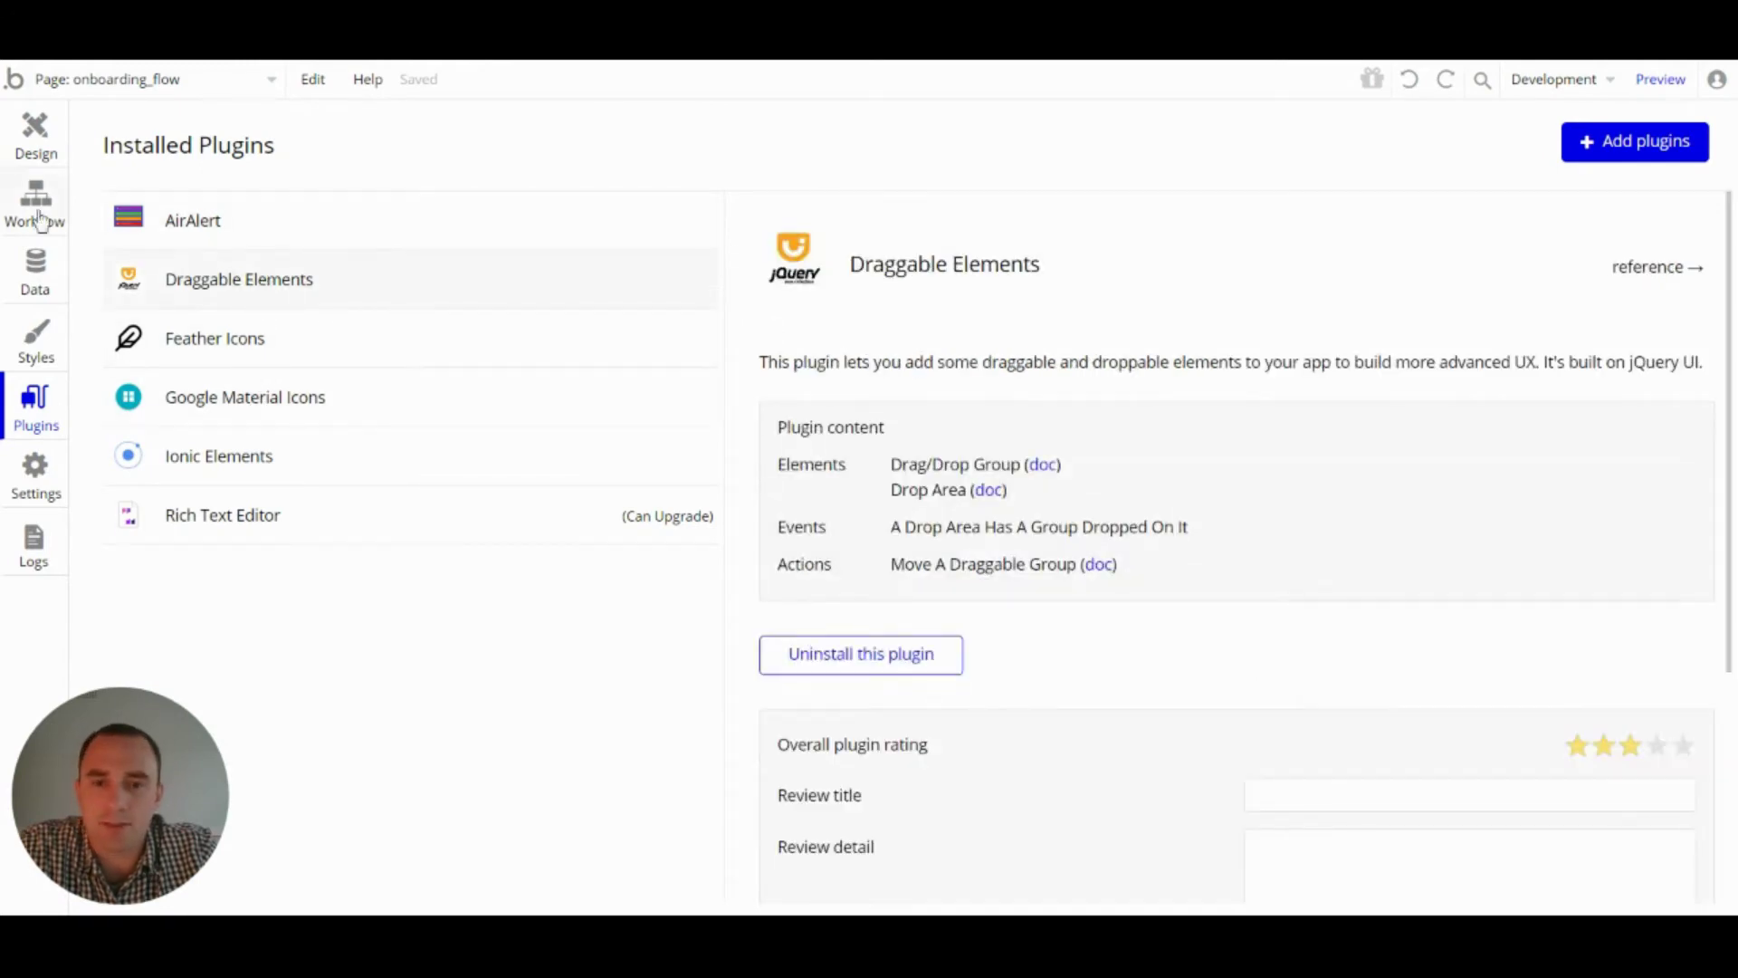
- Go back to the page design and inspect the number data source of the third dot below Swipe to learn more
left_click(25, 134)
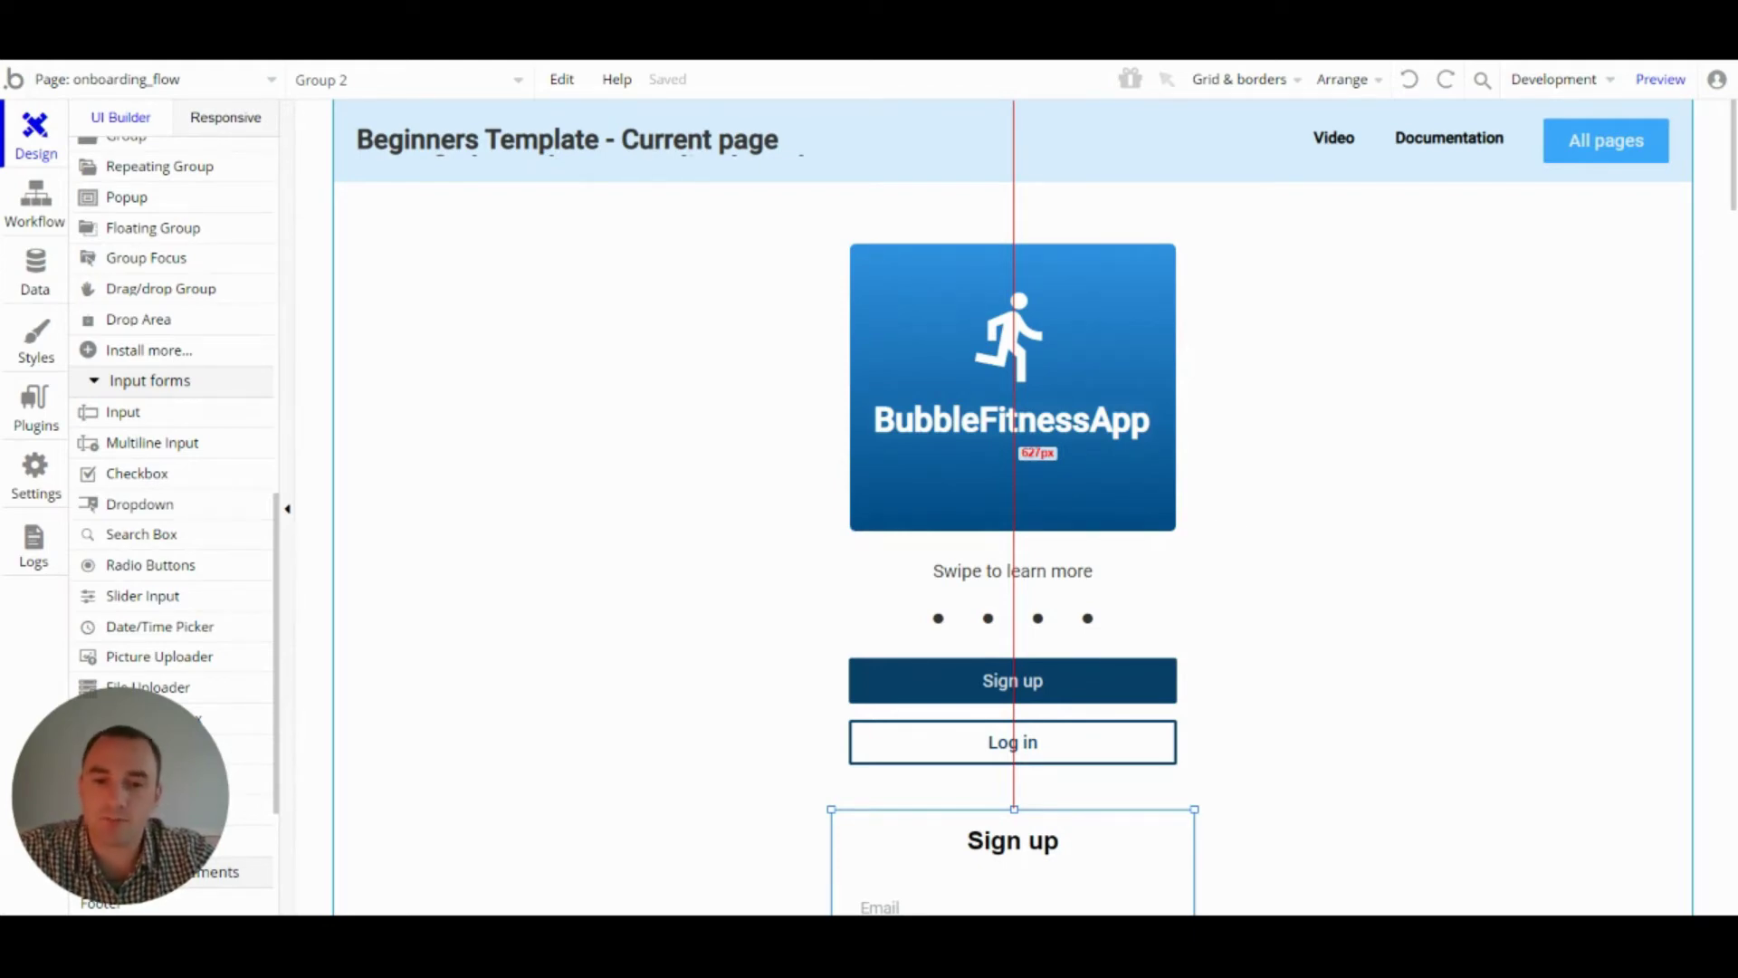
scroll(1238, 528, "down", 4)
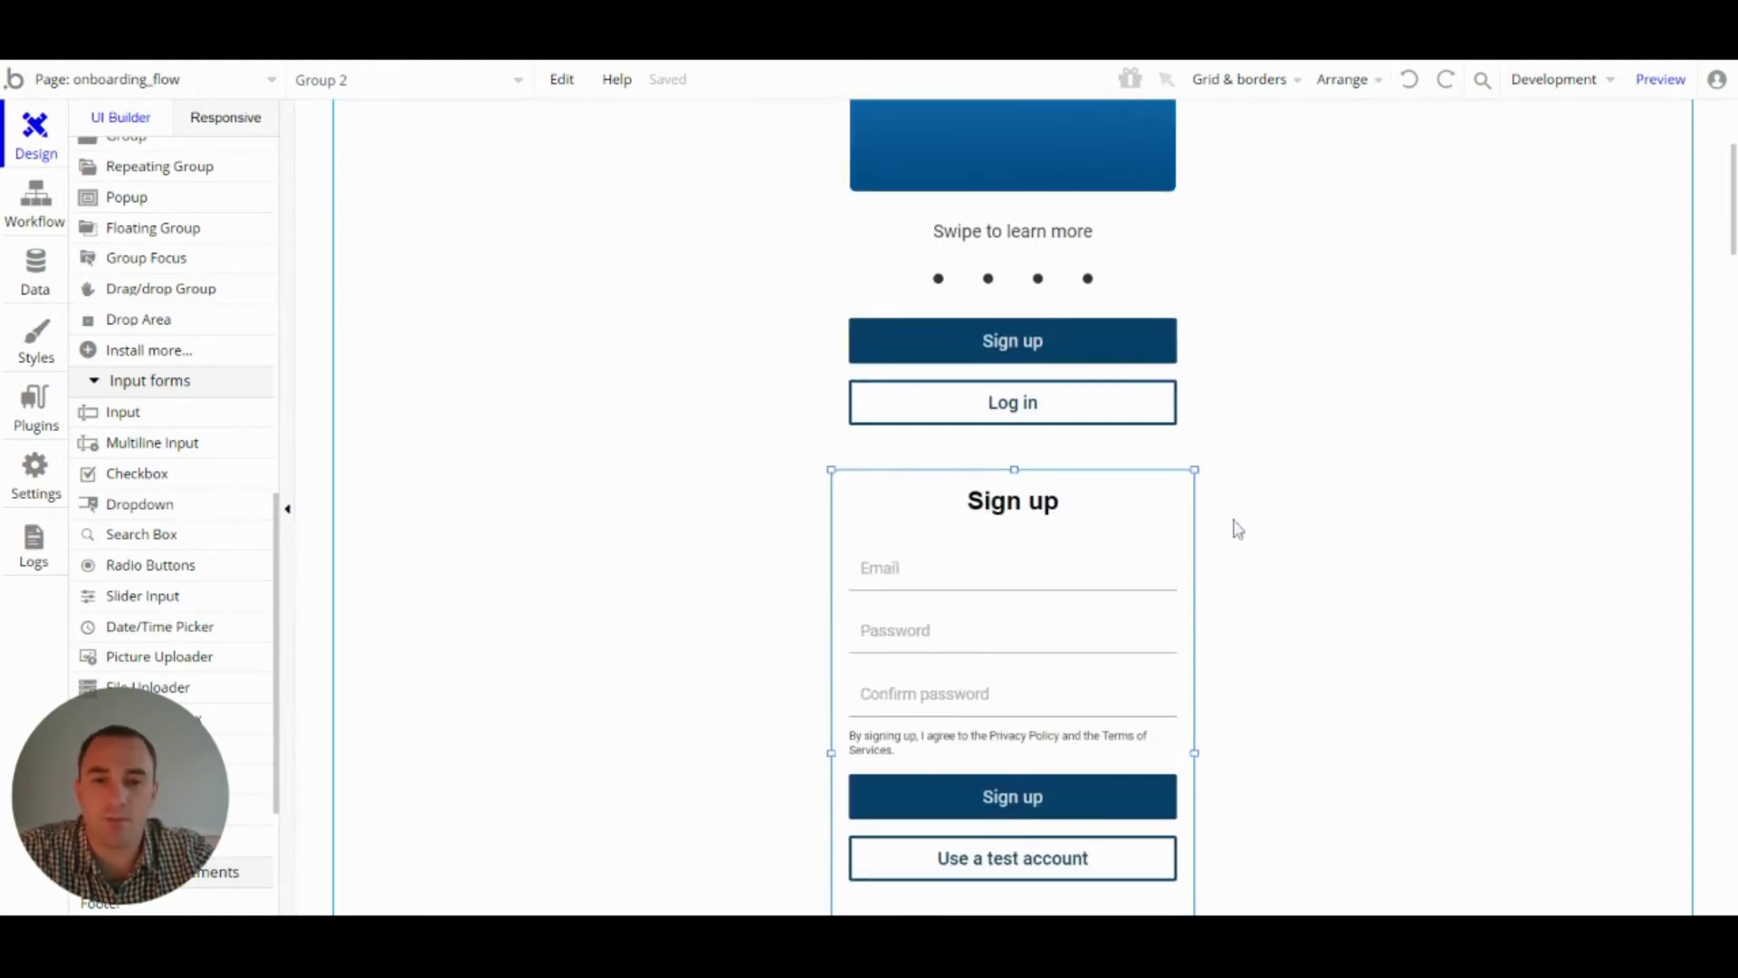
scroll(1245, 528, "up", 3)
scroll(1377, 353, "down", 1)
double_click(1037, 391)
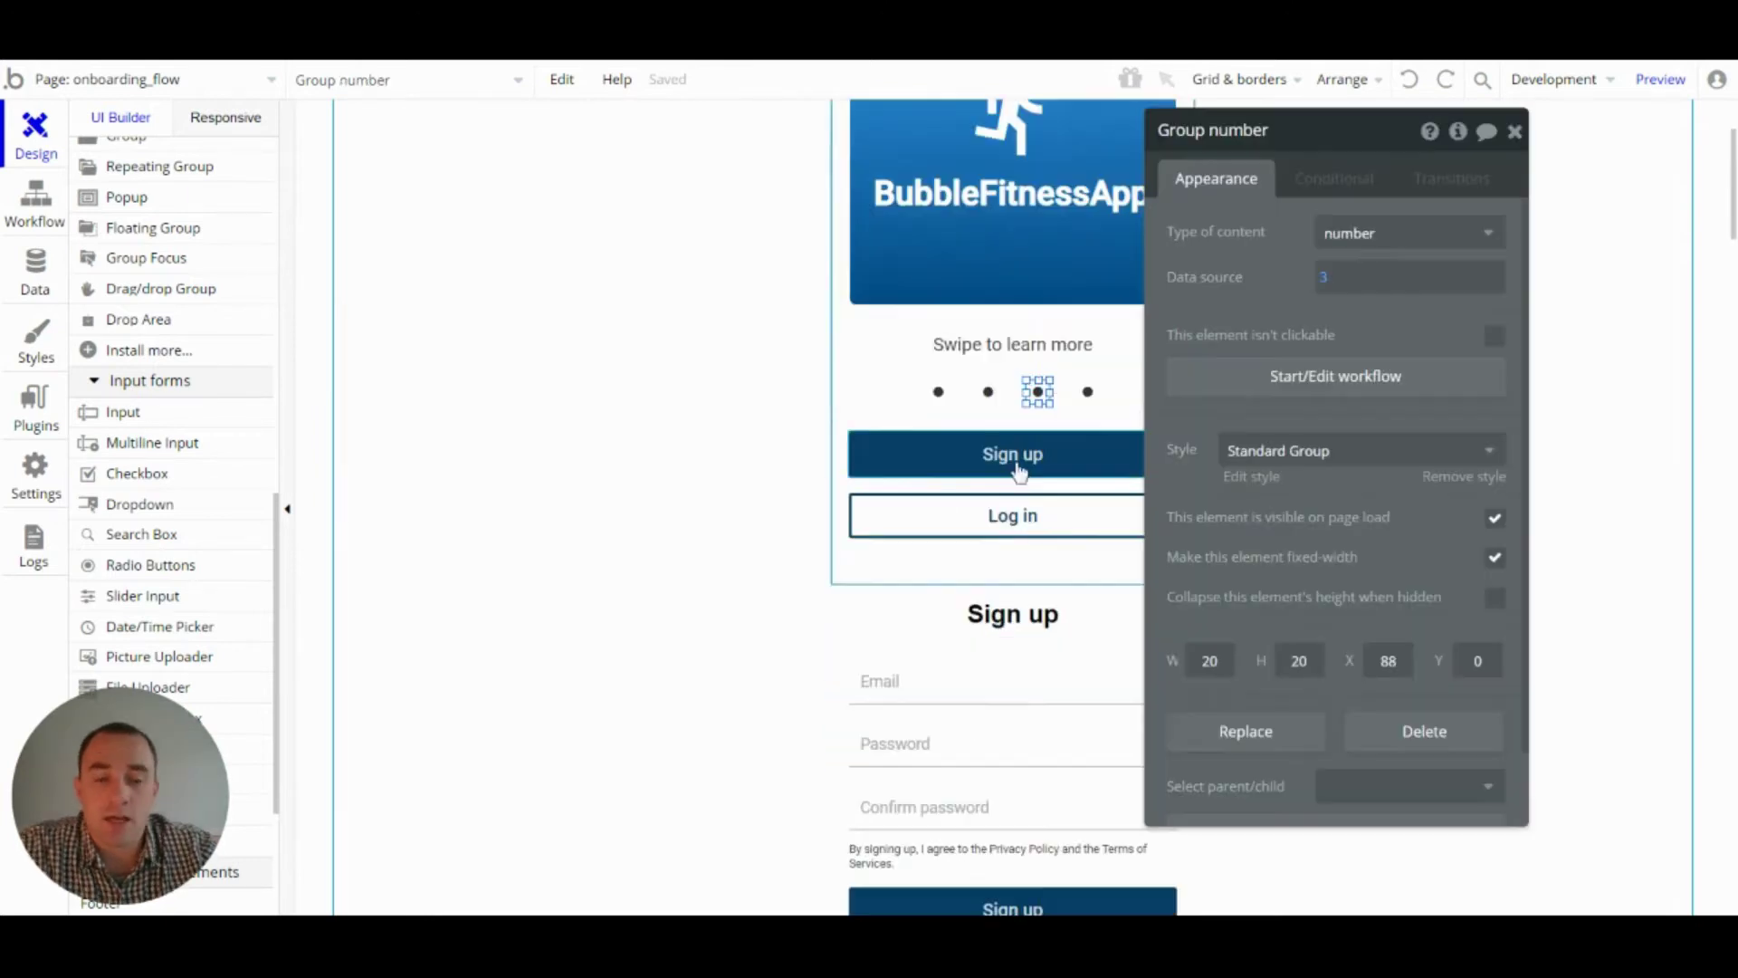
left_click(1514, 132)
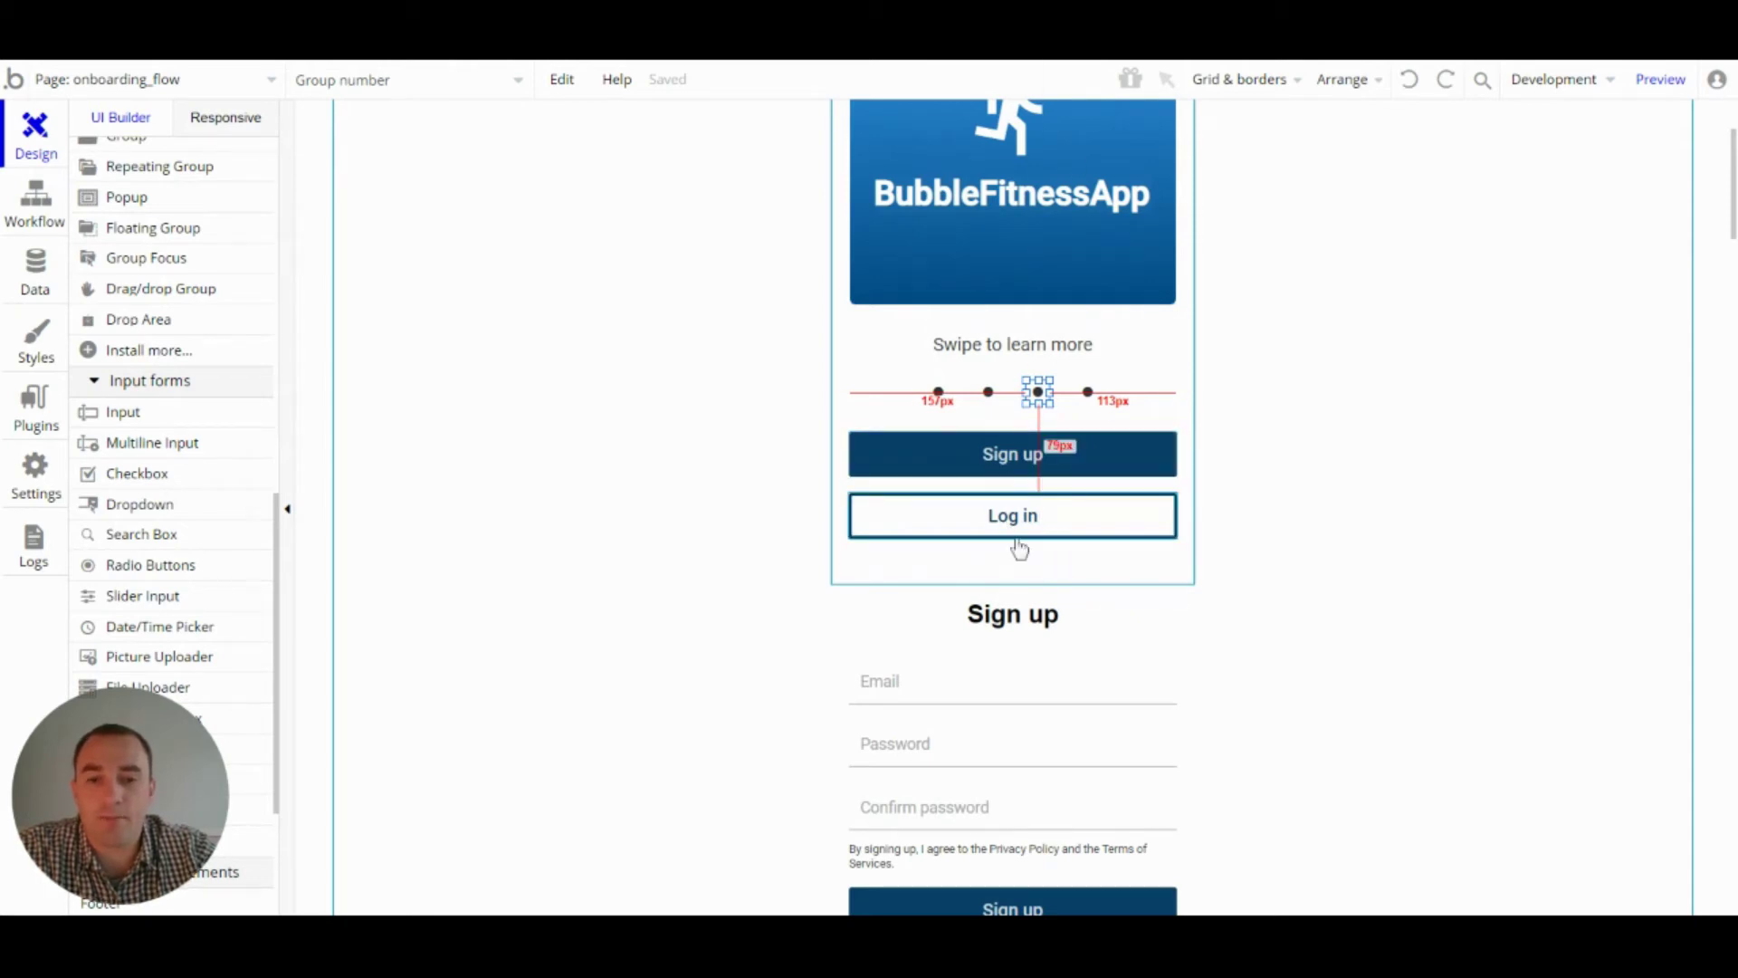
- Check the workflow behind the welcome group's Sign up button and return to the page design
double_click(1017, 455)
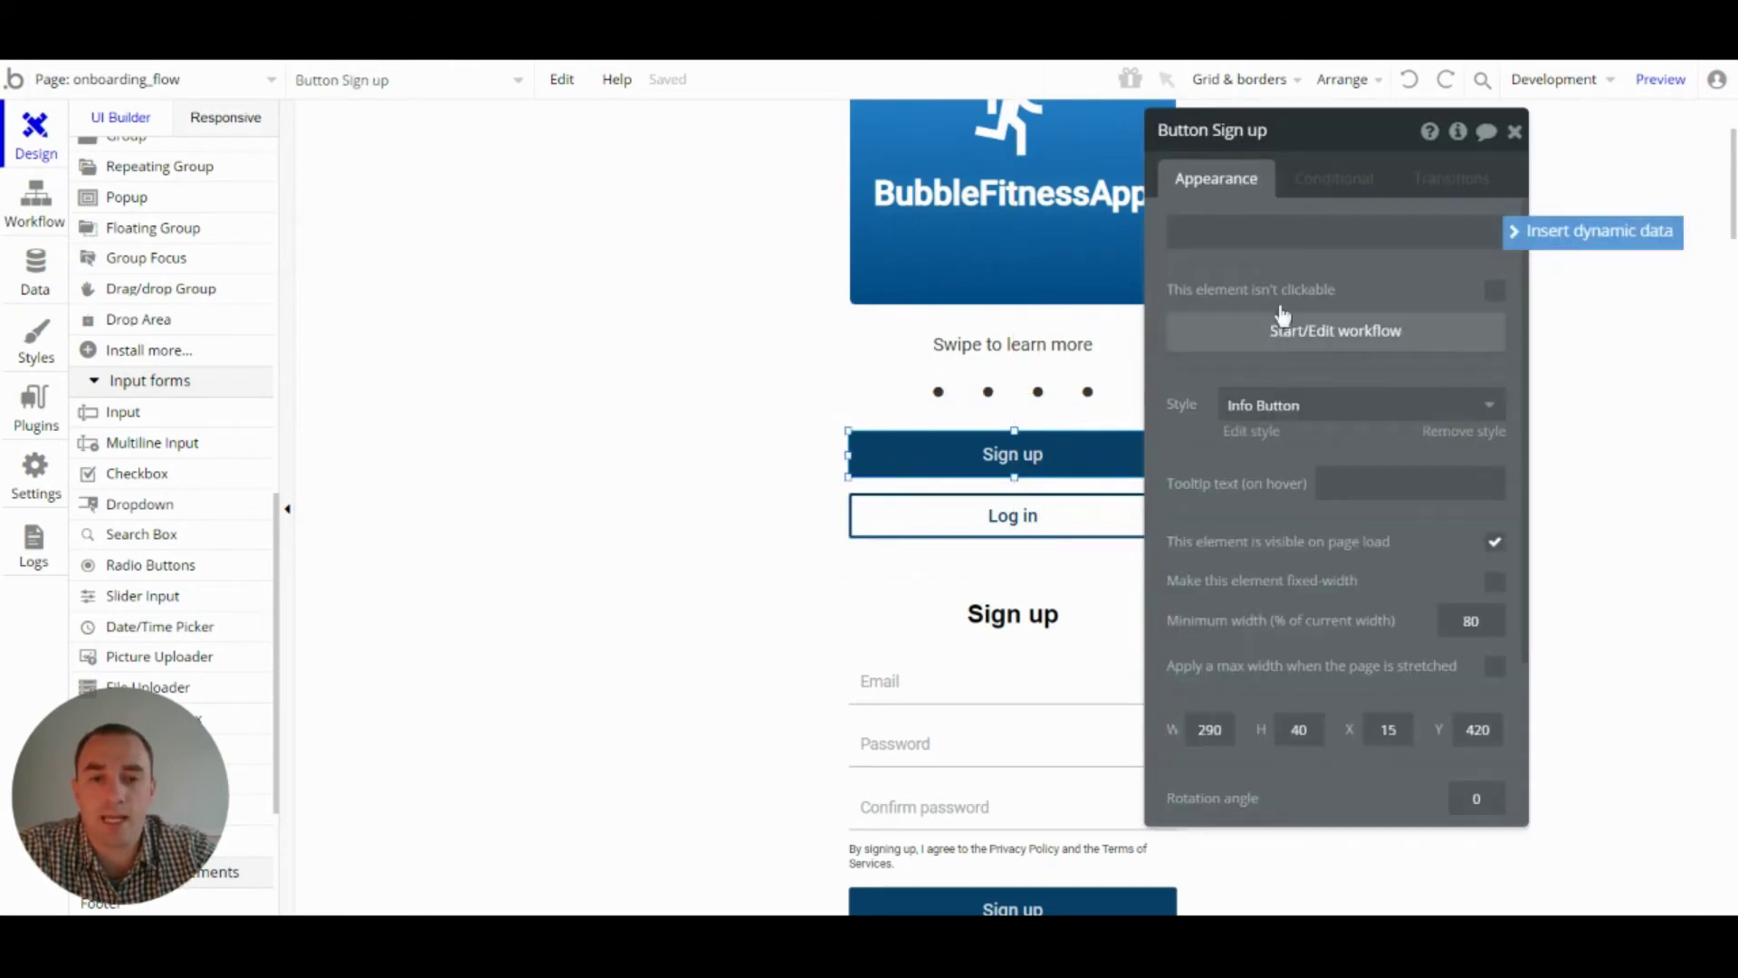
left_click(1298, 355)
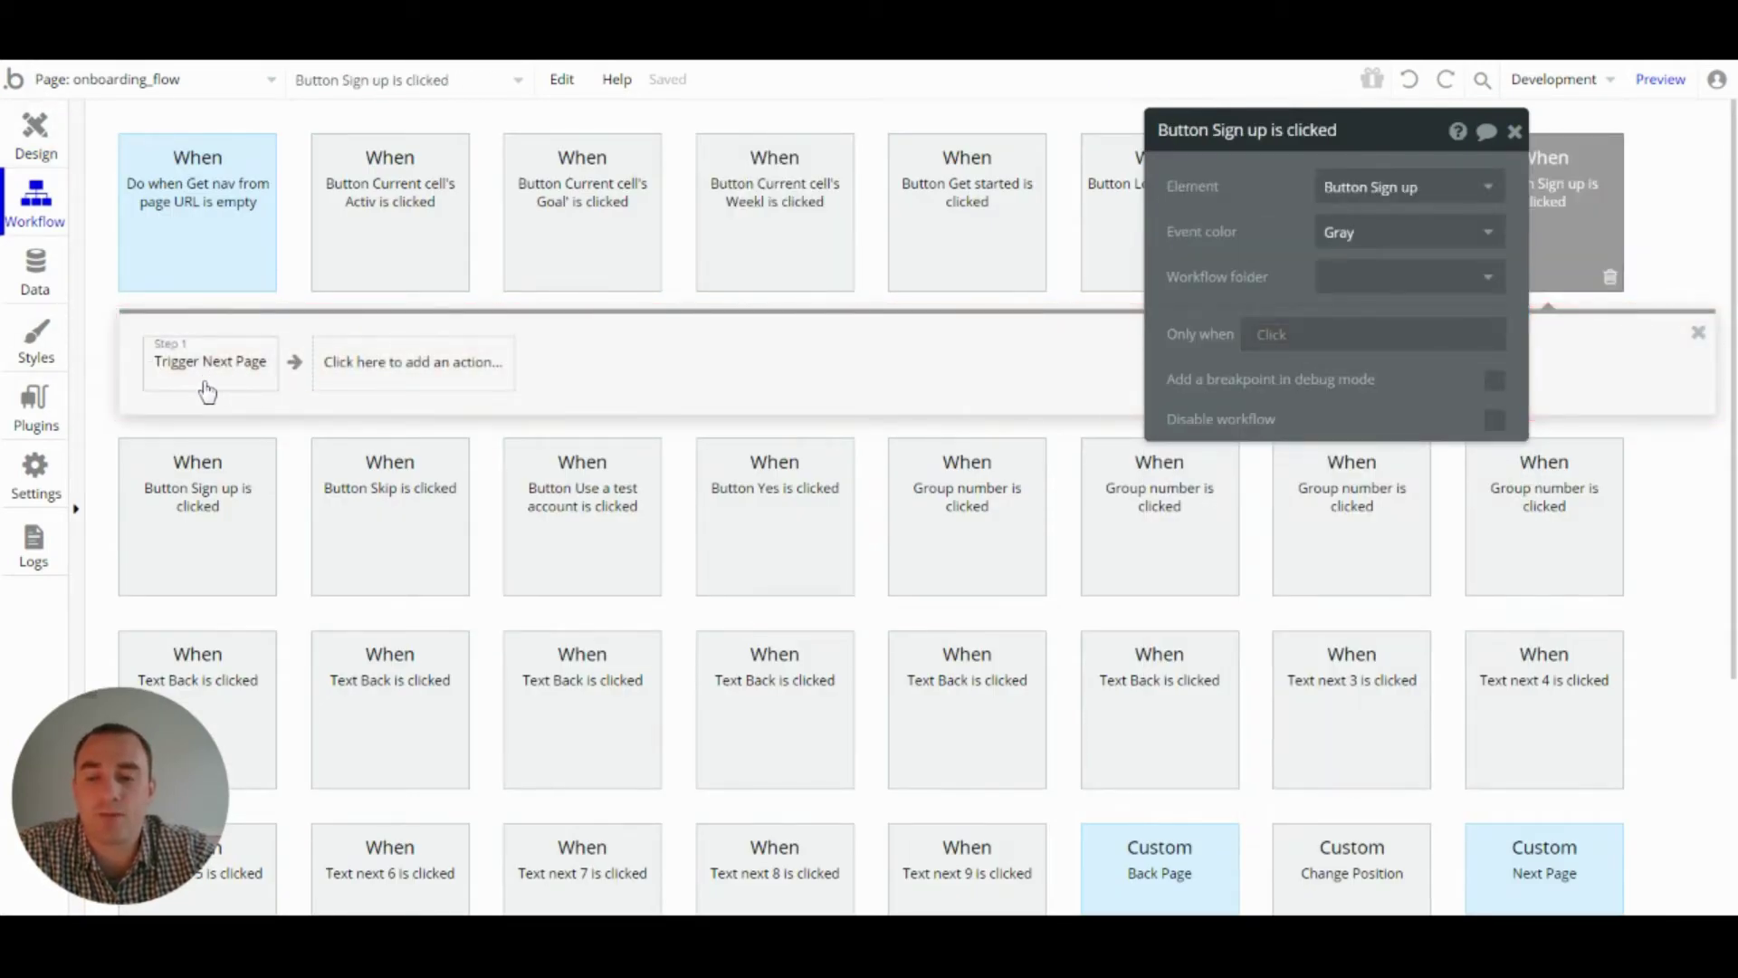
left_click(36, 136)
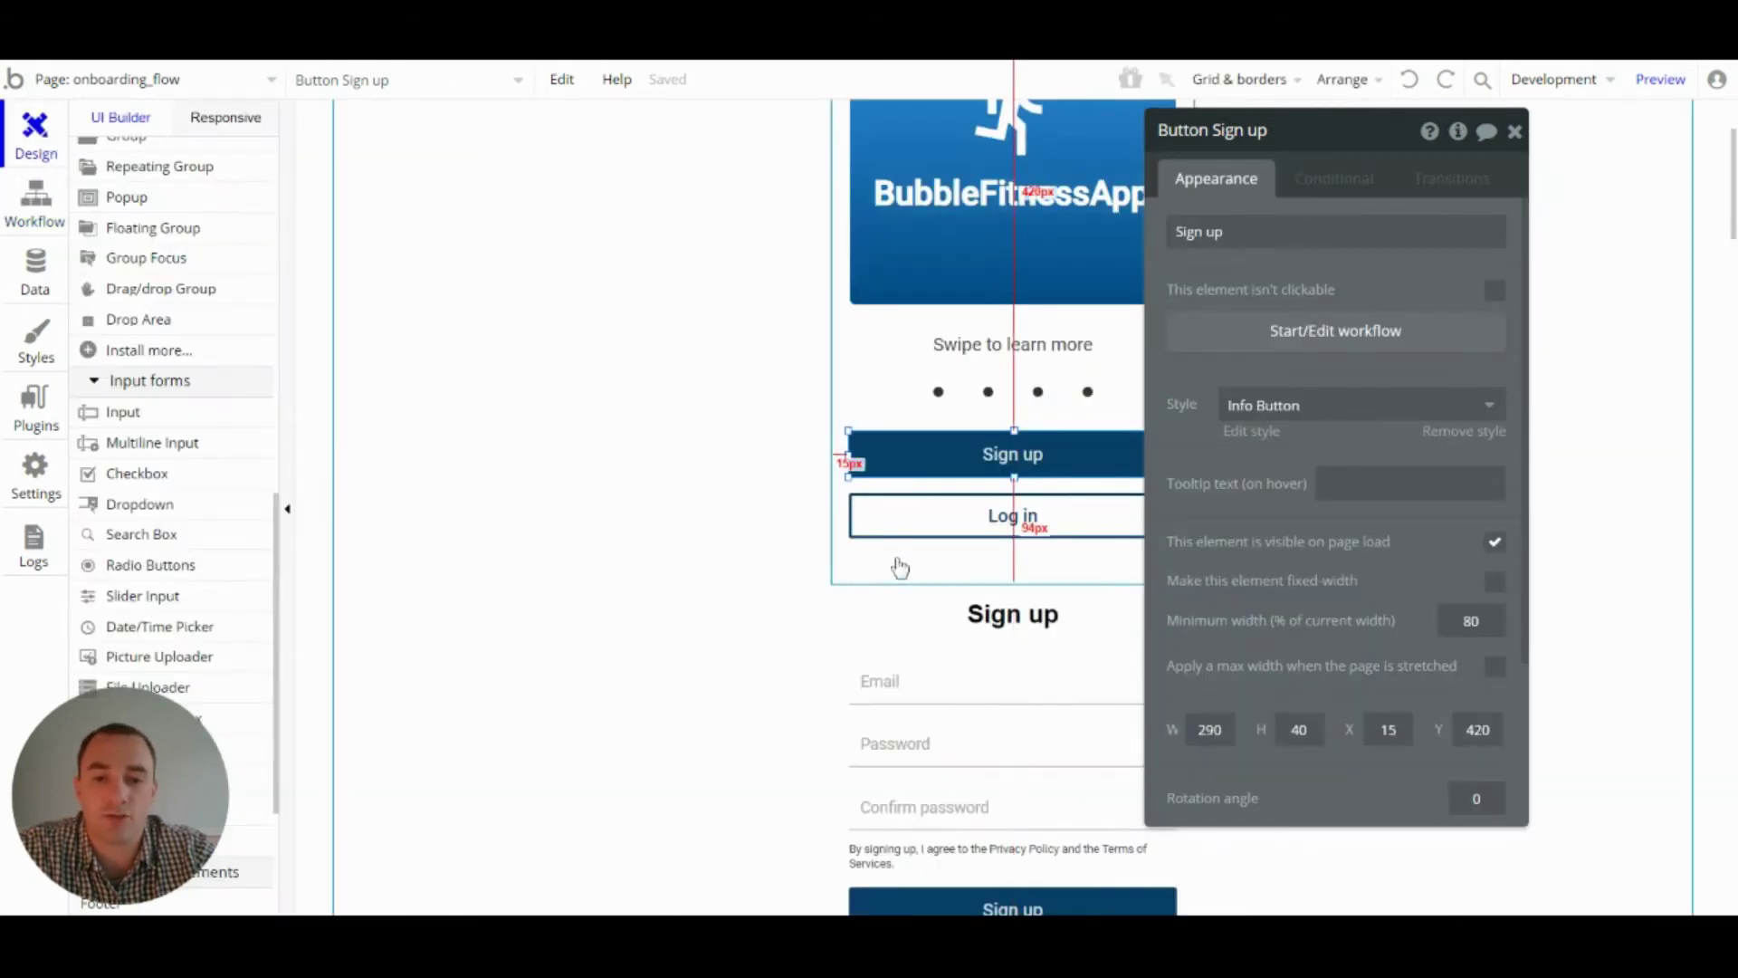
- Look over the welcome group's Log in button, the Sign up group and its Email input
left_click(1000, 523)
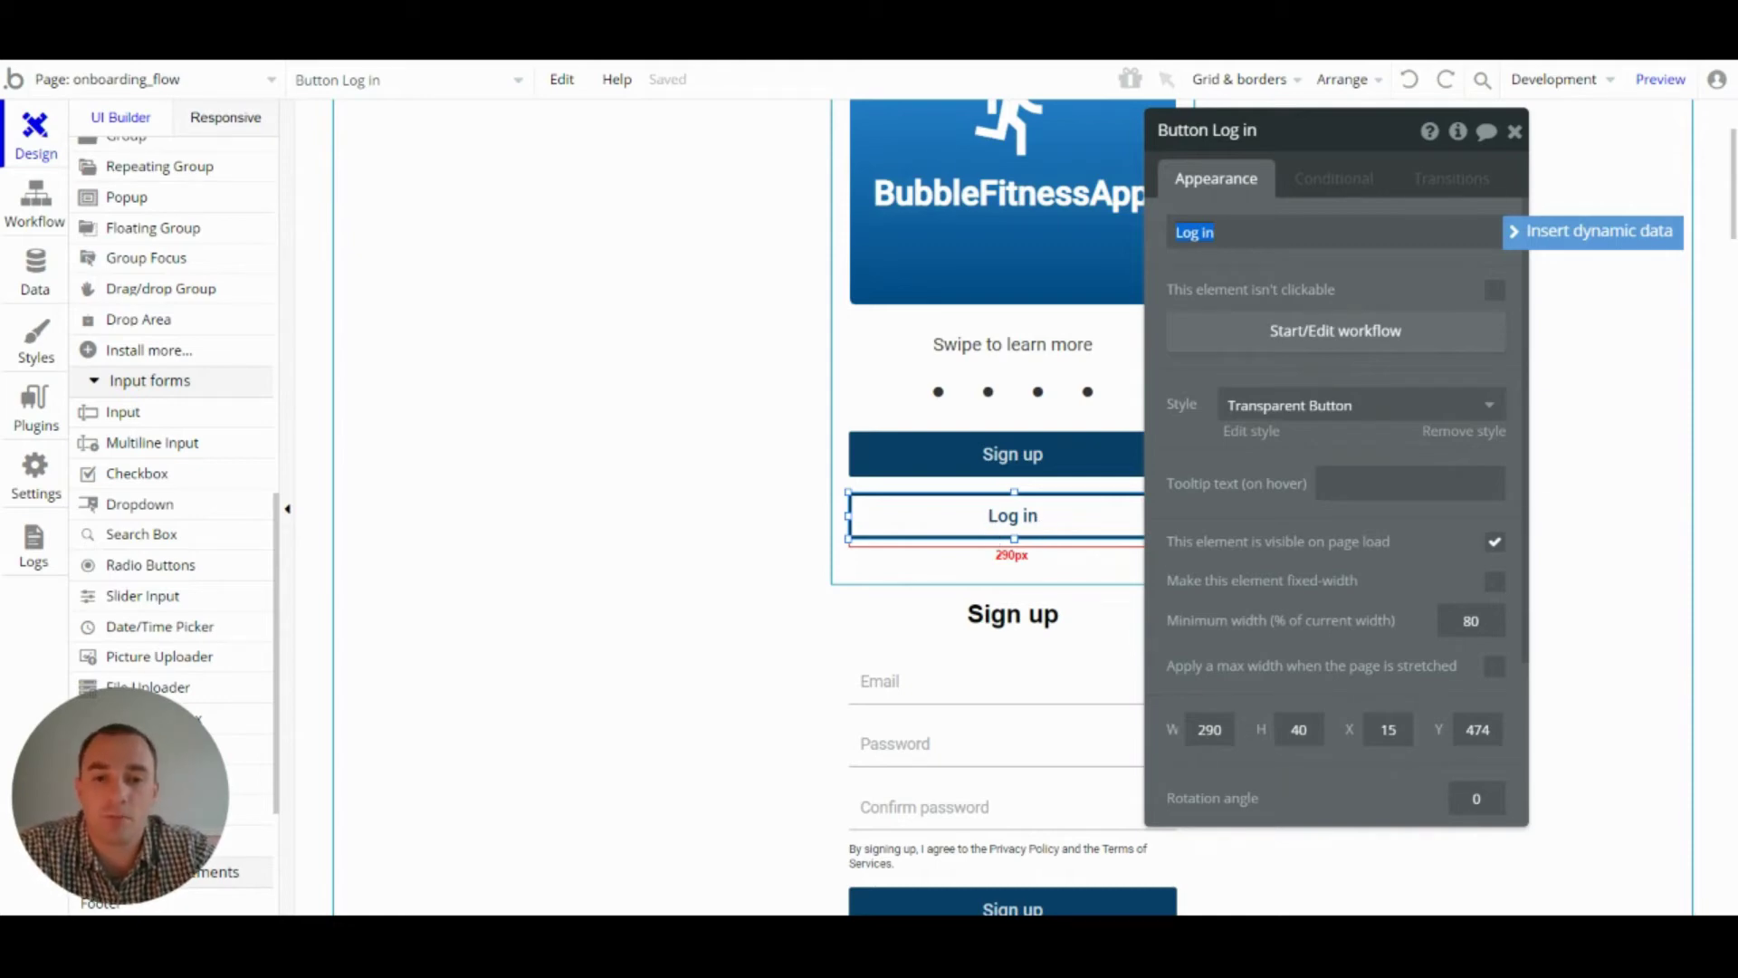
scroll(1047, 473, "down", 4)
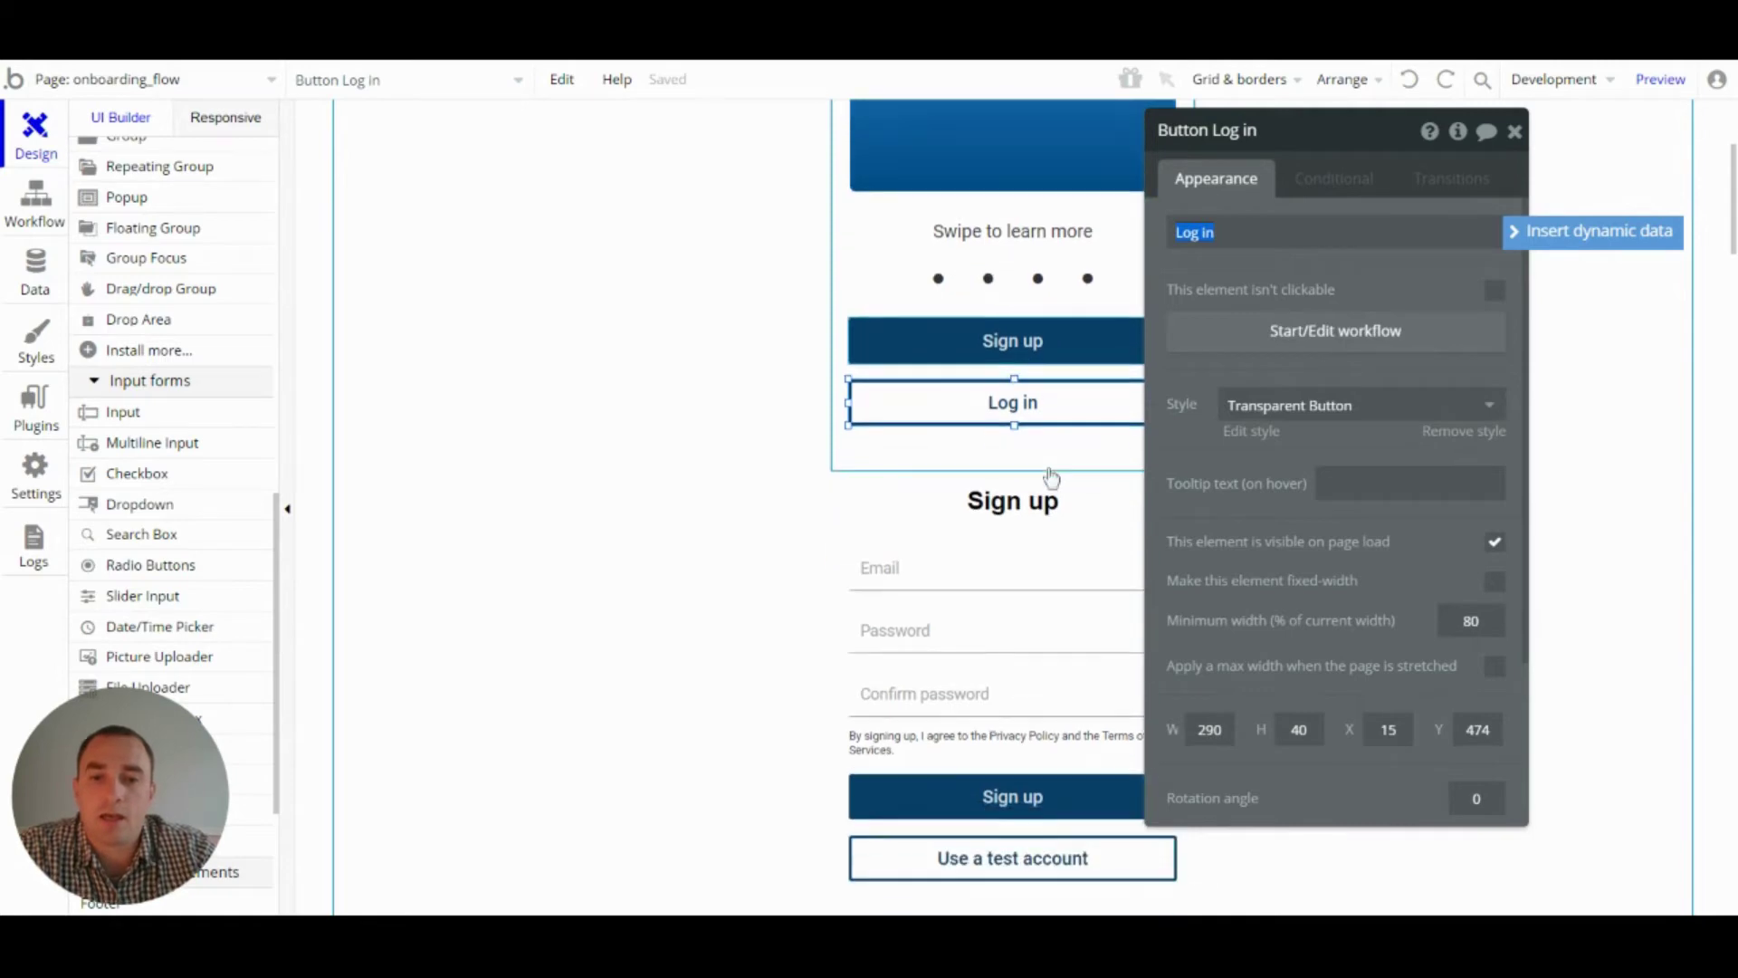
left_click(1515, 131)
left_click(840, 280)
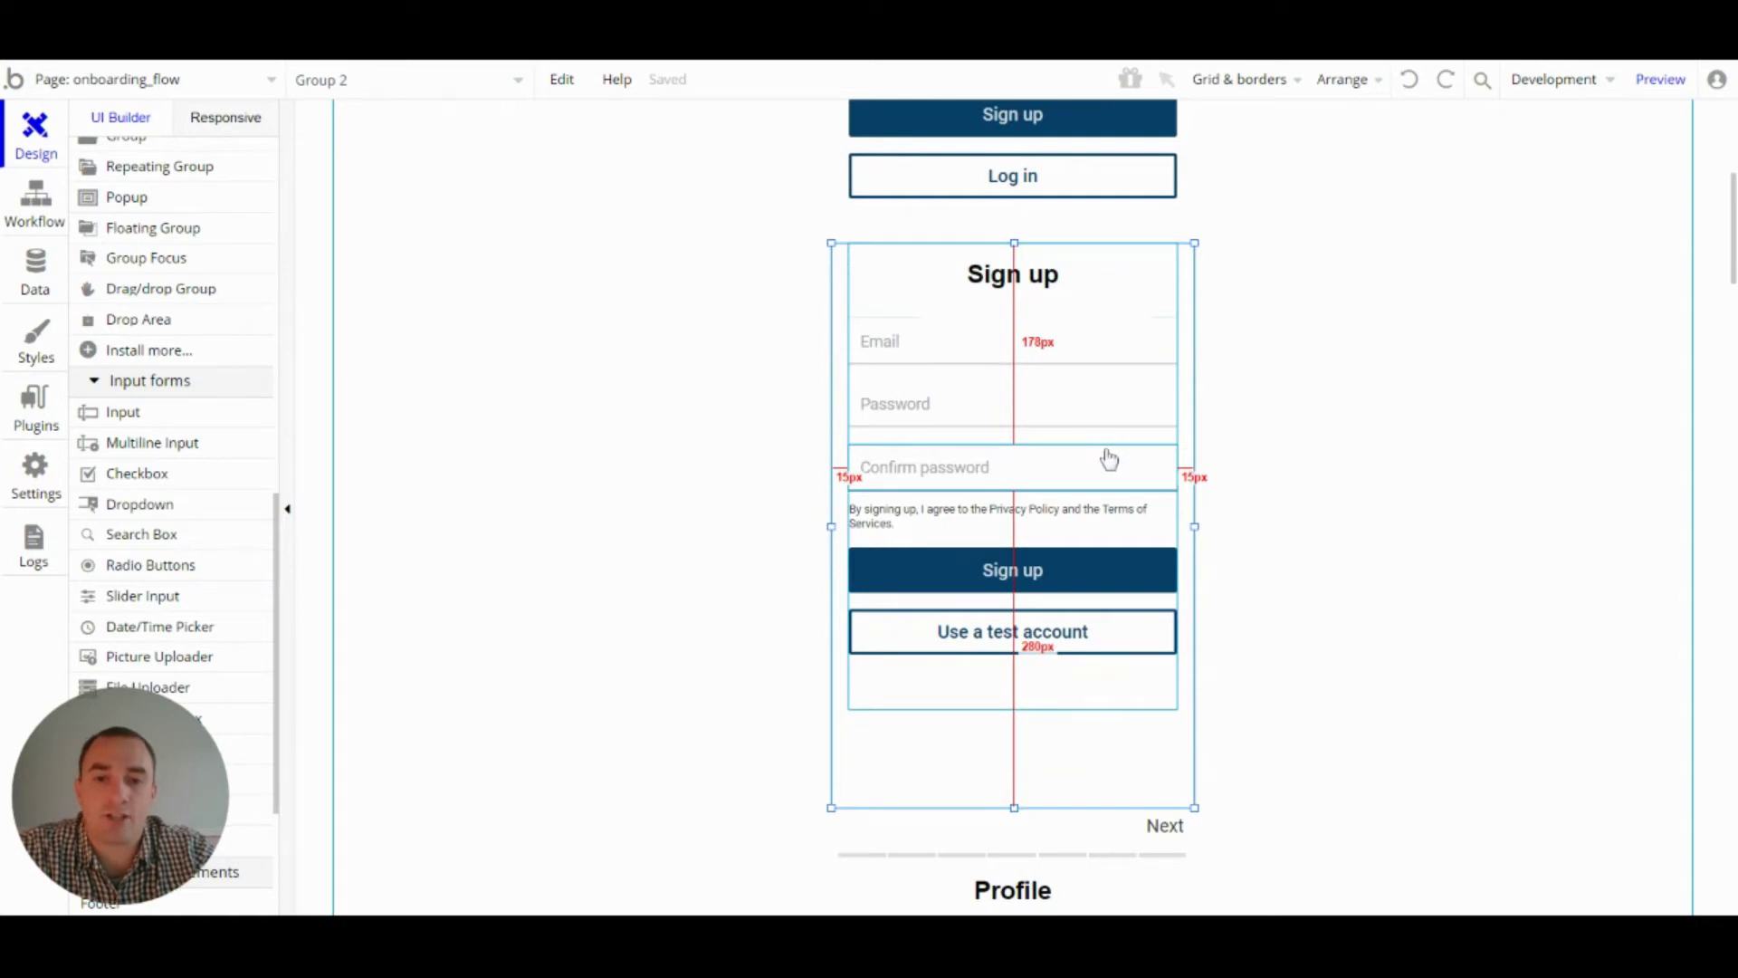
left_click(987, 364)
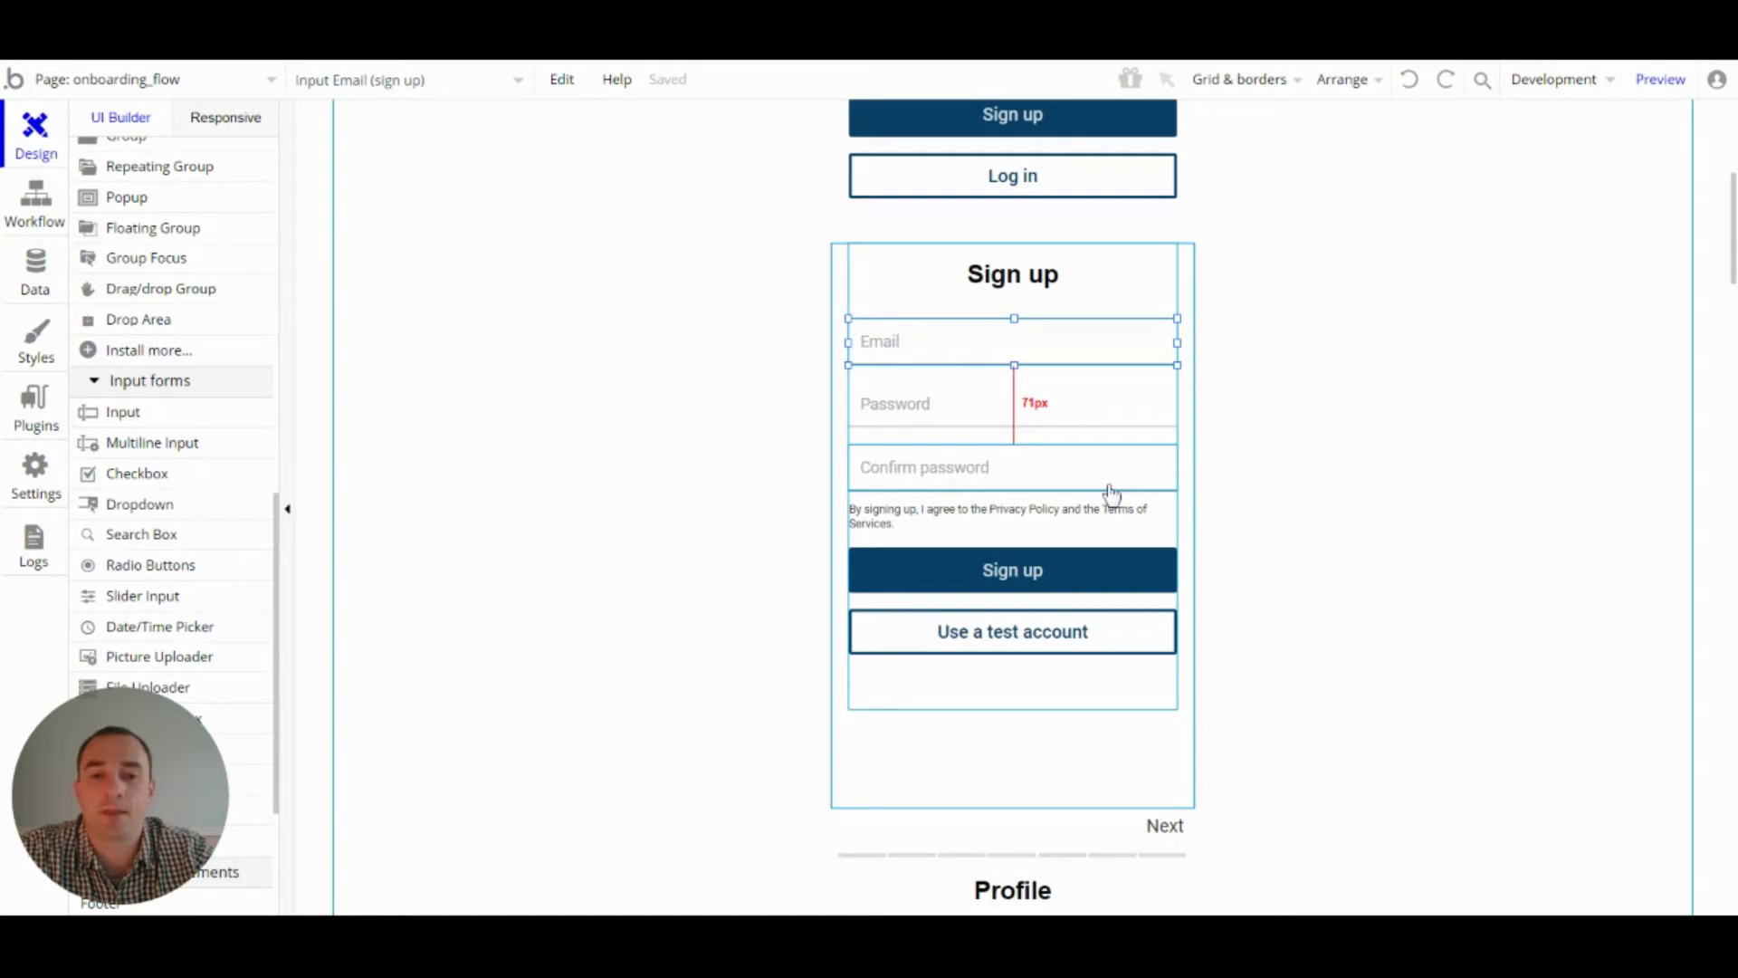
- Examine the Sign the user up and Trigger Next Page actions behind the sign-up form's Sign up button, and return to the design
double_click(1021, 578)
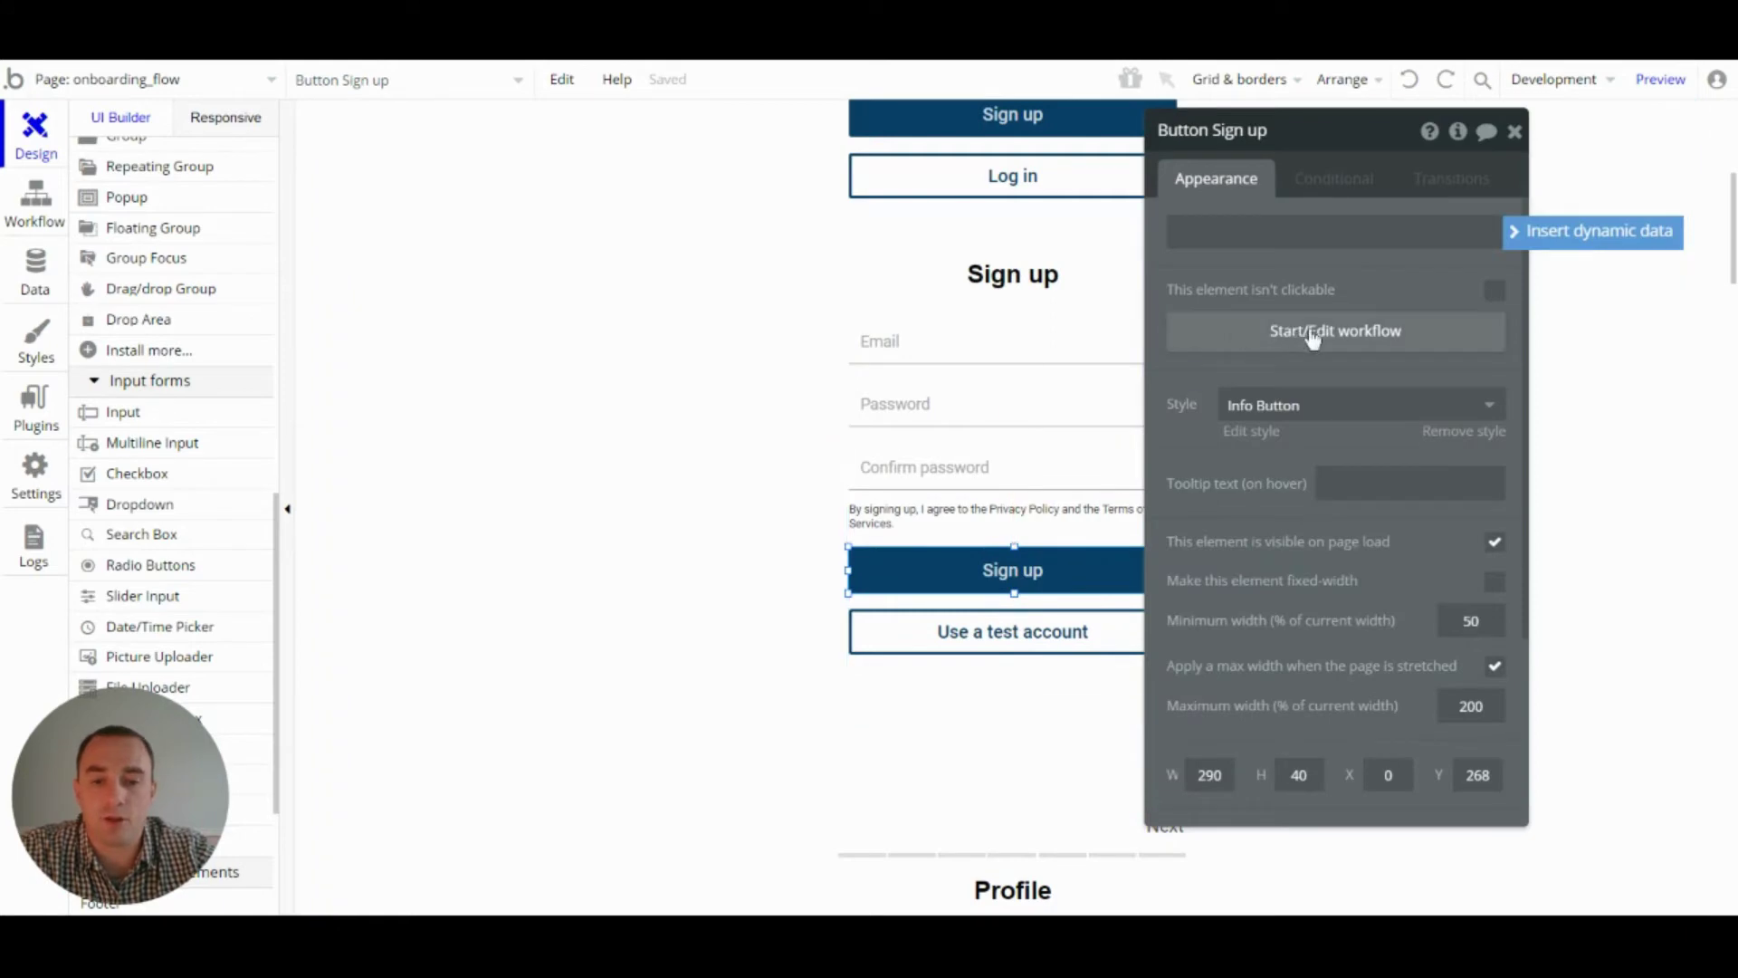
left_click(1312, 332)
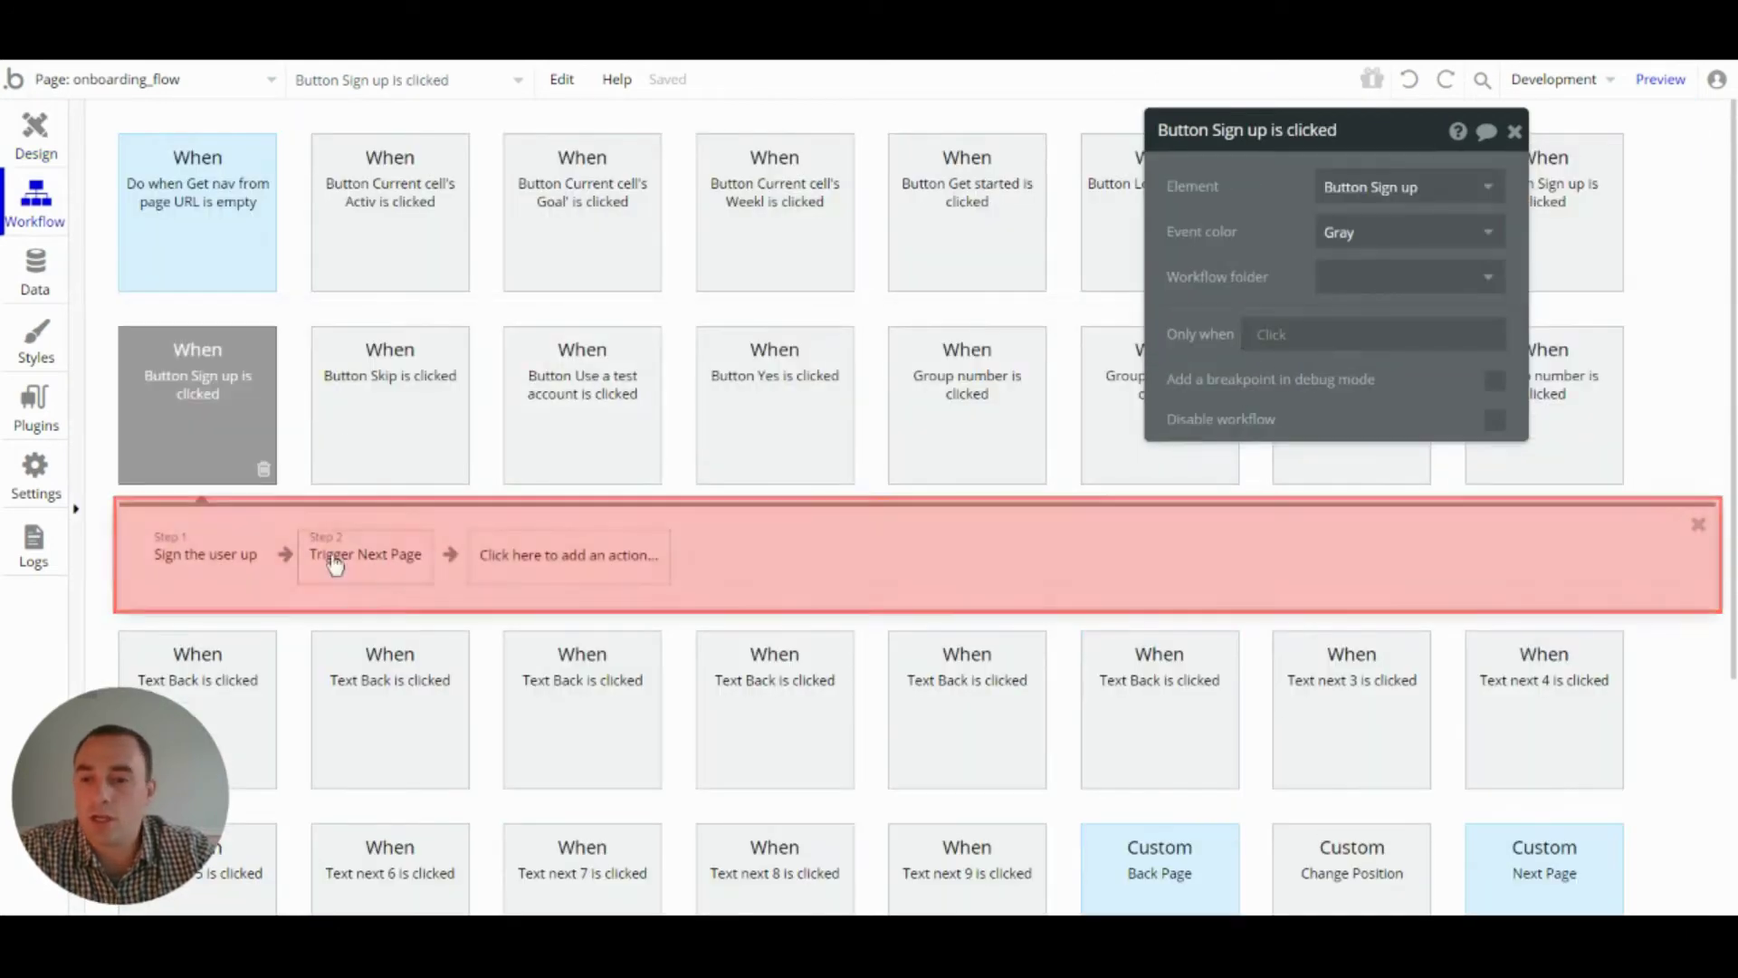
left_click(204, 561)
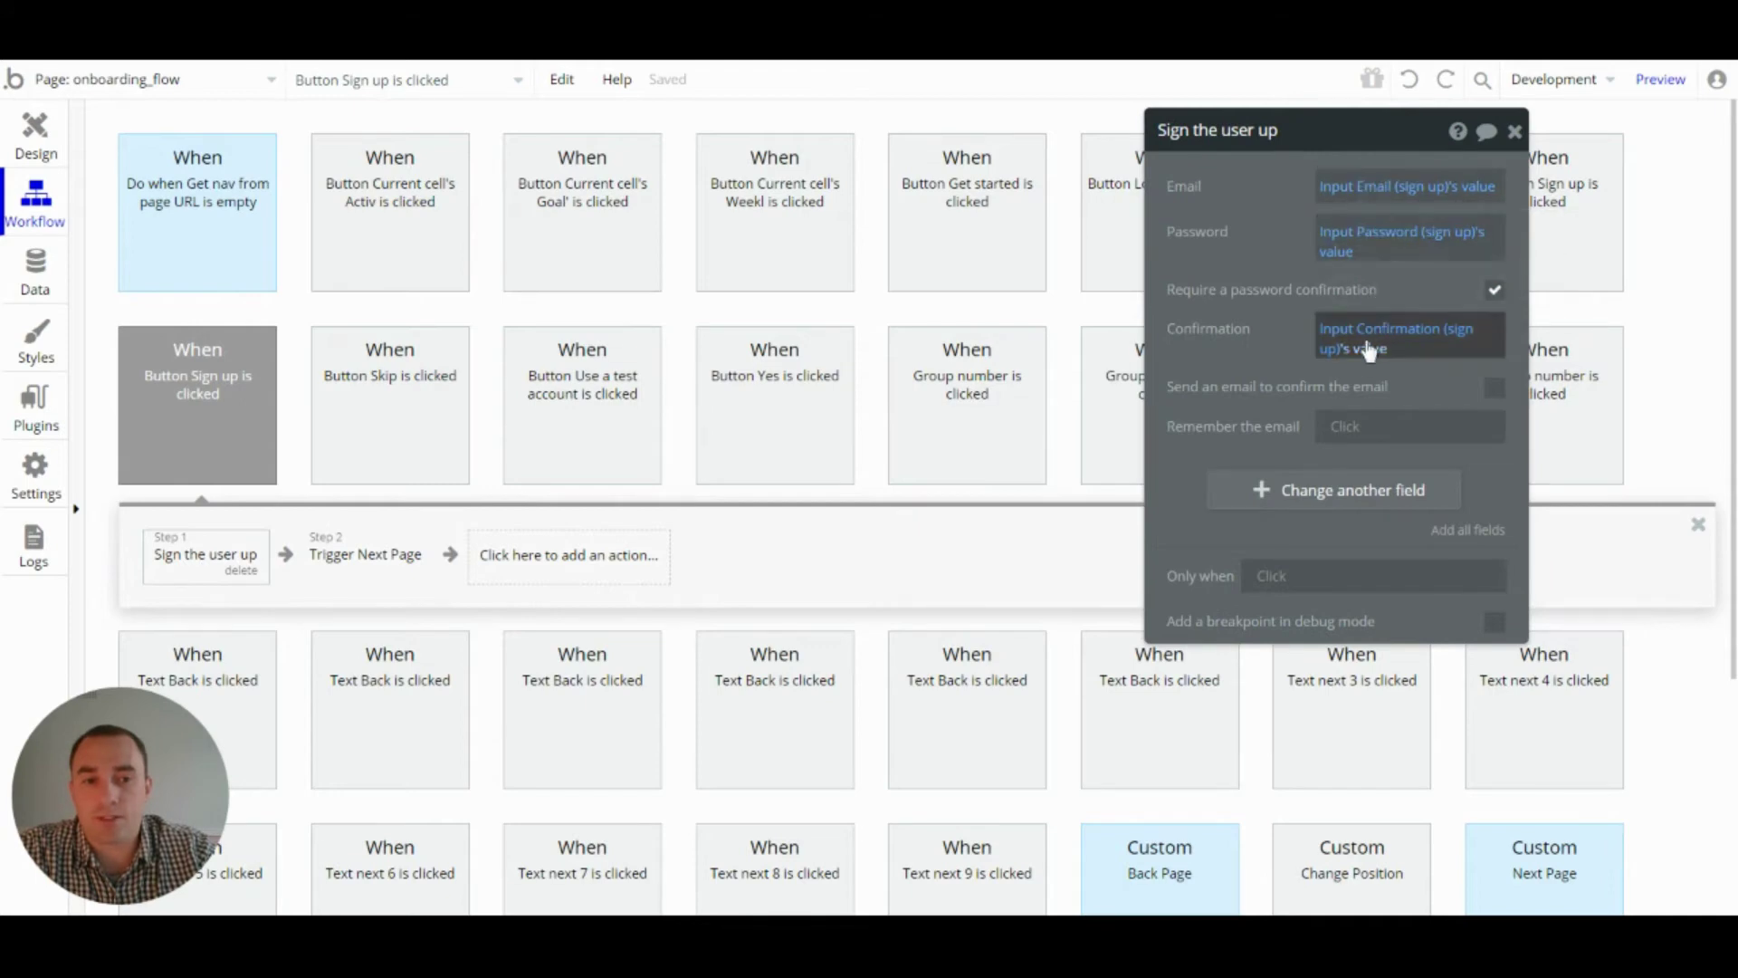
left_click(385, 555)
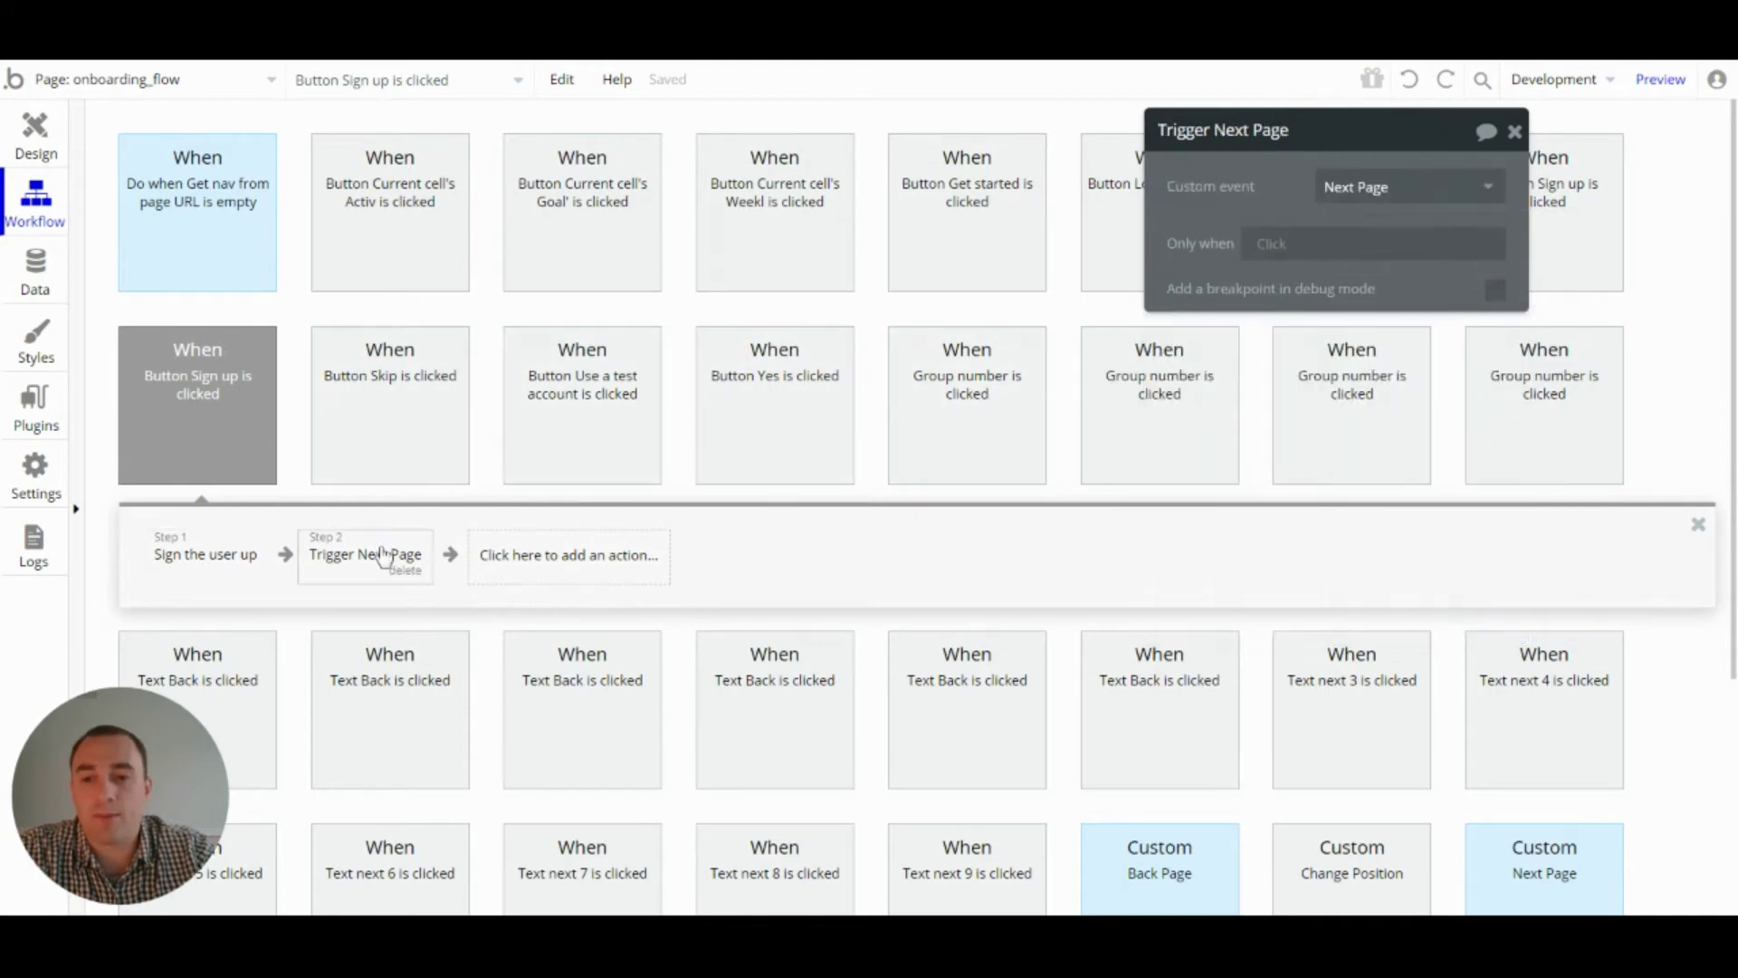
left_click(37, 131)
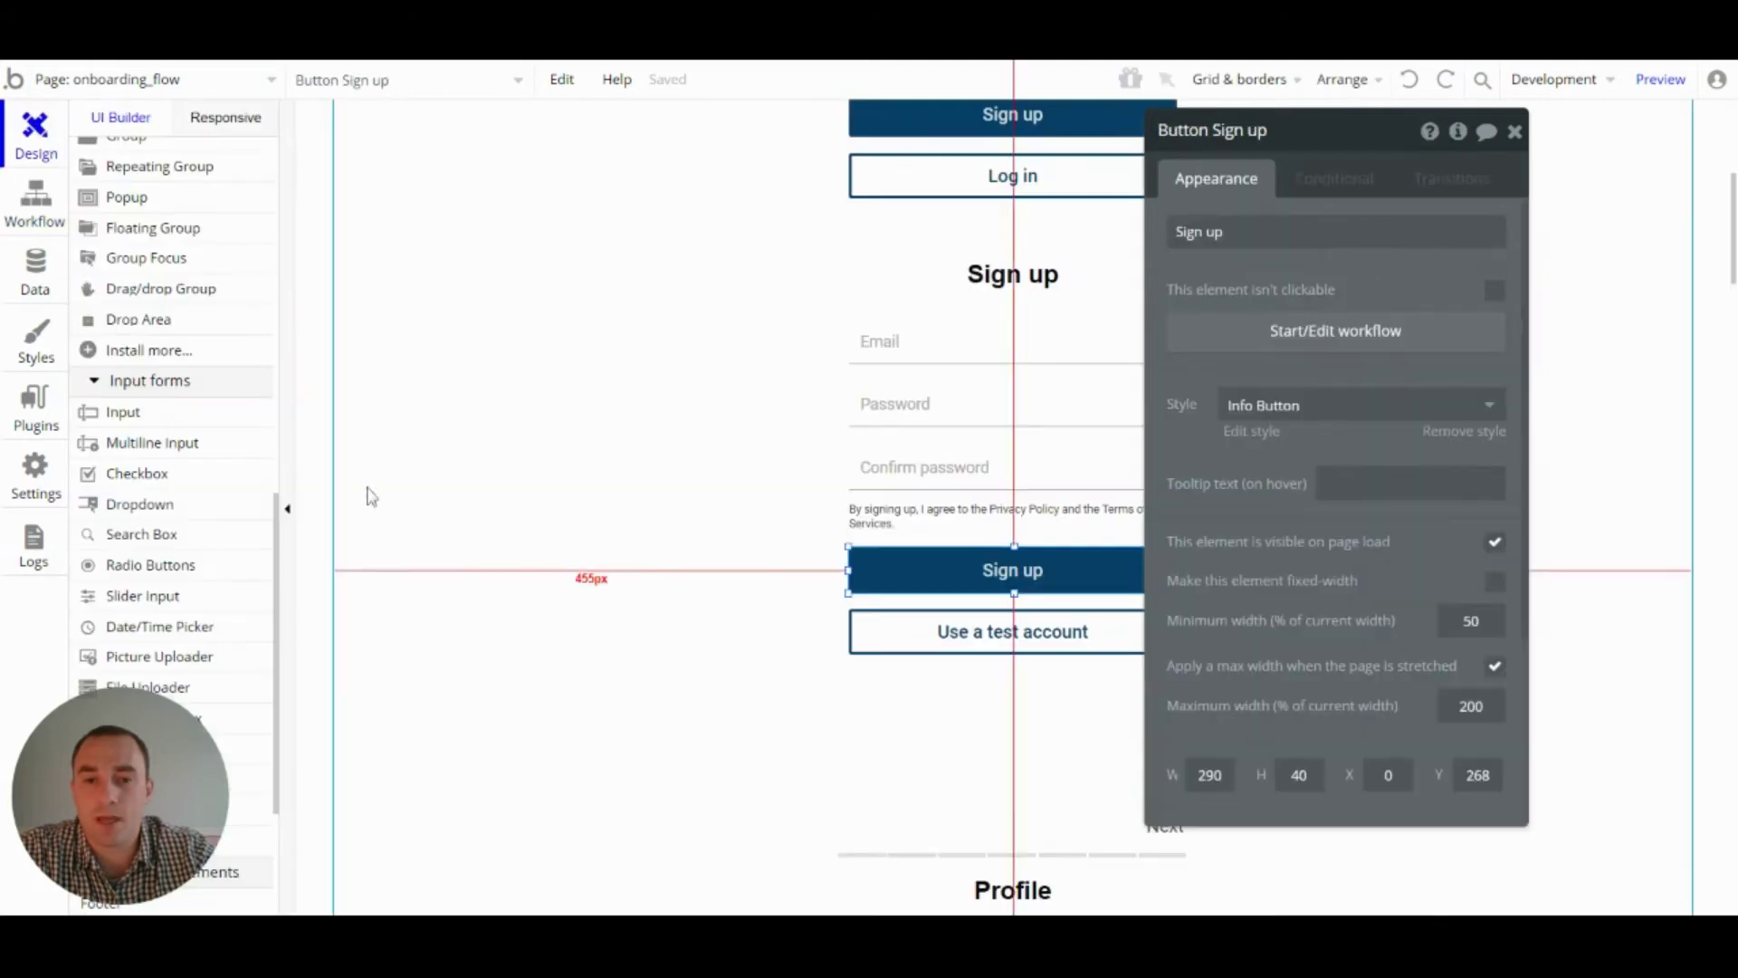
- Examine the Log the user in and Trigger Next Page actions of the Use a test account button, and return to the design
left_click(984, 645)
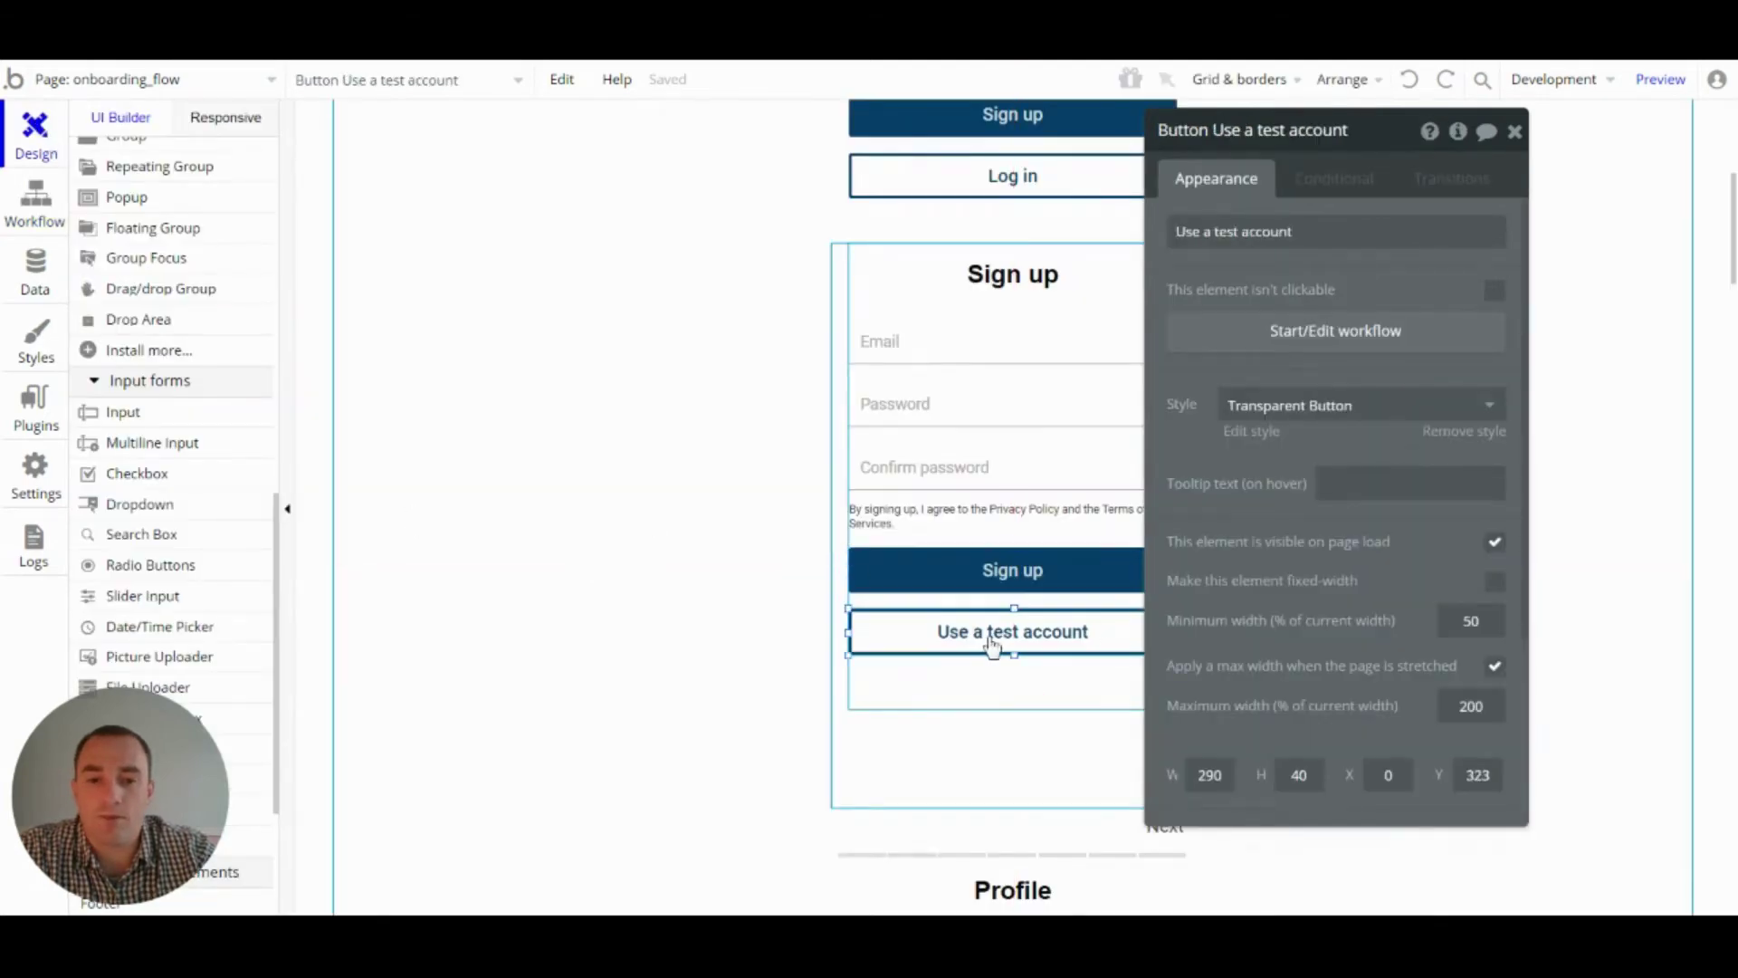
left_click(1357, 333)
left_click(206, 562)
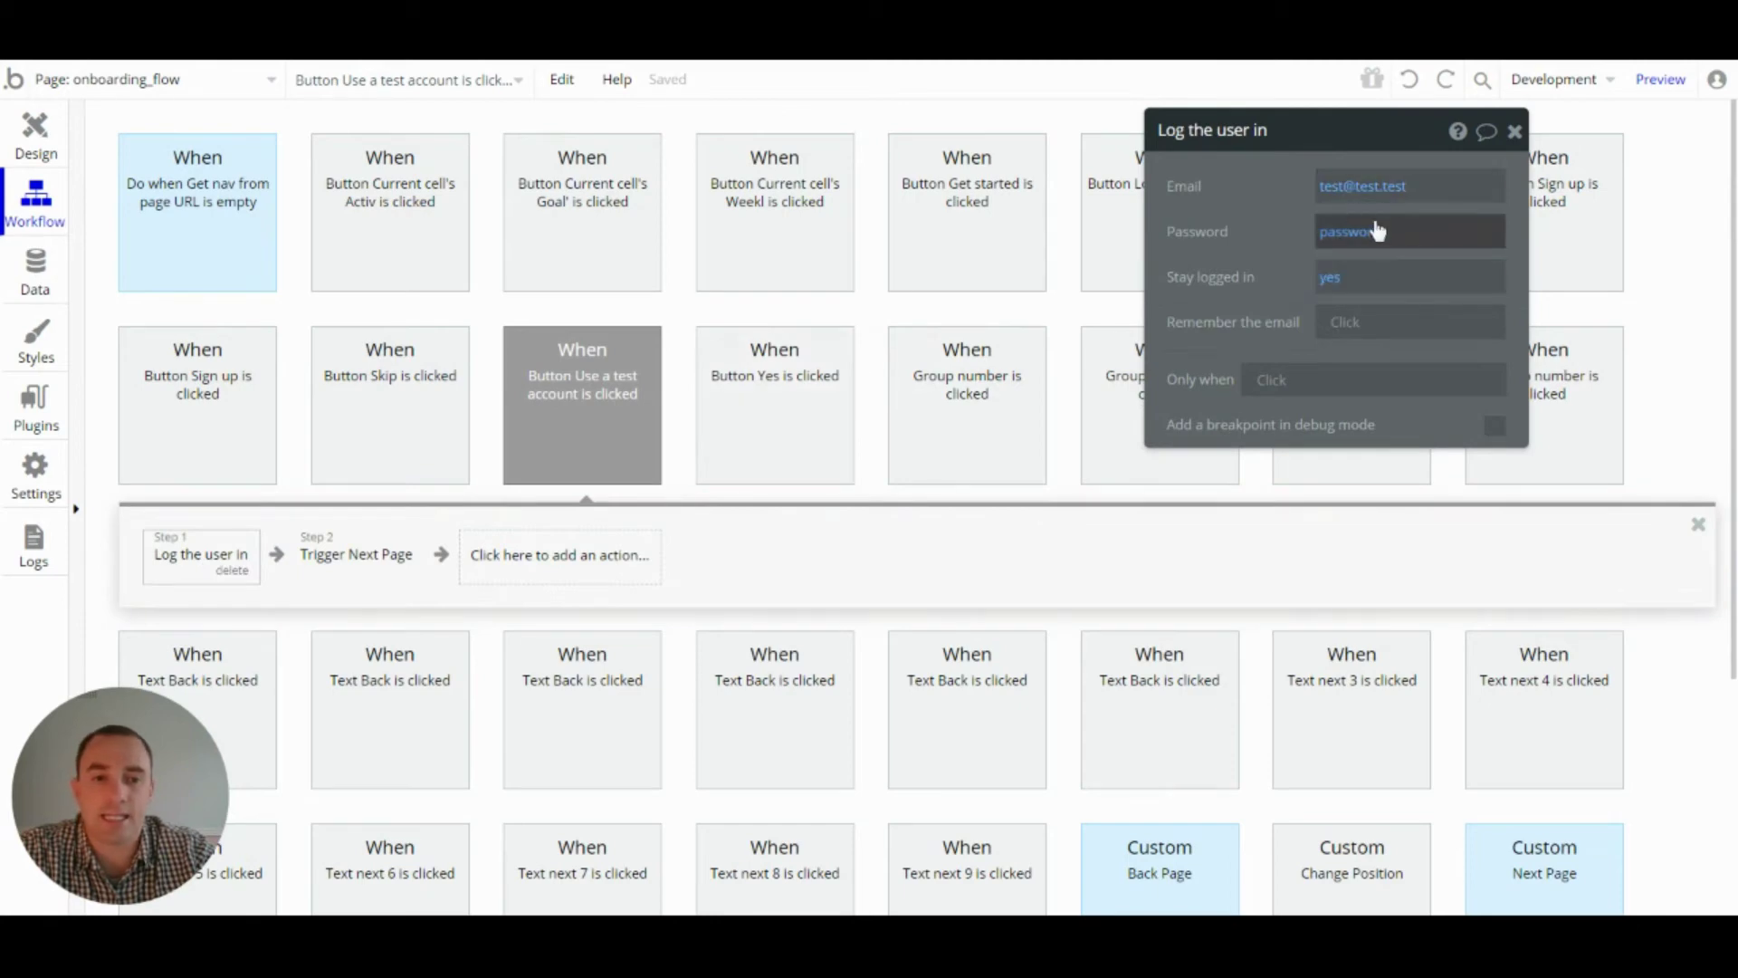
left_click(354, 570)
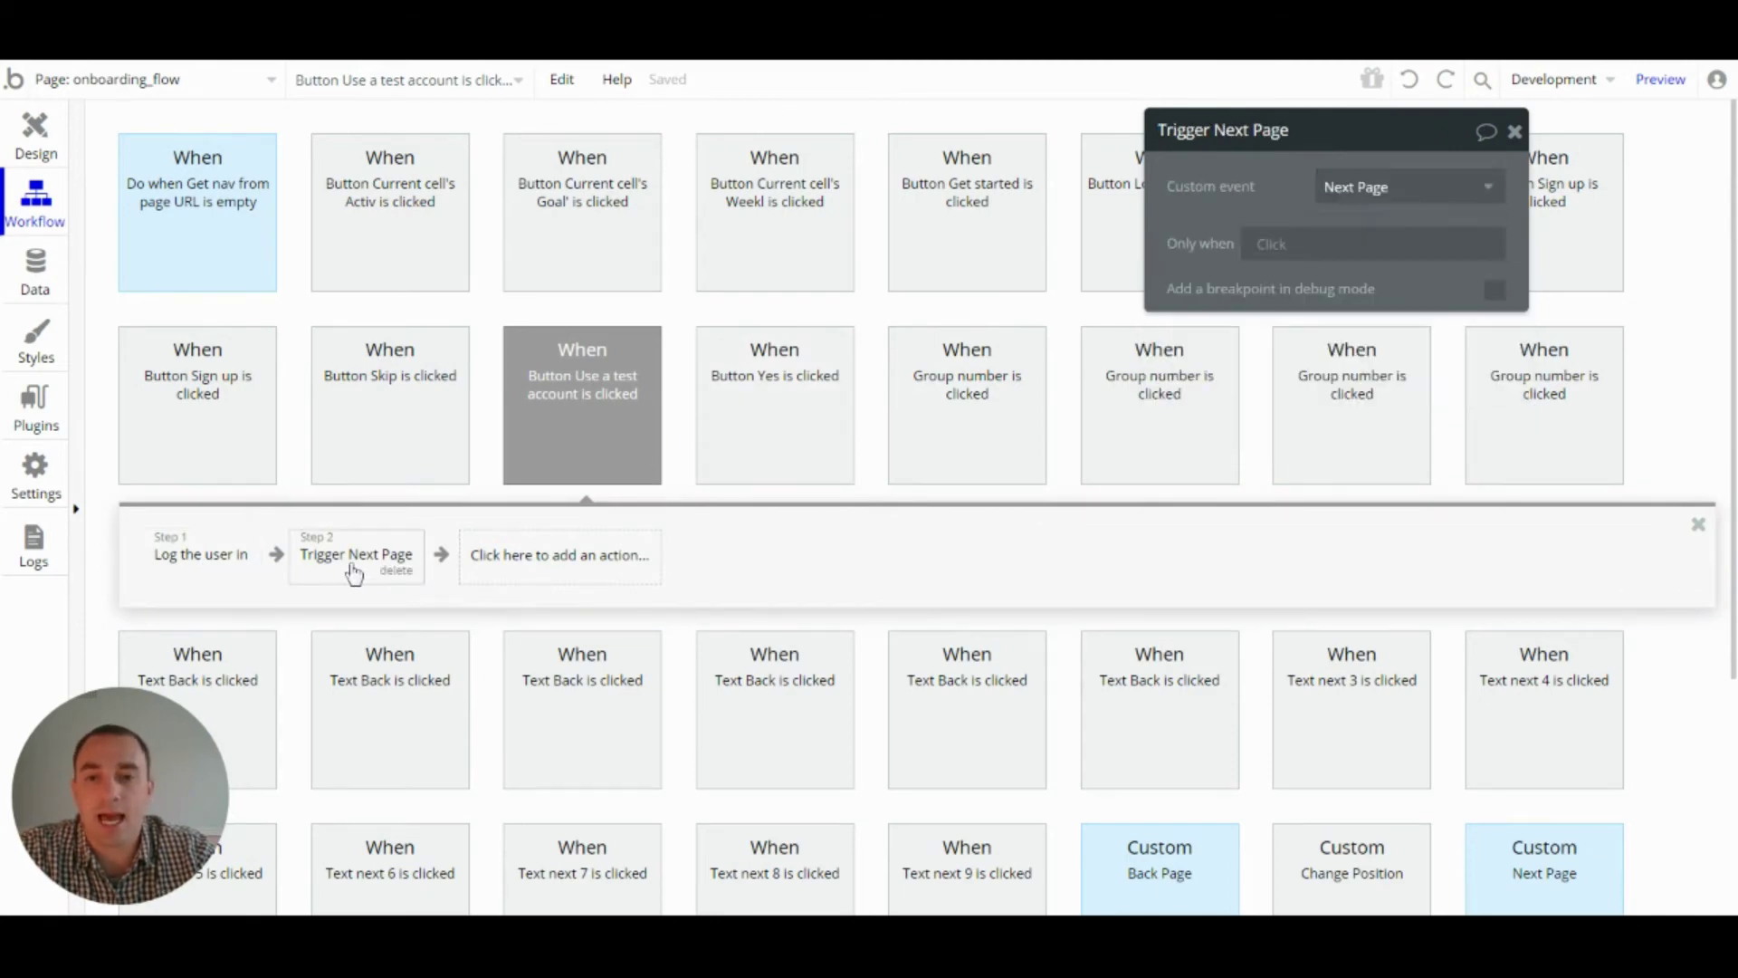
left_click(34, 136)
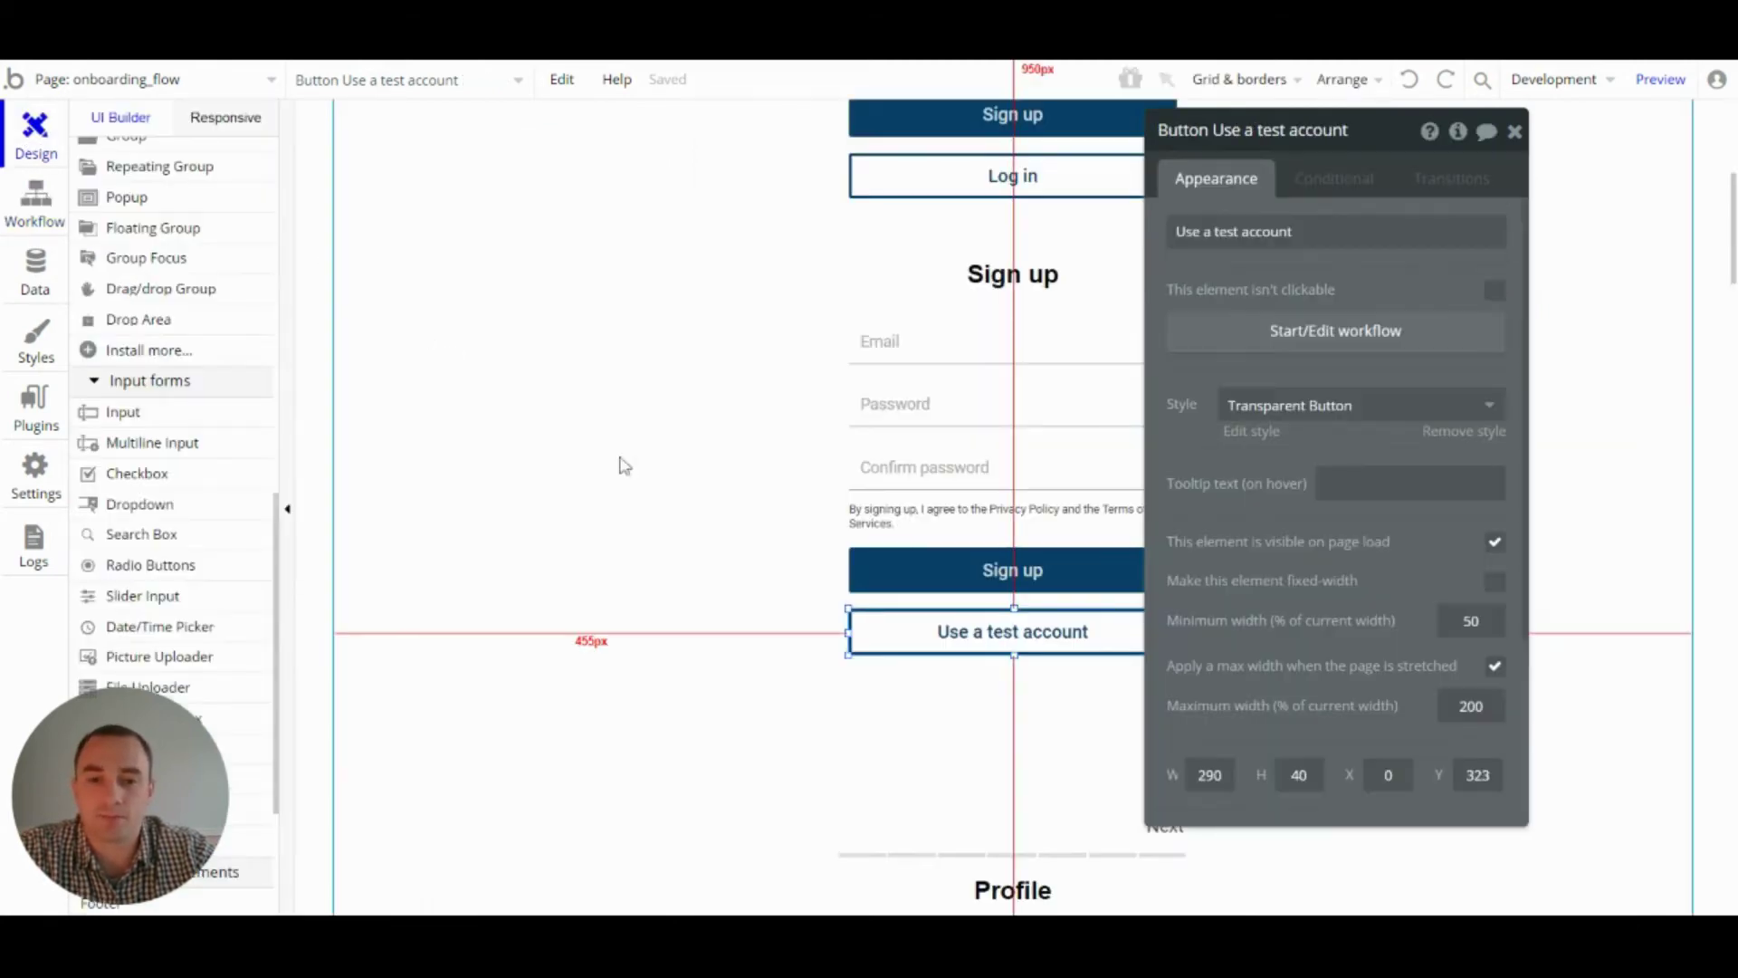
- Inspect the properties of the Profile group (Group 3) and its First name input
scroll(932, 425, "down", 4)
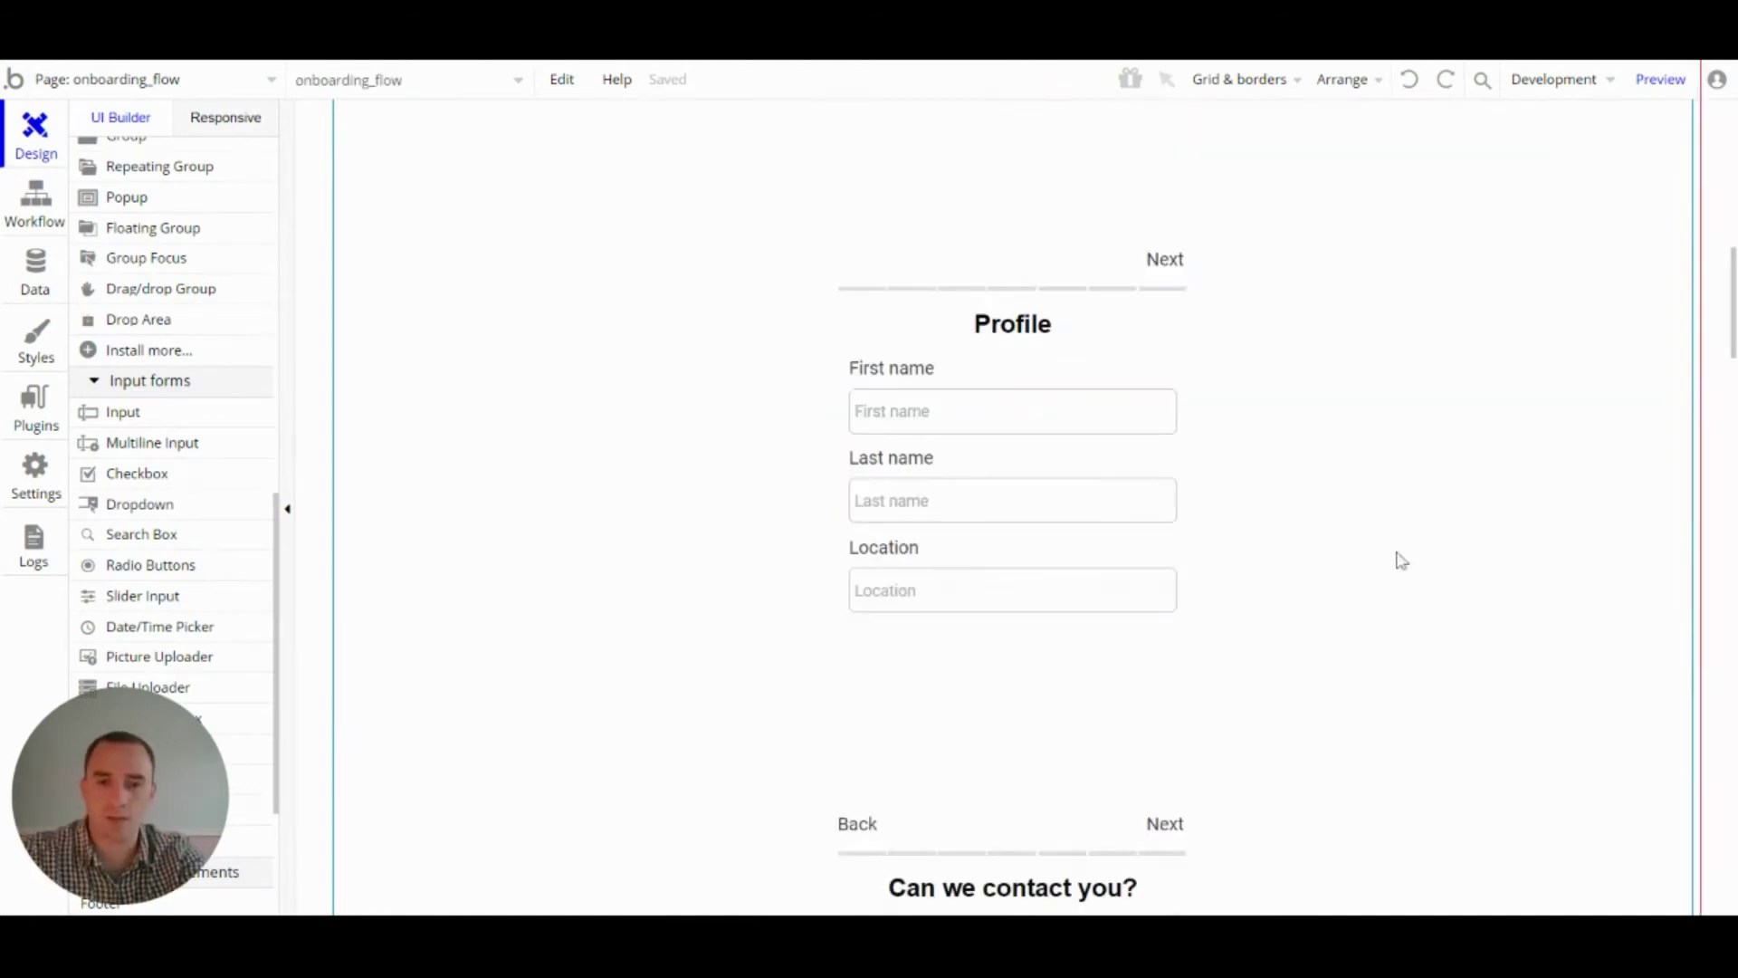
left_click(845, 347)
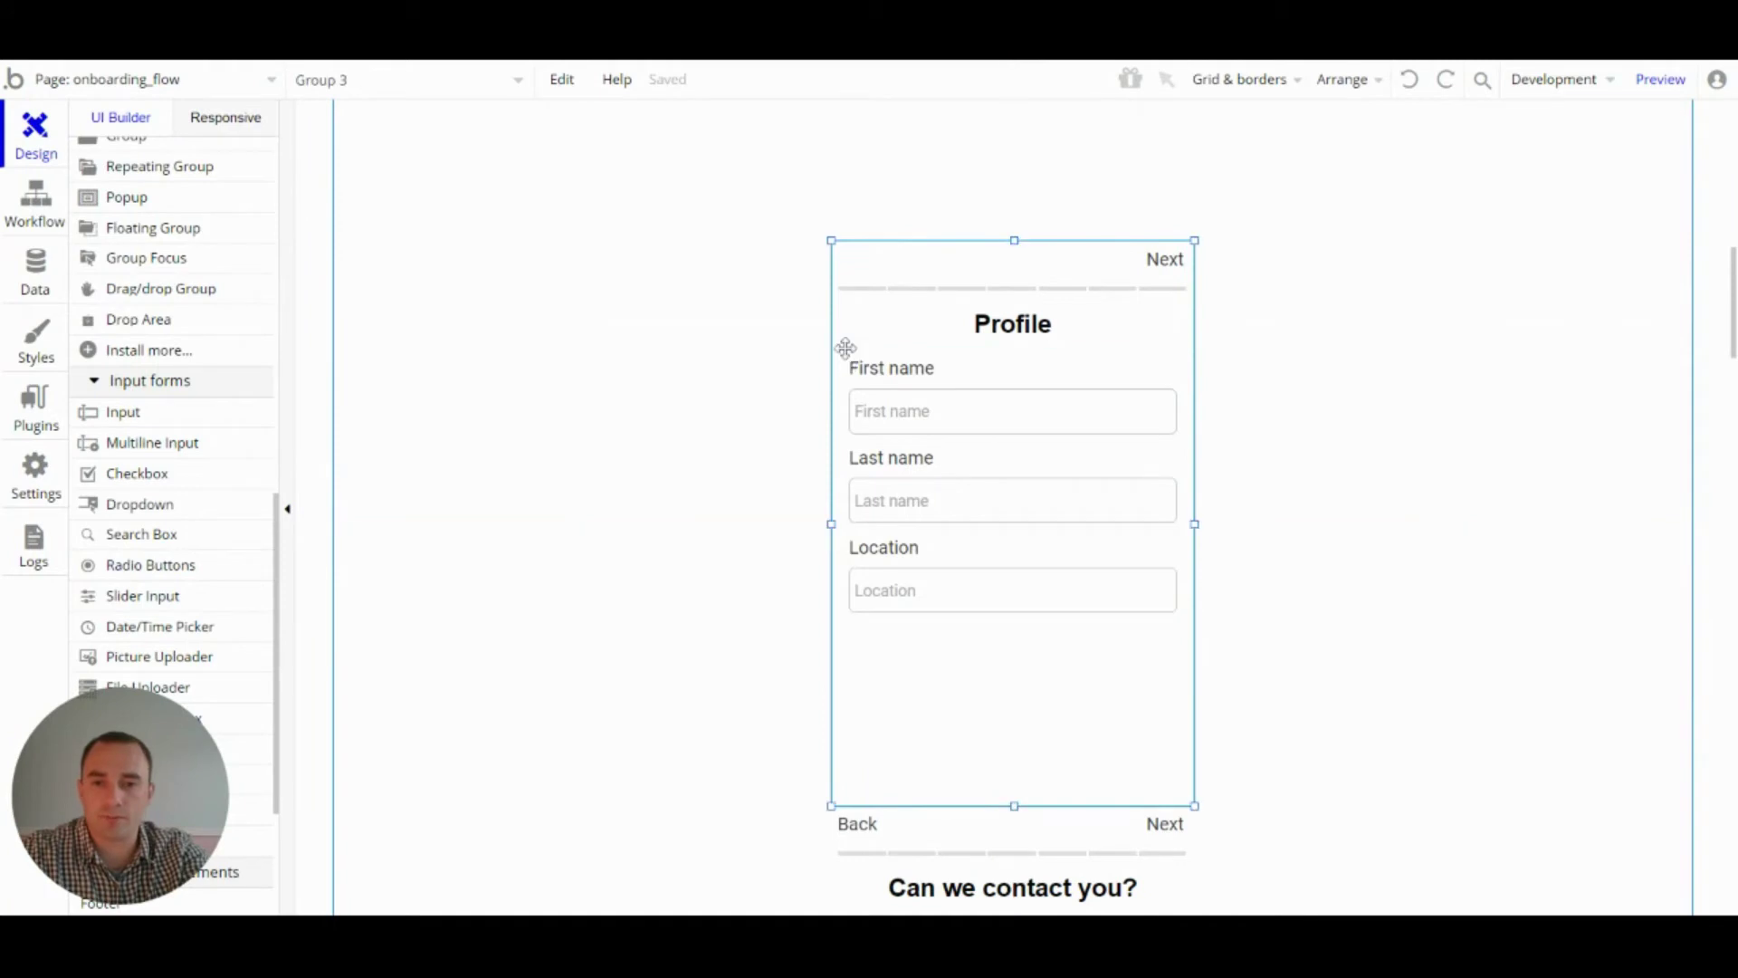
double_click(846, 348)
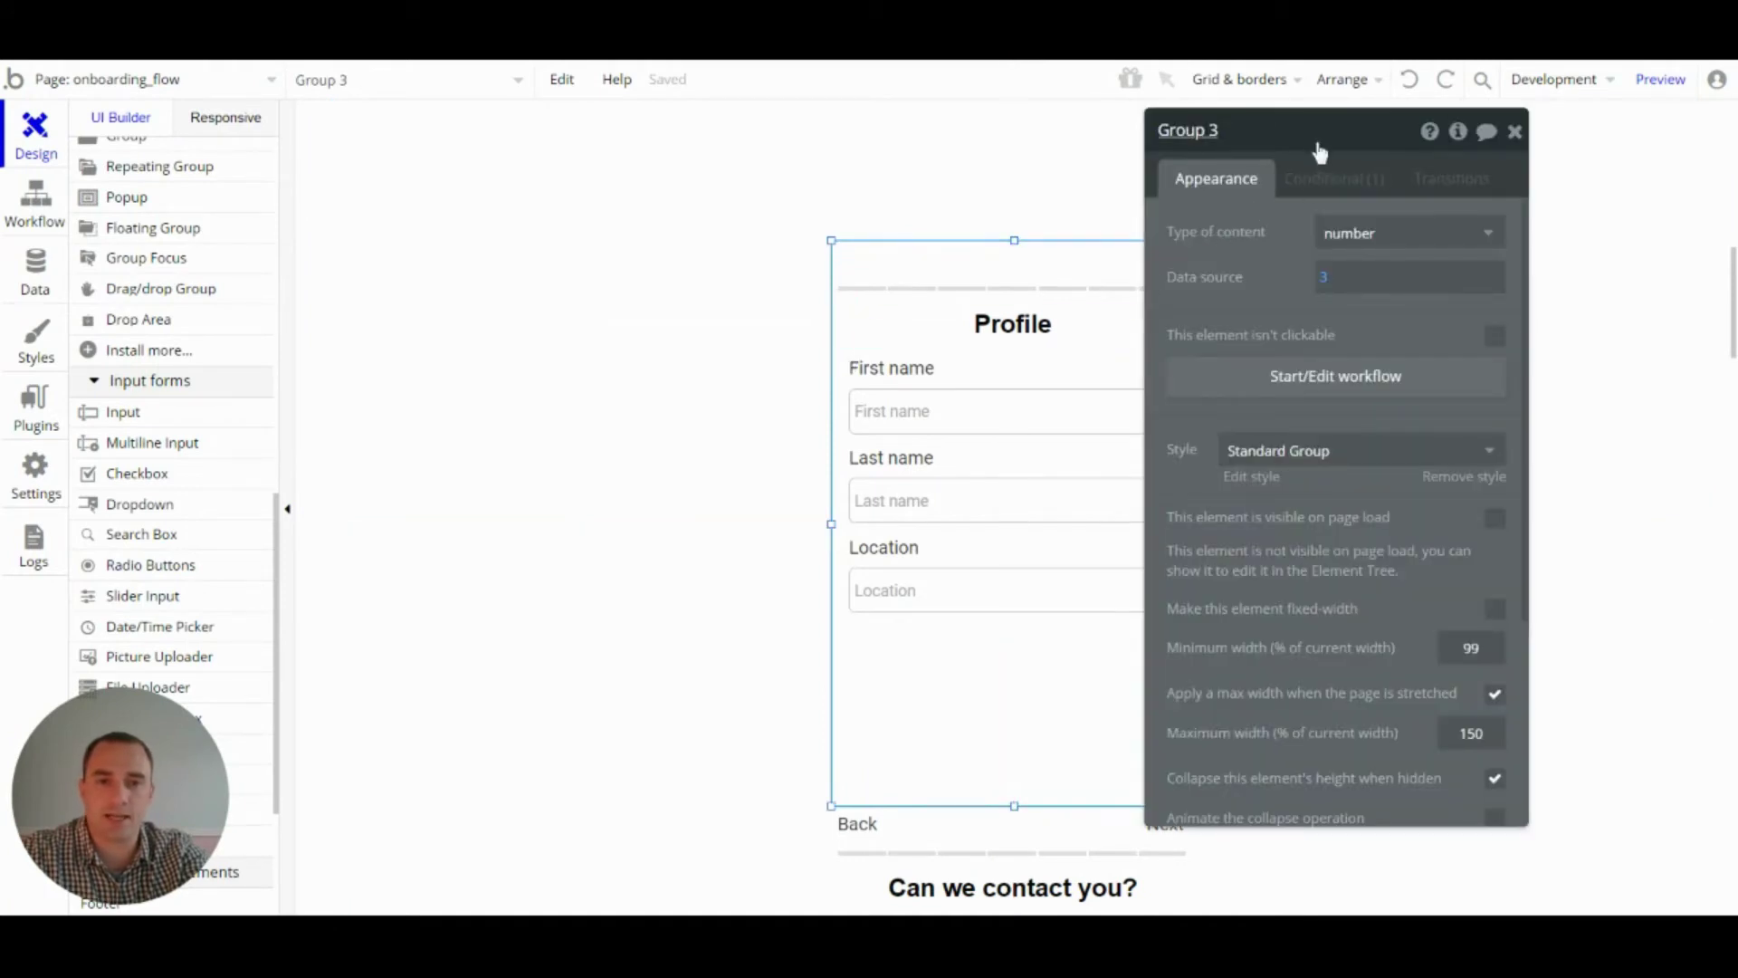
left_click_drag(1315, 150, 521, 161)
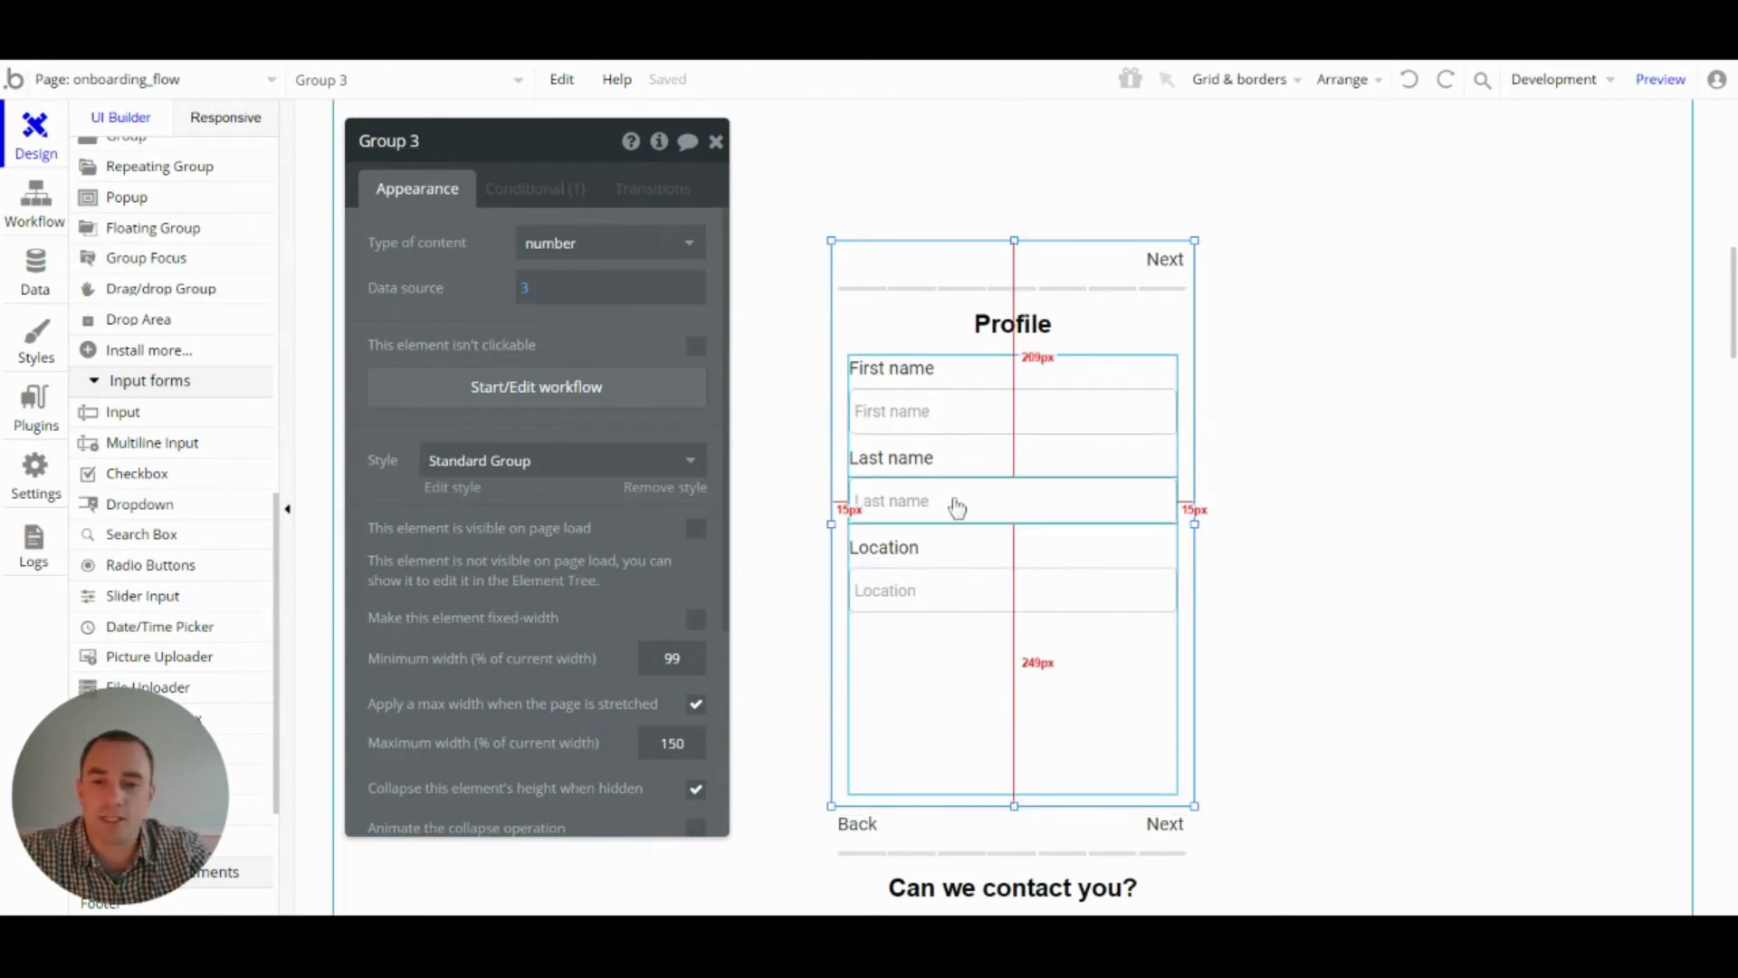
left_click(969, 421)
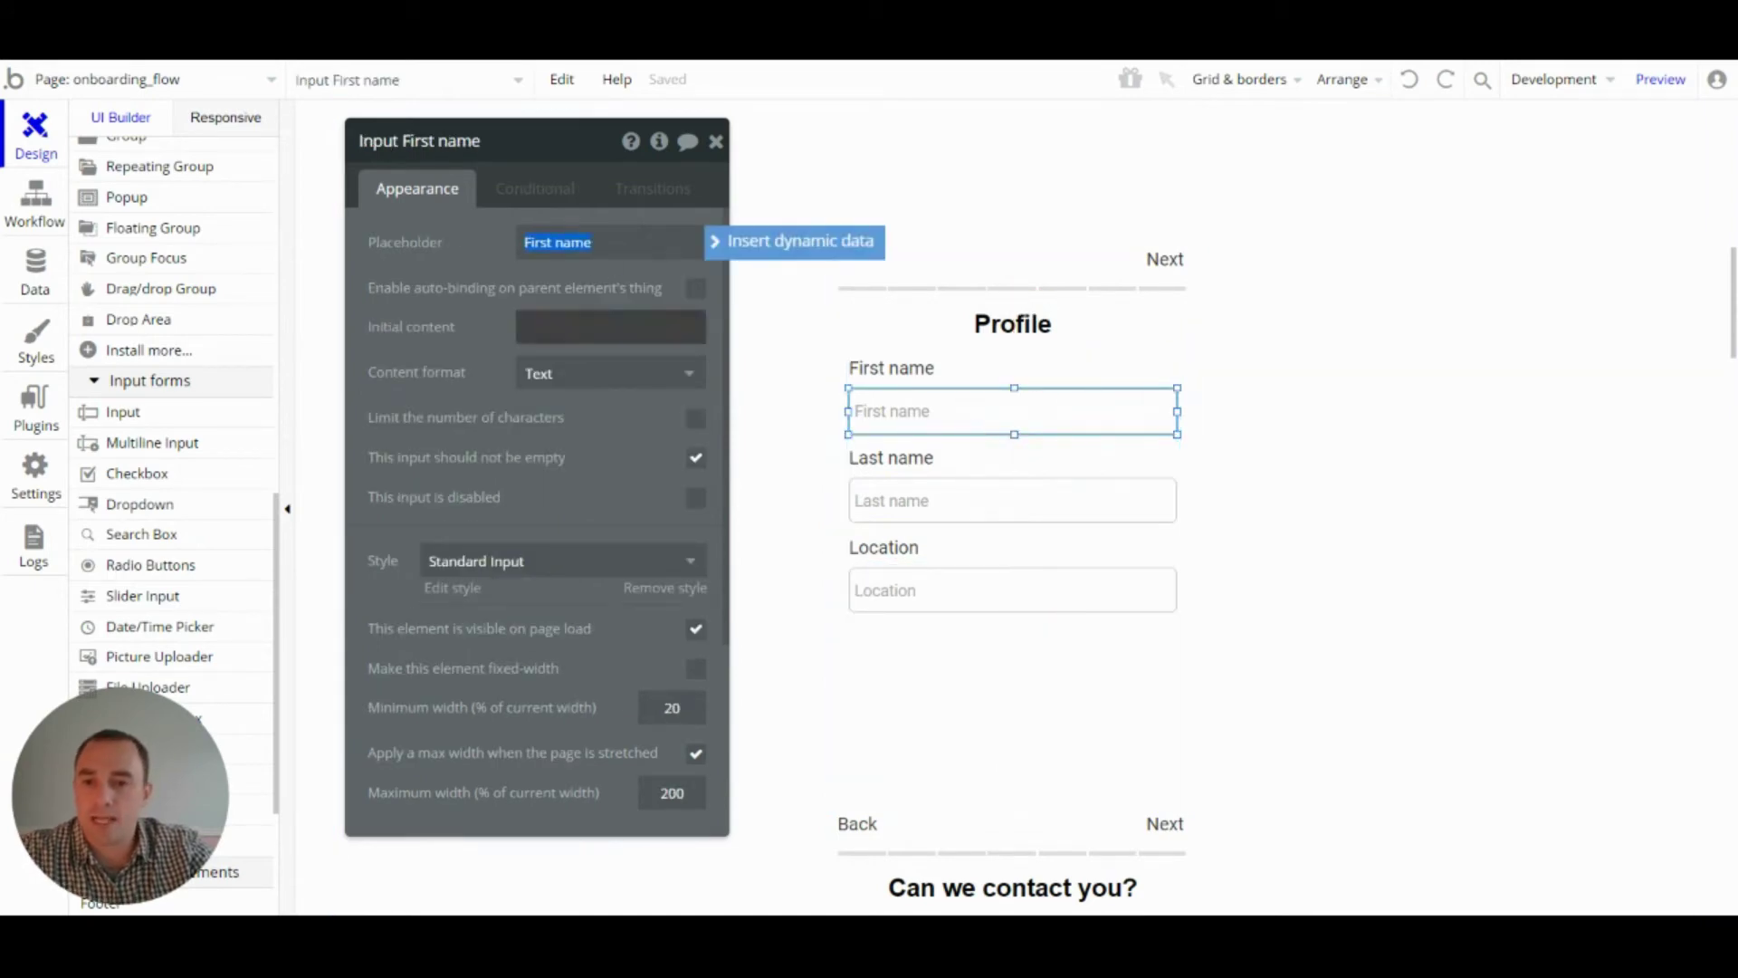
- Inspect the properties of the Profile group's Last name input and its Location search box with the Geographic places choices style
left_click(951, 484)
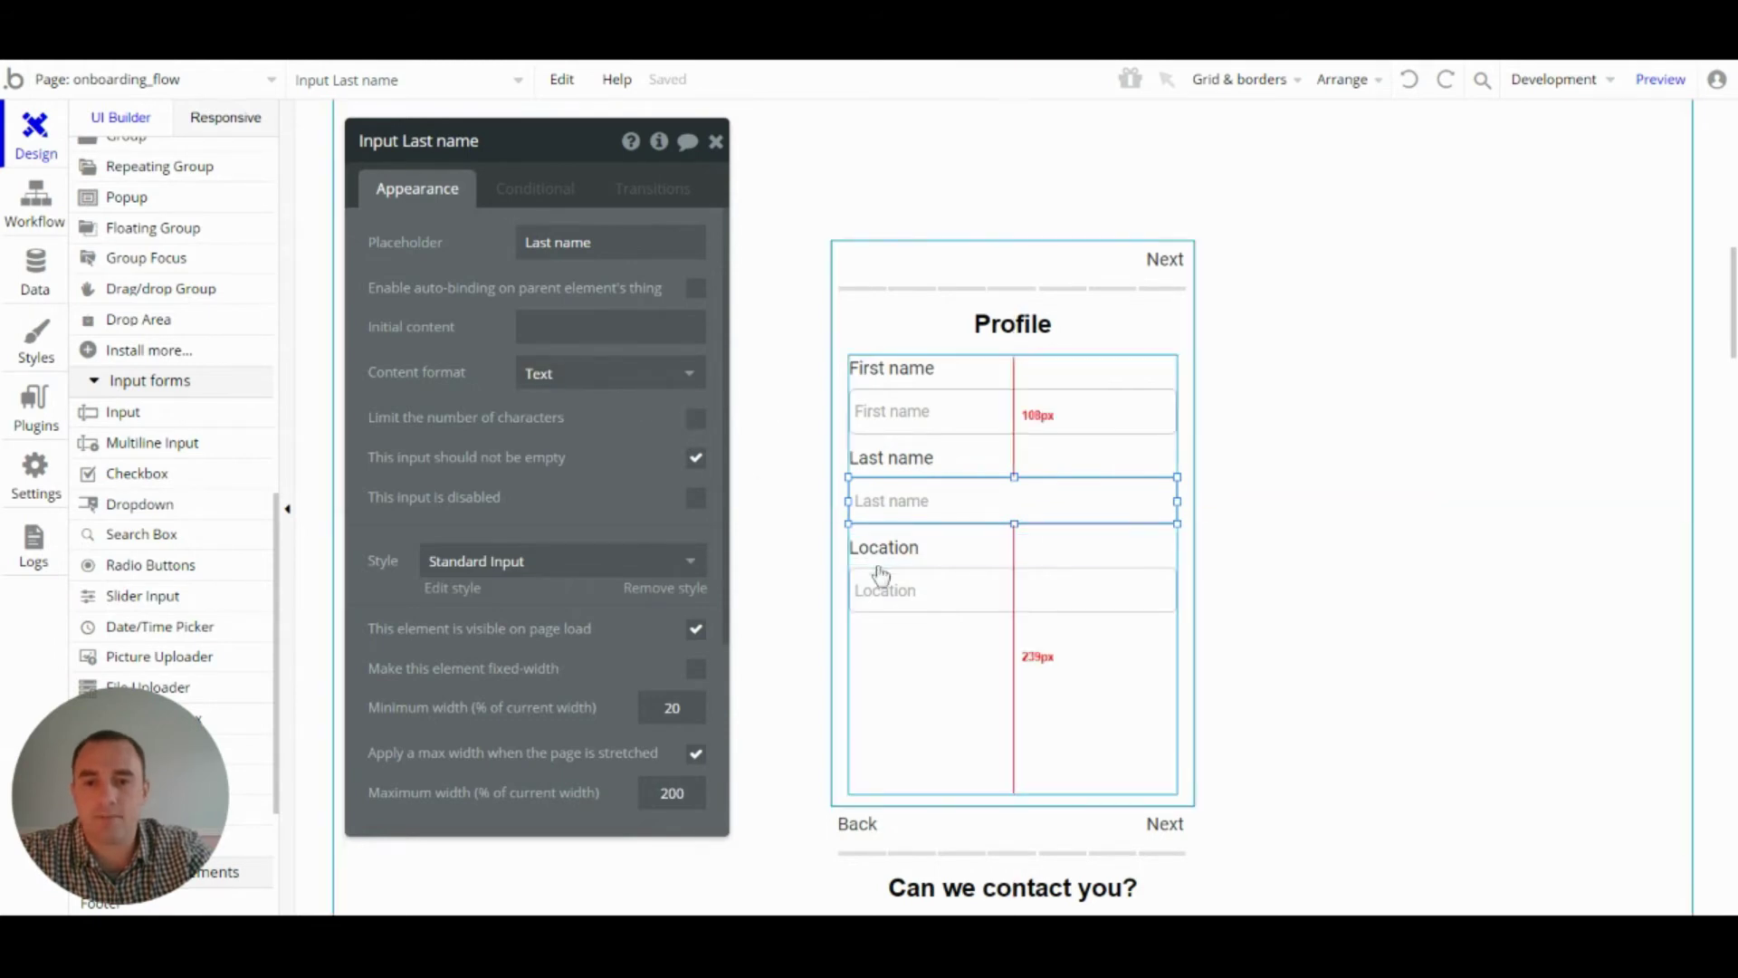
left_click(920, 594)
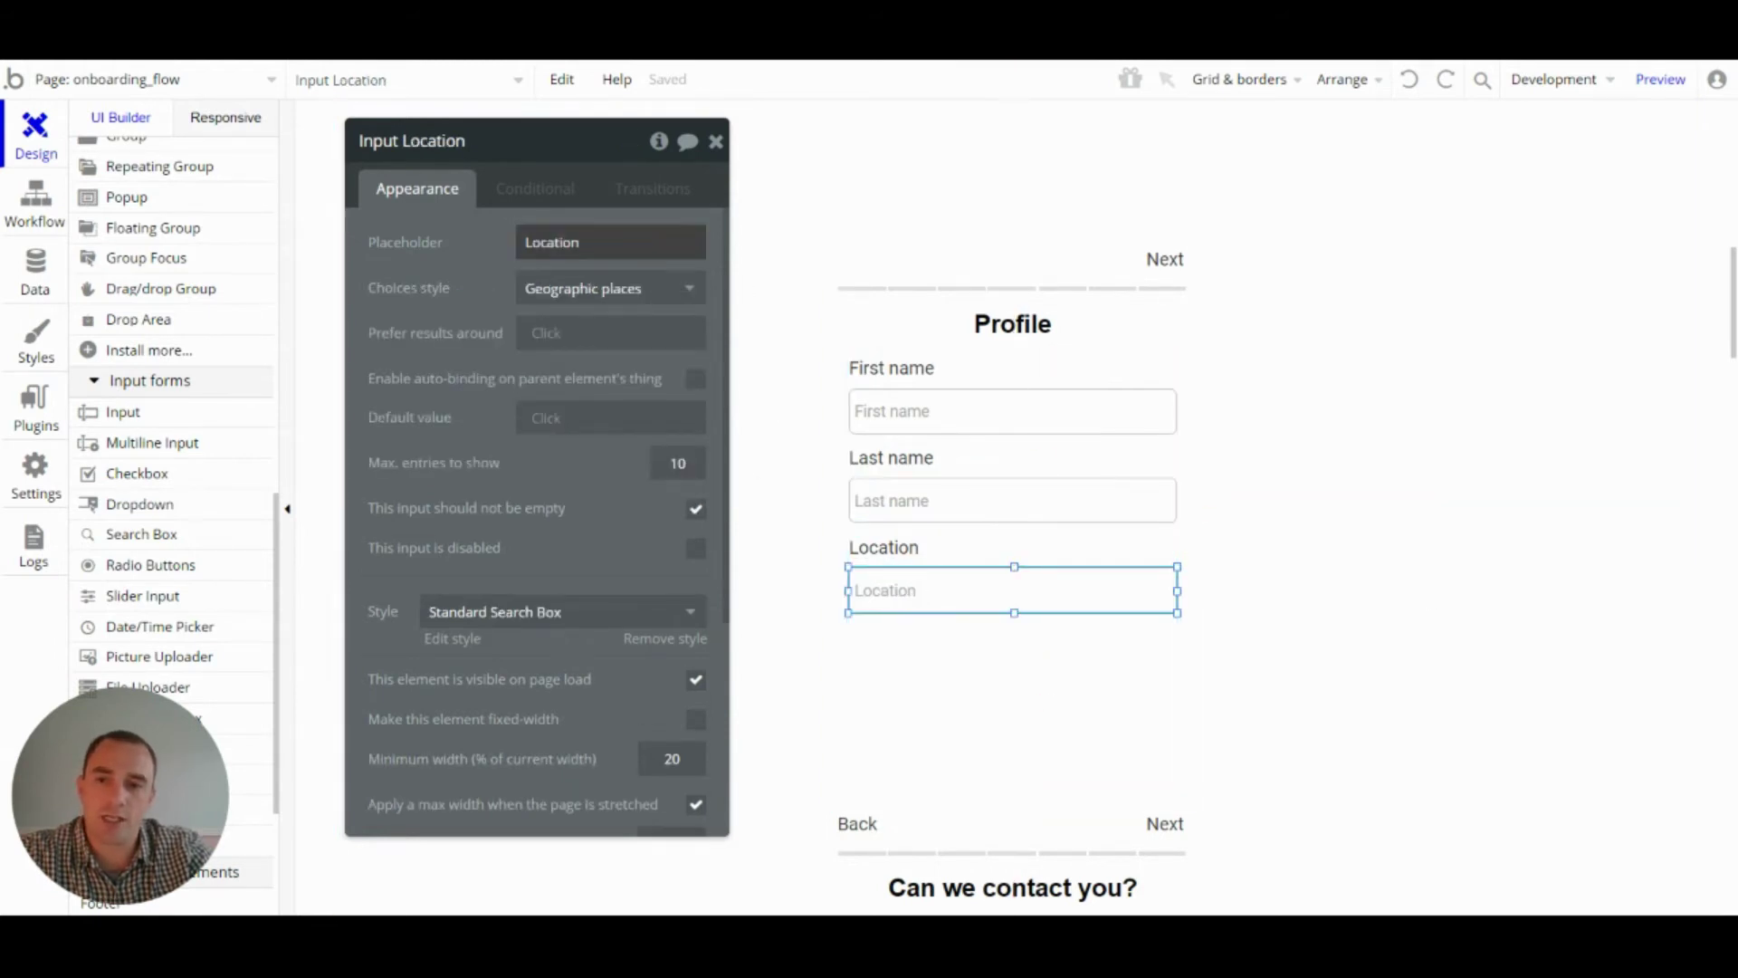
left_click(399, 147)
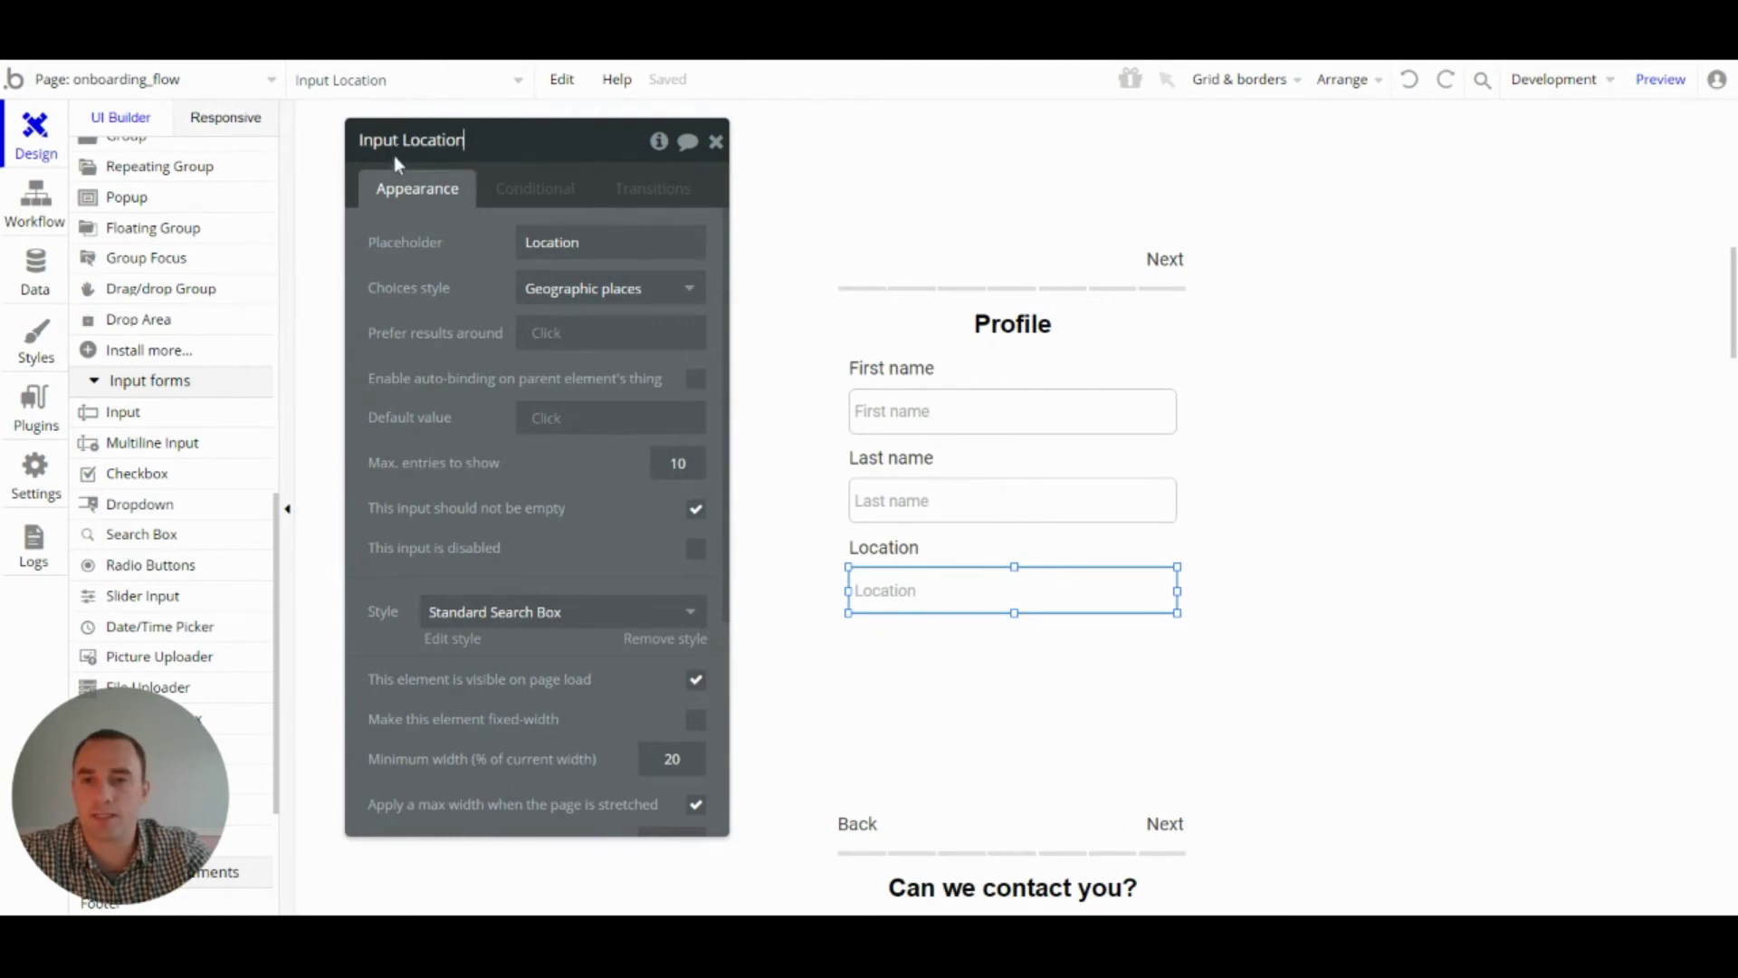
left_click_drag(403, 142, 362, 142)
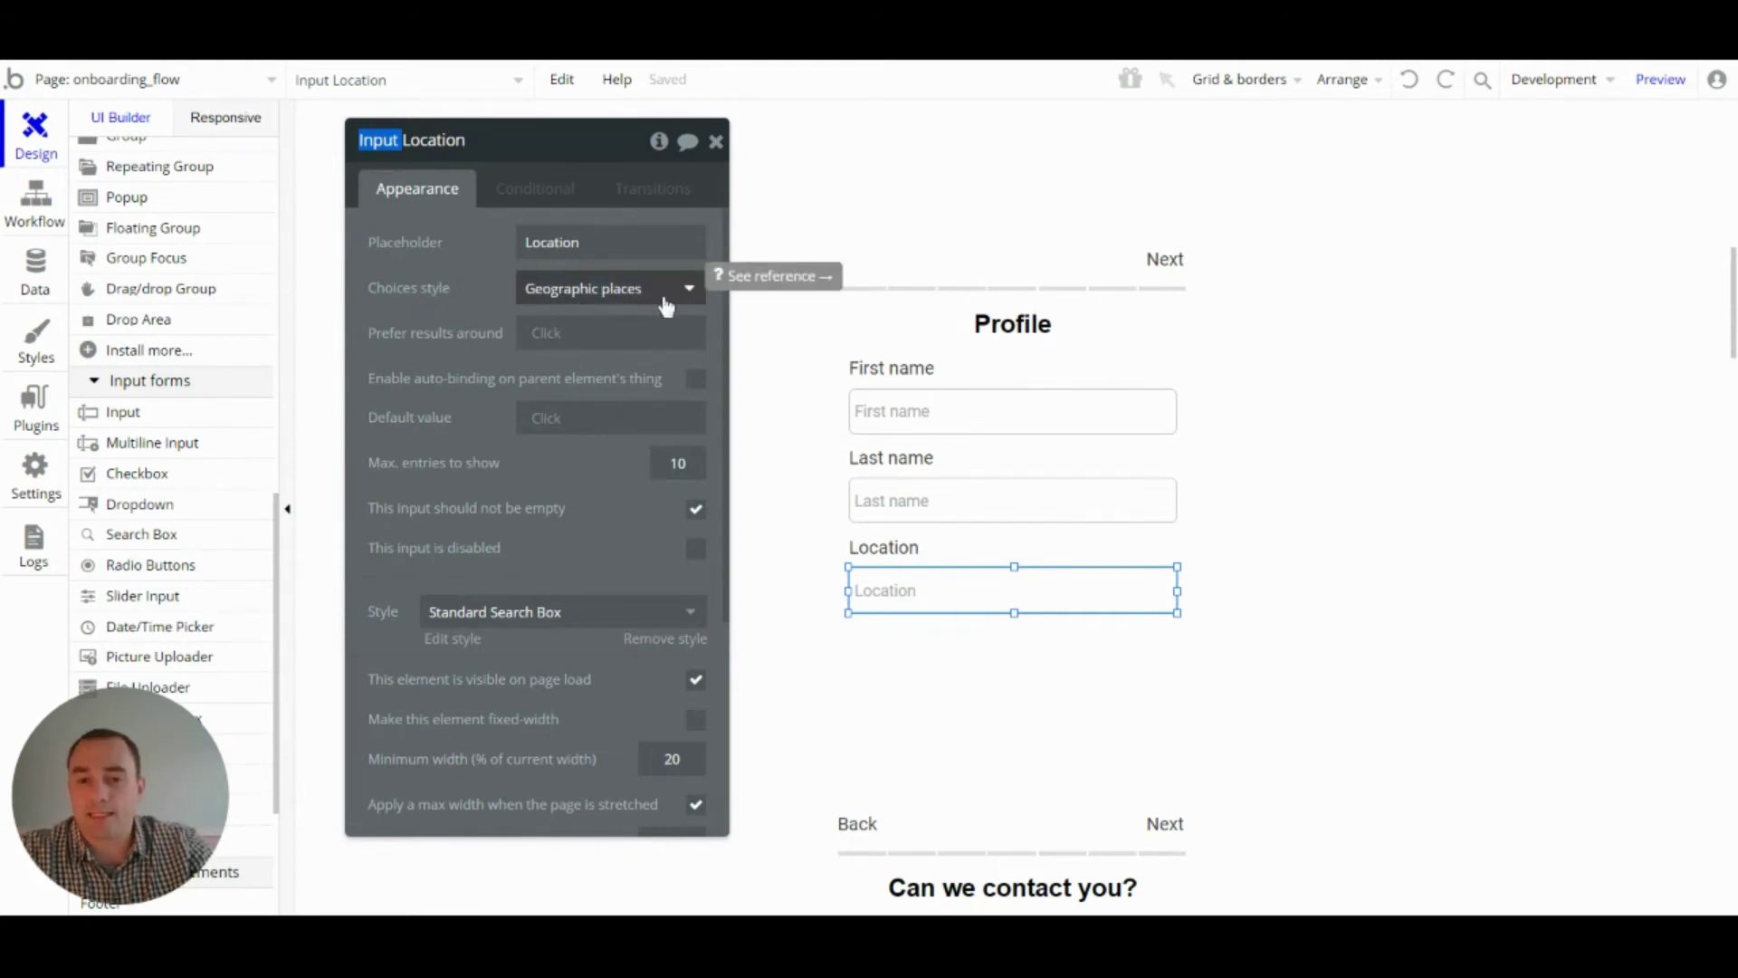
left_click(942, 583)
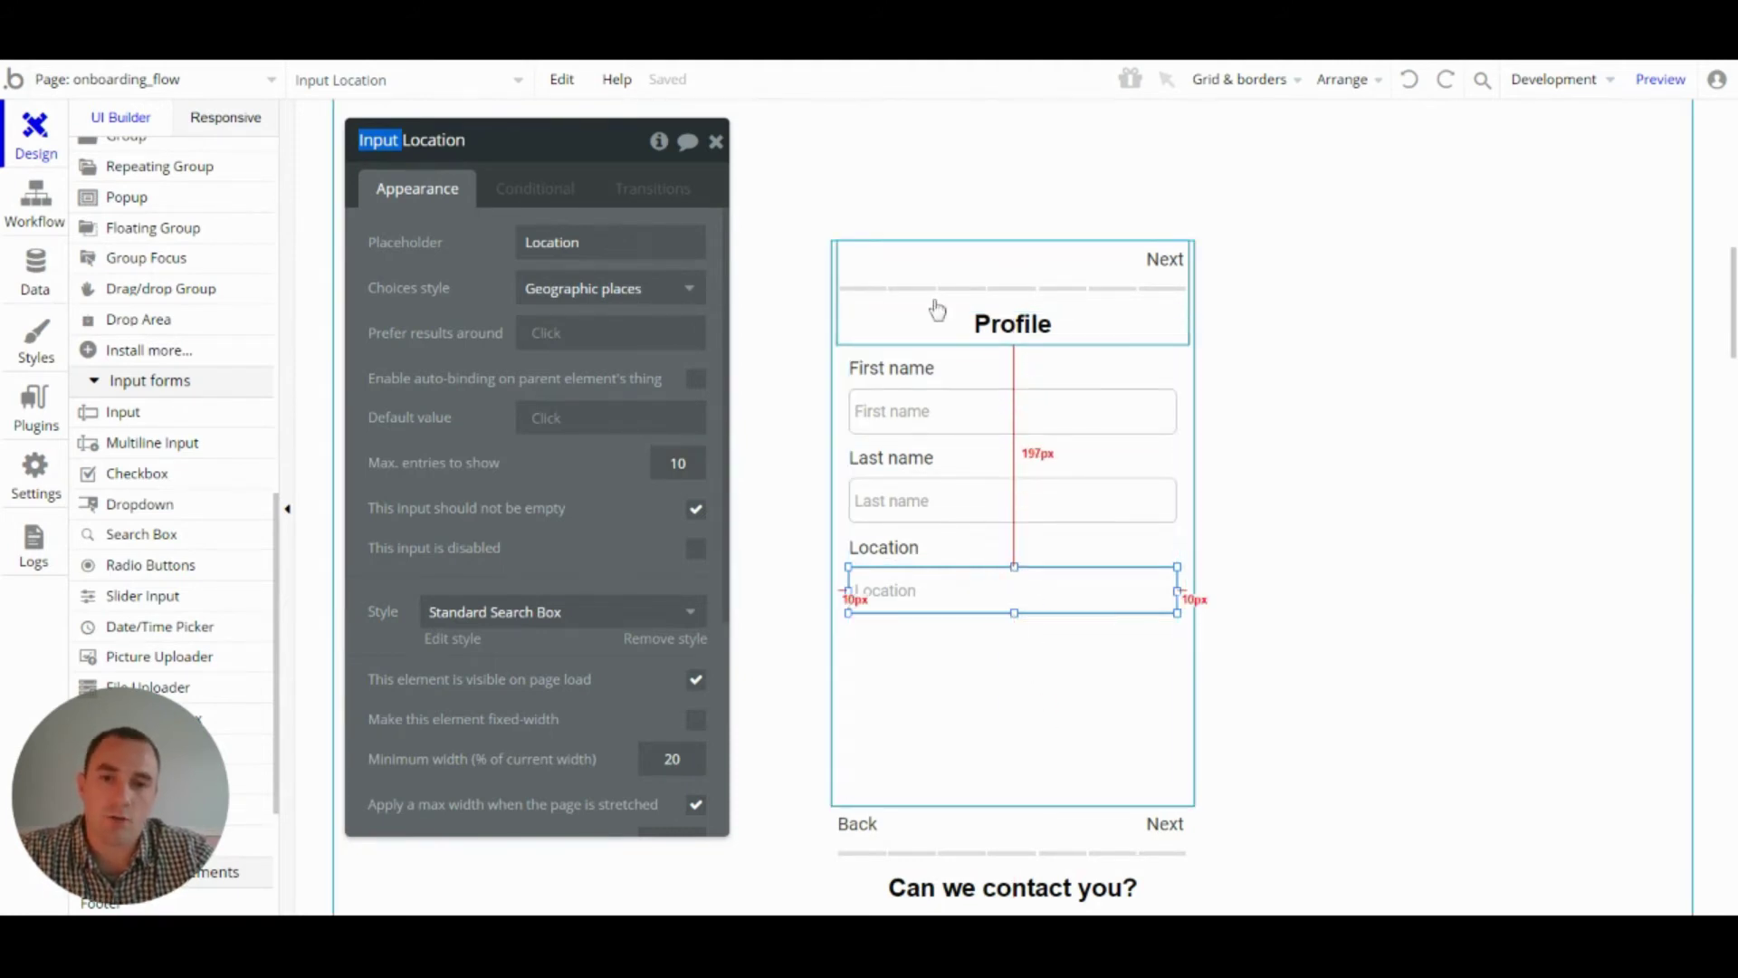
- Examine the Create a new Fitness App and Trigger Next Page actions behind the Profile group's Next text, and return to the design
left_click(1169, 265)
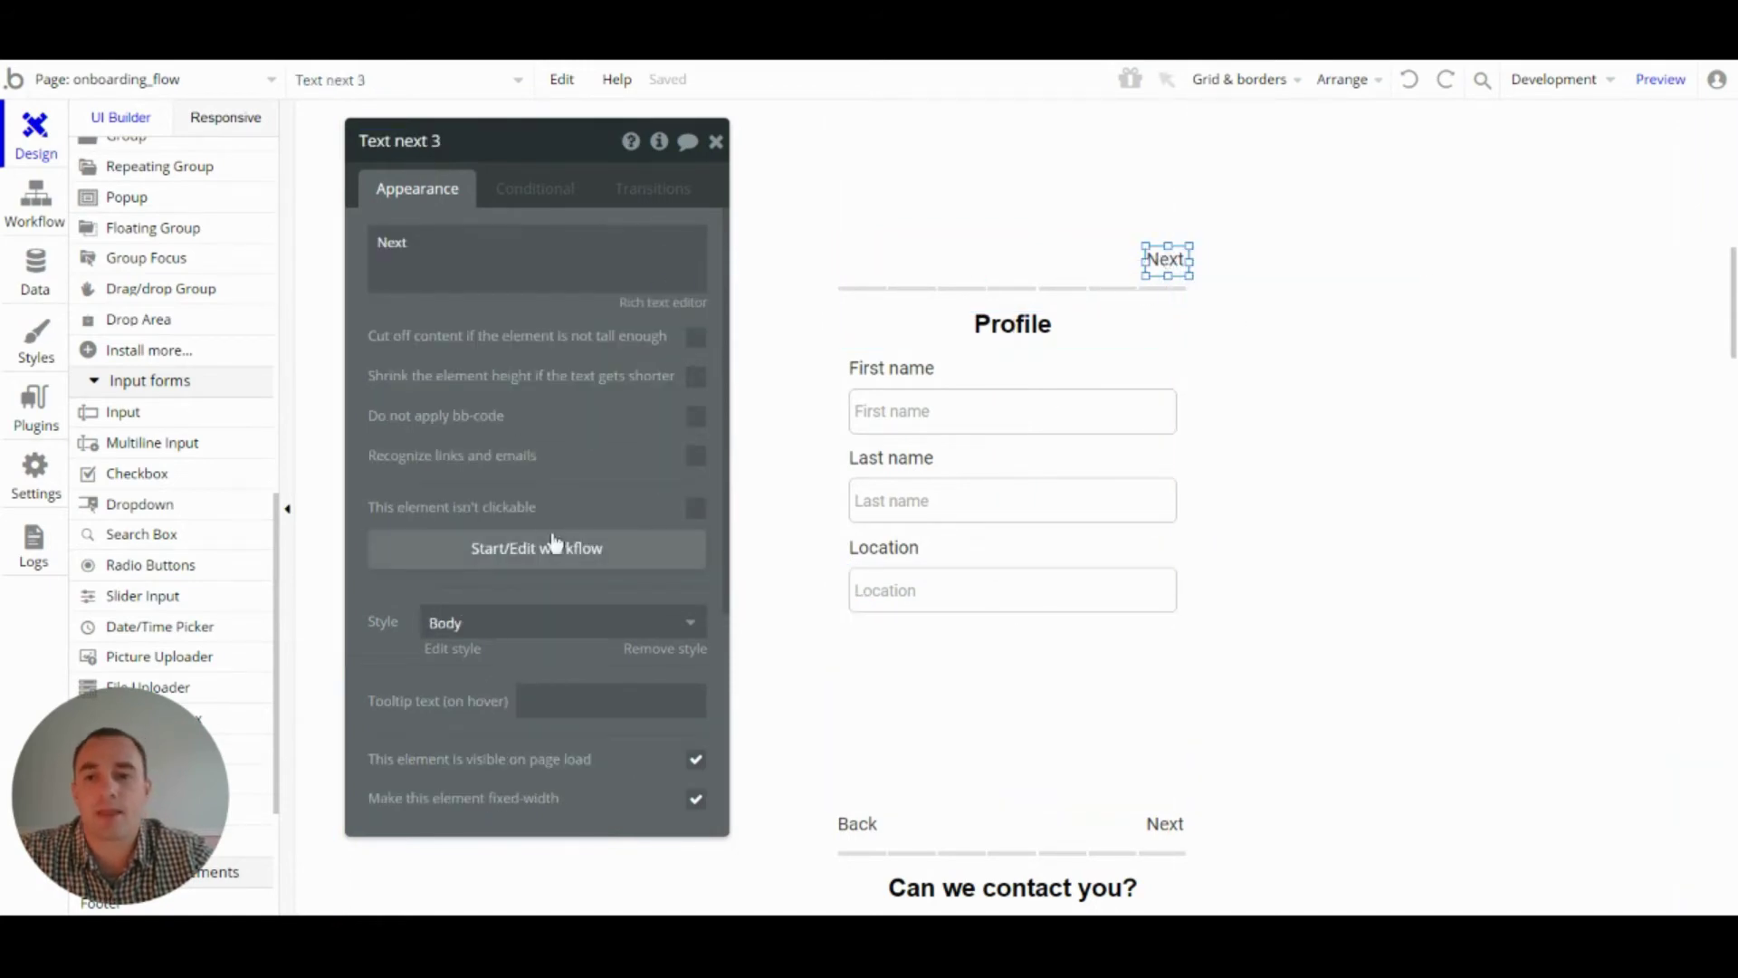
left_click(556, 549)
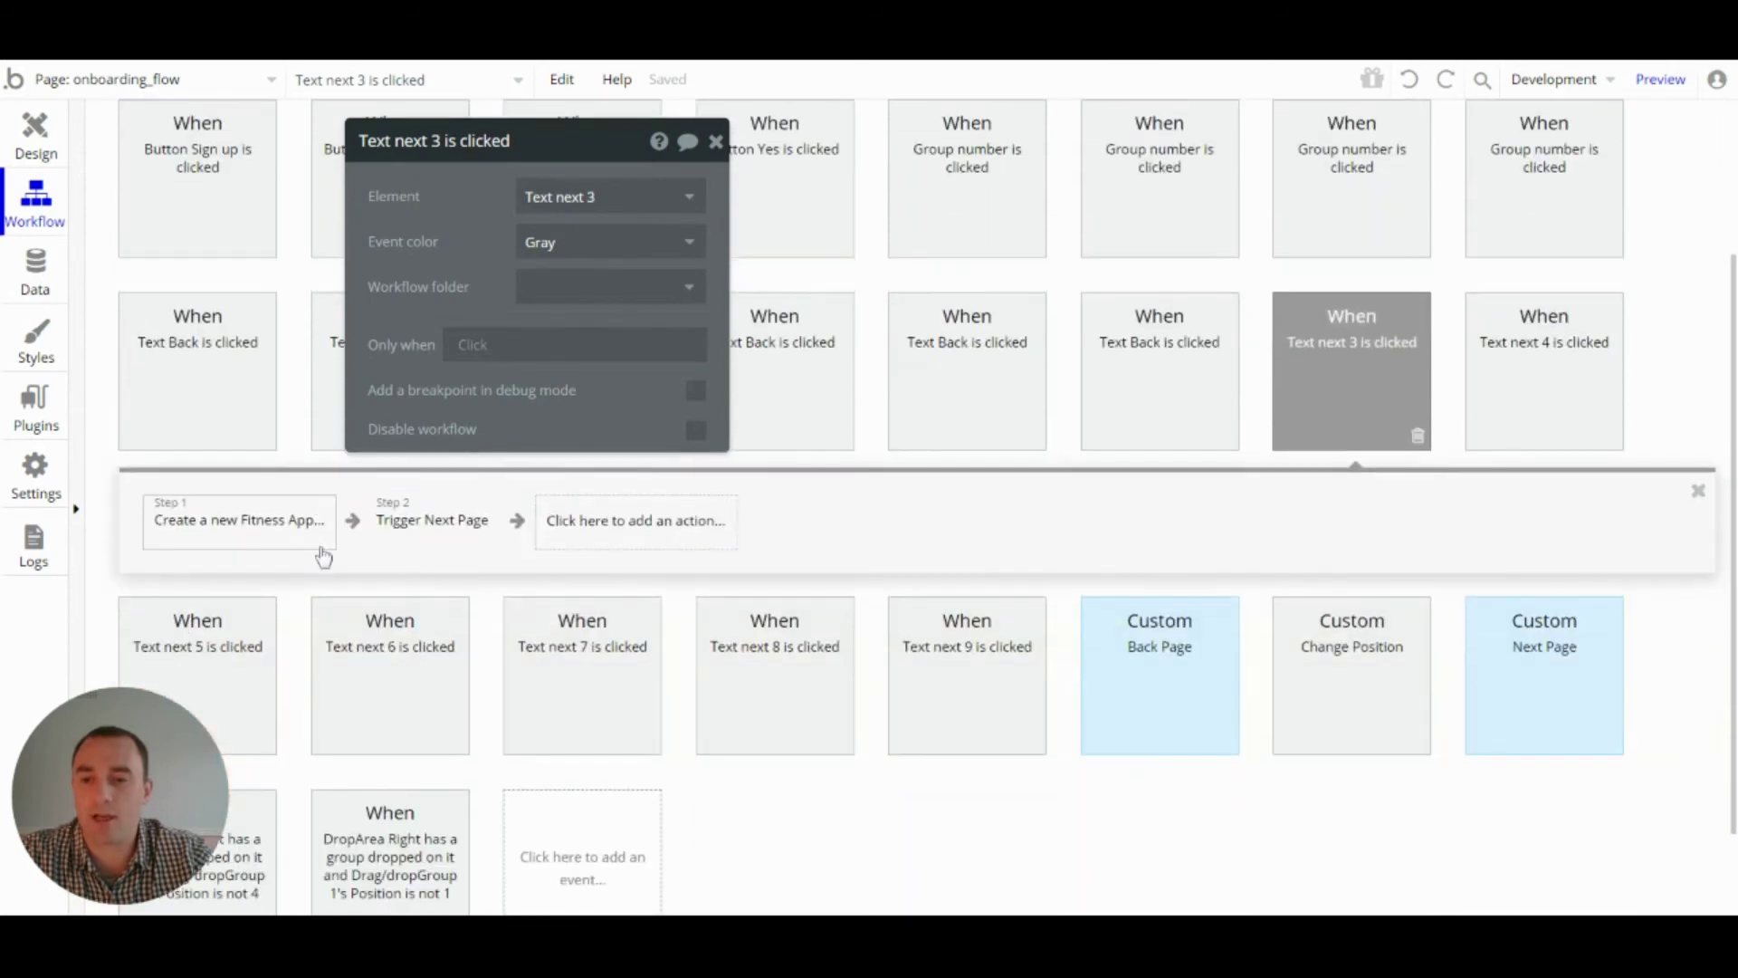
left_click(241, 541)
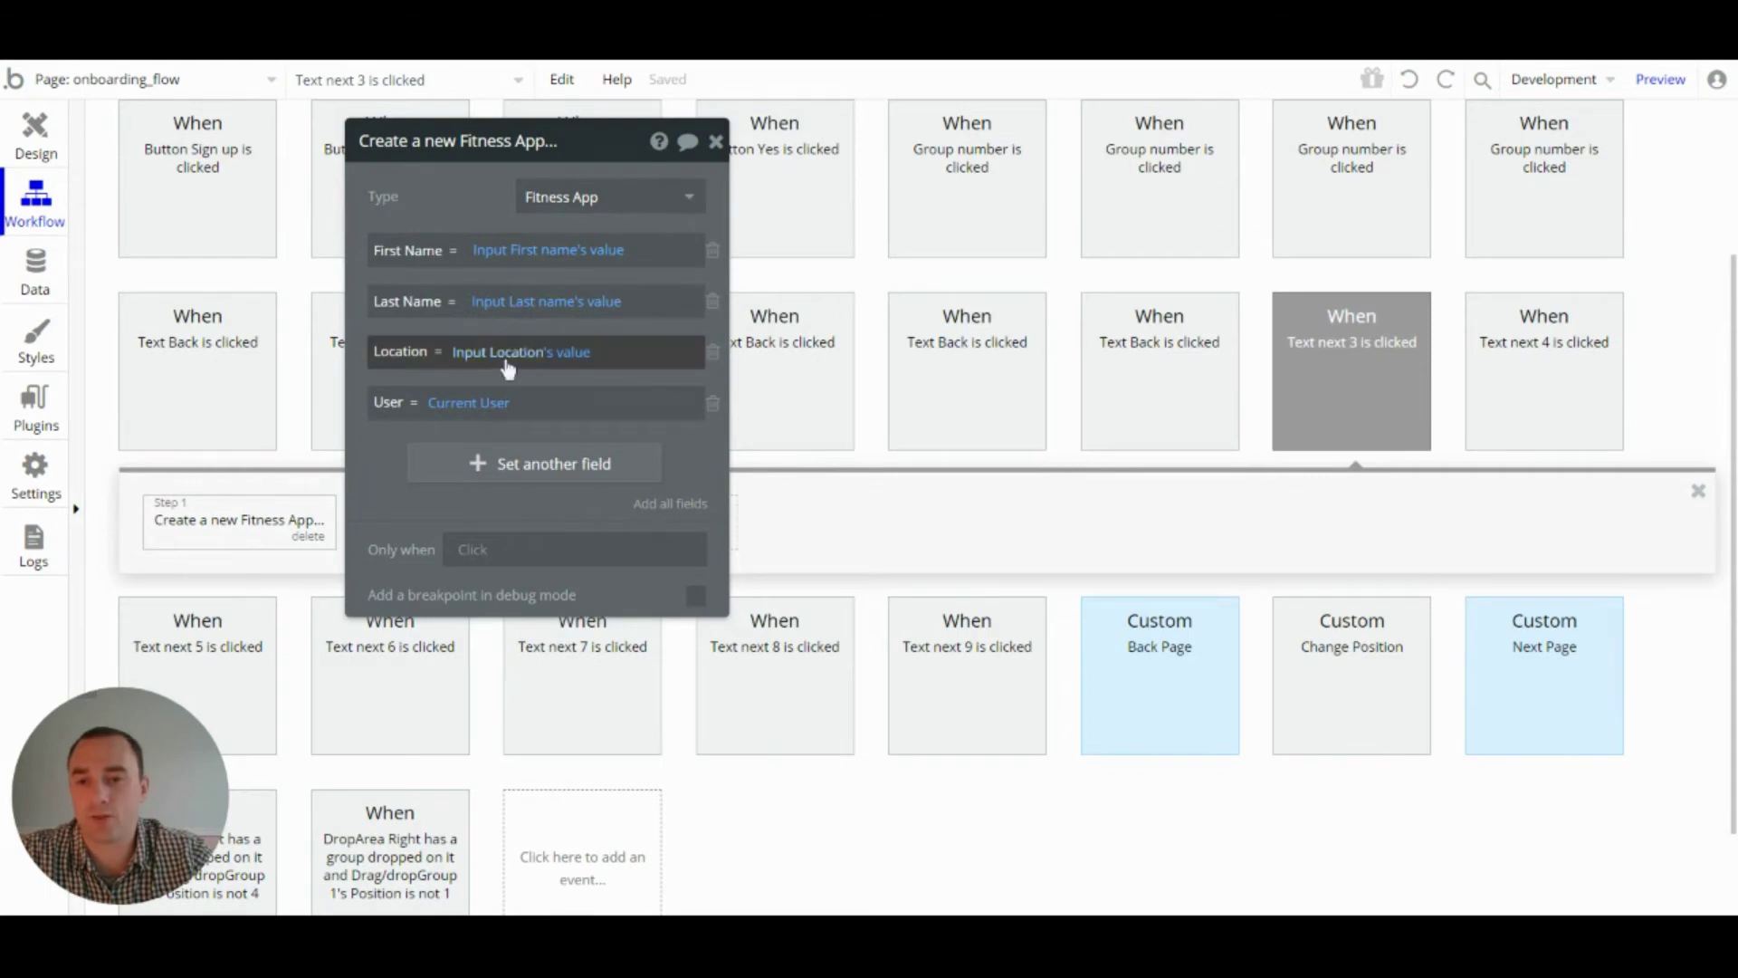
left_click_drag(504, 352, 391, 409)
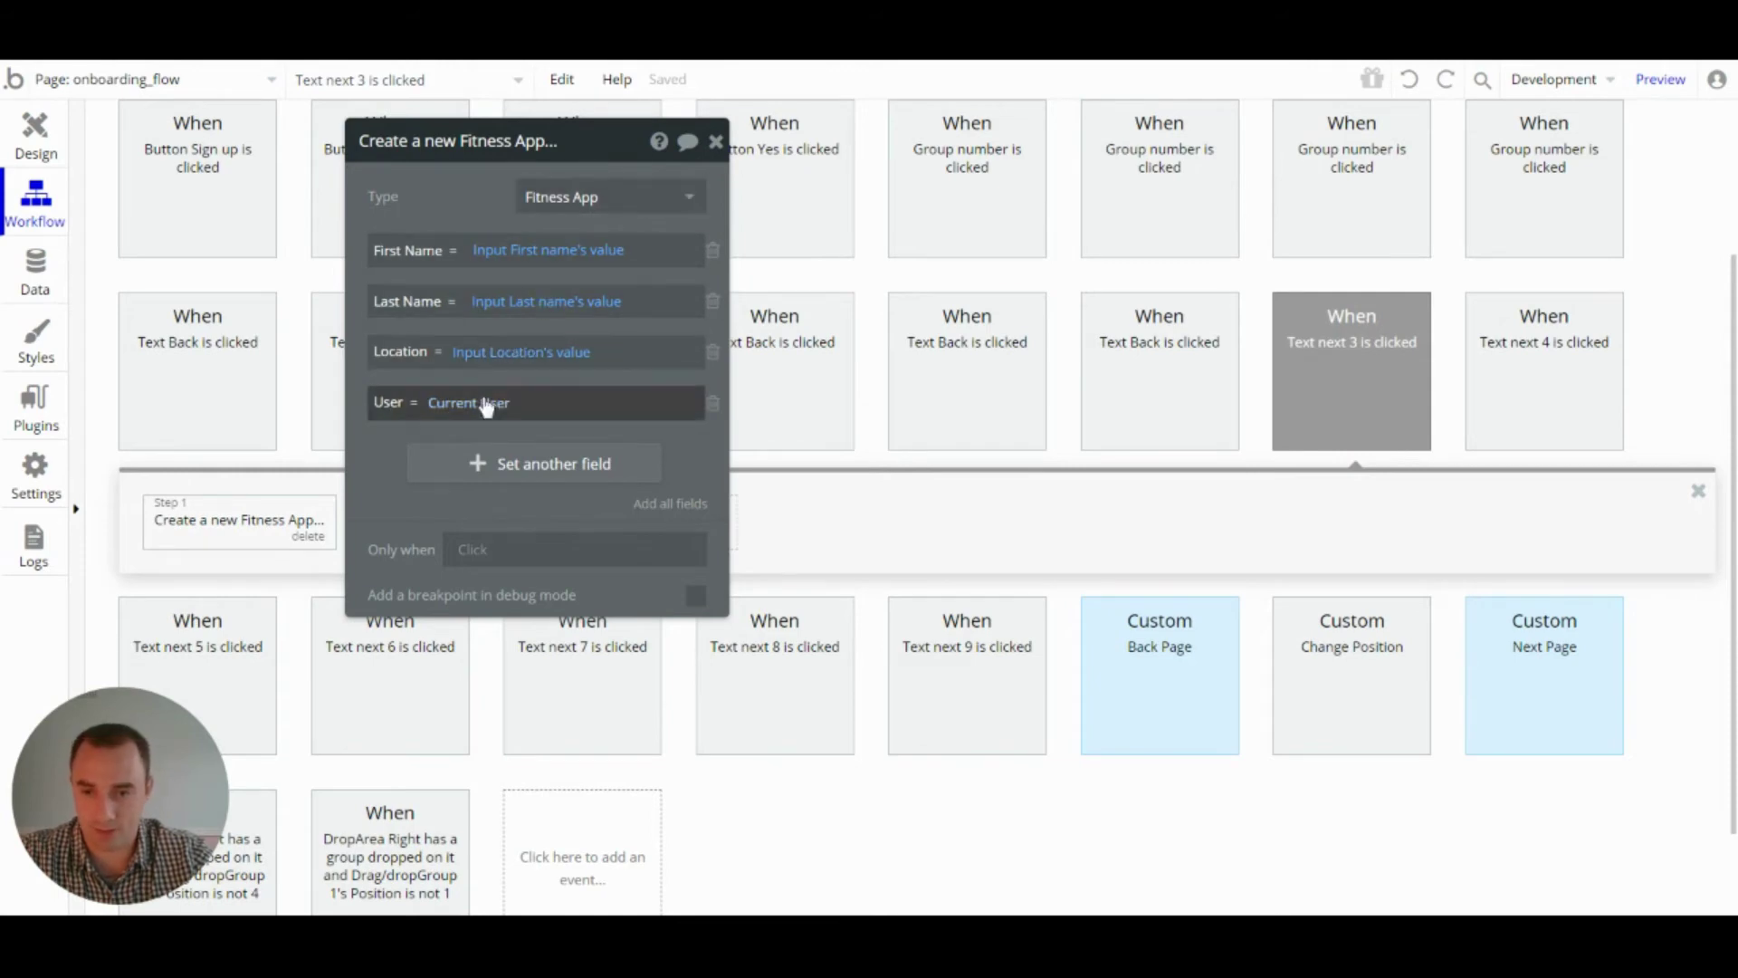
left_click_drag(546, 159, 980, 85)
left_click(458, 522)
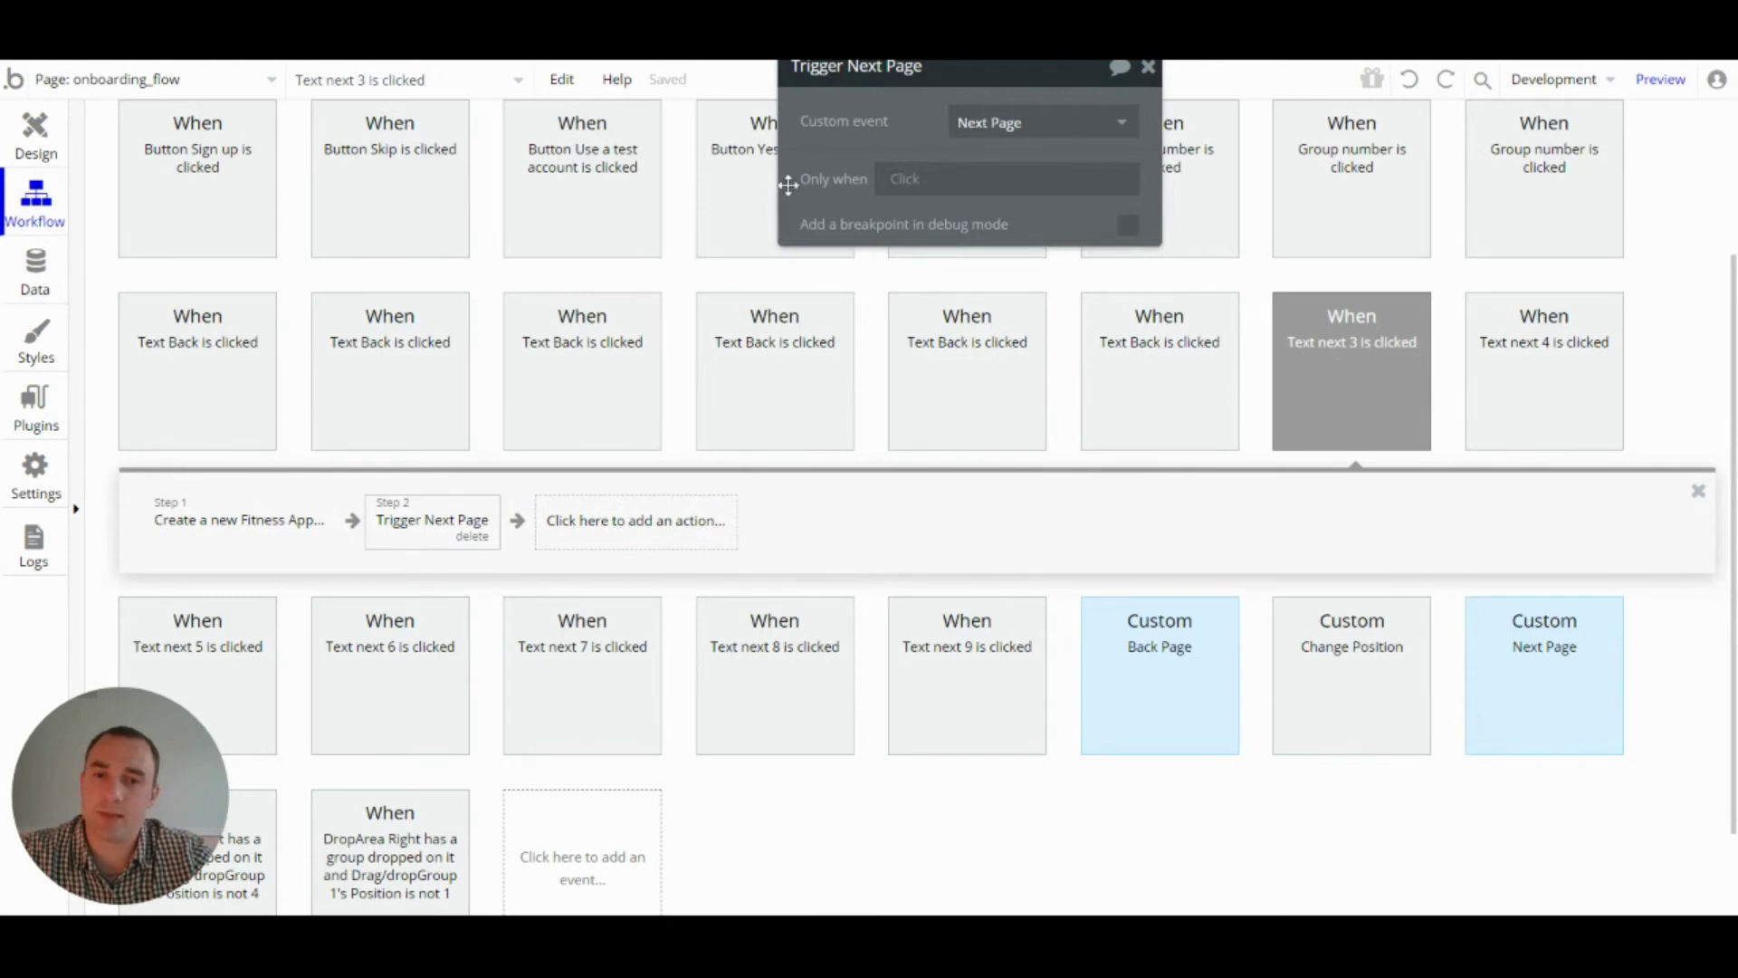
left_click_drag(789, 184, 762, 275)
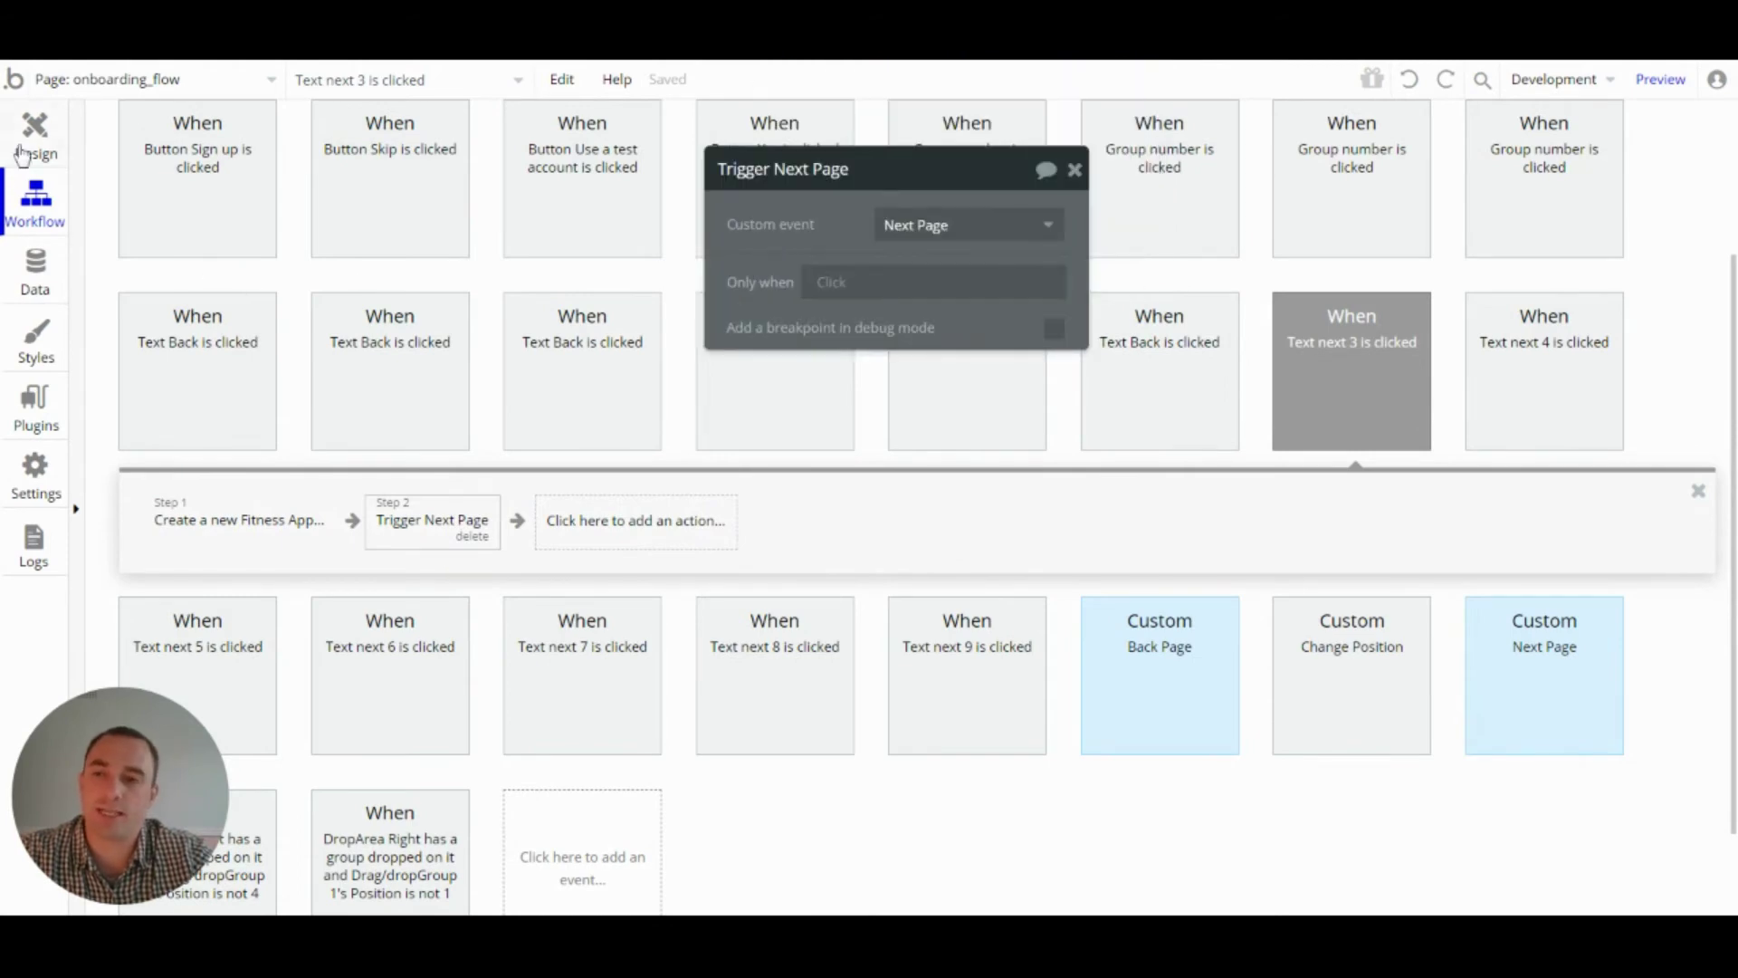
left_click(36, 134)
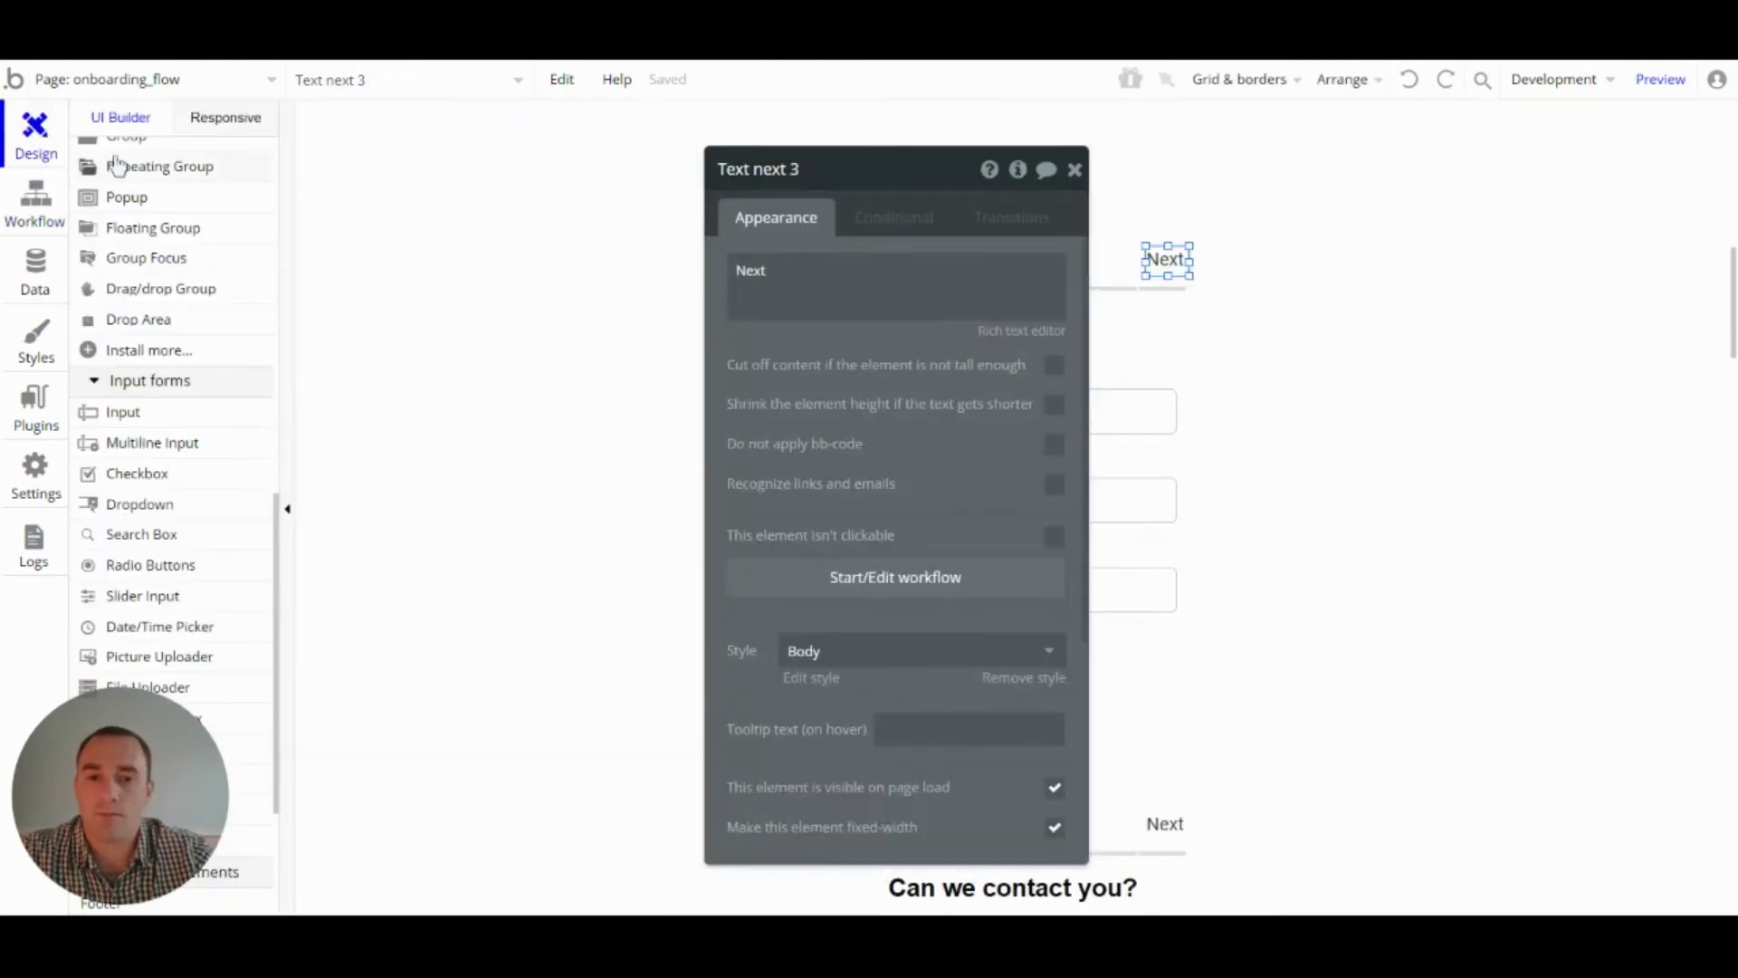
left_click_drag(935, 188, 584, 168)
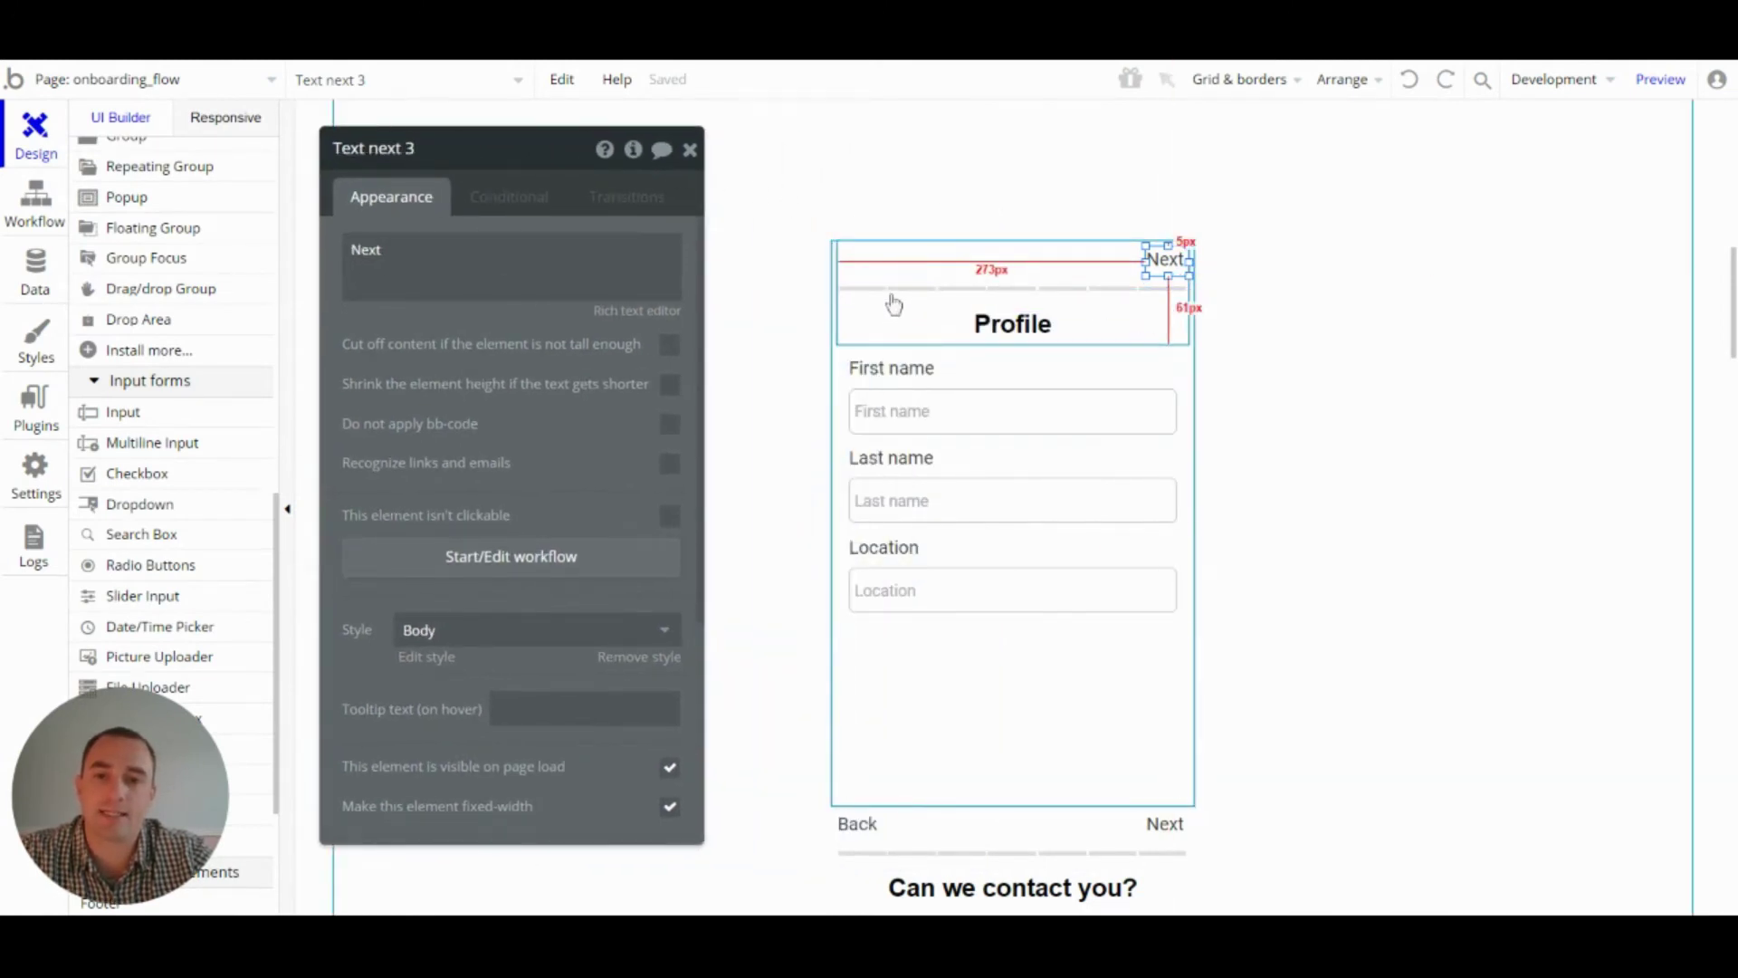
- Inspect the Profile progress bar's Group Position, its parent Group 3, and the segment shapes with the conditions on the first two
left_click(938, 290)
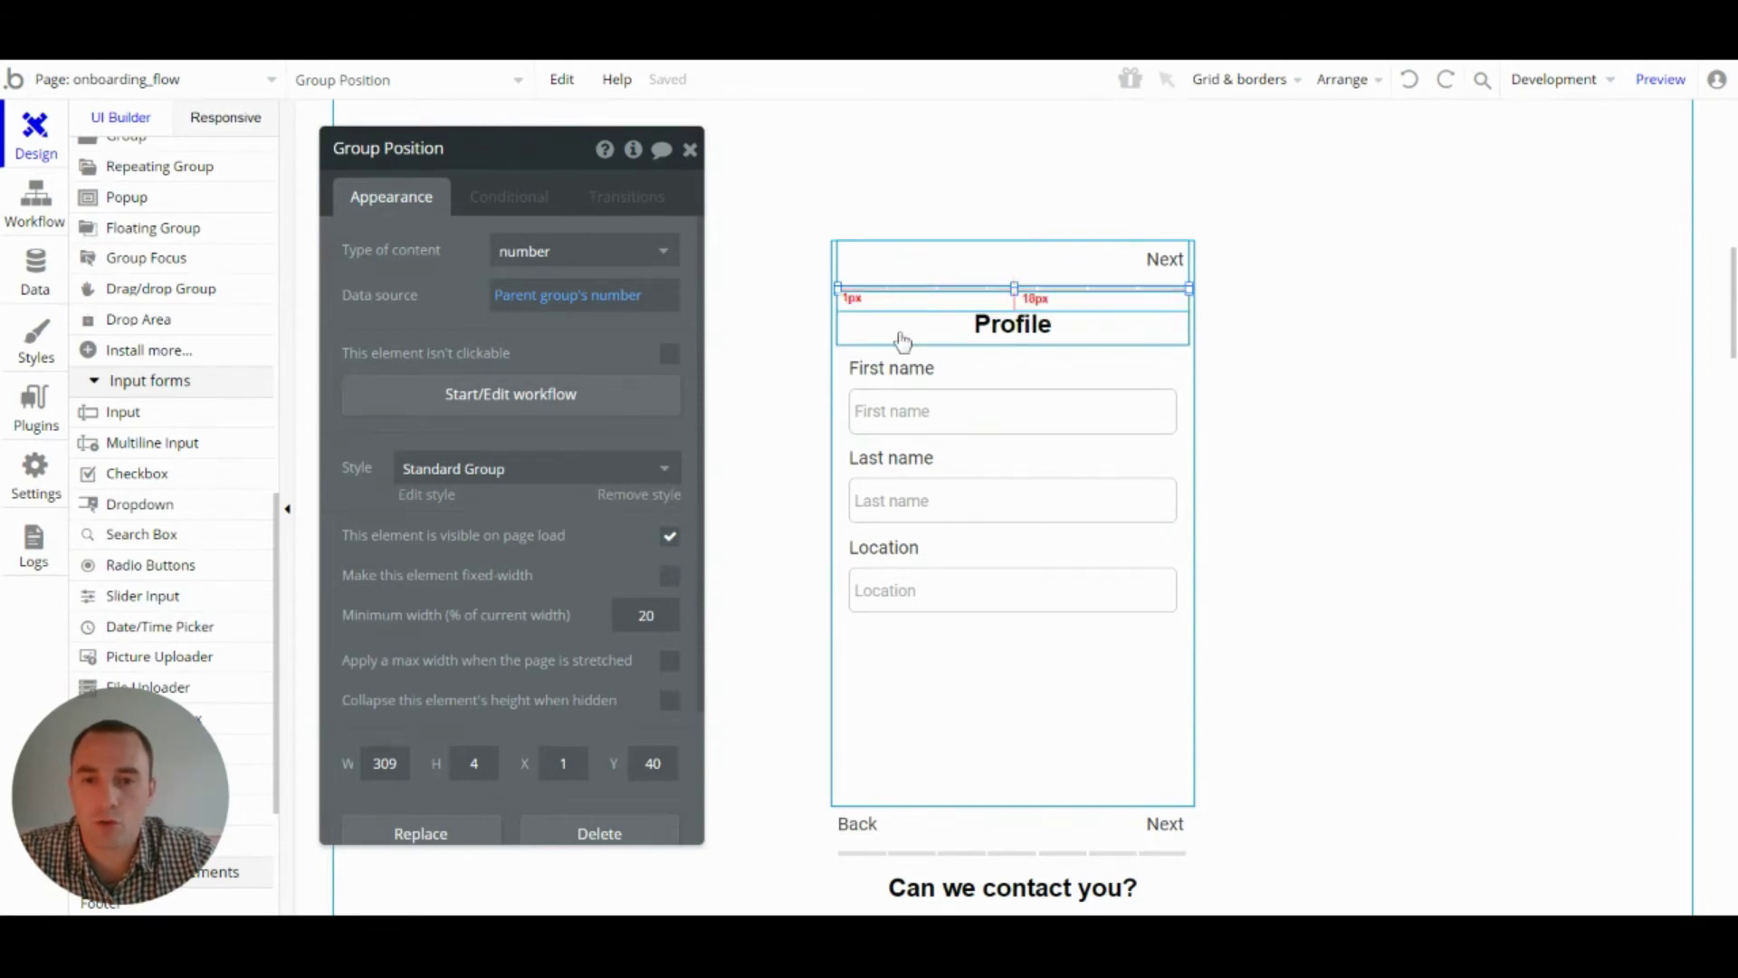
left_click(842, 356)
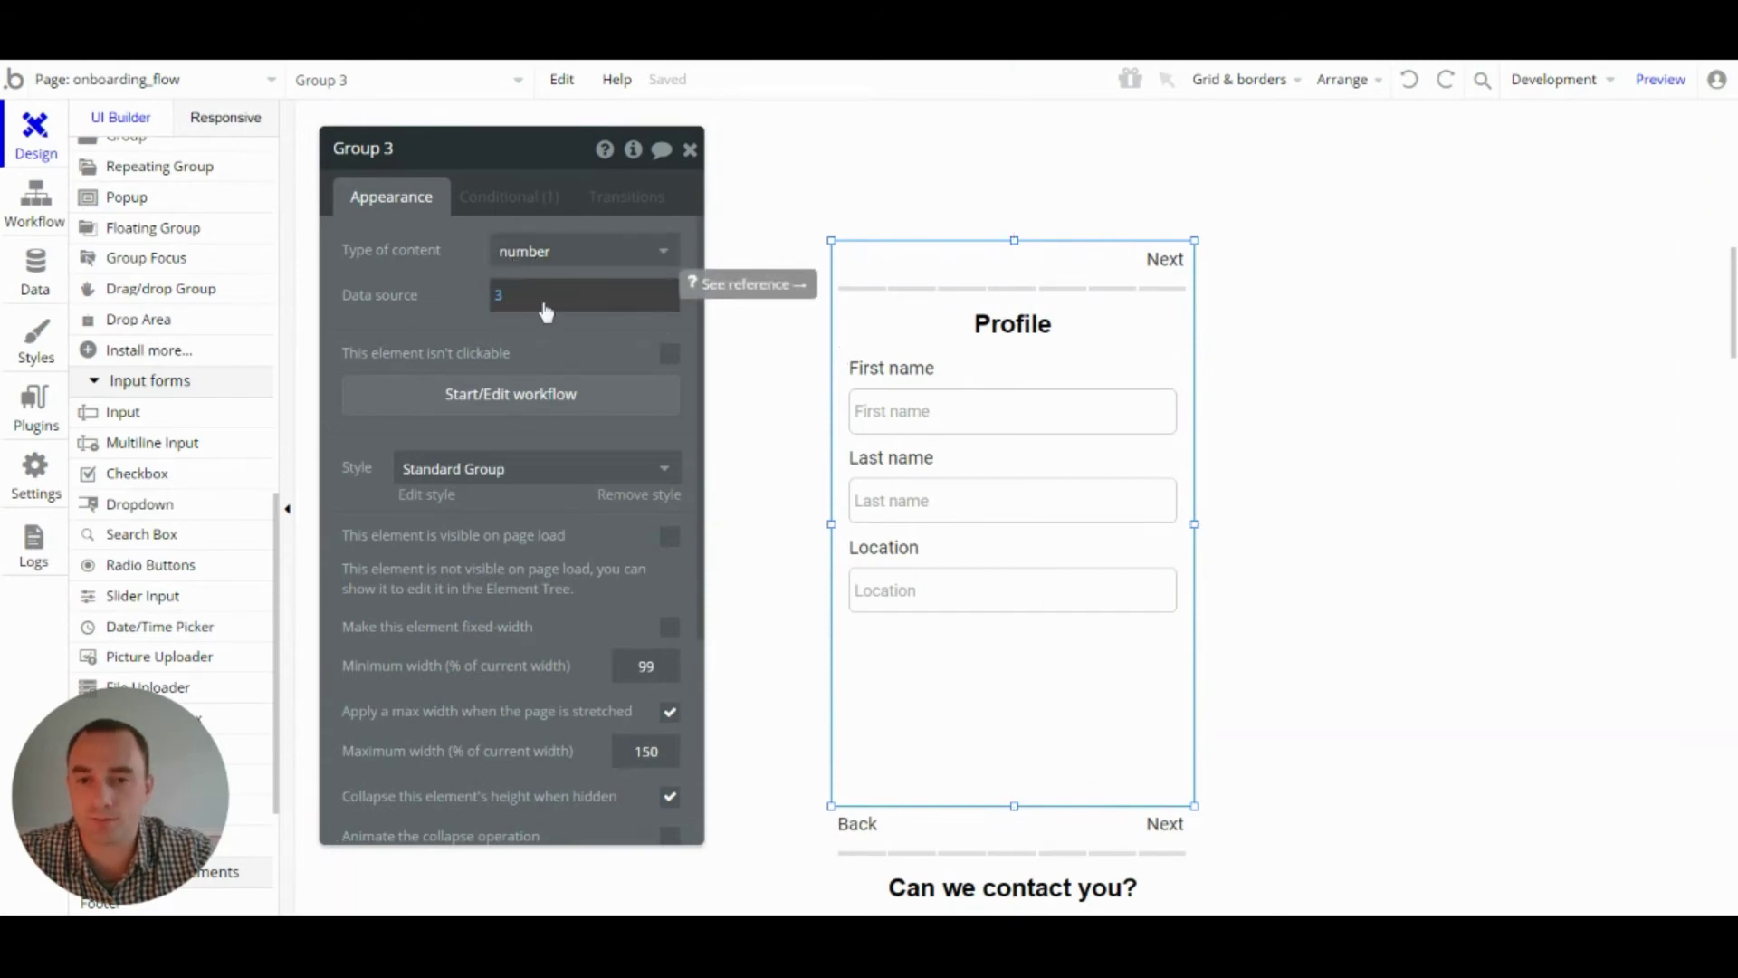
left_click(878, 288)
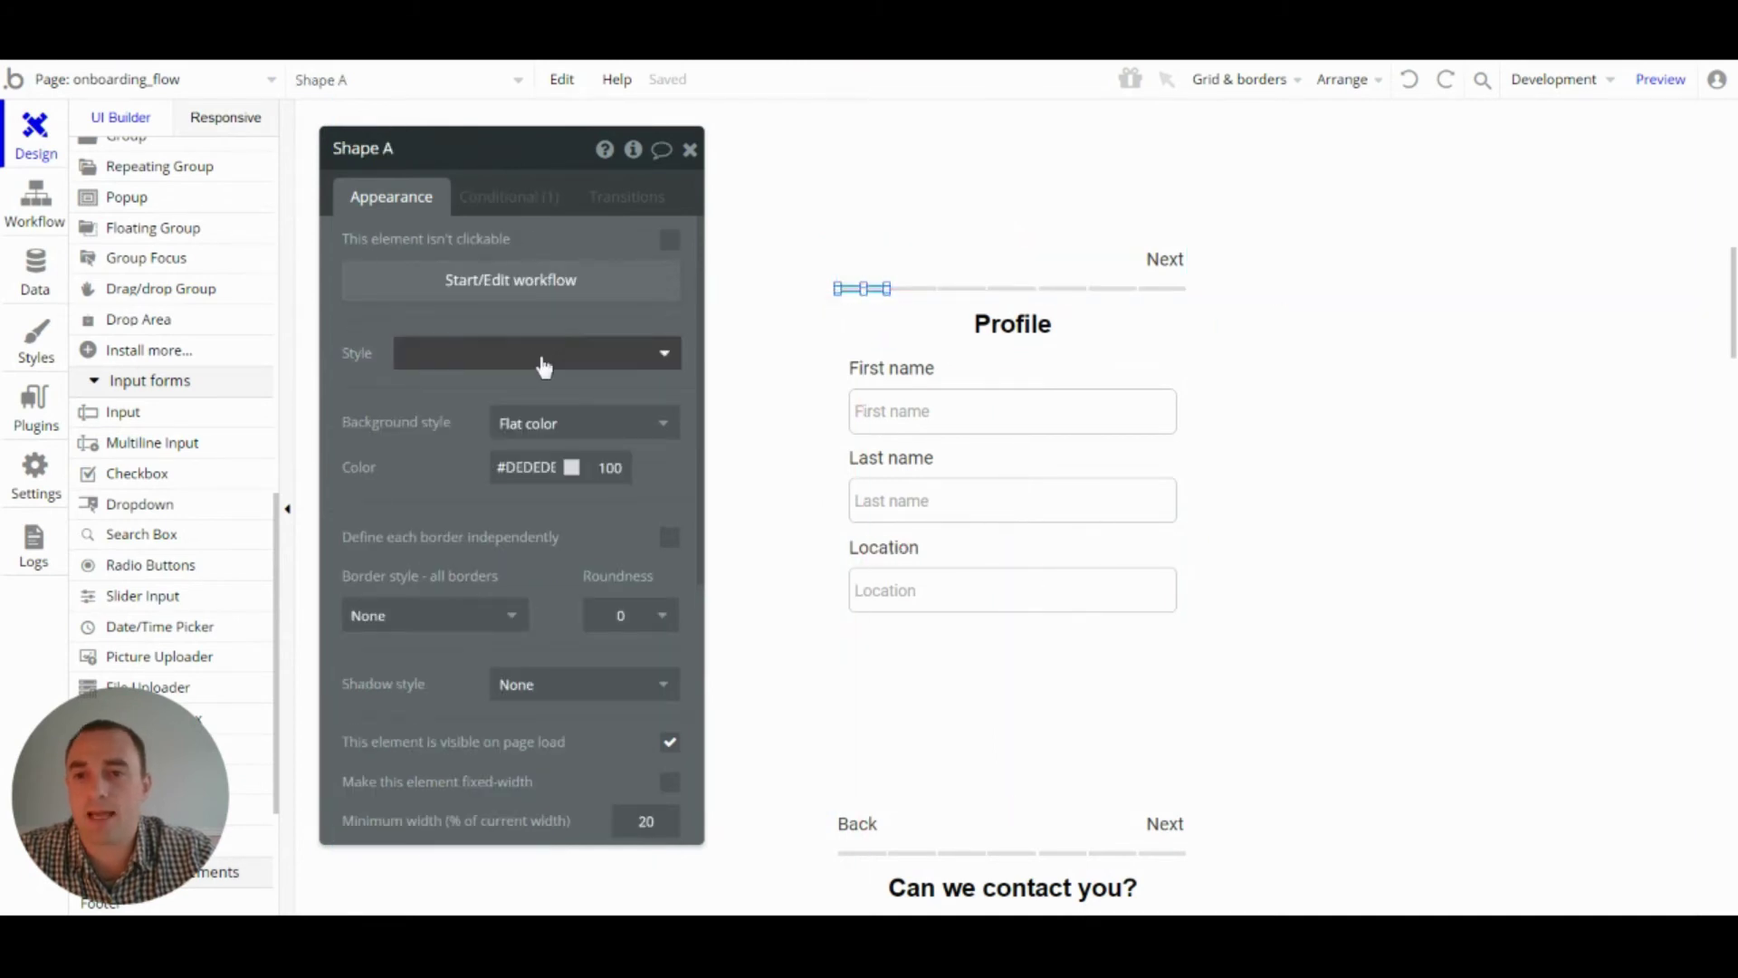
left_click(501, 197)
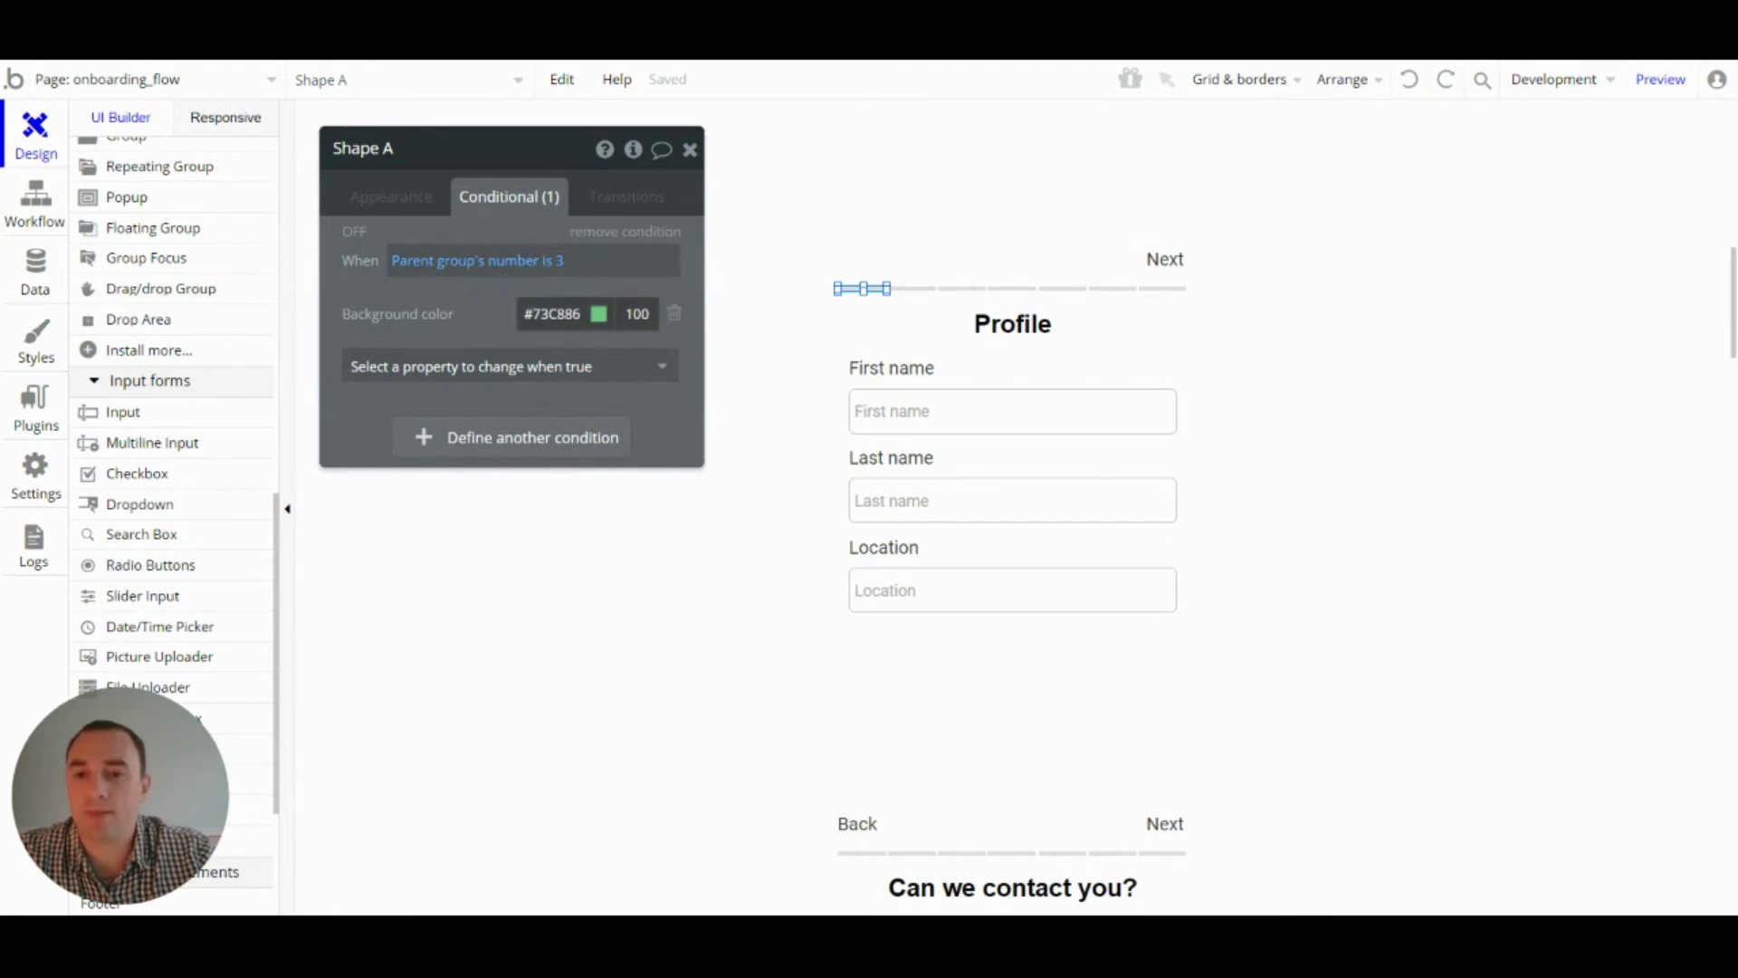
left_click(912, 294)
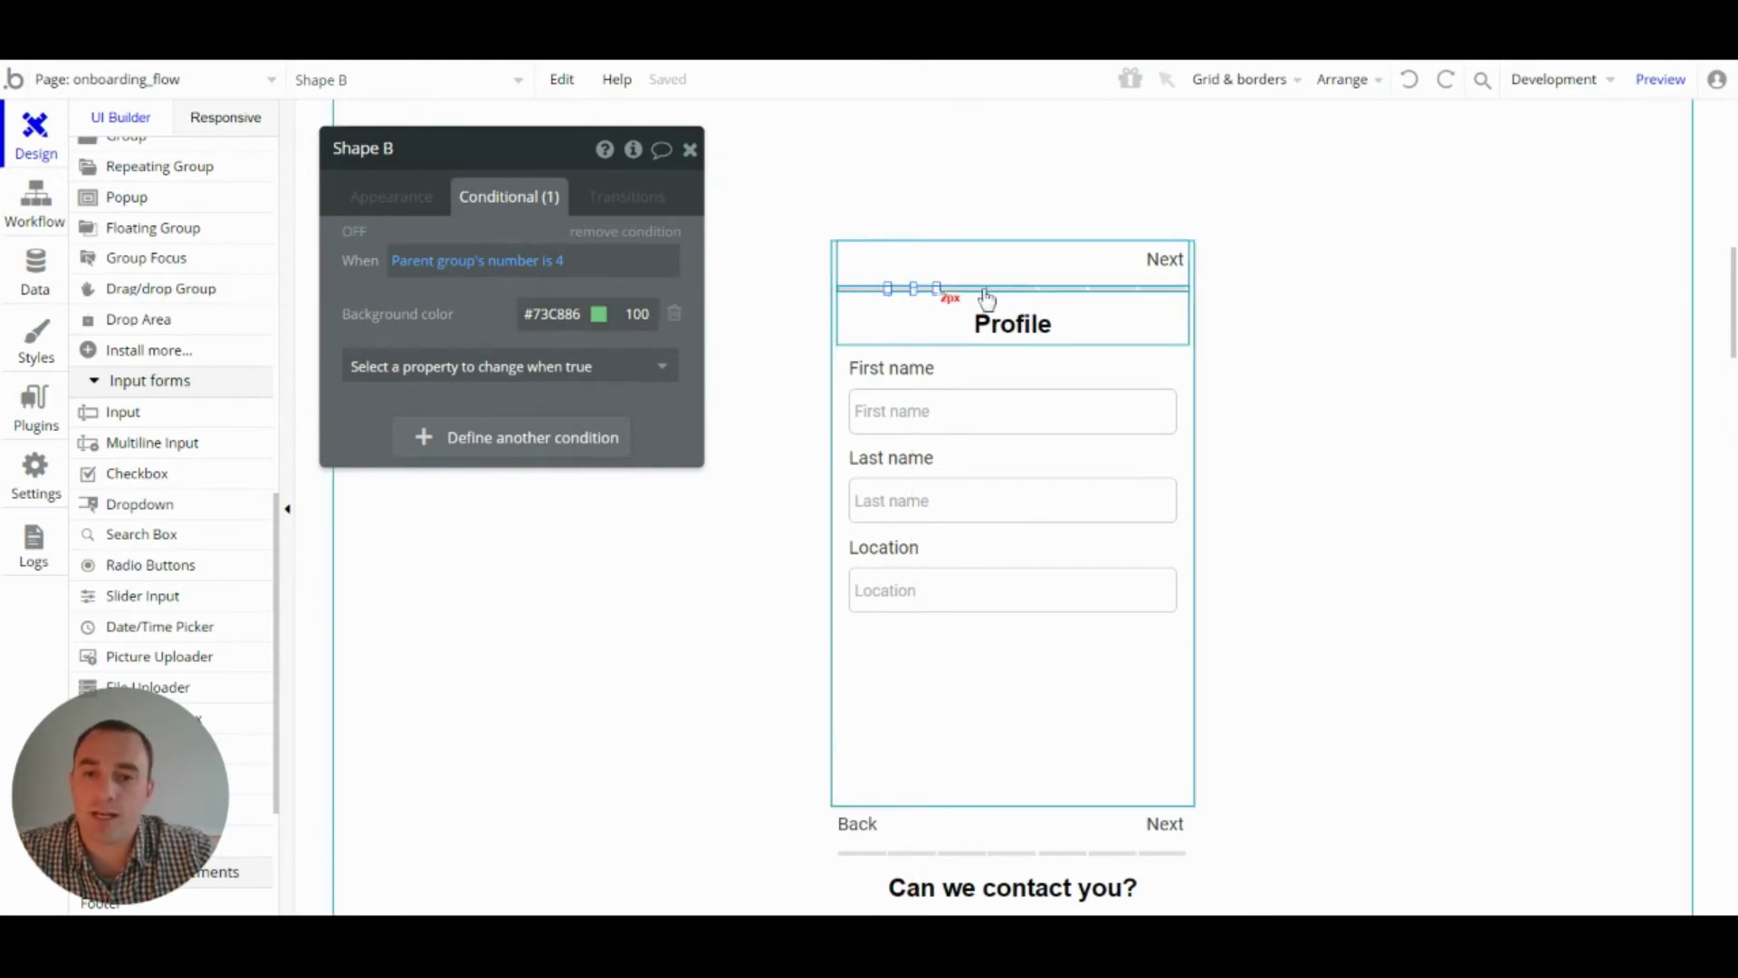
left_click(1161, 288)
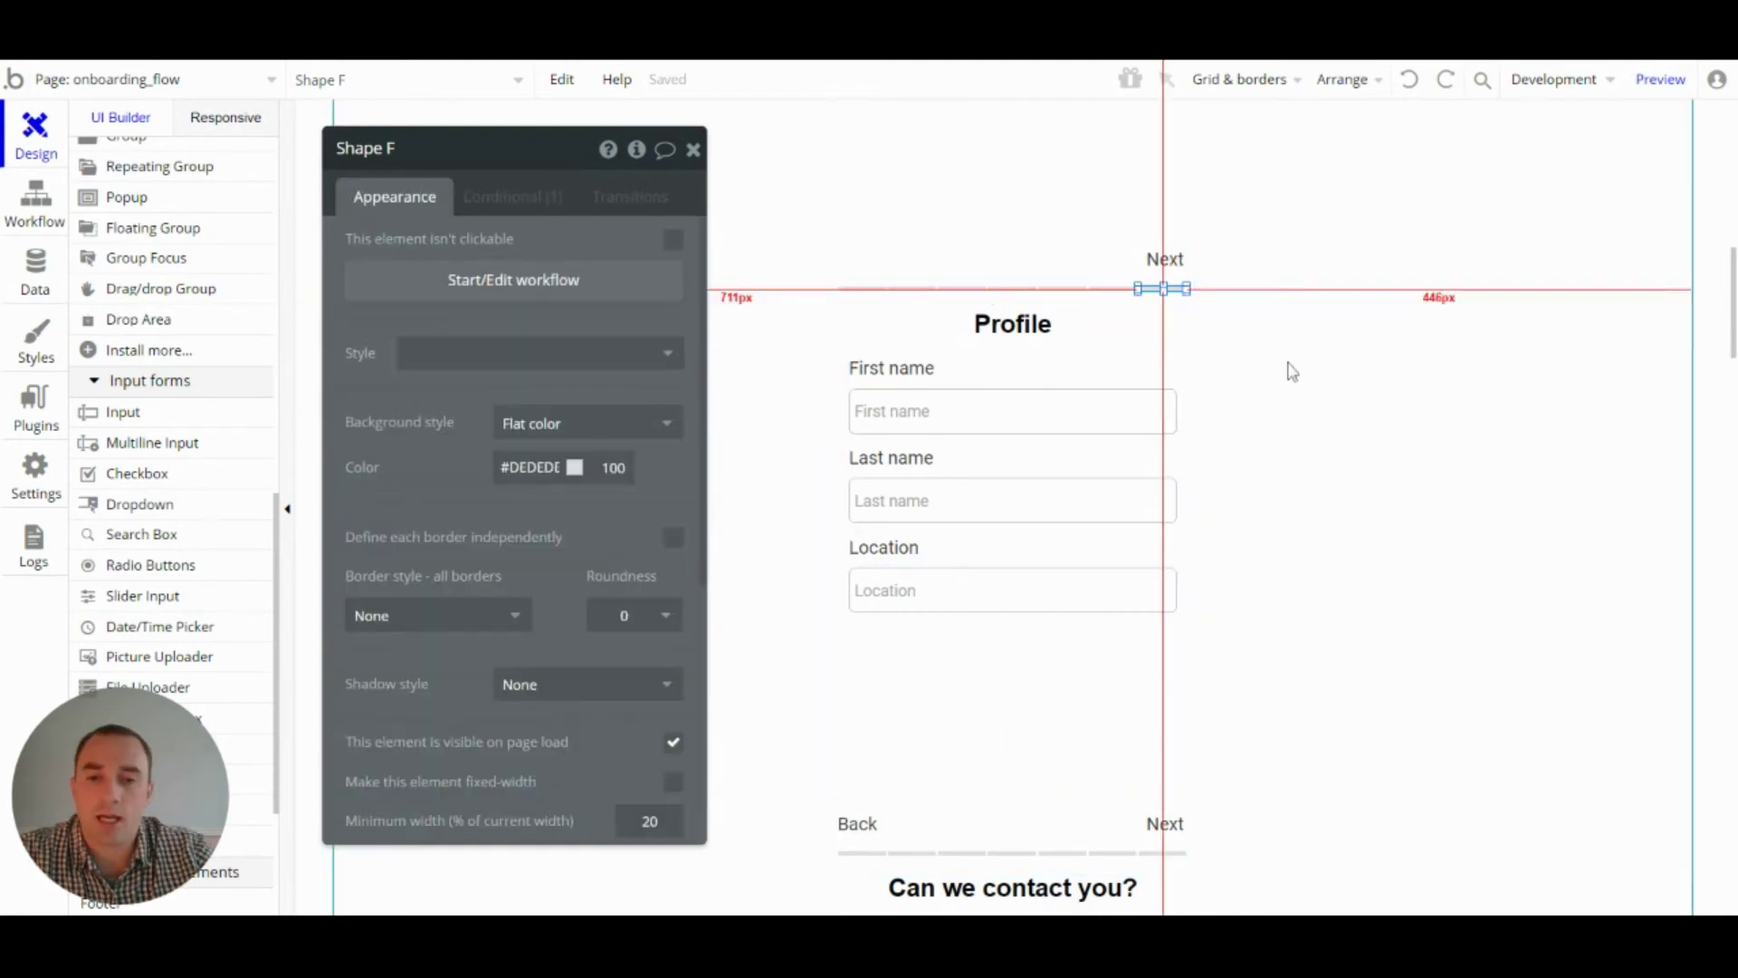
- Inspect the "Can we contact you?" group and the workflow behind its Back text, and return to the design
scroll(1292, 423, "down", 3)
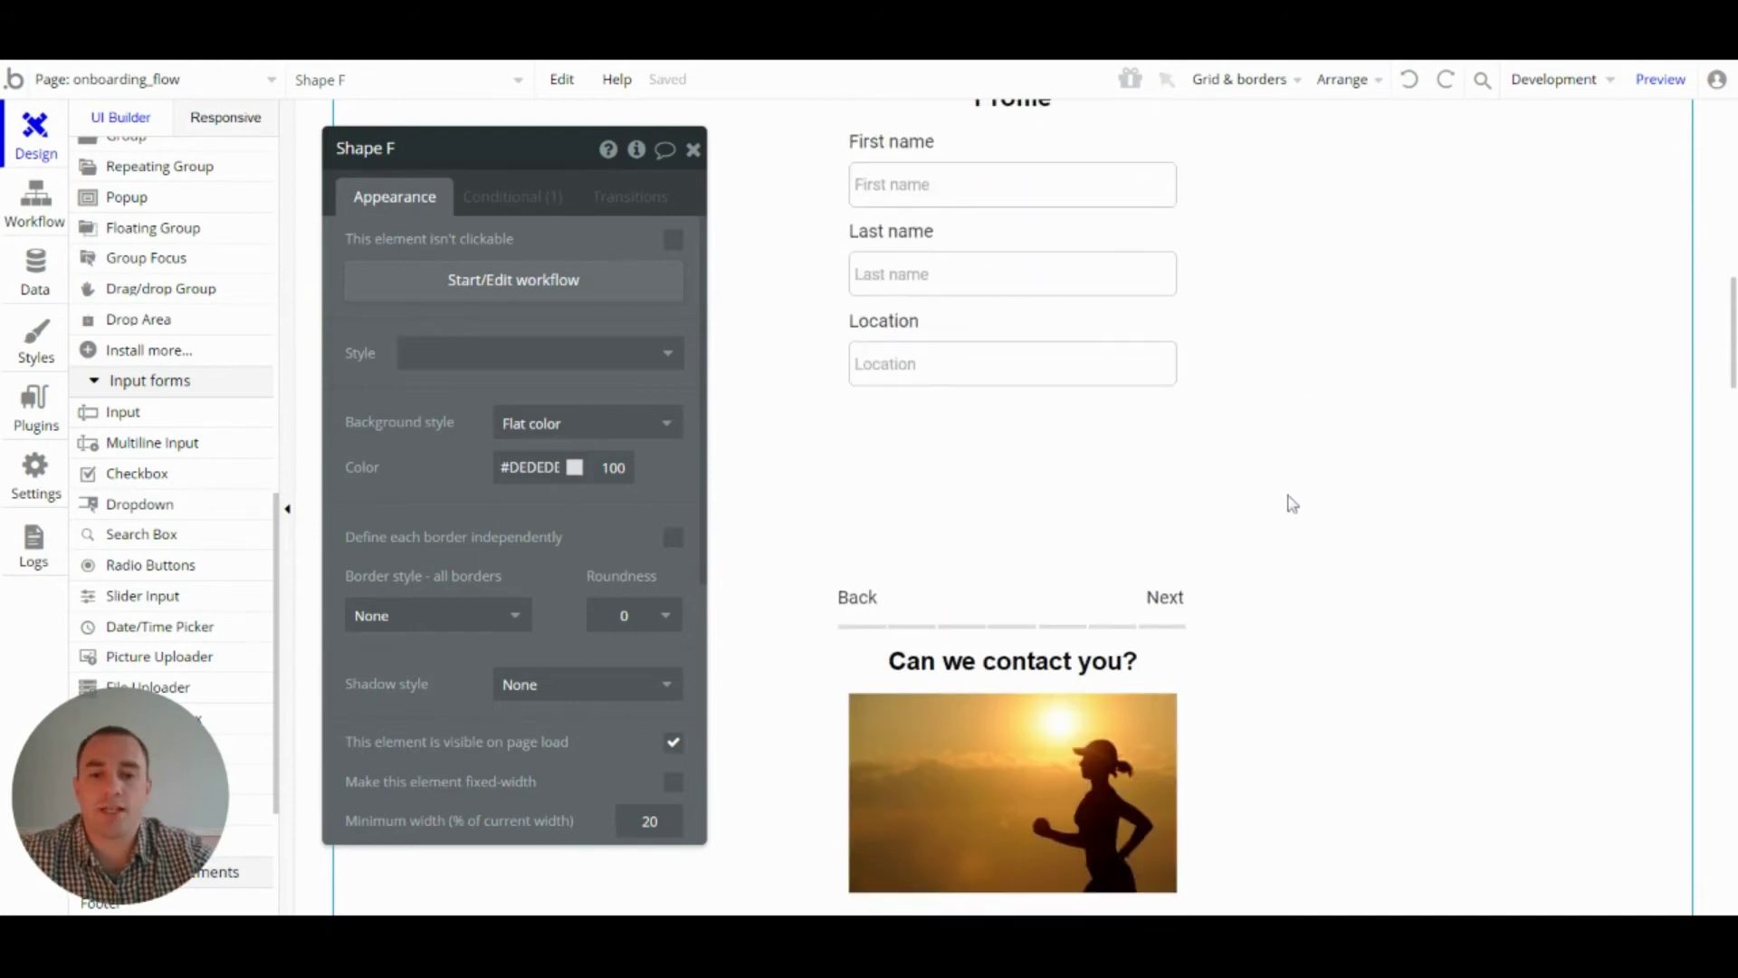
scroll(1293, 504, "down", 5)
left_click(833, 326)
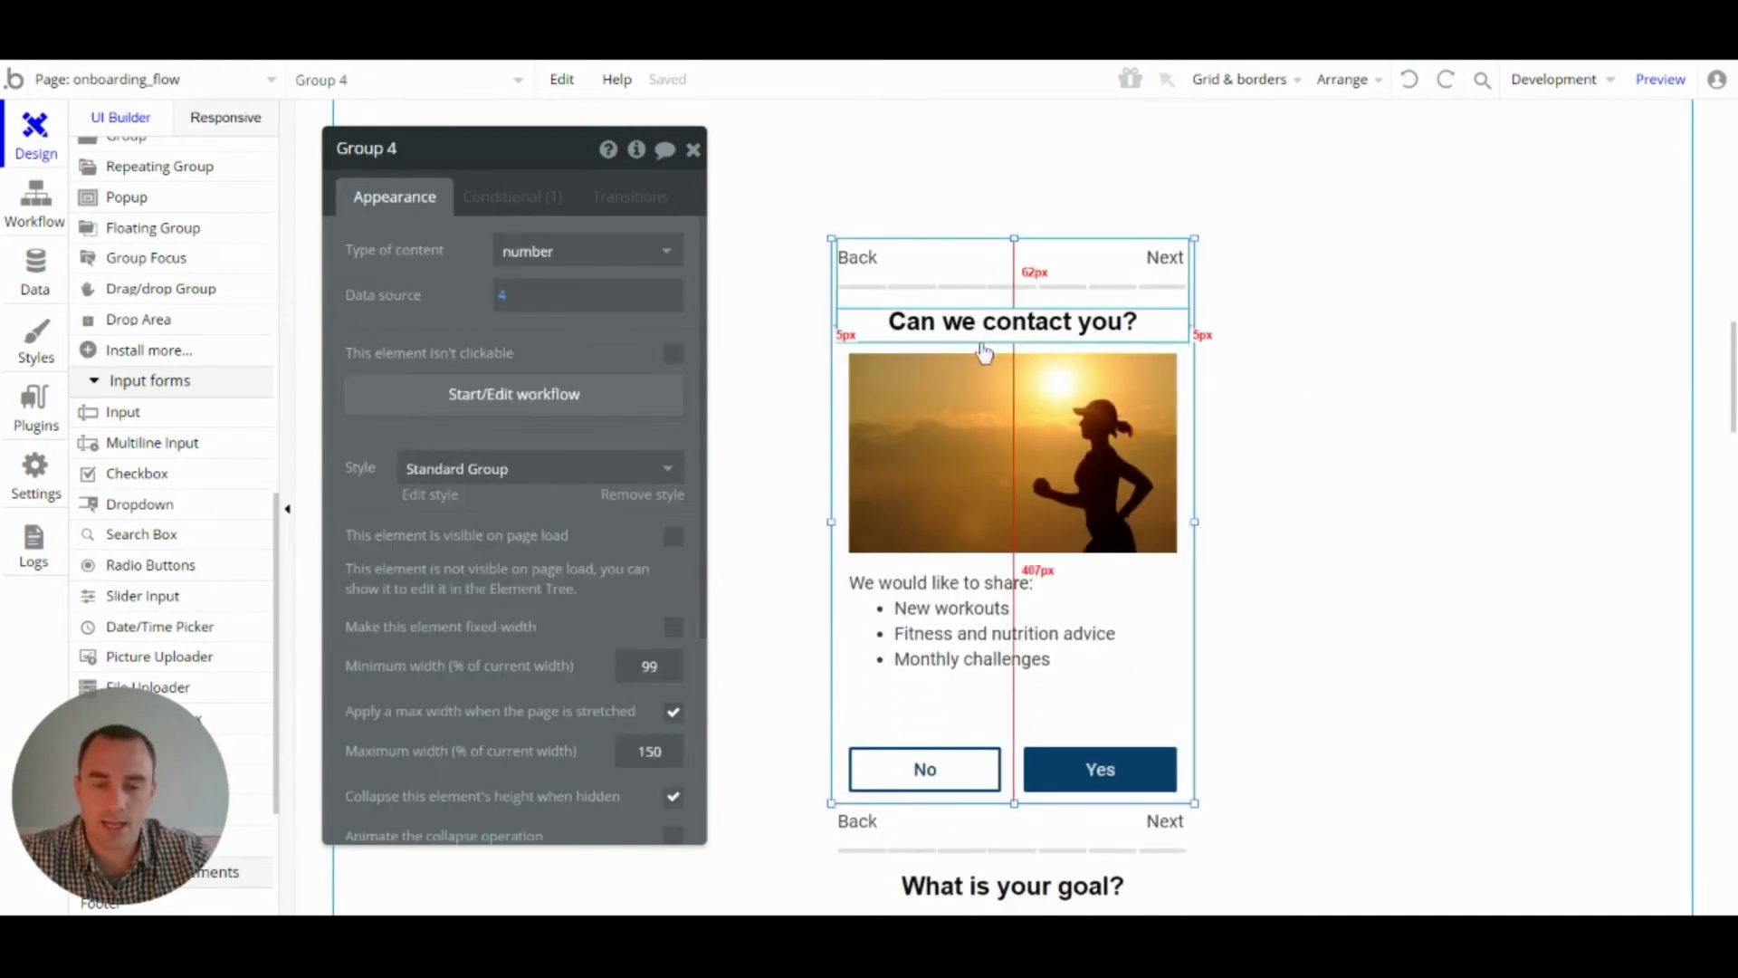
left_click(874, 268)
left_click(470, 554)
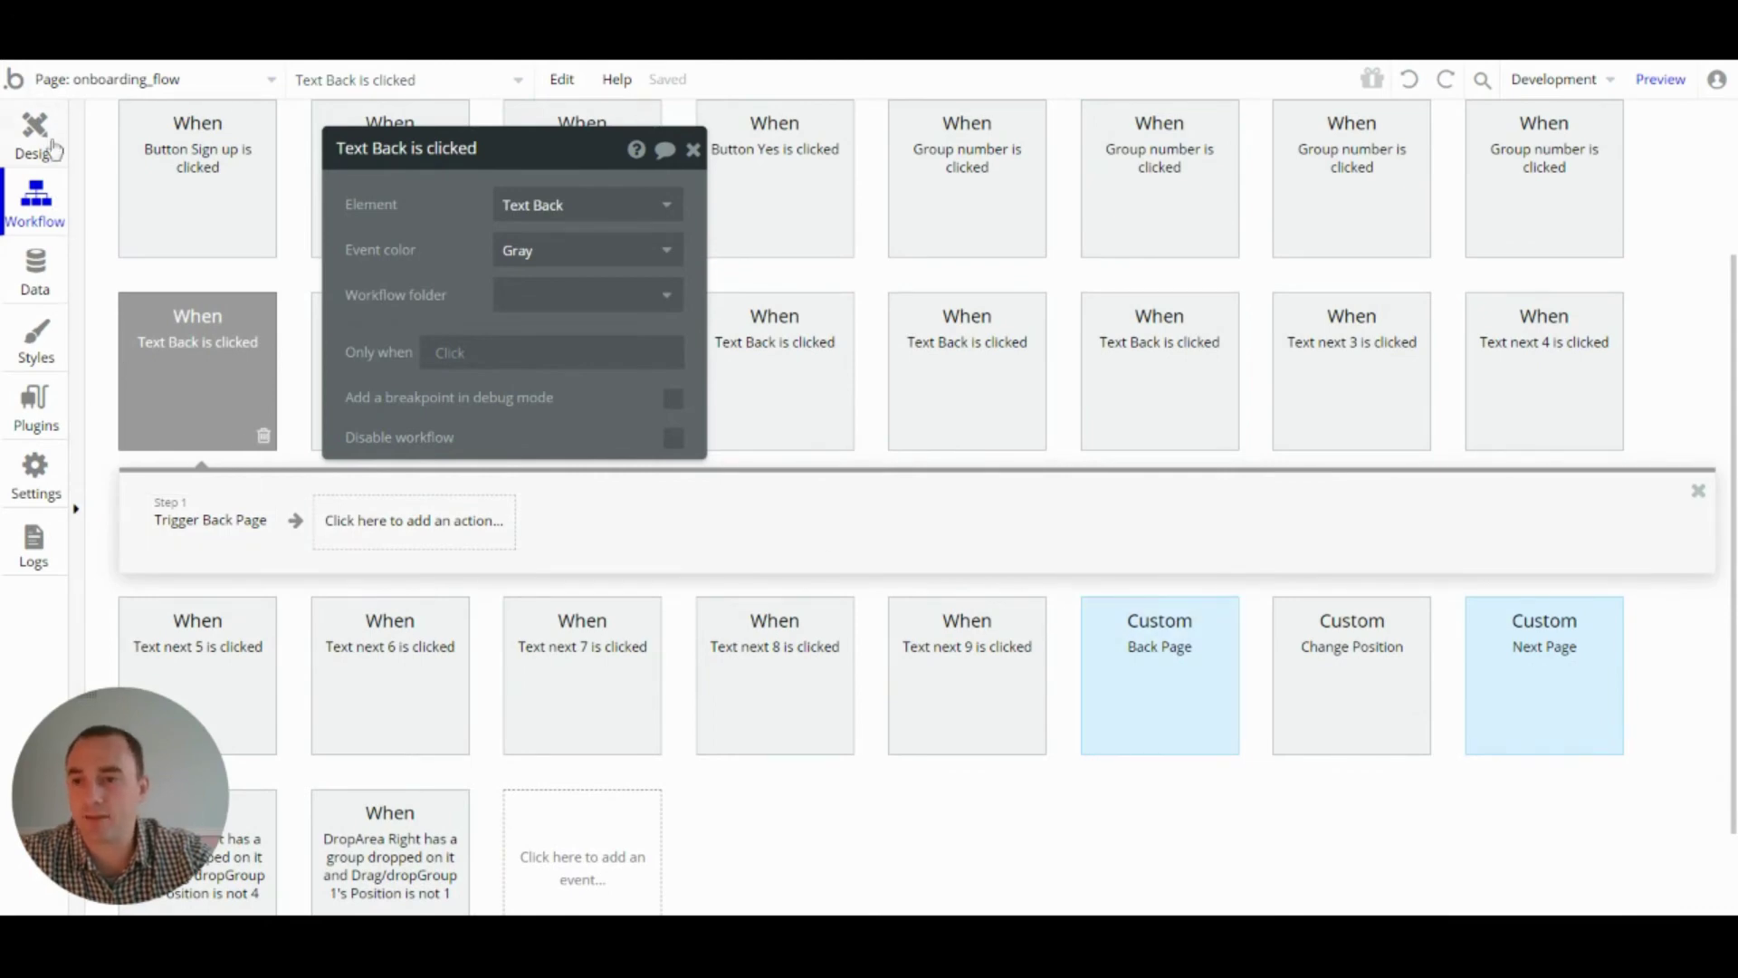
left_click(47, 143)
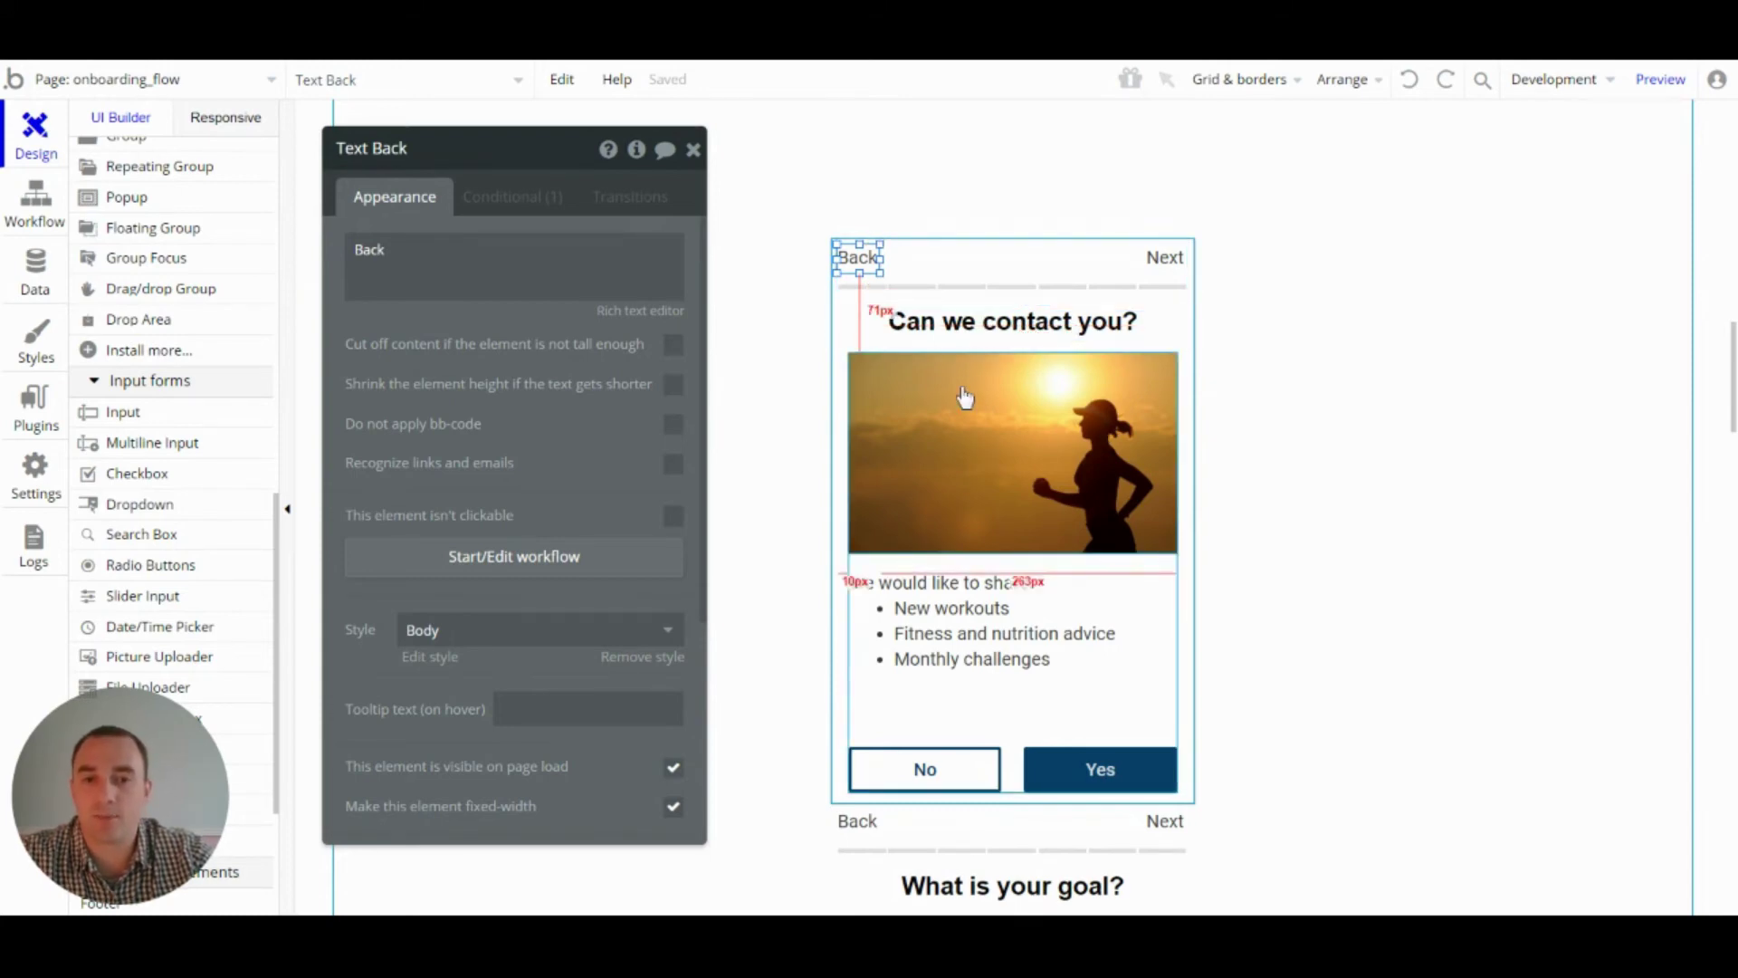
- Inspect the contact group's runner image and the Trigger Next Page action of its No button, and return to the design
left_click(993, 437)
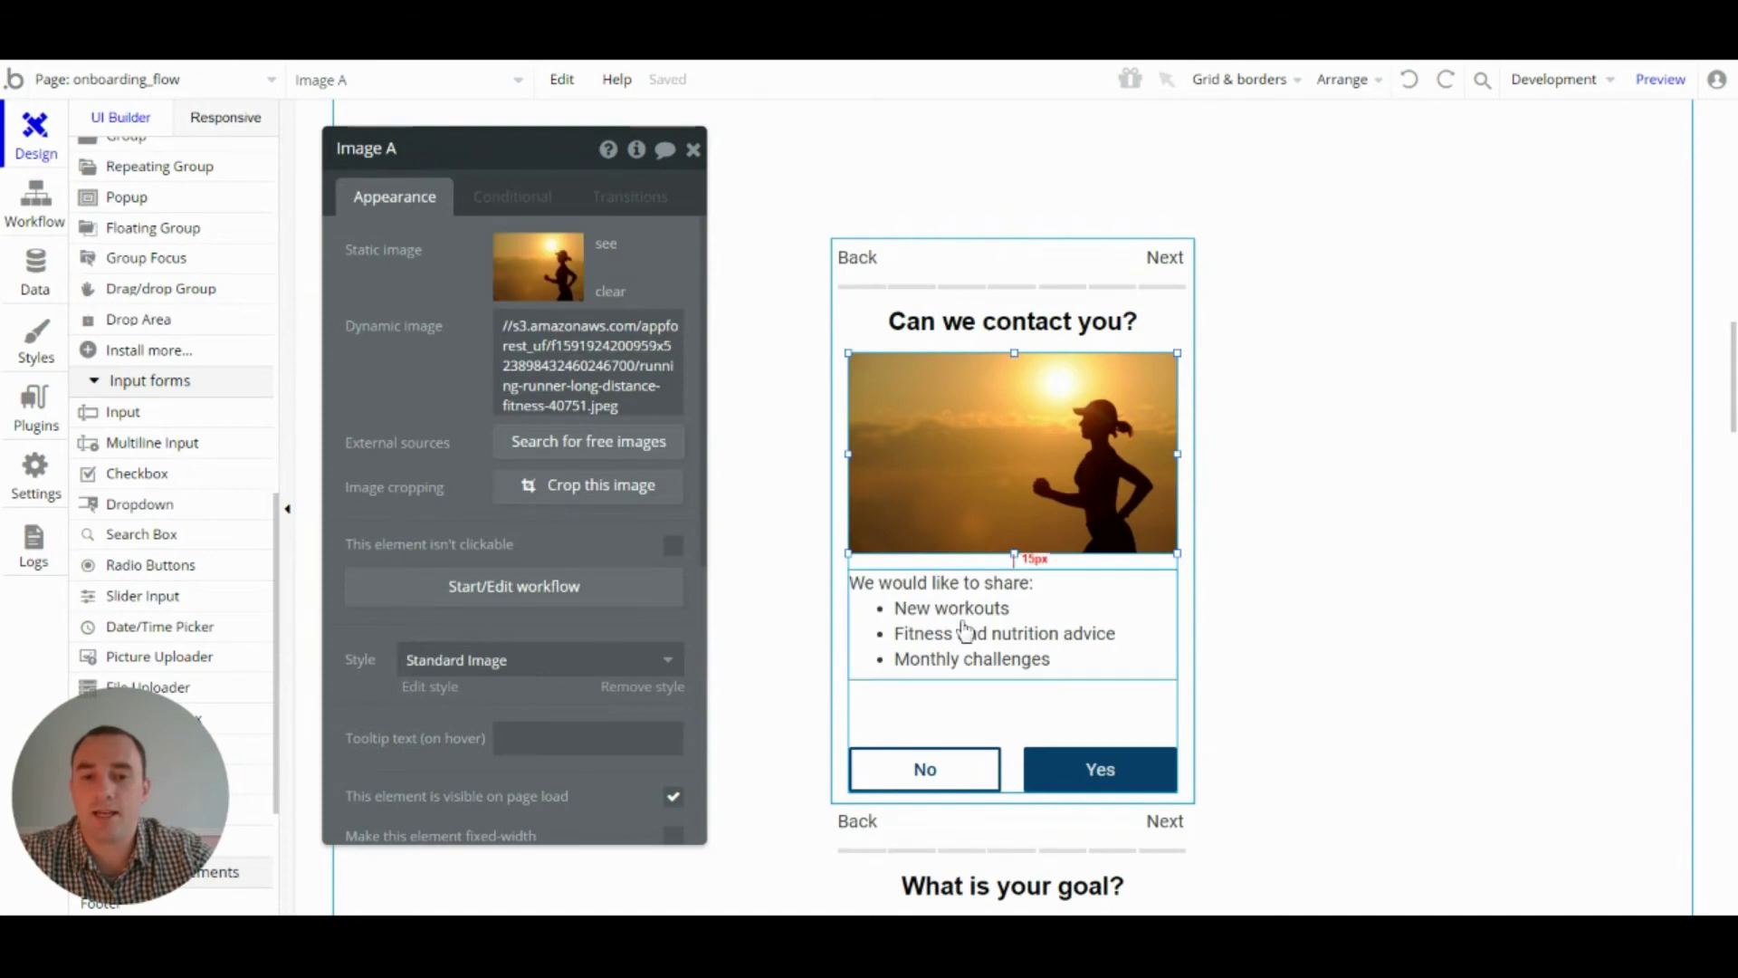
scroll(962, 637, "down", 1)
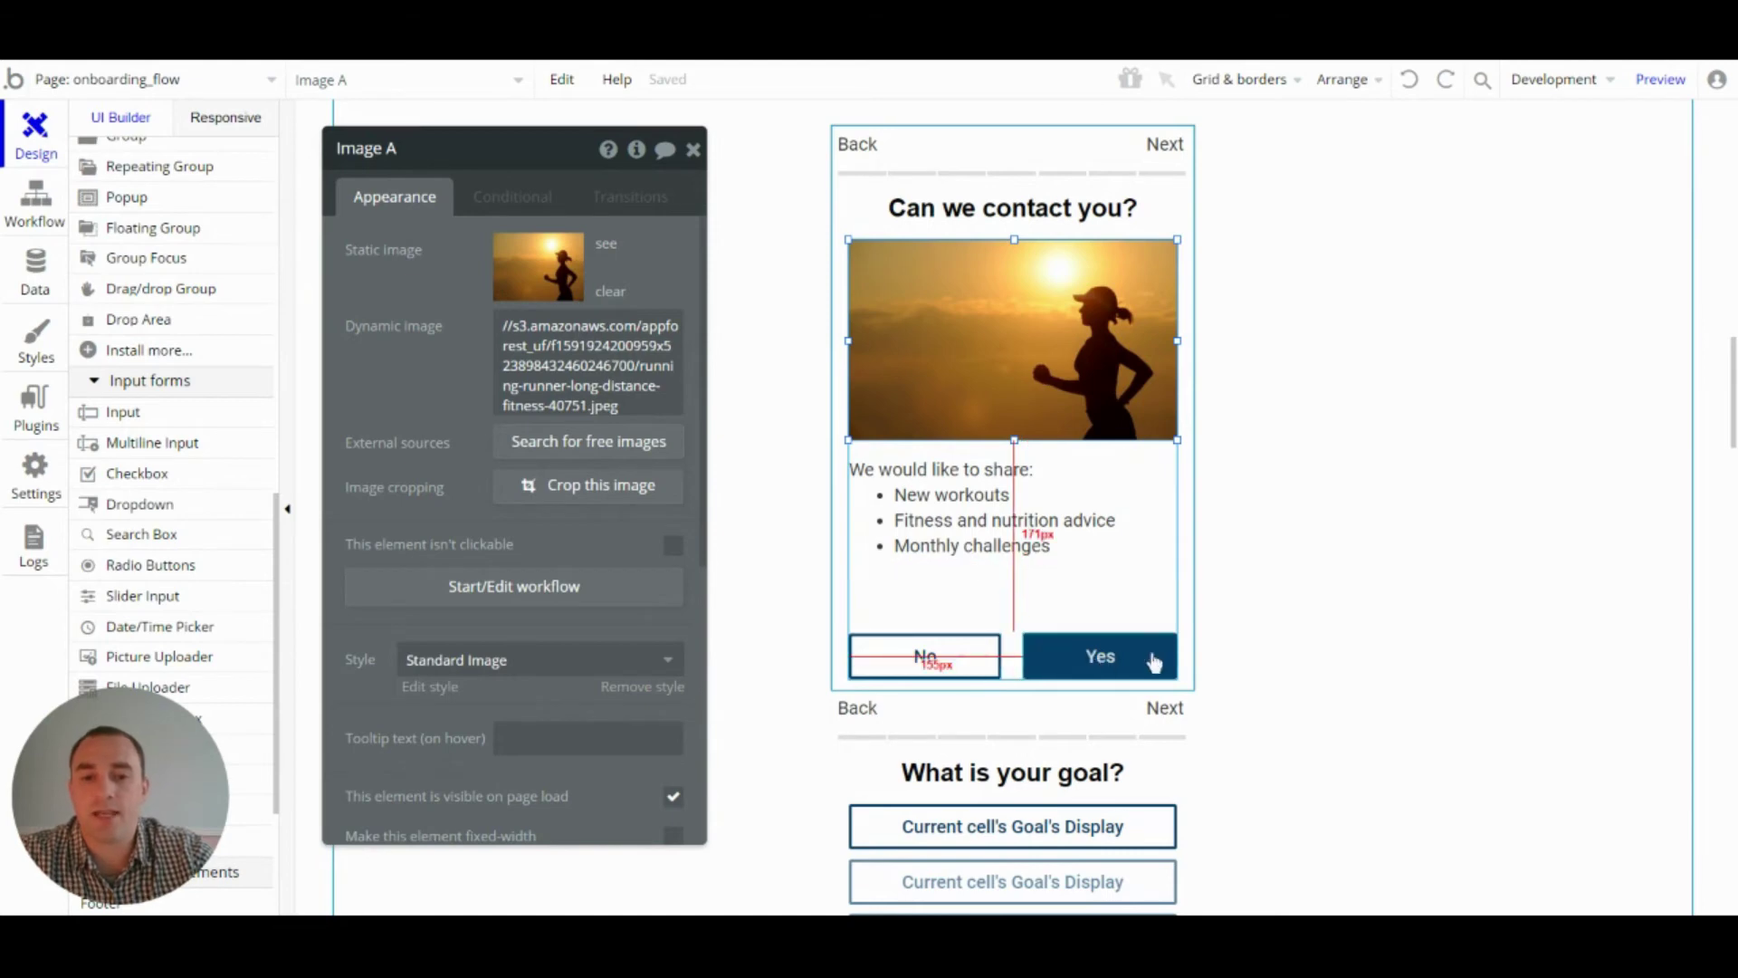
left_click(944, 675)
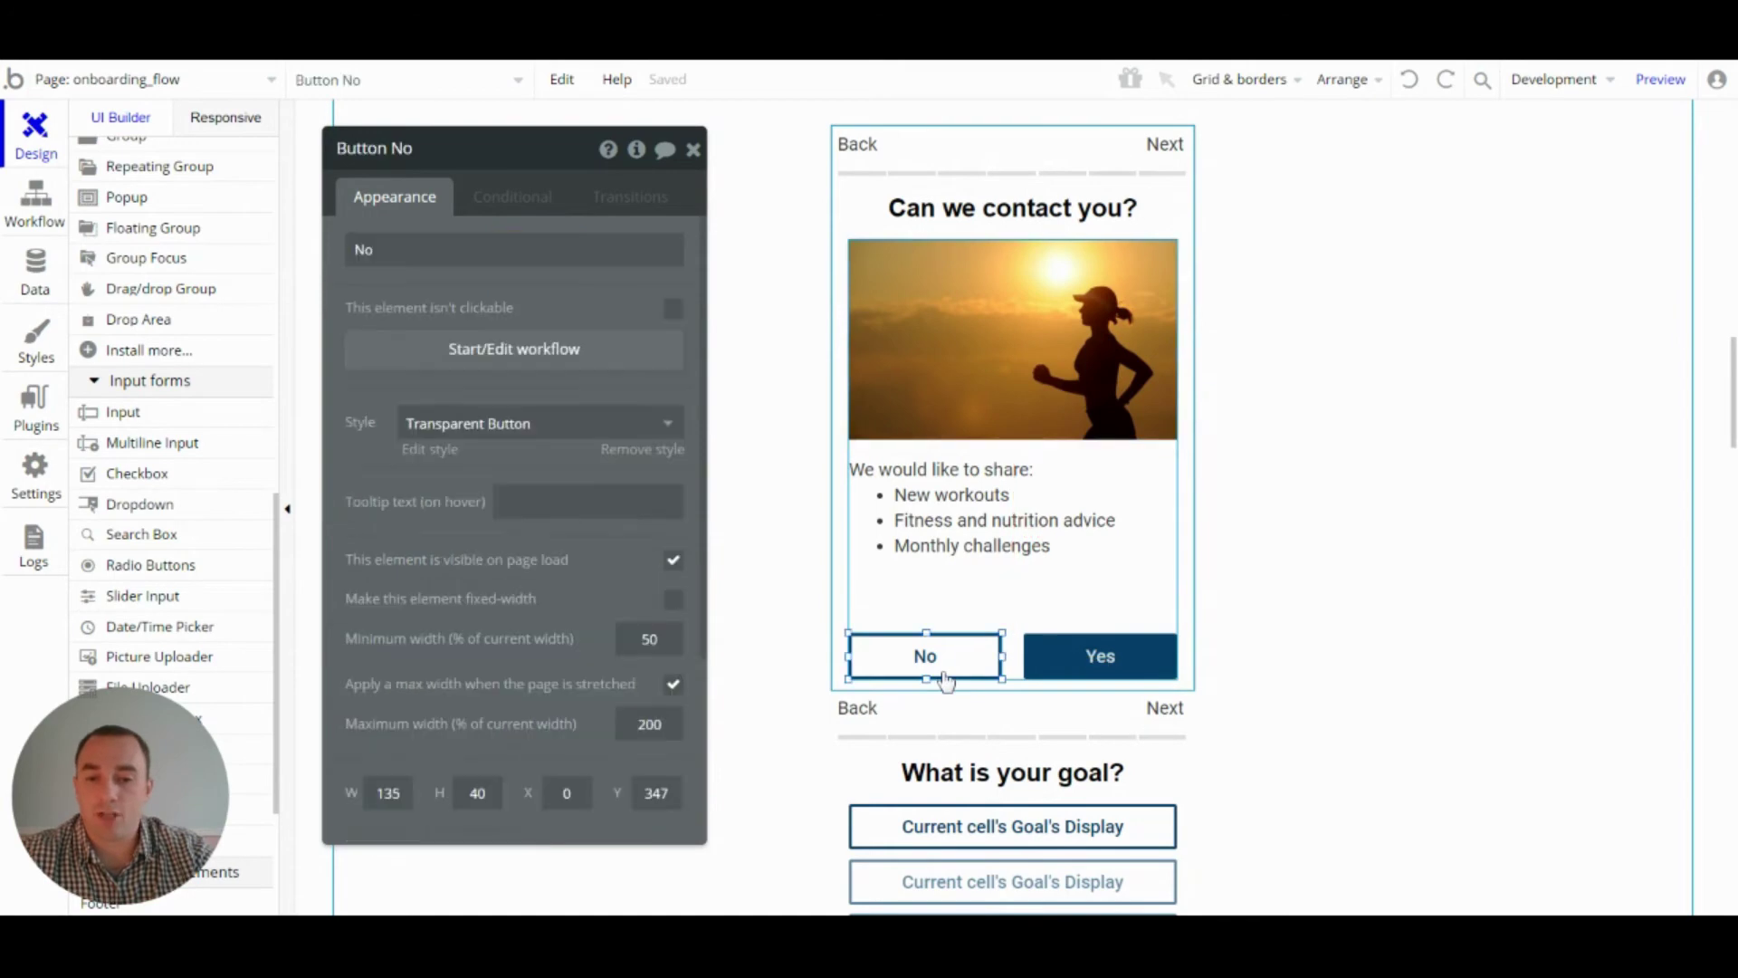
left_click(532, 353)
left_click(225, 378)
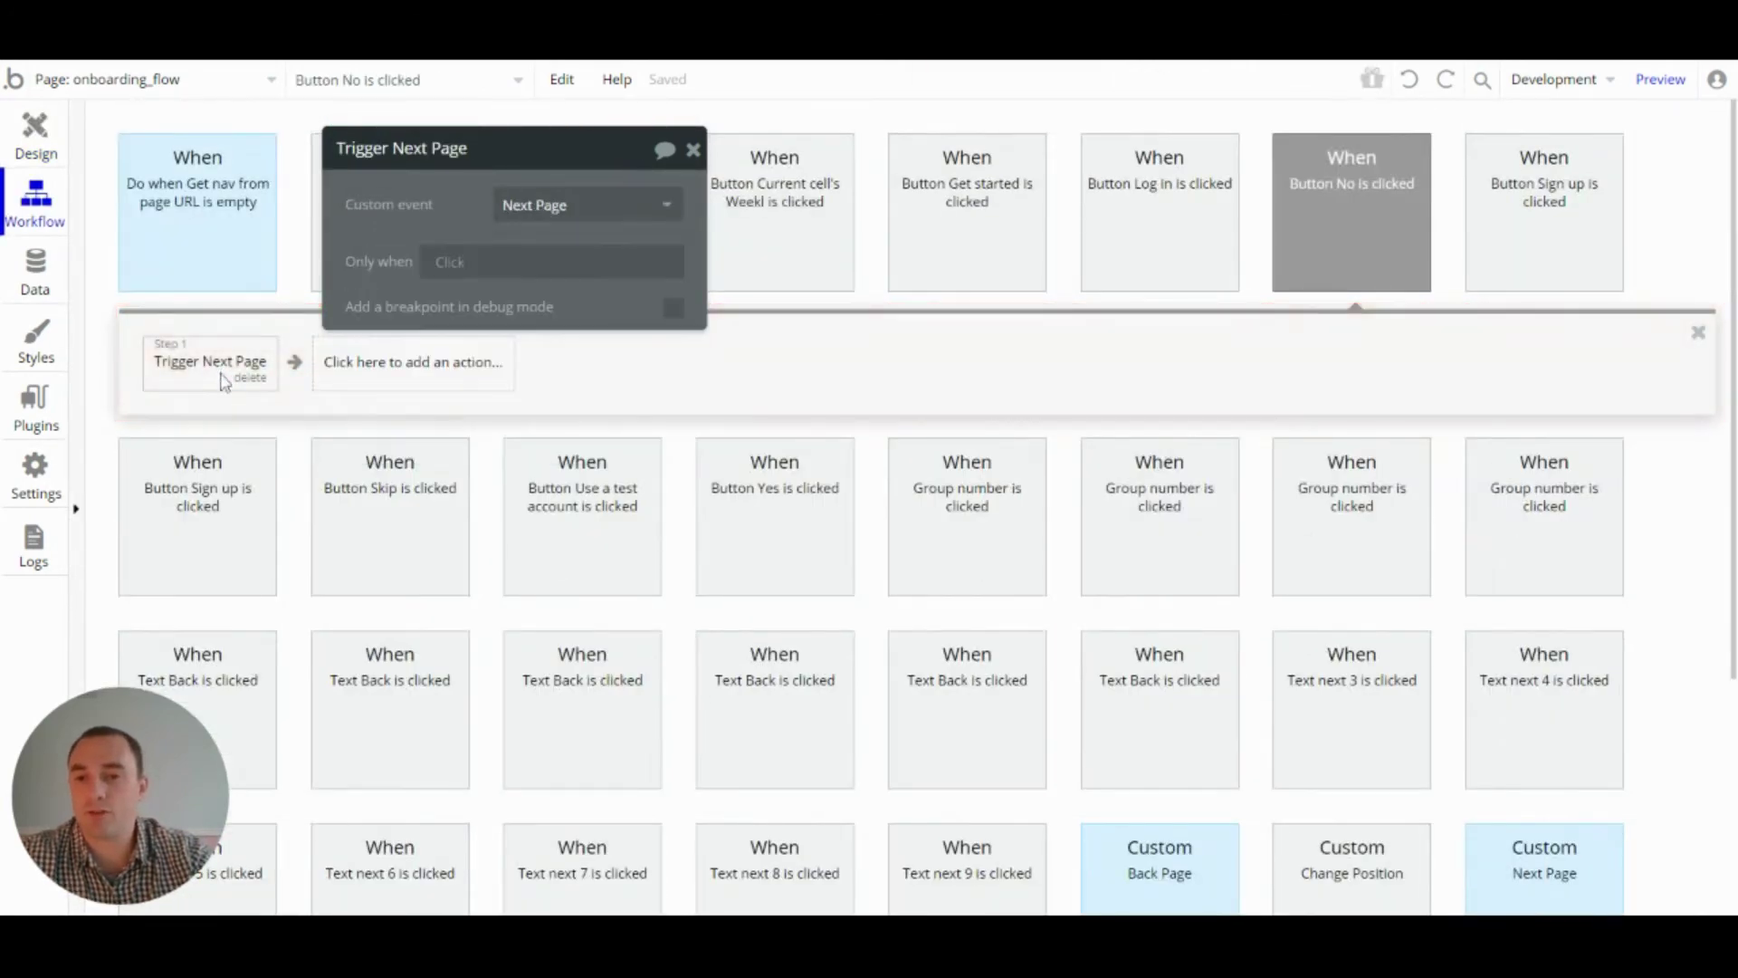
left_click(33, 145)
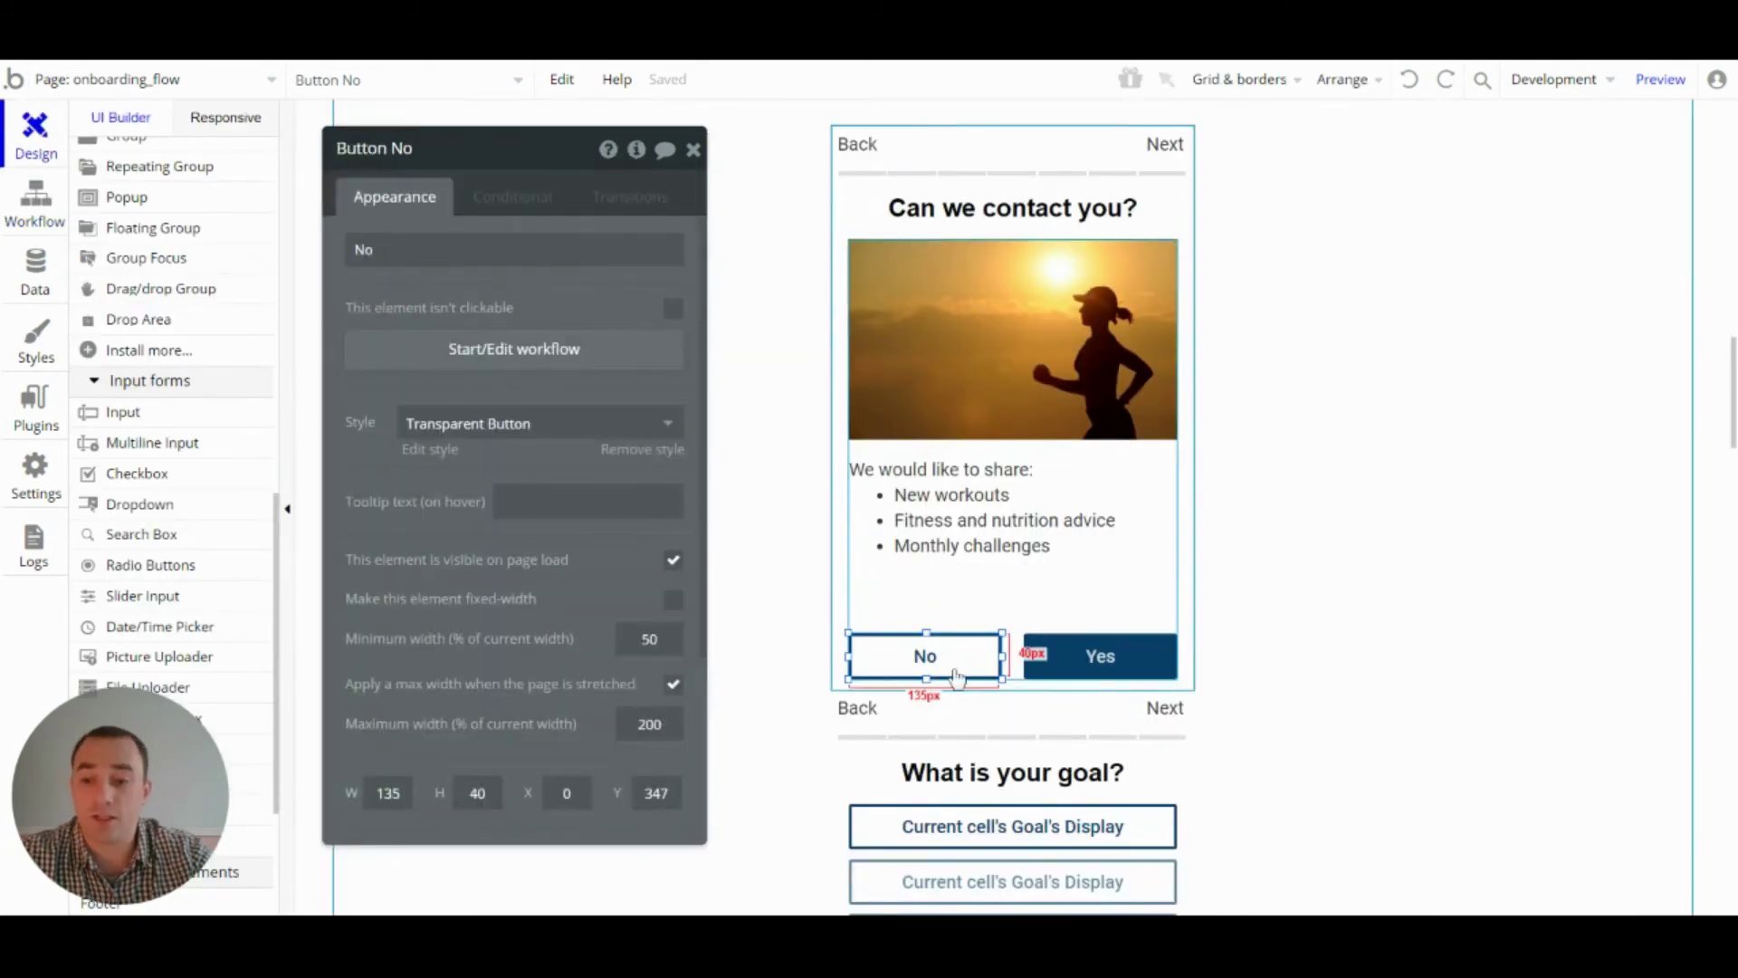
- Examine the Yes button's Make changes to Fitness App action and its Search for Fitness Apps constraint, and return to the design
left_click(1081, 665)
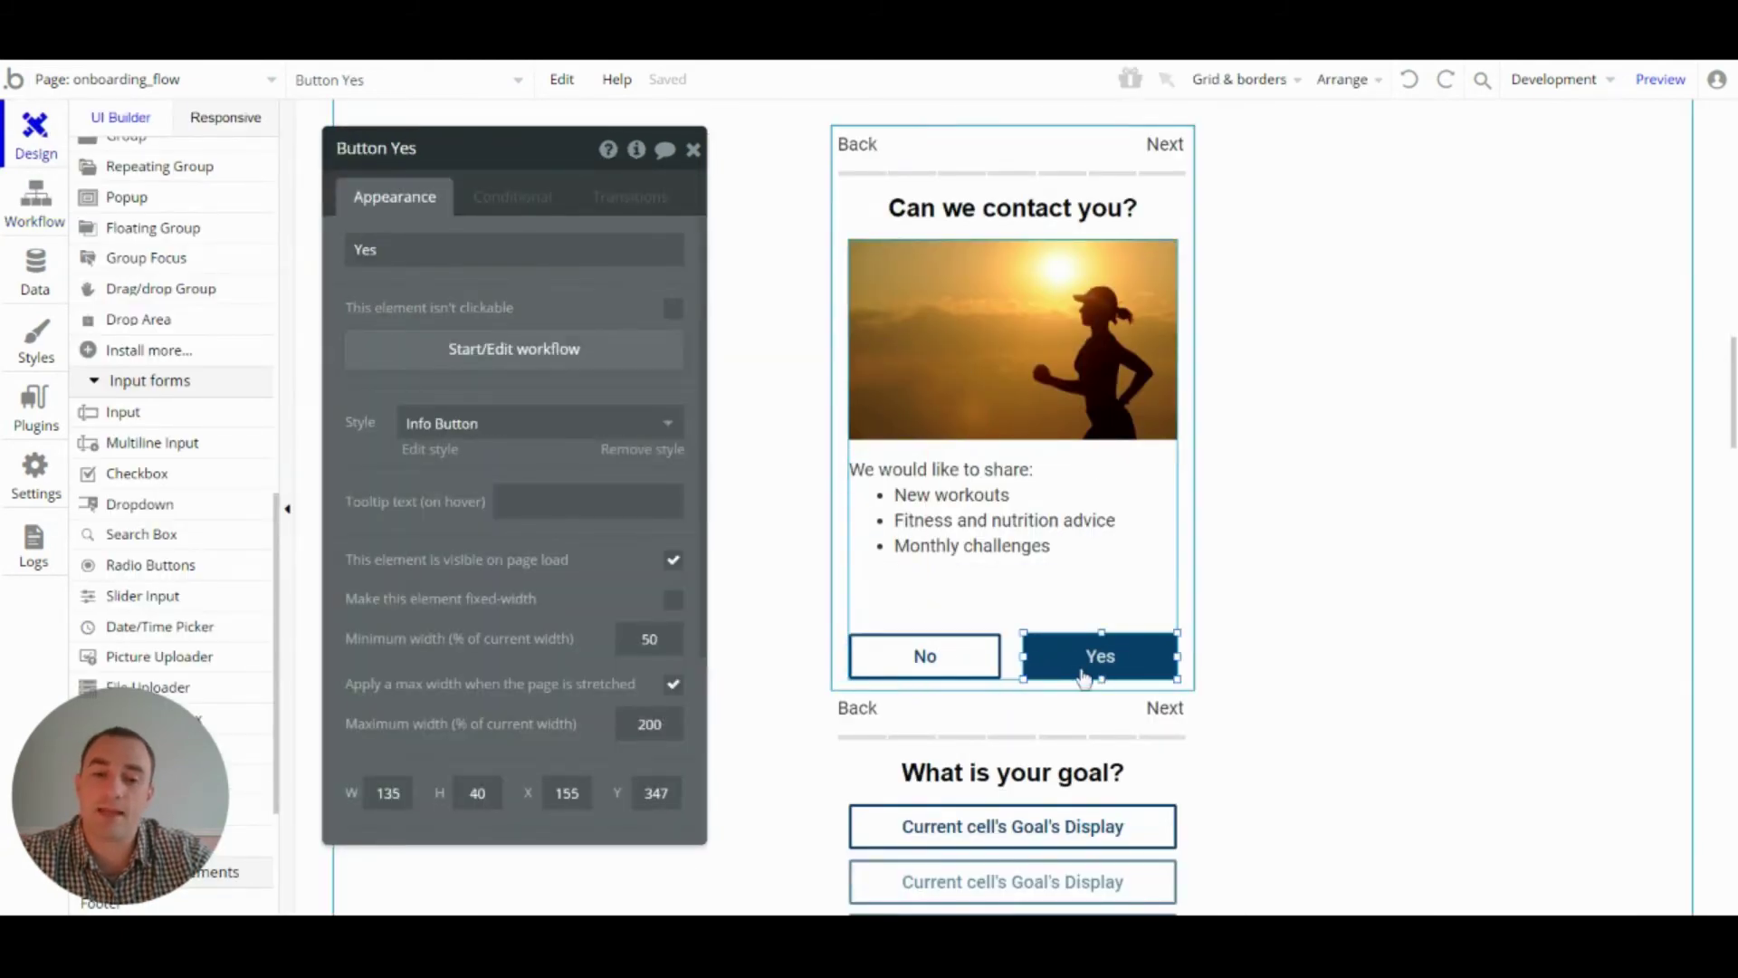
left_click(477, 355)
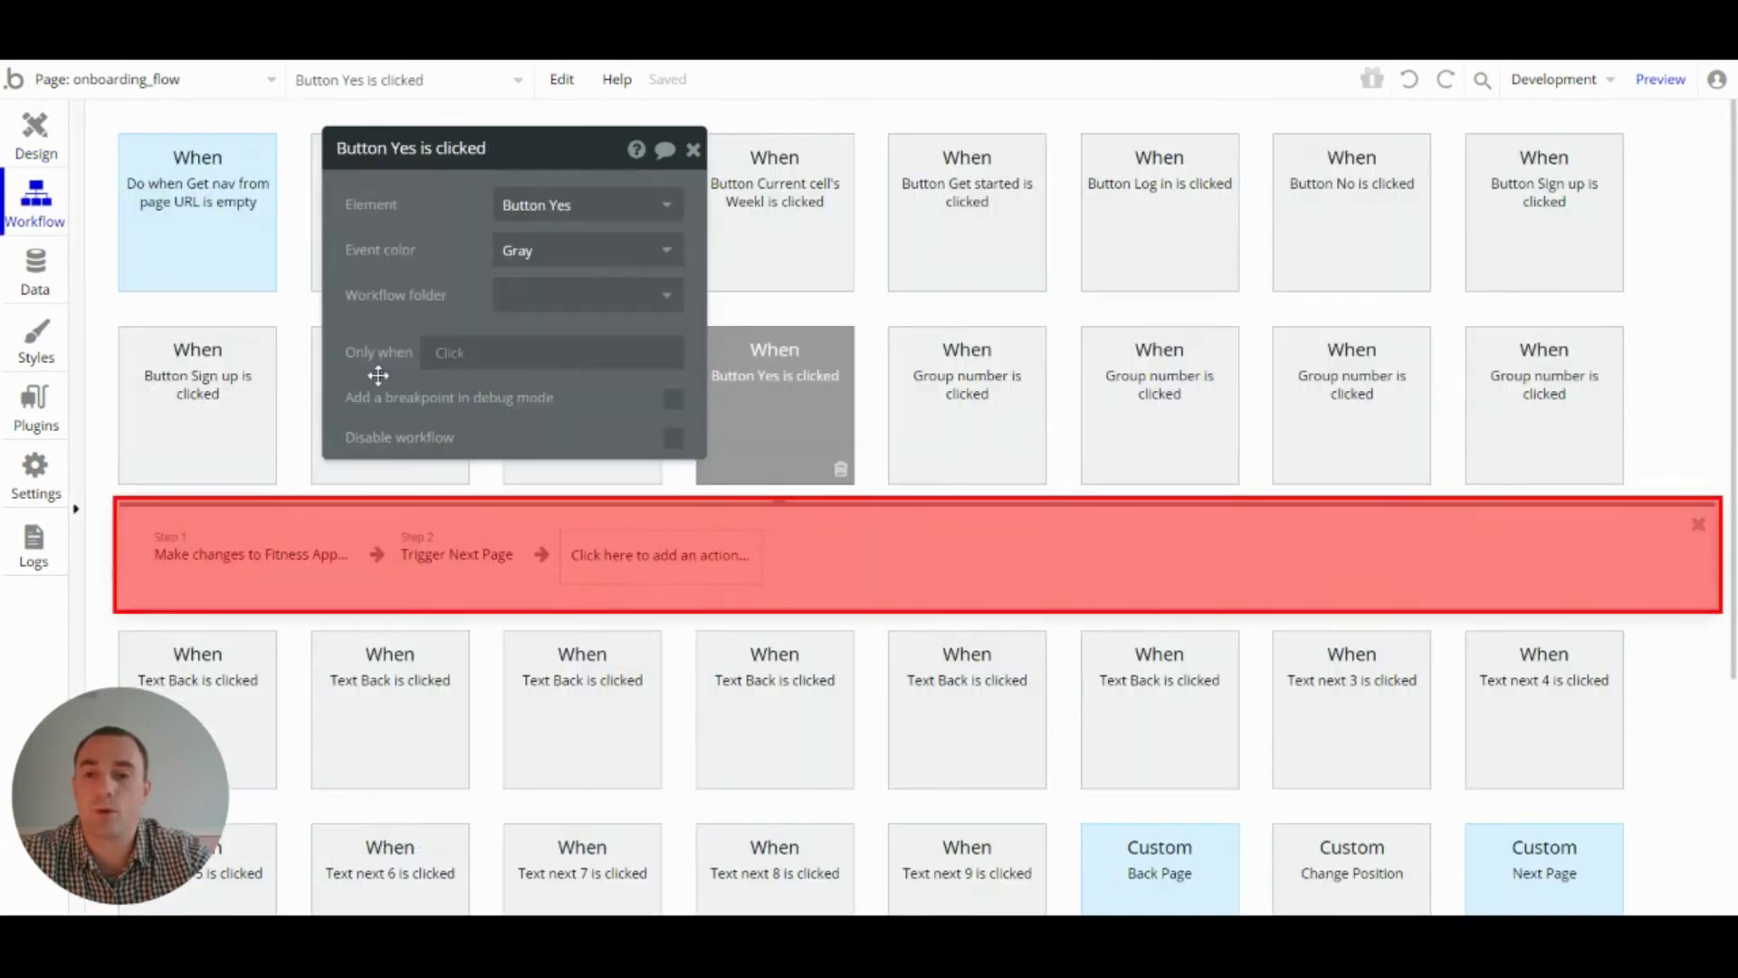
left_click(283, 563)
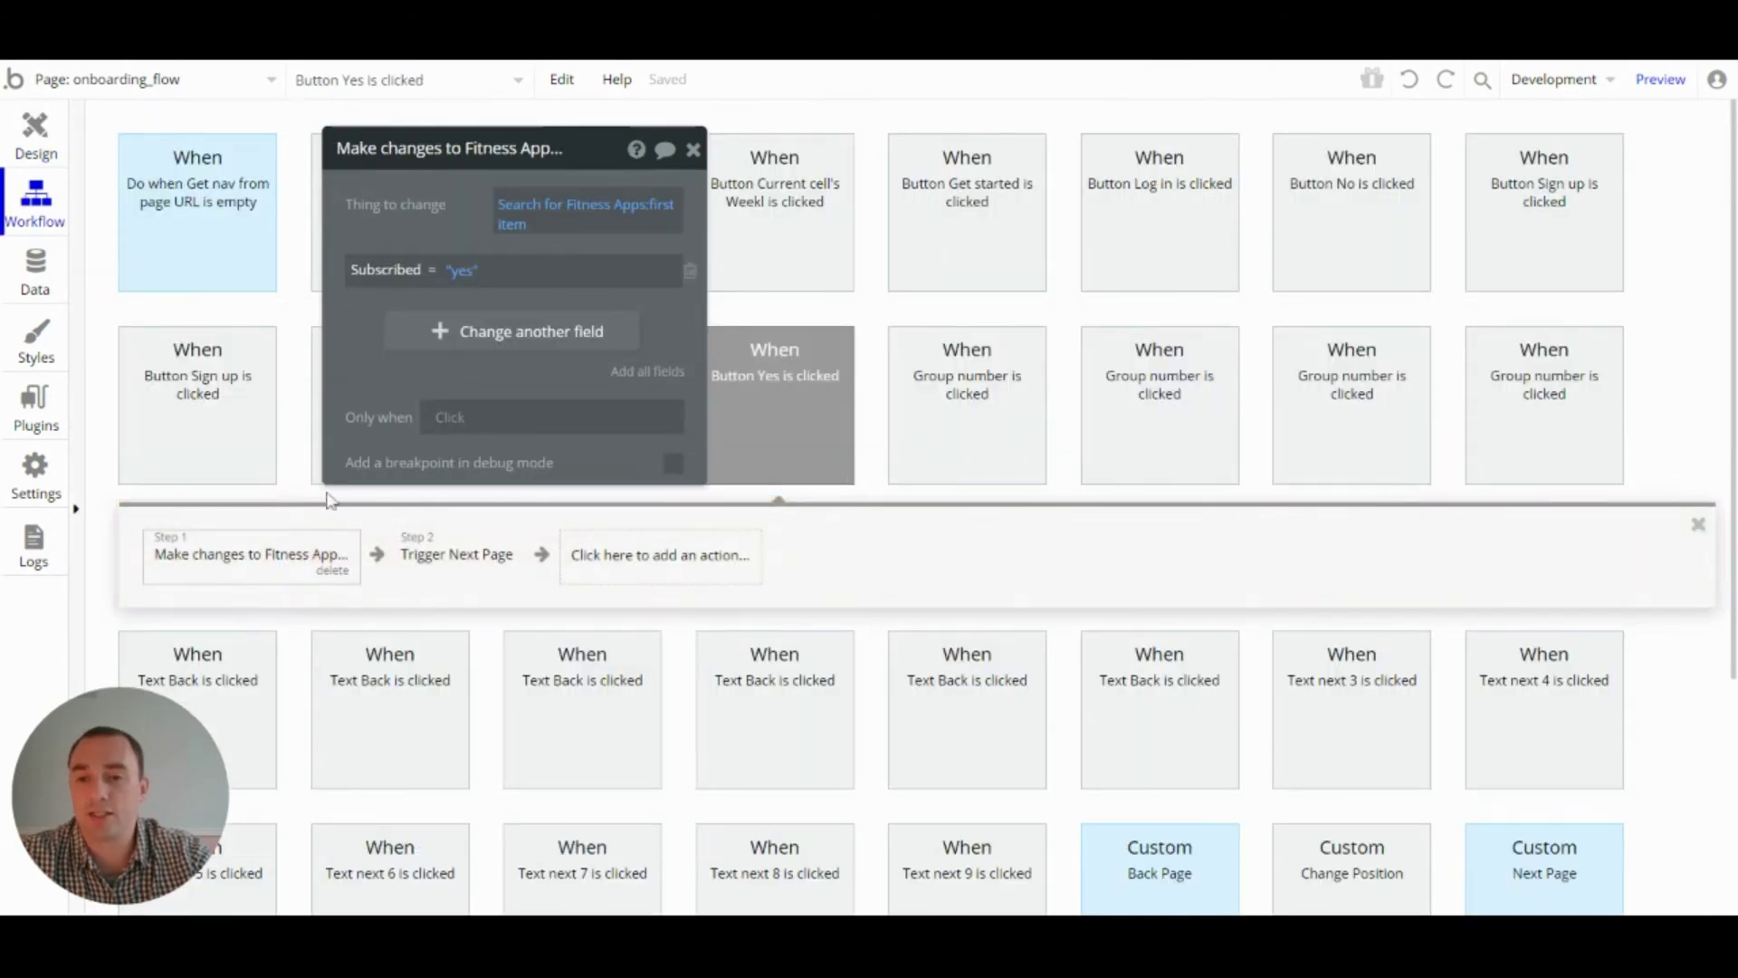
left_click(666, 206)
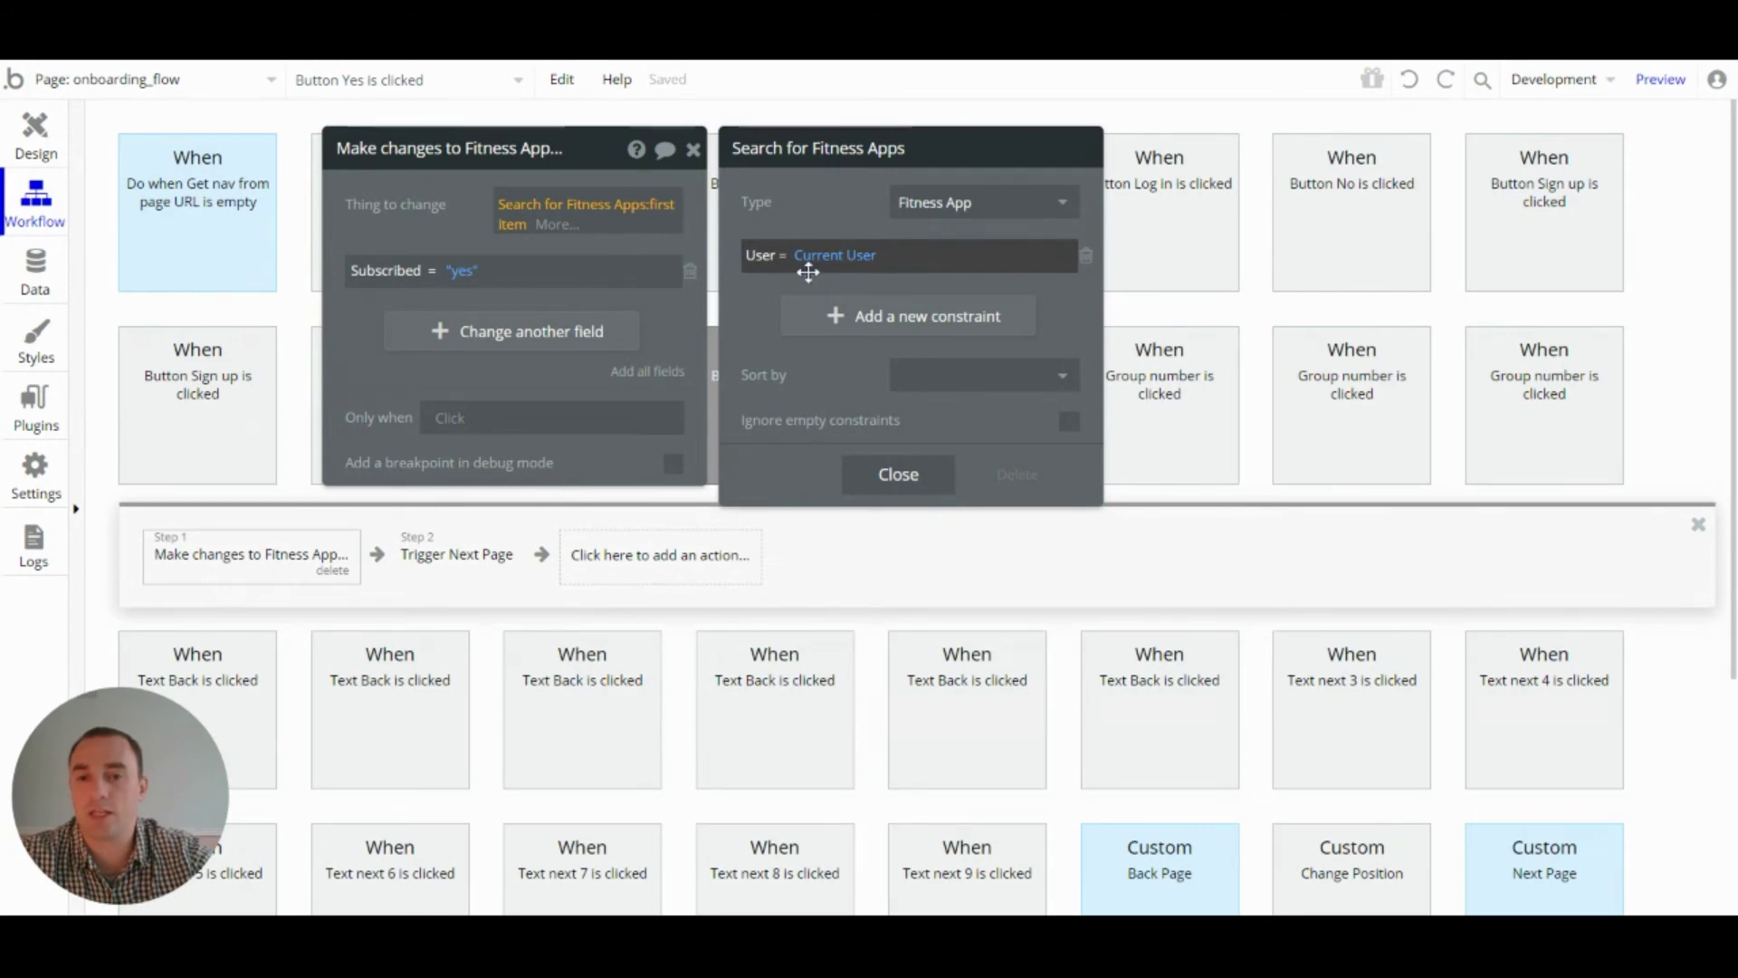
left_click(36, 131)
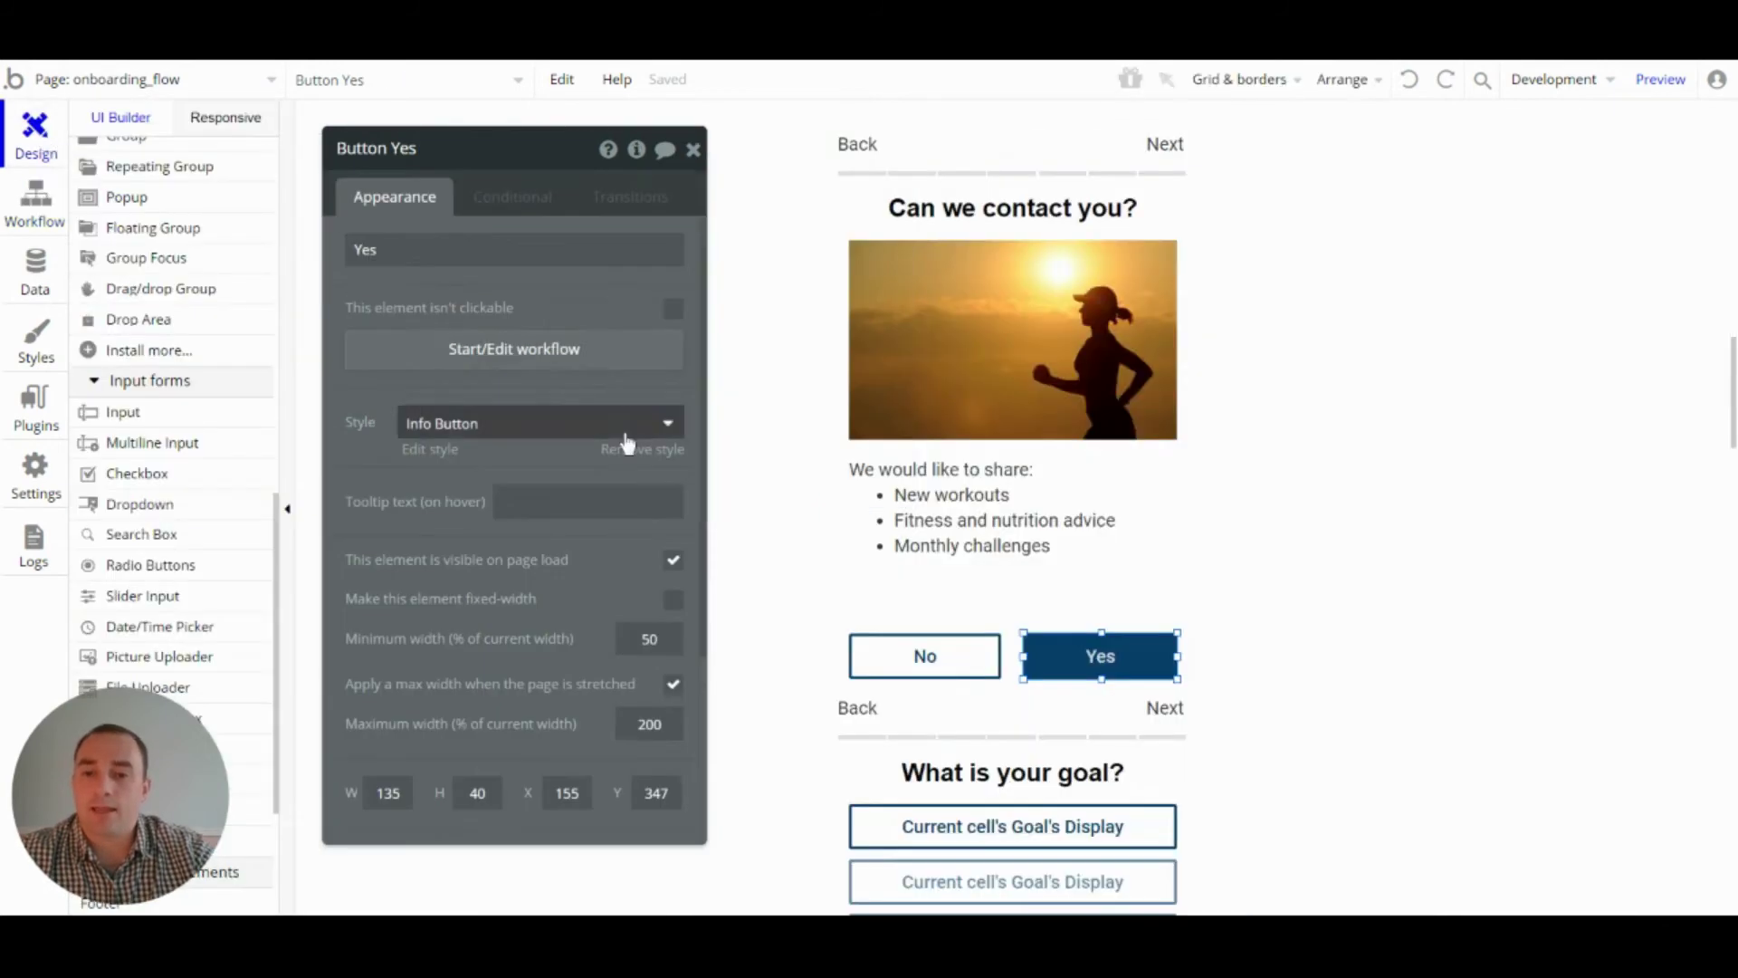
left_click(457, 351)
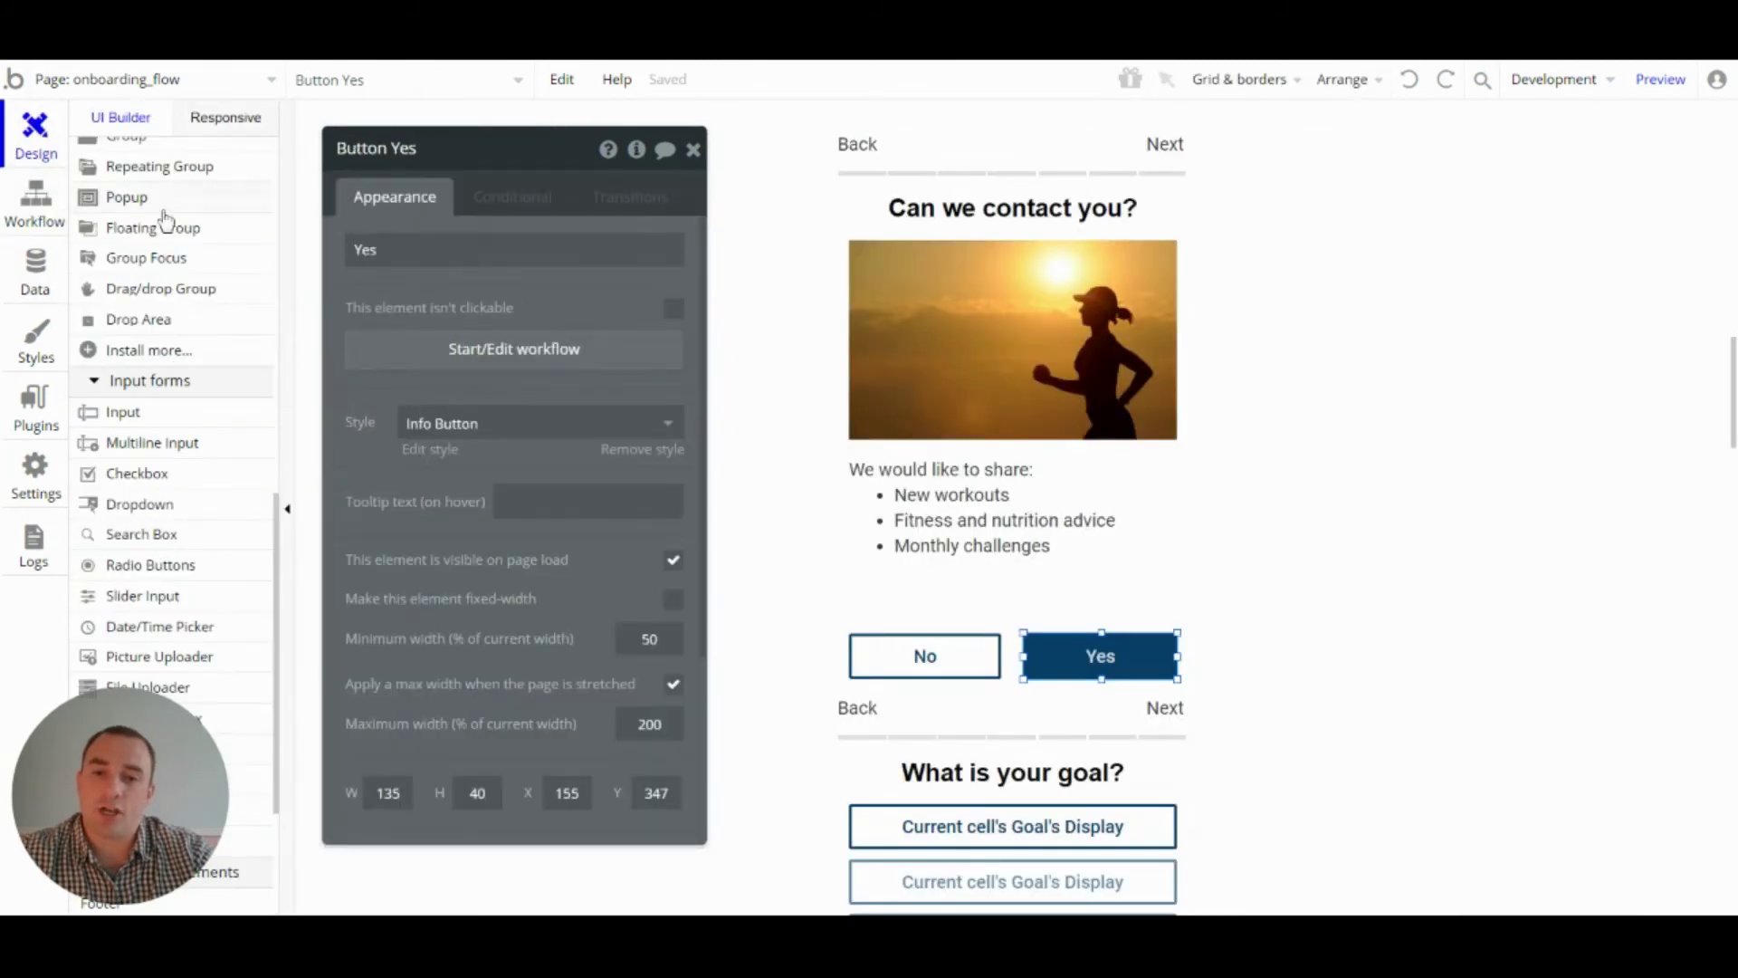
left_click(15, 149)
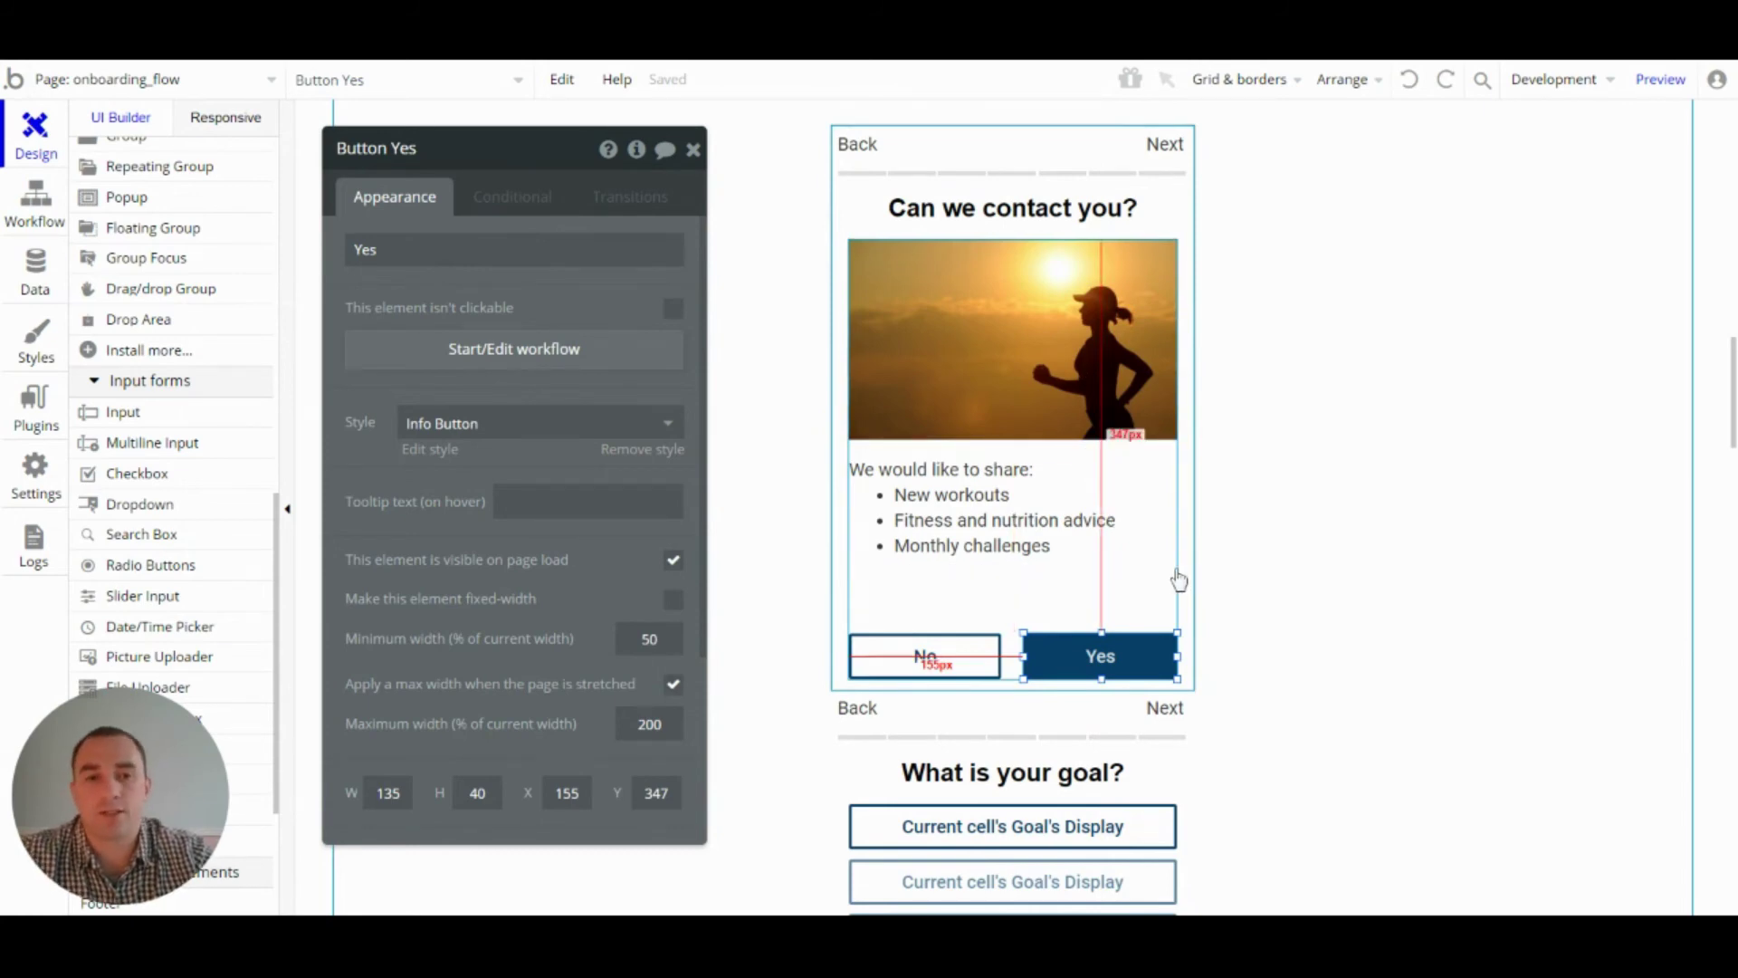
- Inspect Group 5, which holds the "What is your goal?" page, and its number data source
left_click(1187, 771)
scroll(1318, 513, "down", 3)
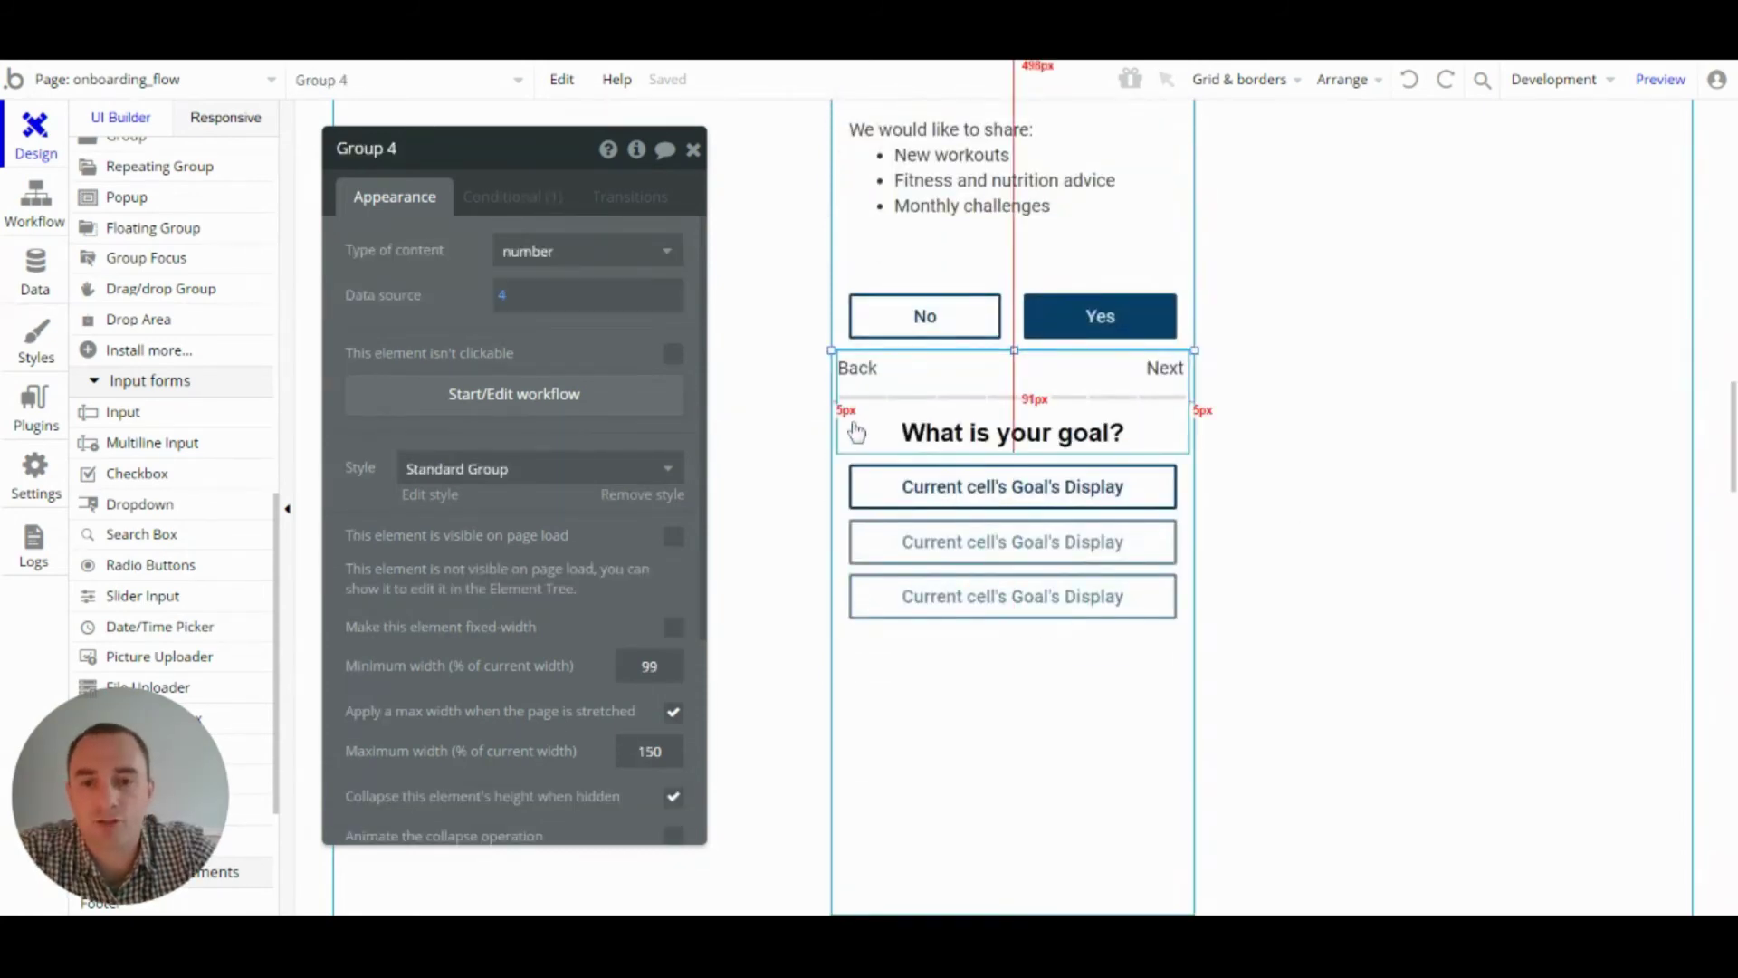
left_click(835, 432)
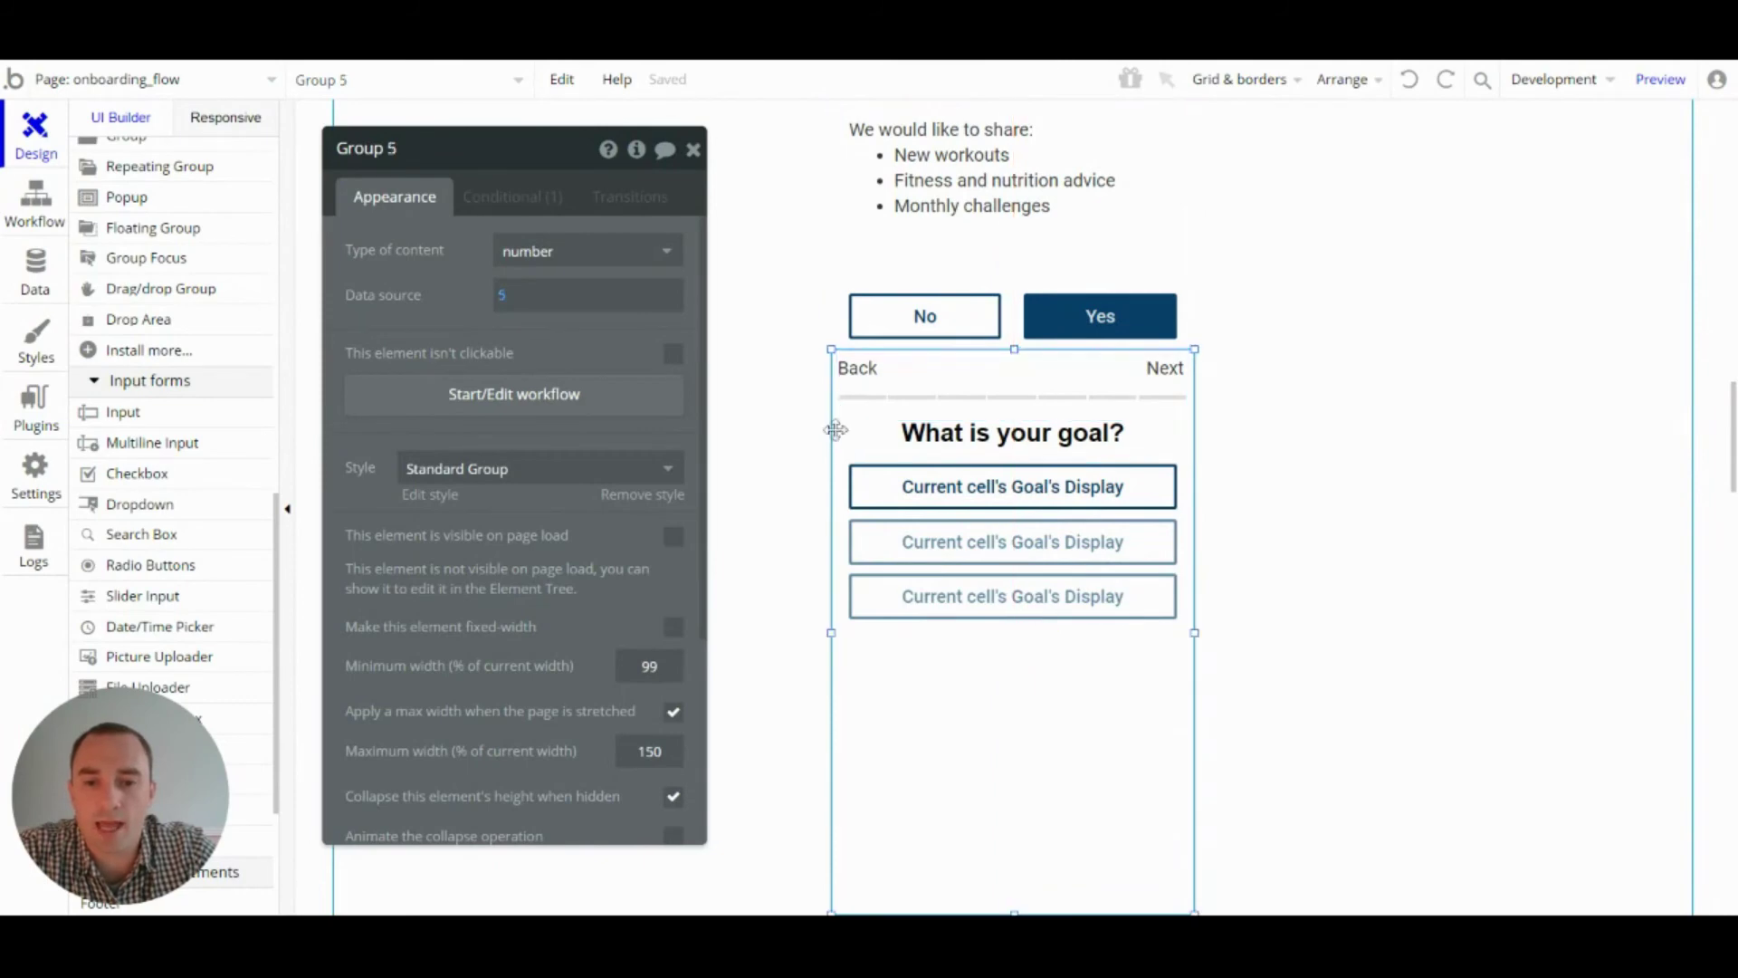
scroll(1064, 323, "down", 1)
scroll(1240, 474, "down", 2)
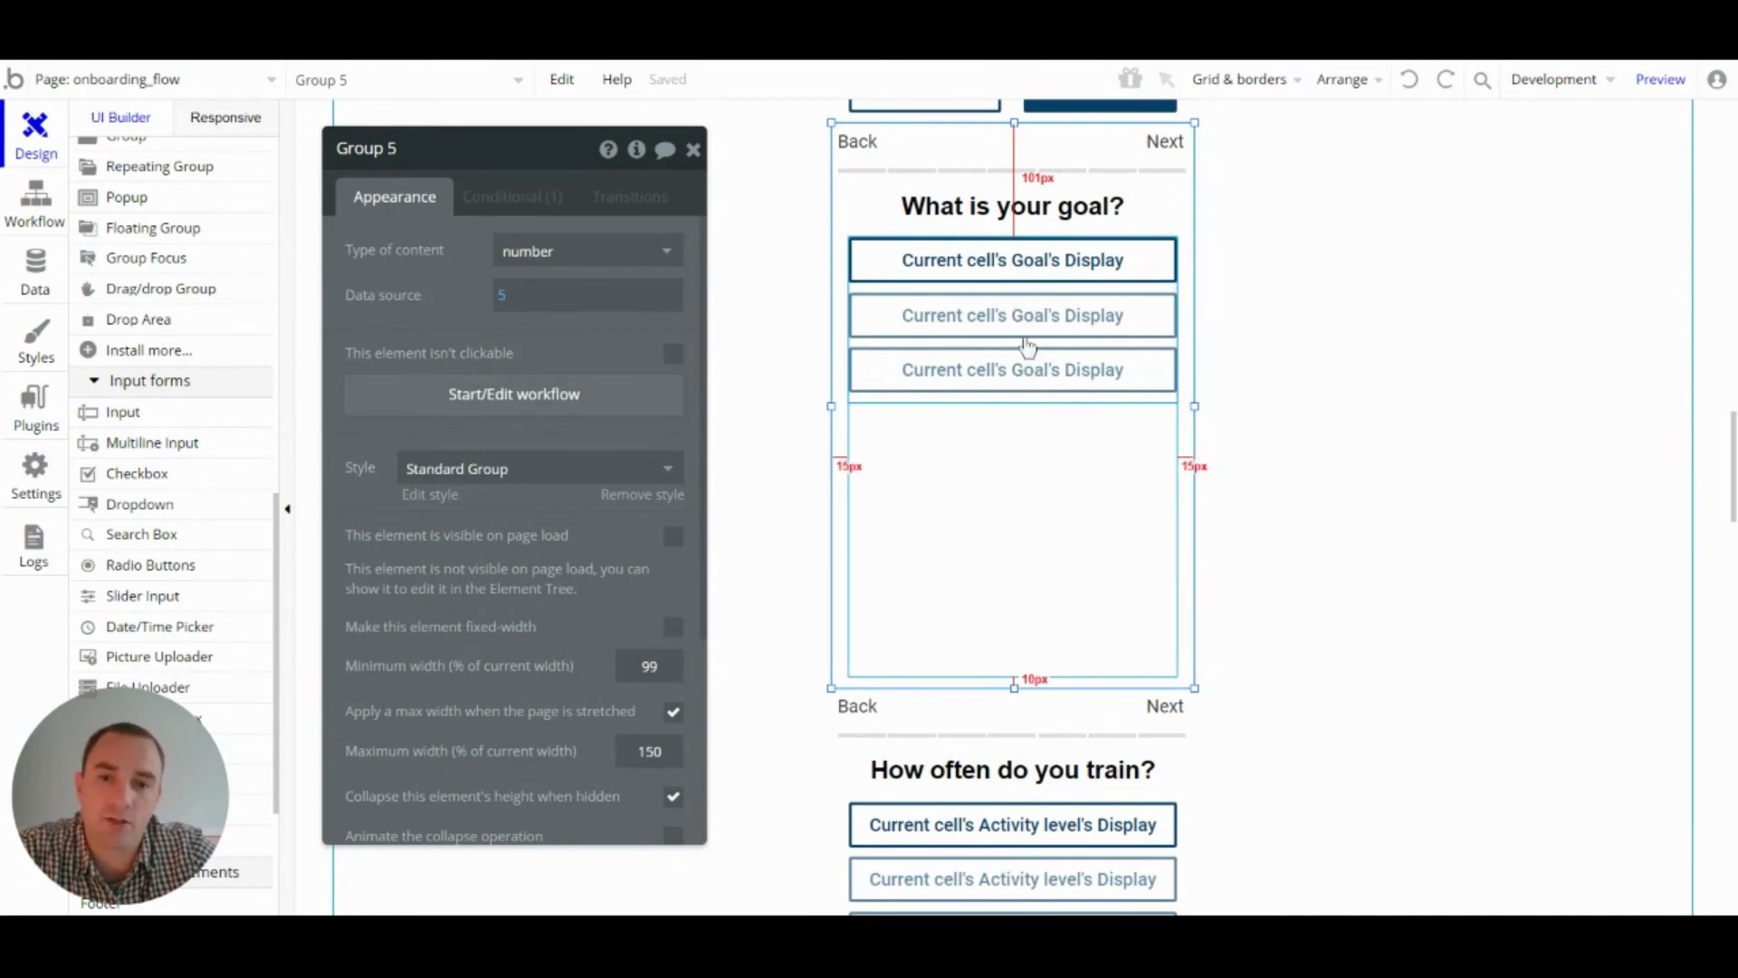
- Examine the options of the Goal option set from Run 5k to Run a marathon, and return to the design
left_click(34, 272)
left_click(549, 175)
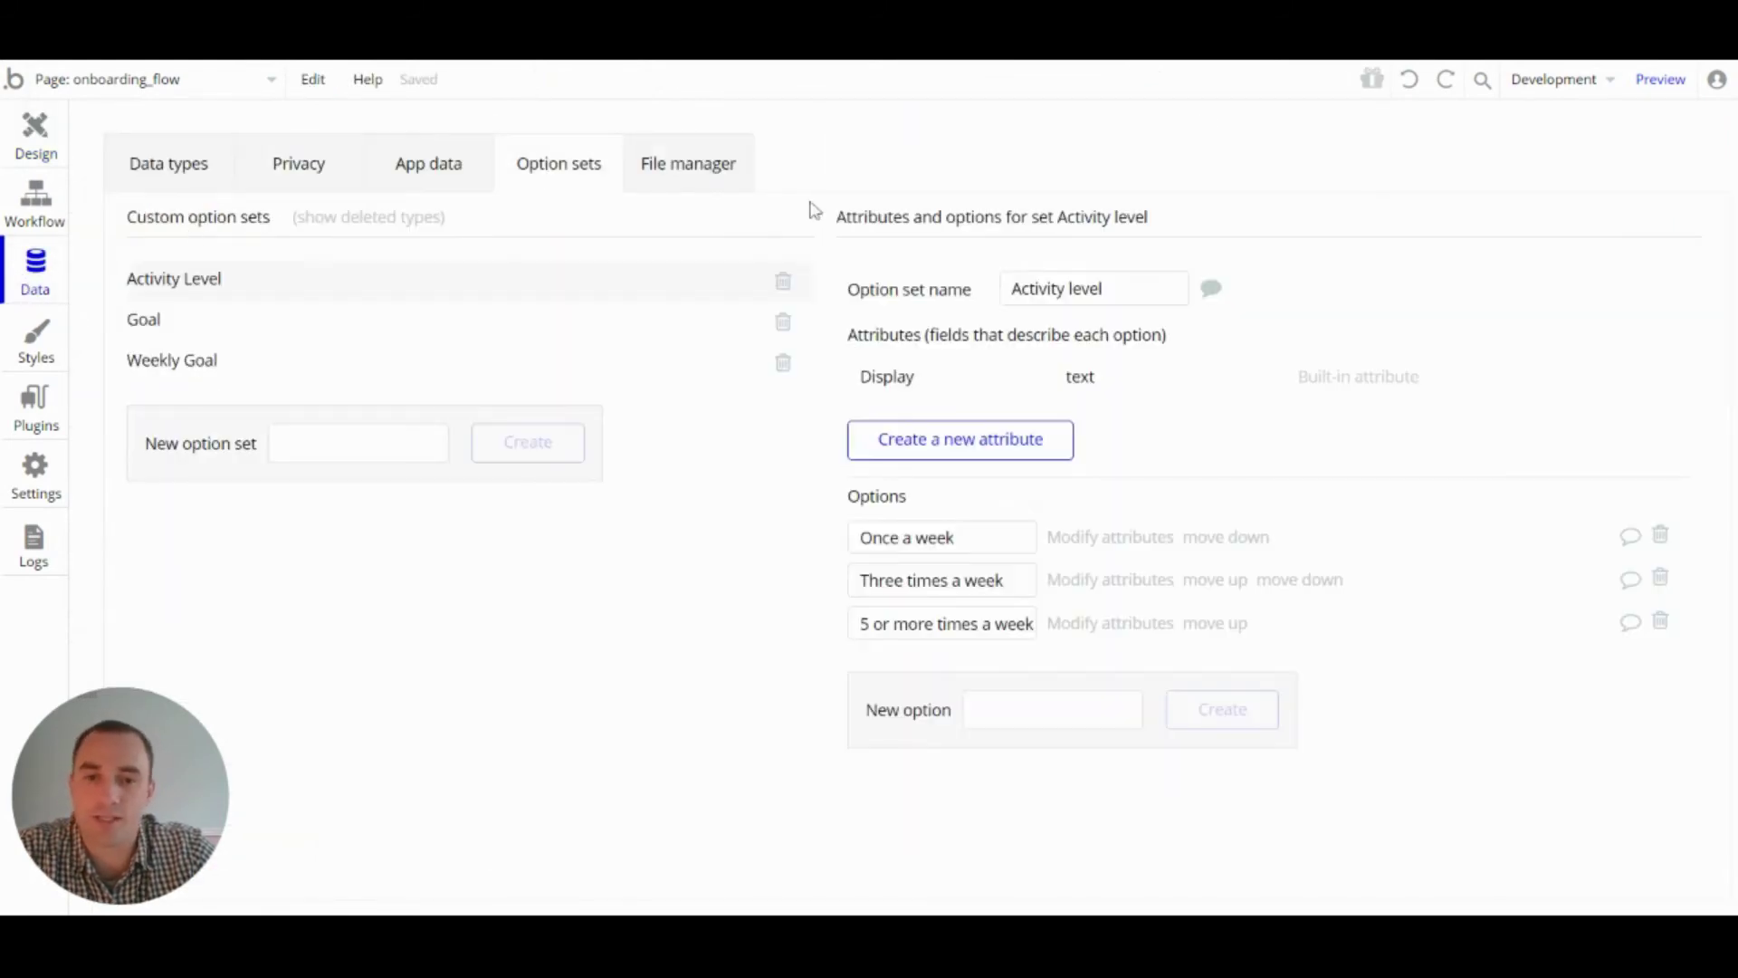
left_click(215, 340)
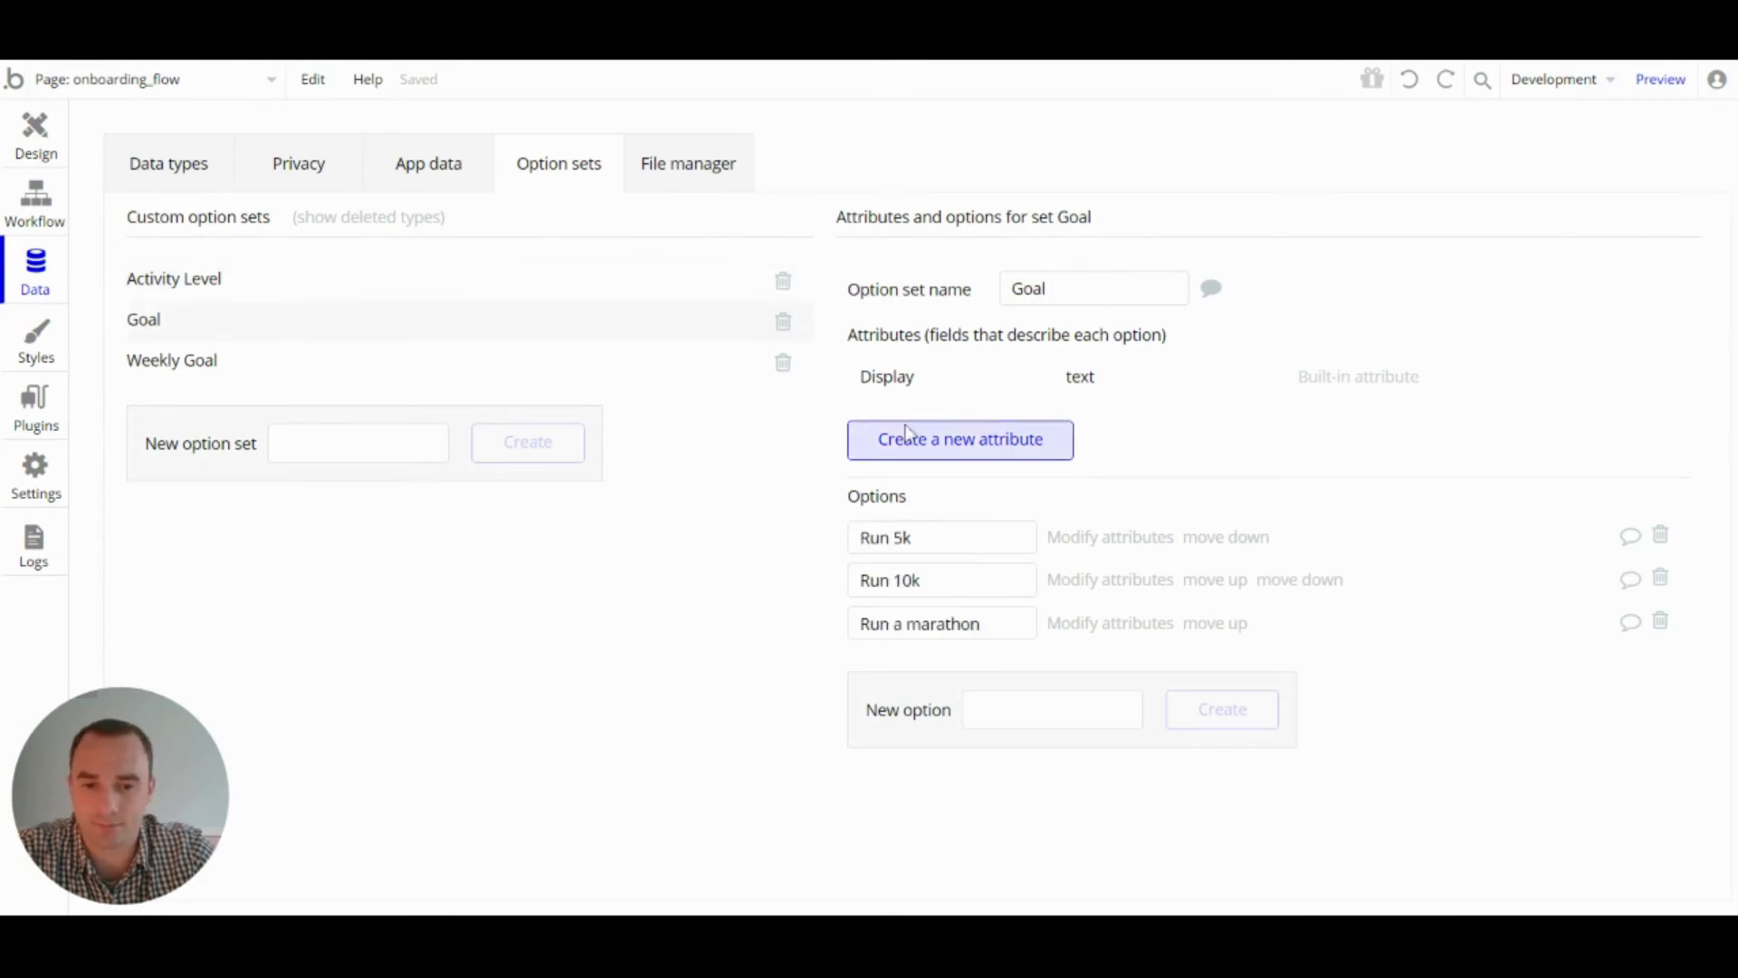
left_click(910, 537)
left_click_drag(911, 537, 825, 534)
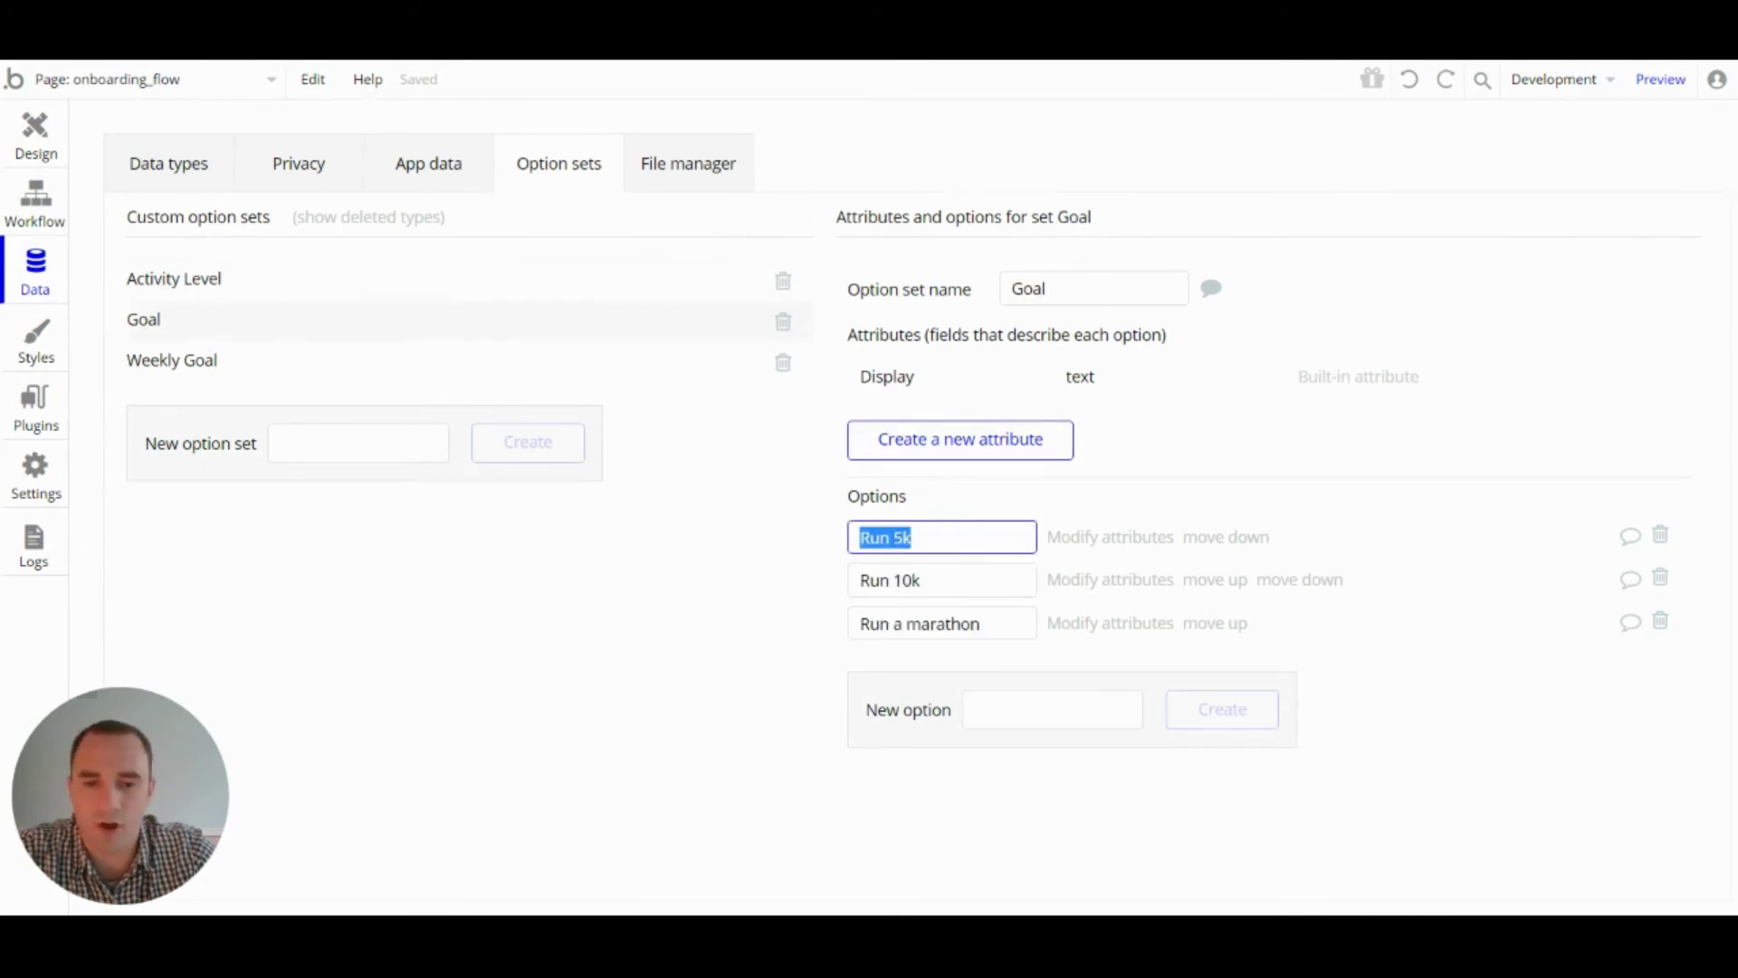
key("Tab")
key("Tab")
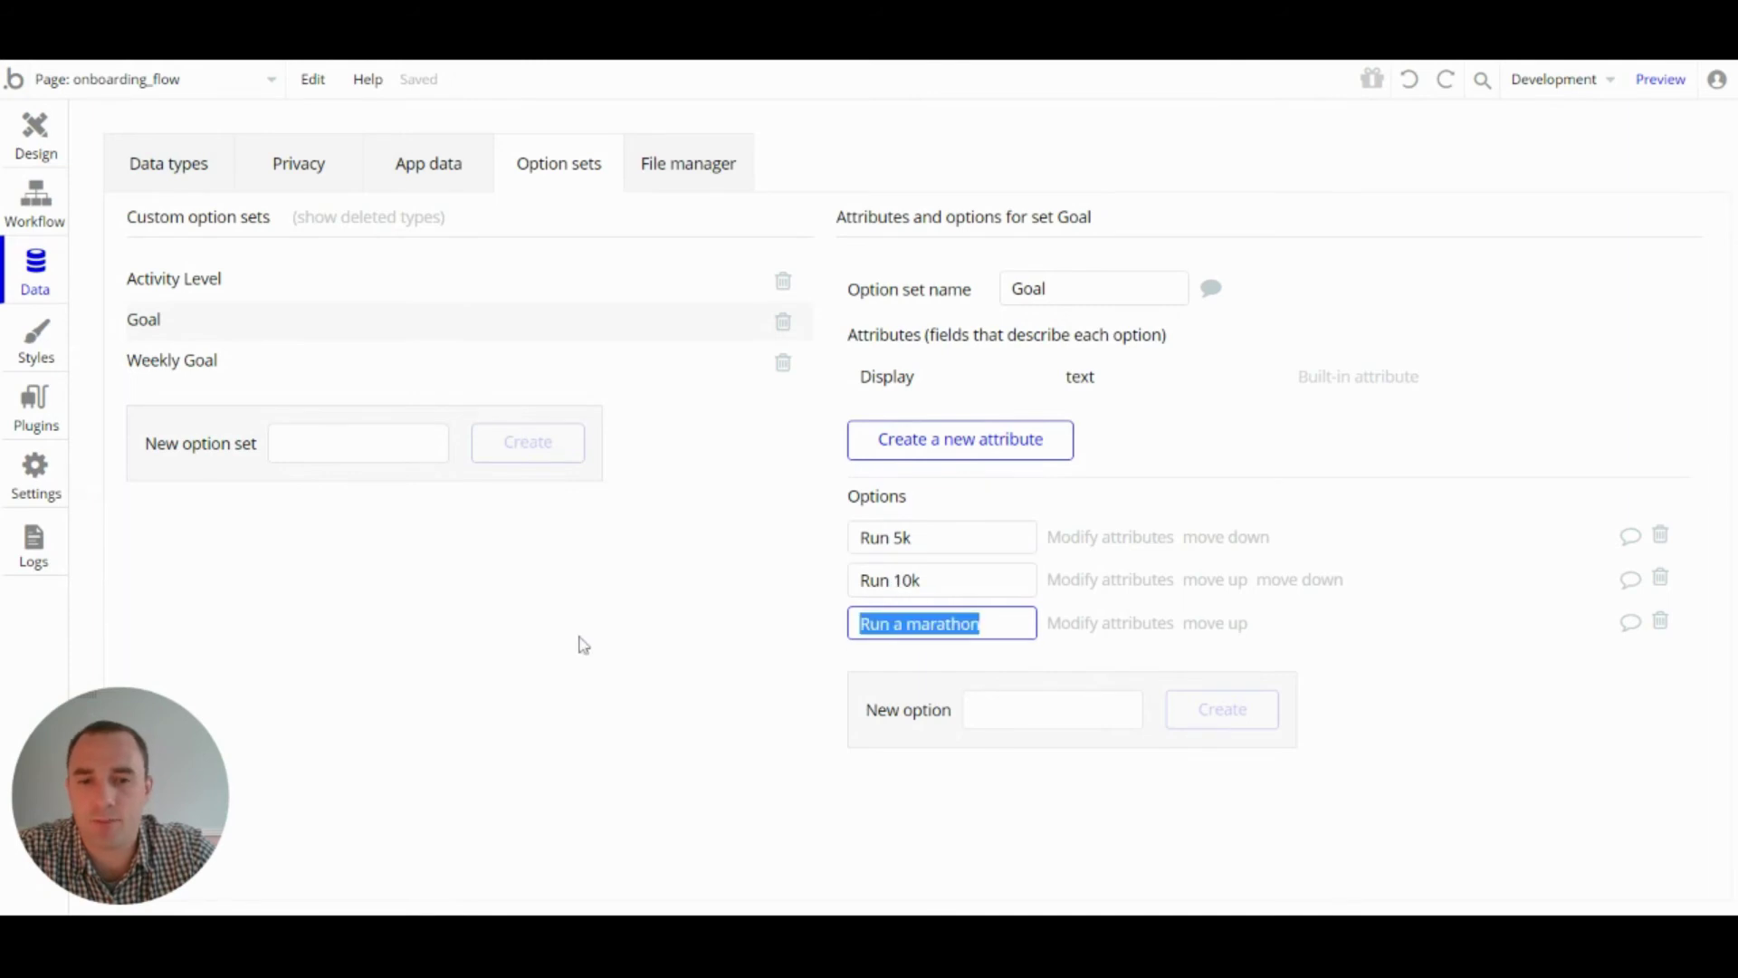
left_click(36, 137)
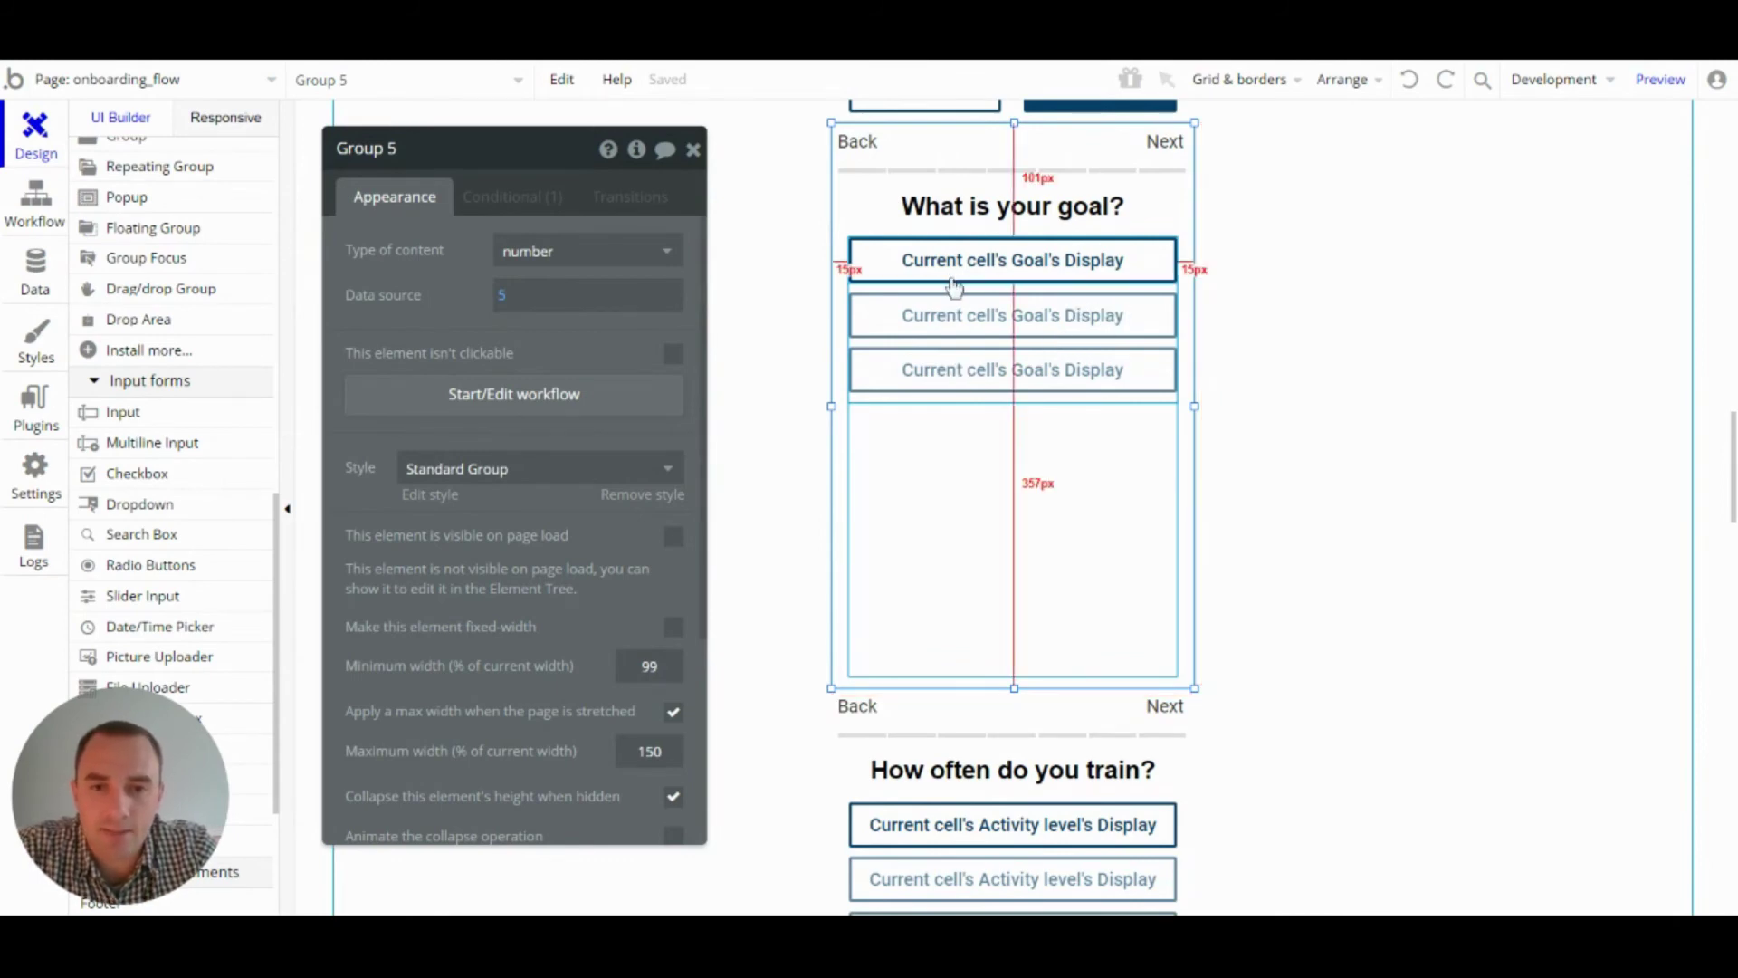
- Set the data source of the goal page's repeating group to All Goal
left_click(963, 343)
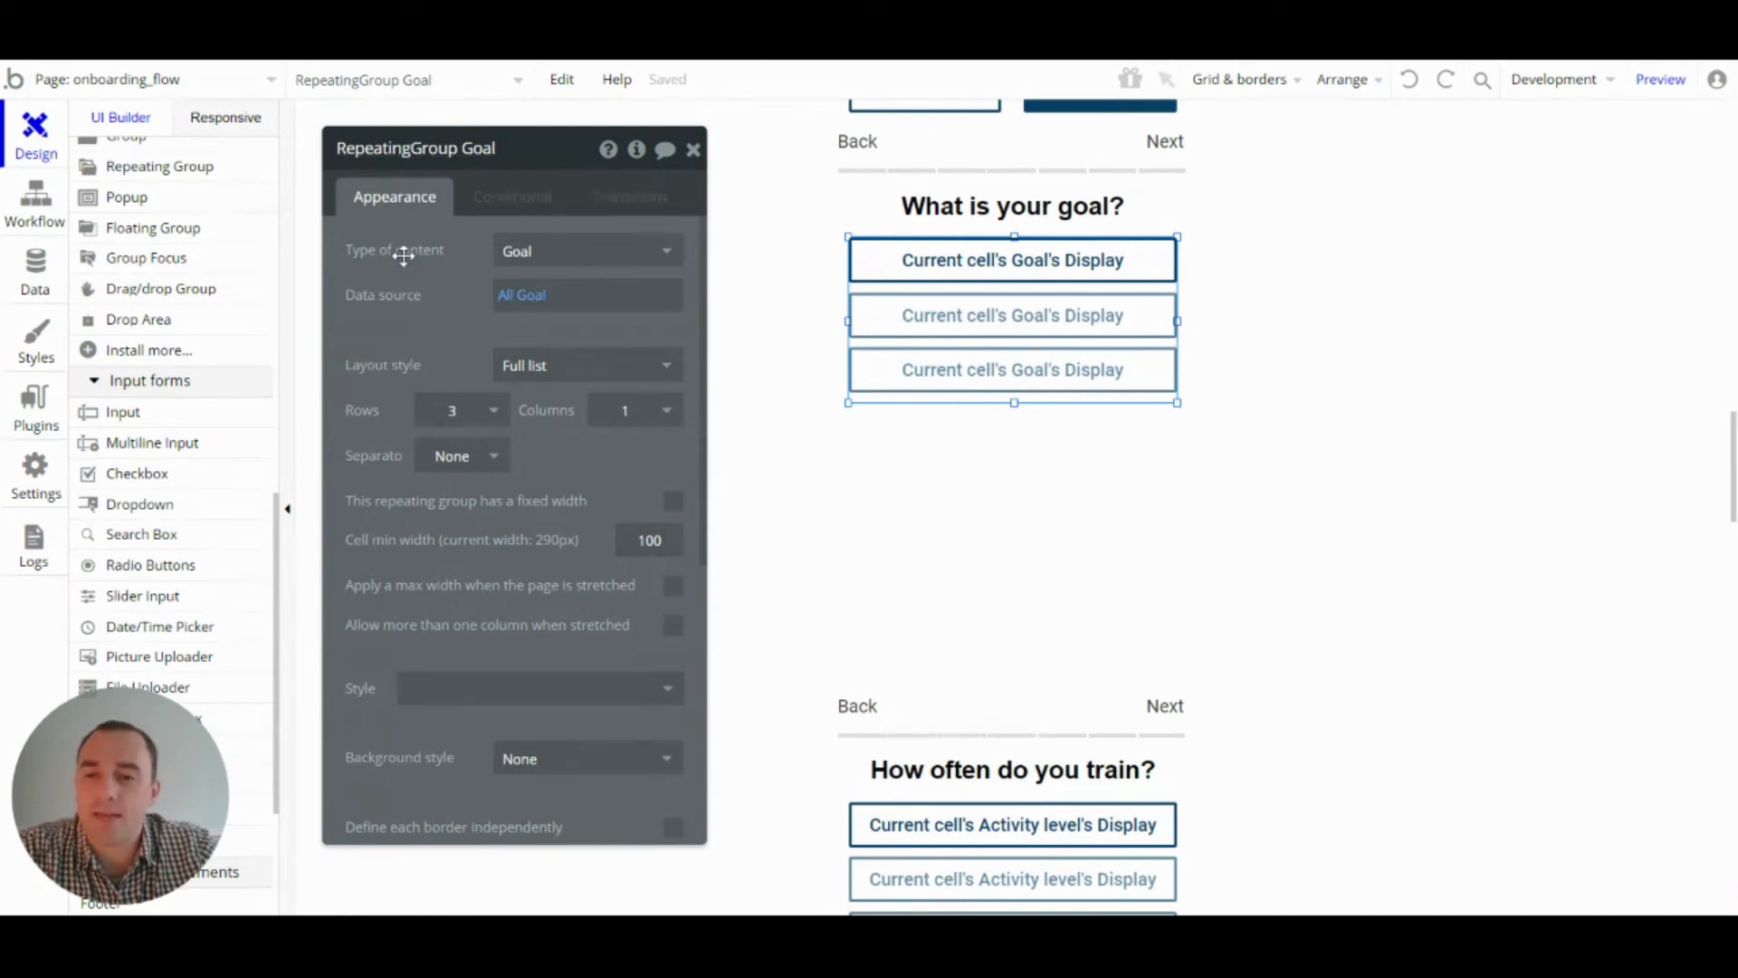
left_click(539, 301)
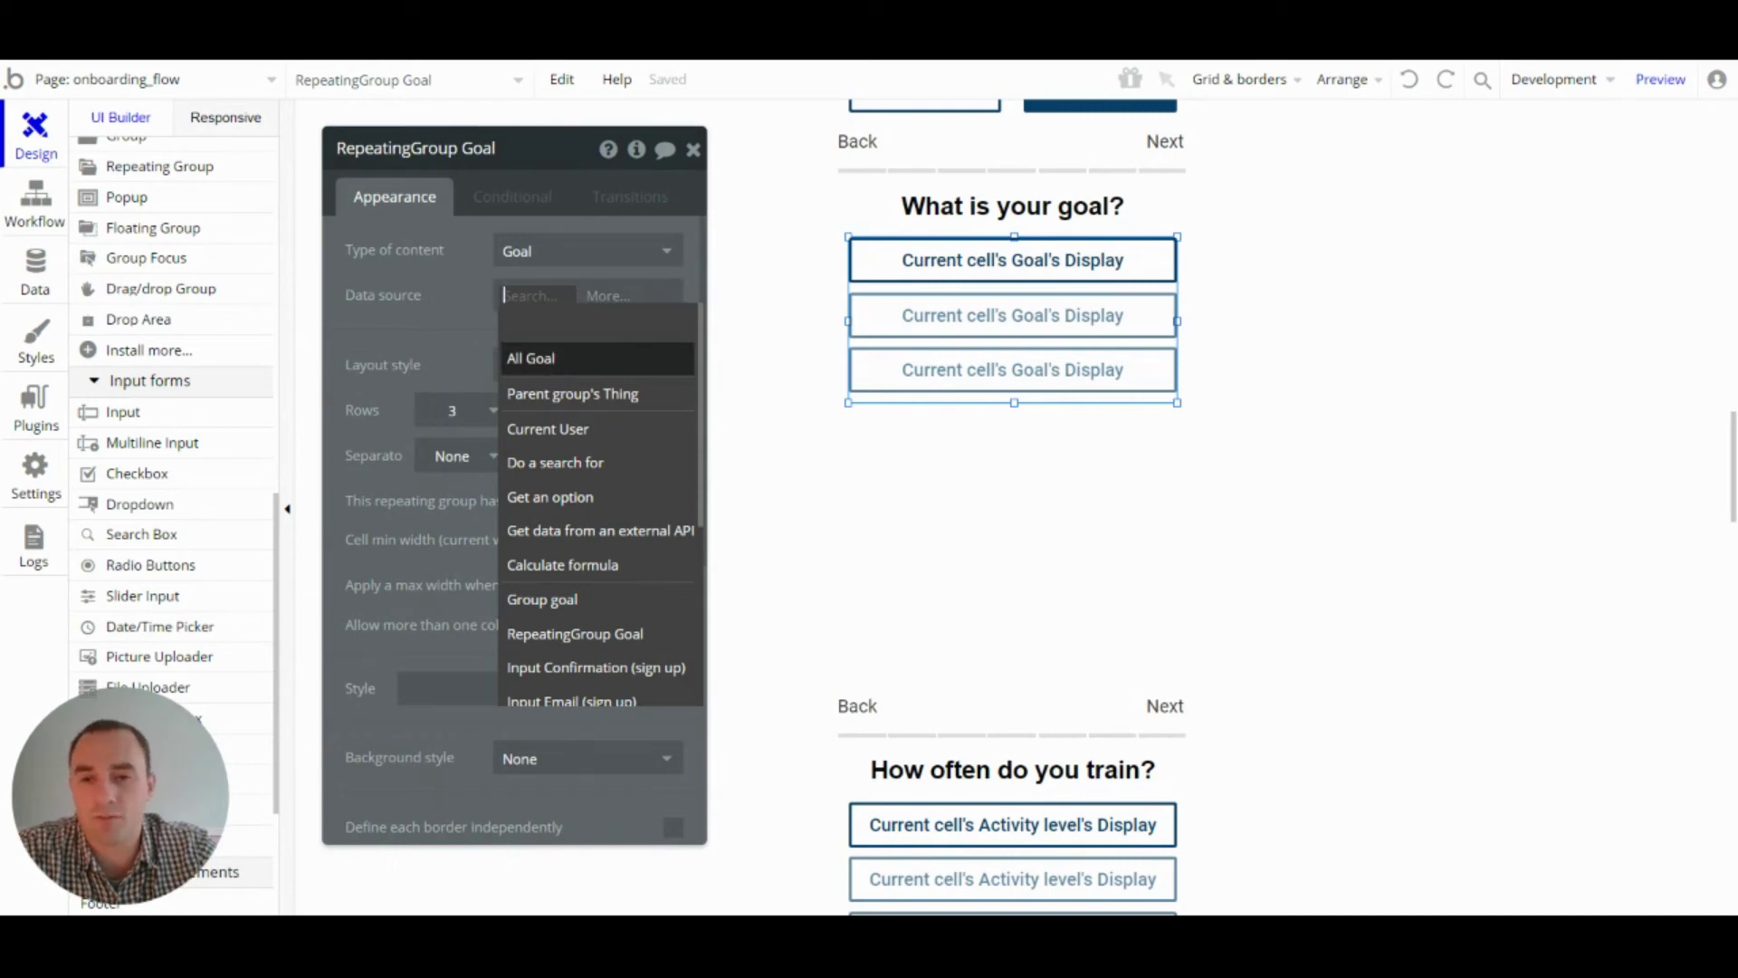
left_click(561, 360)
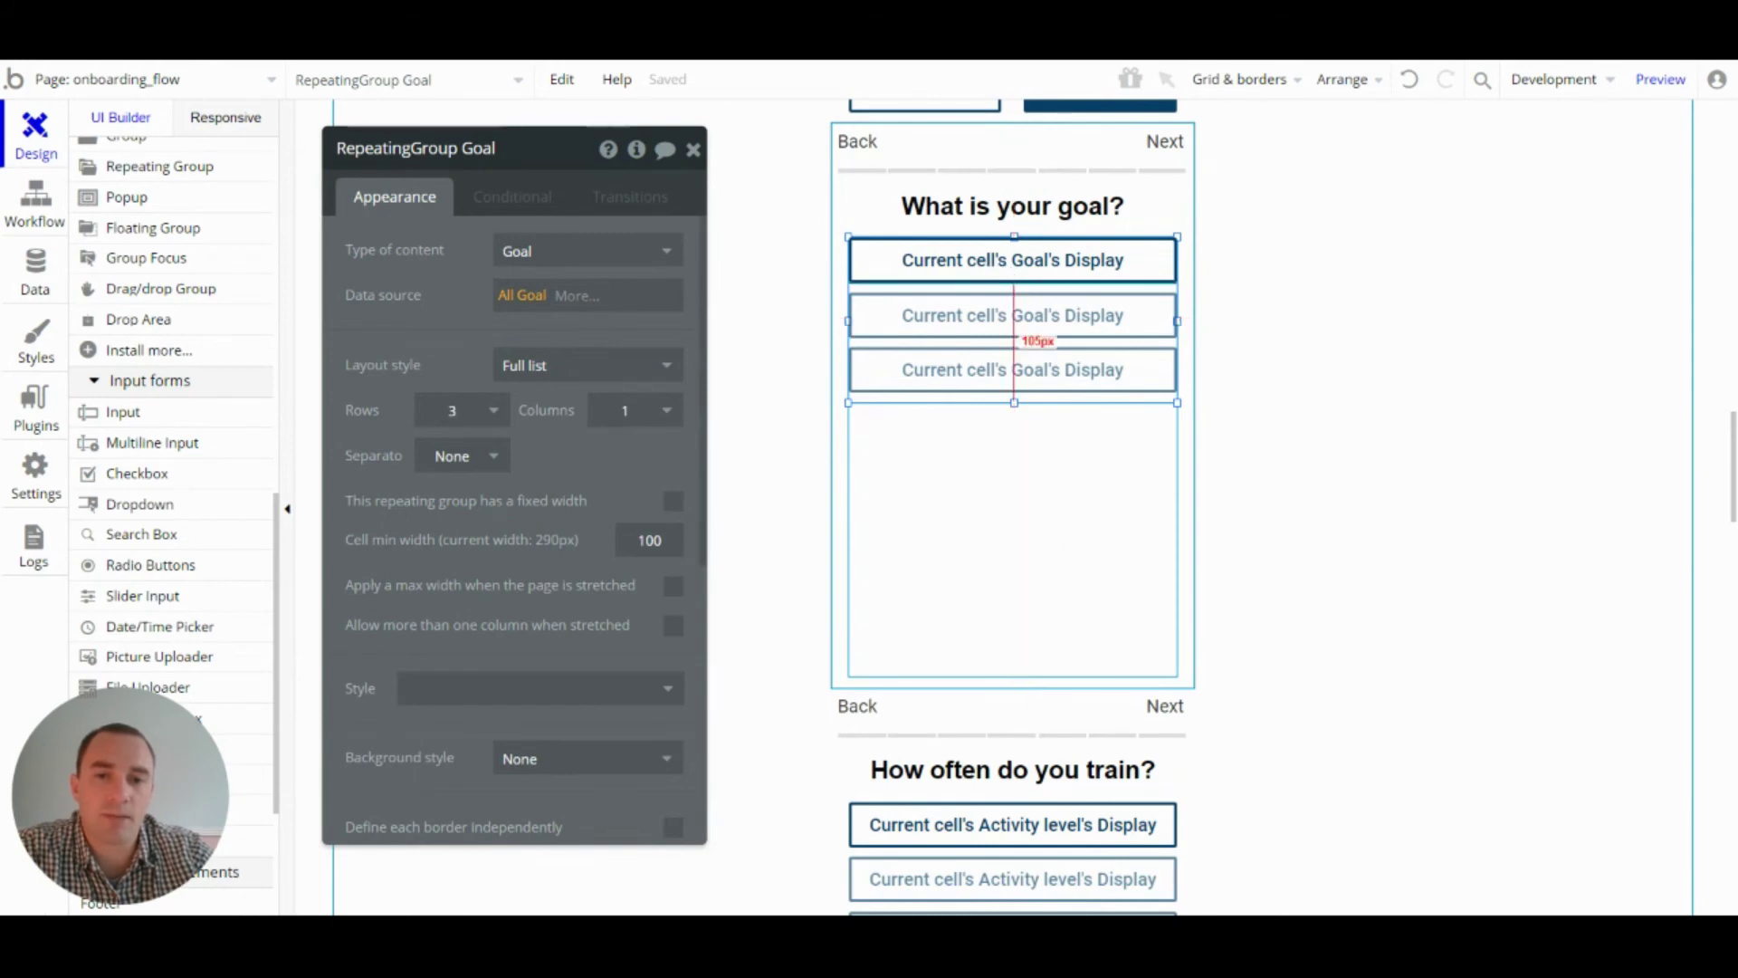
- Compare the goal button's dynamic text with the Run 5k and Run 10k entries of the Goal option set, and return to the design
left_click(1000, 272)
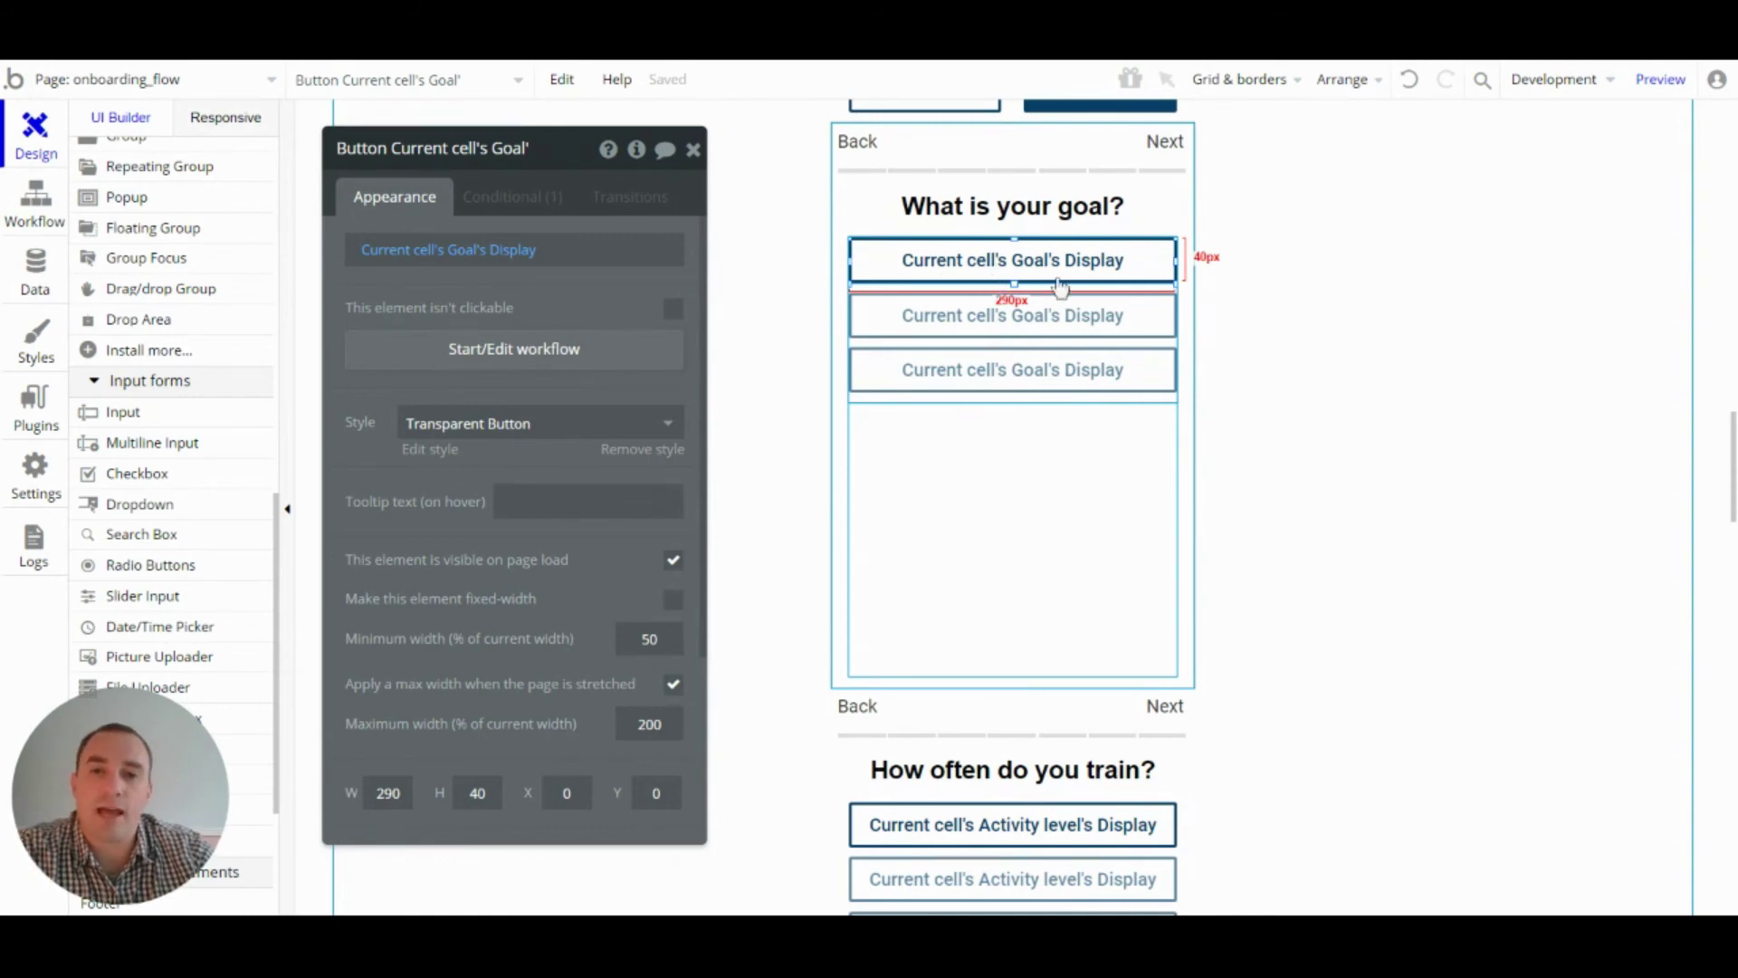
left_click(38, 206)
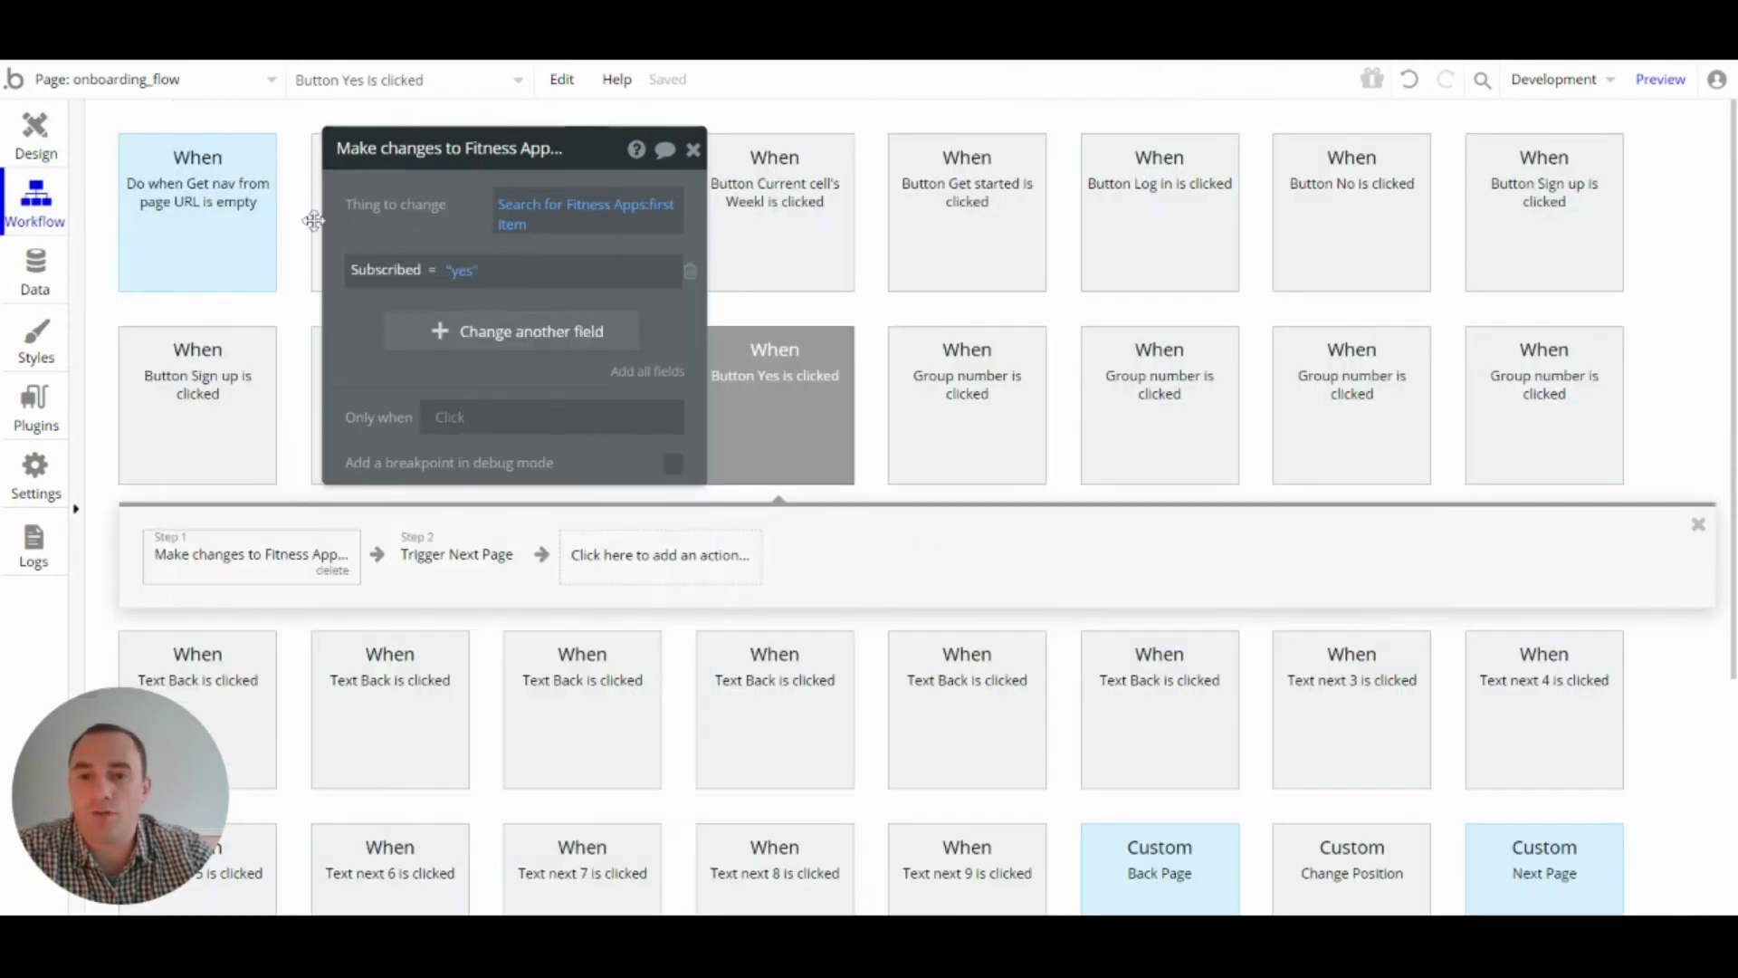
left_click(37, 265)
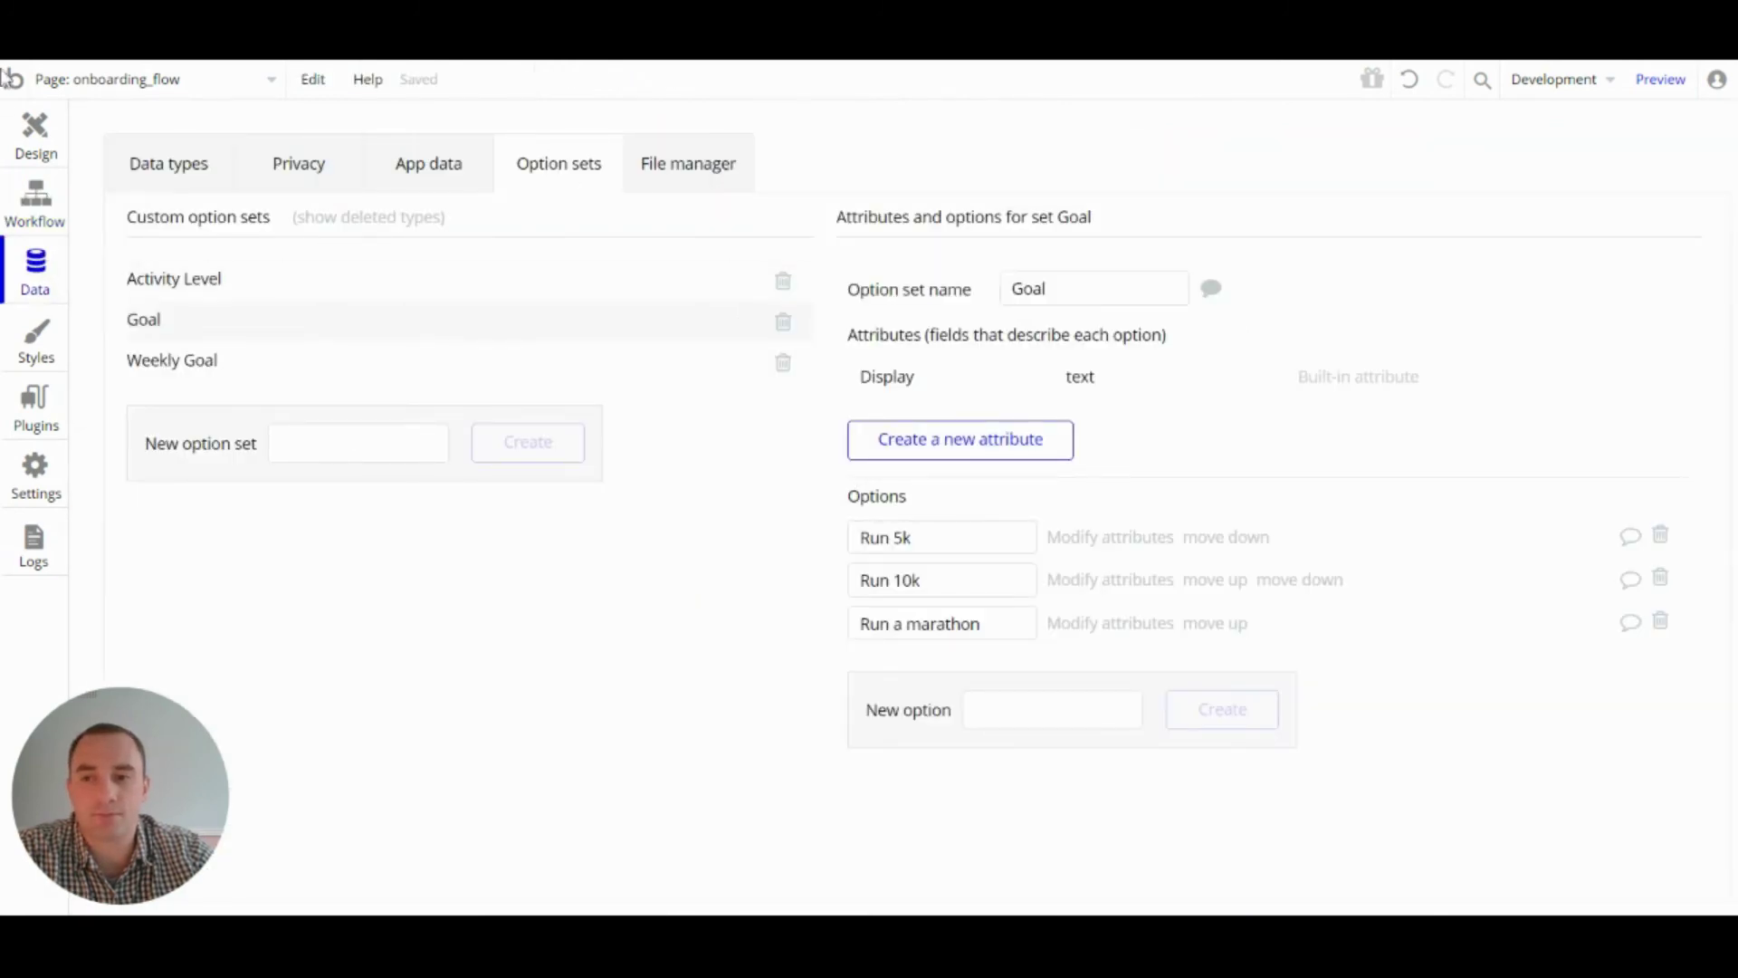
left_click(37, 135)
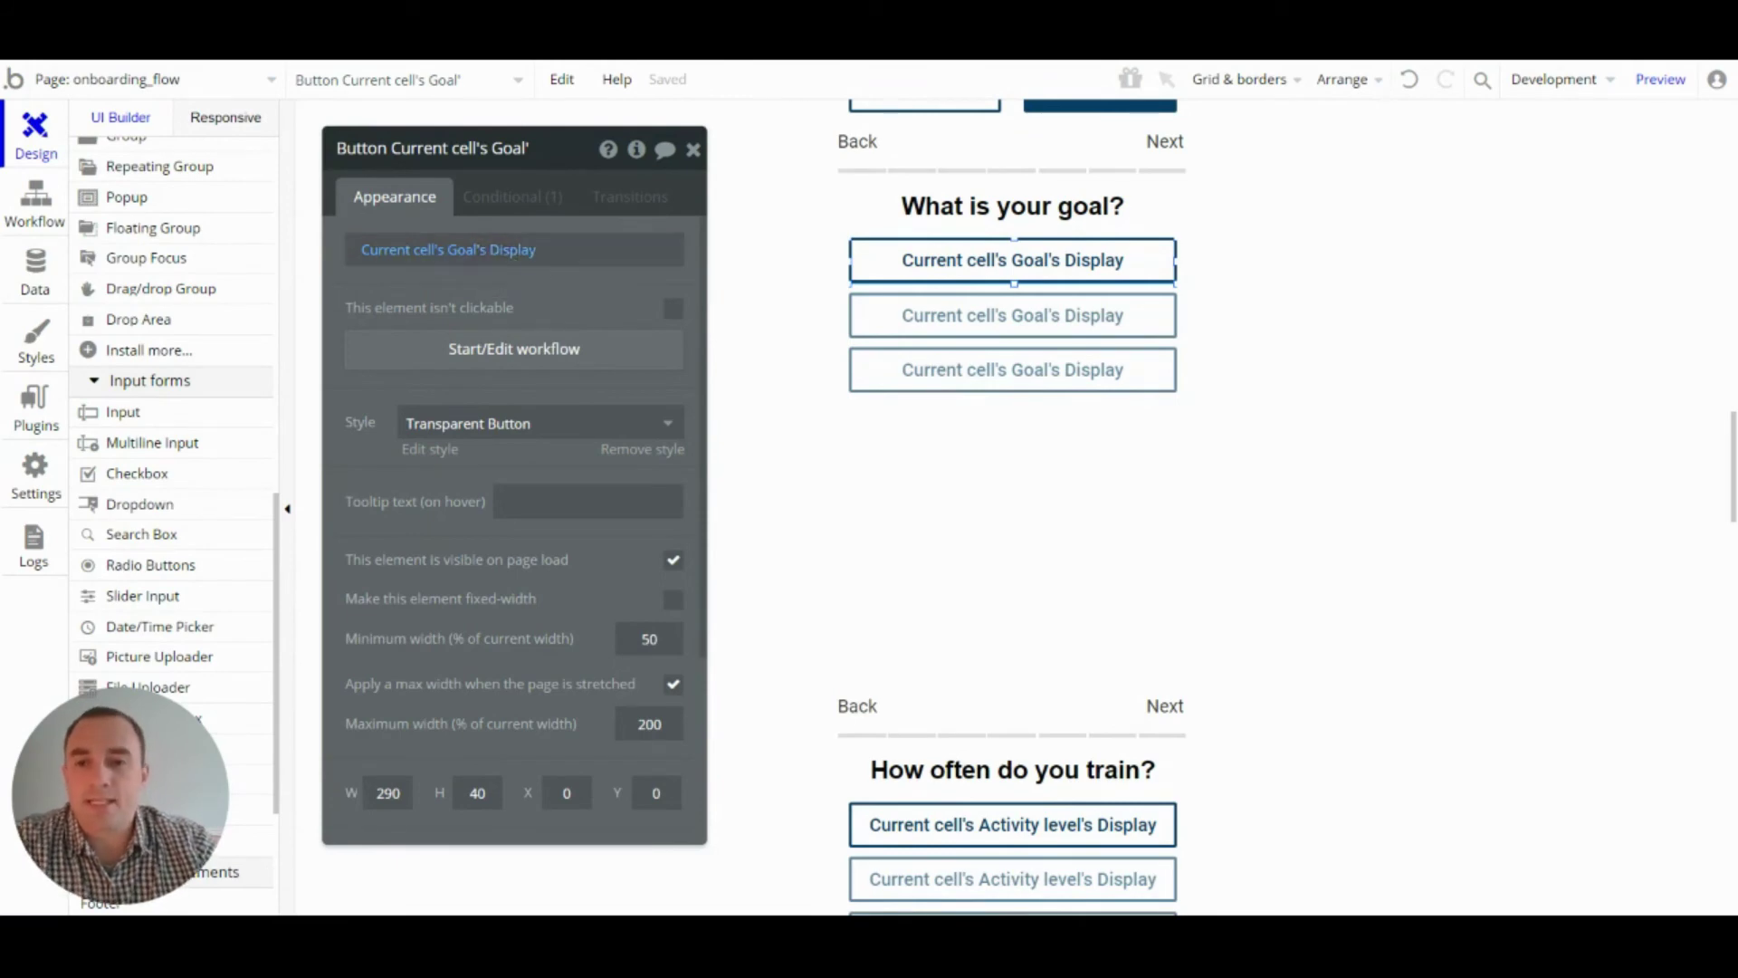
left_click(24, 214)
left_click(27, 264)
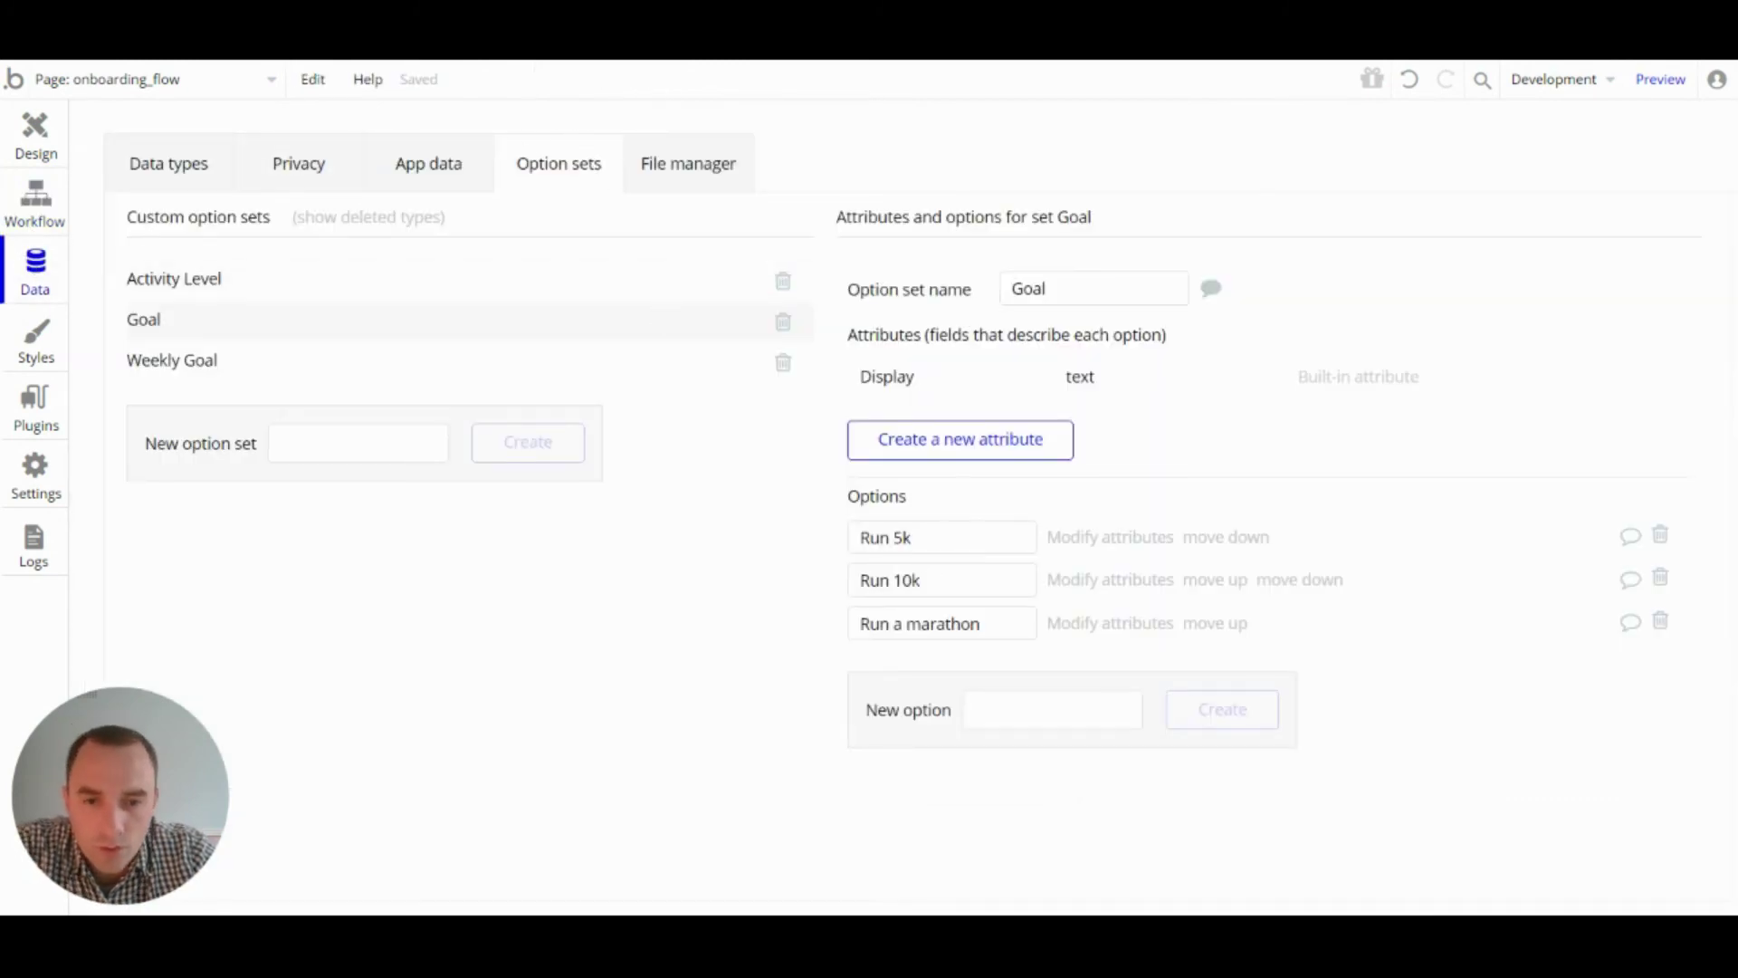
left_click_drag(933, 538, 742, 526)
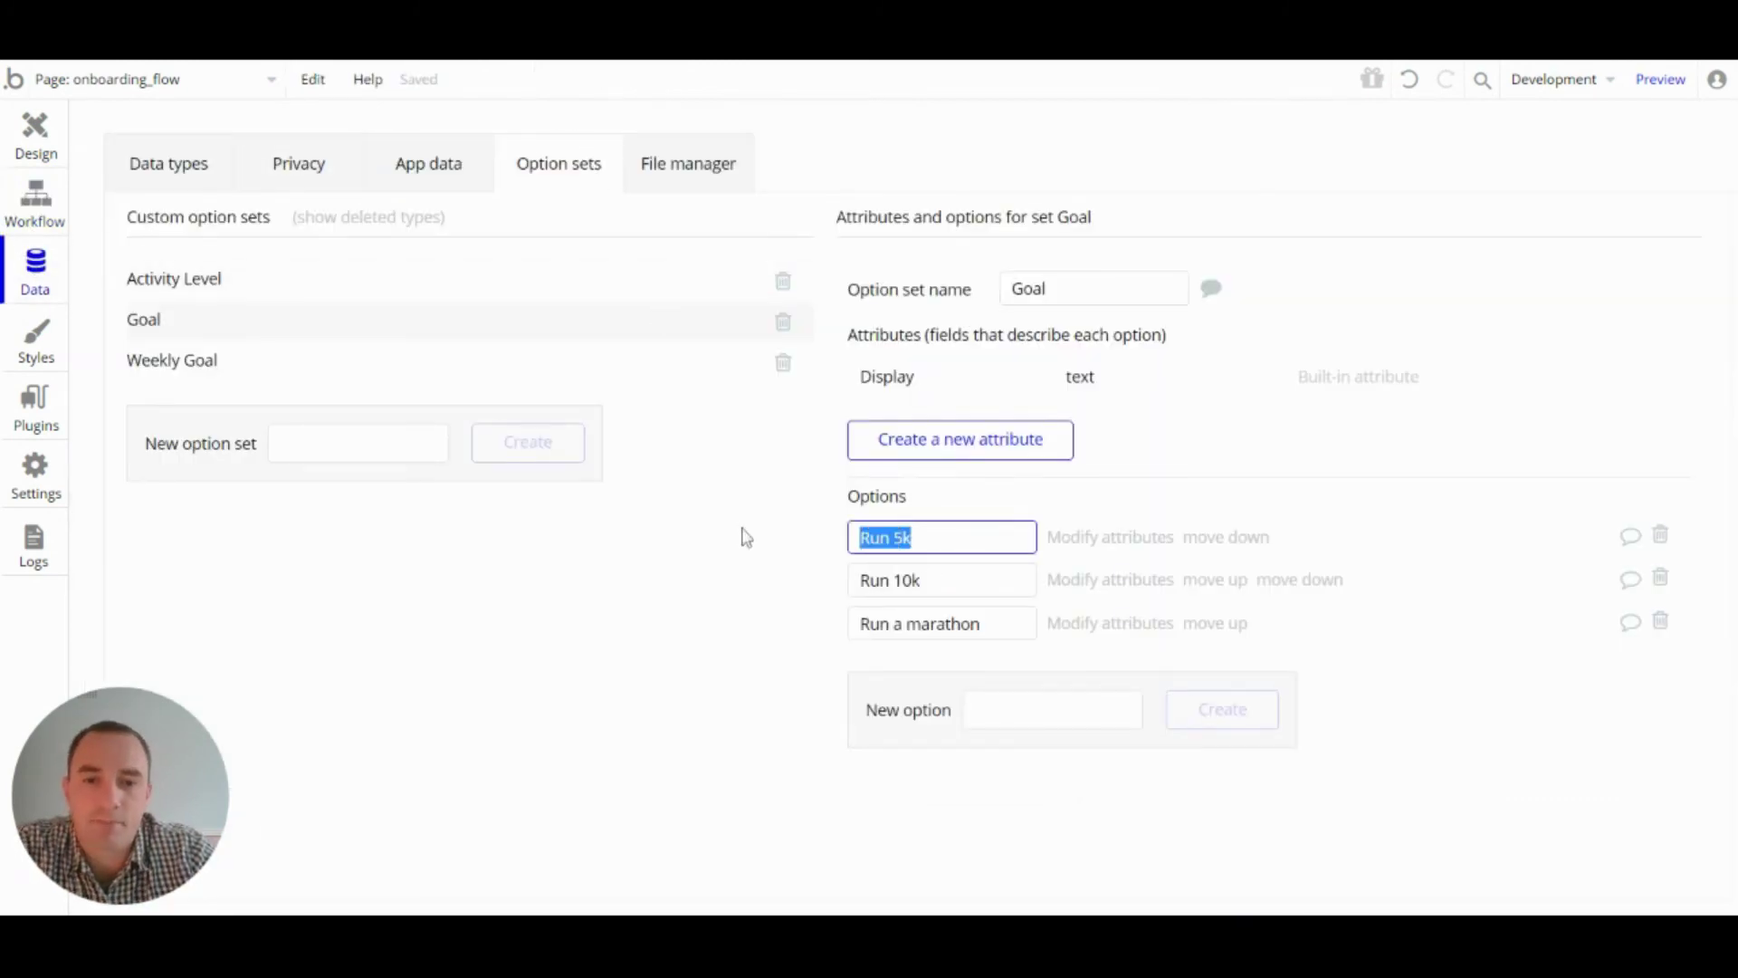
left_click_drag(932, 580, 725, 572)
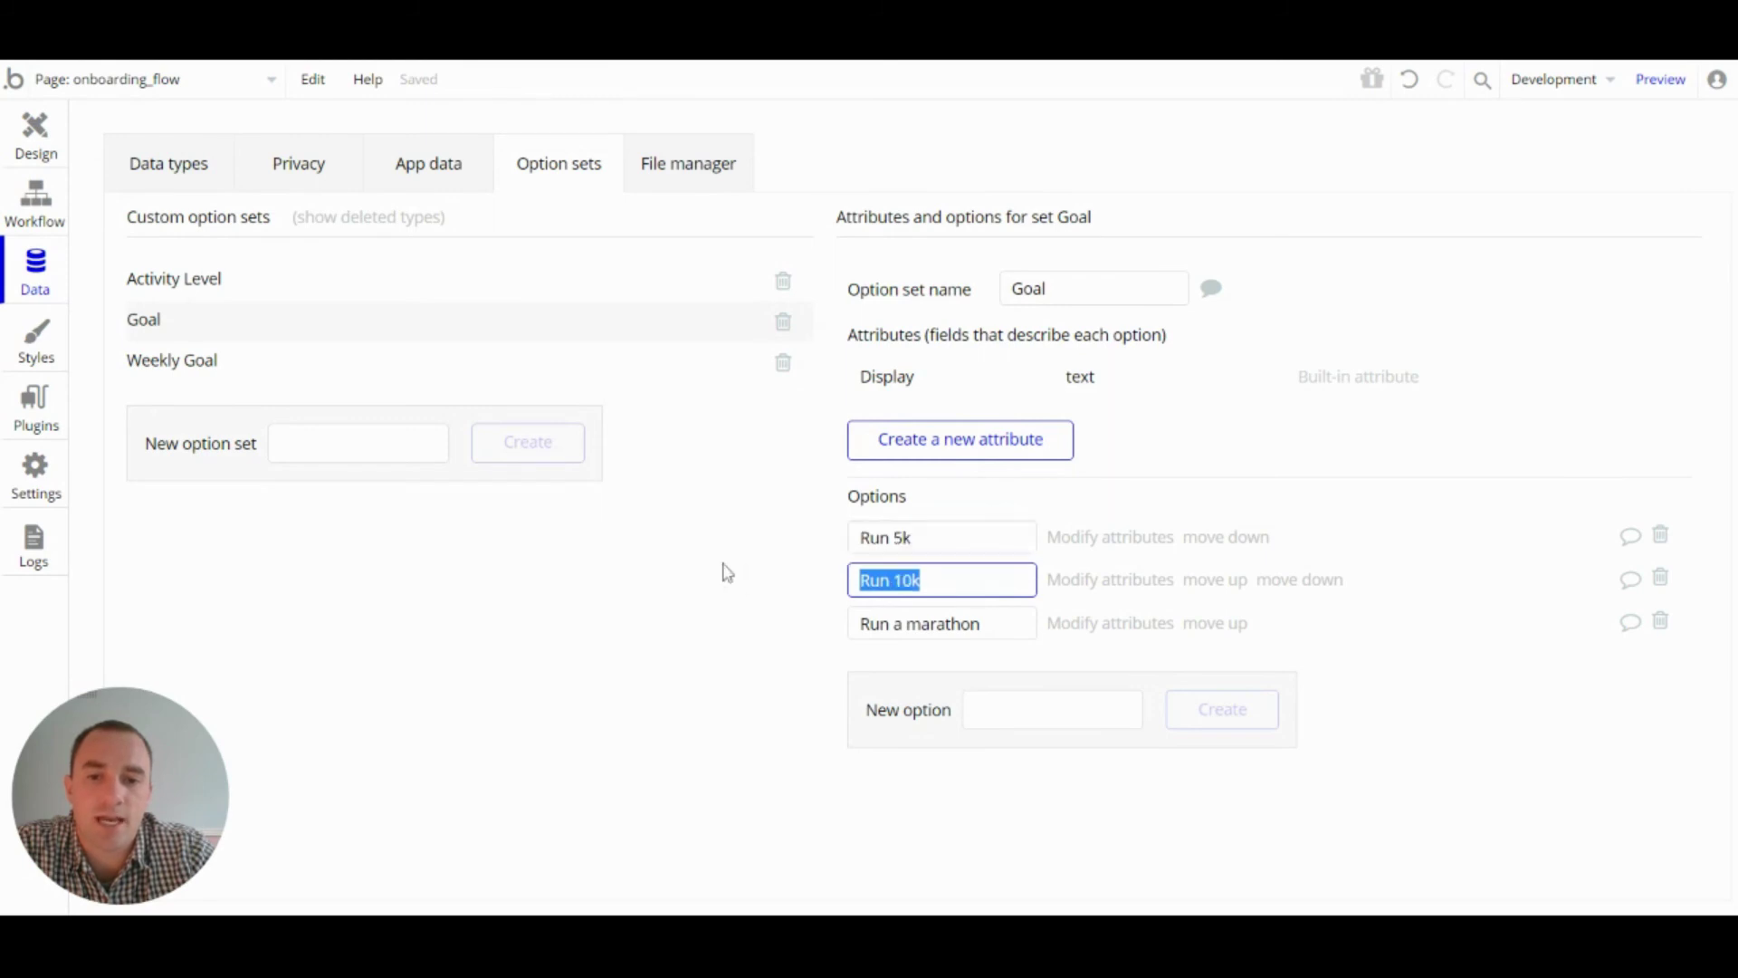
left_click(12, 162)
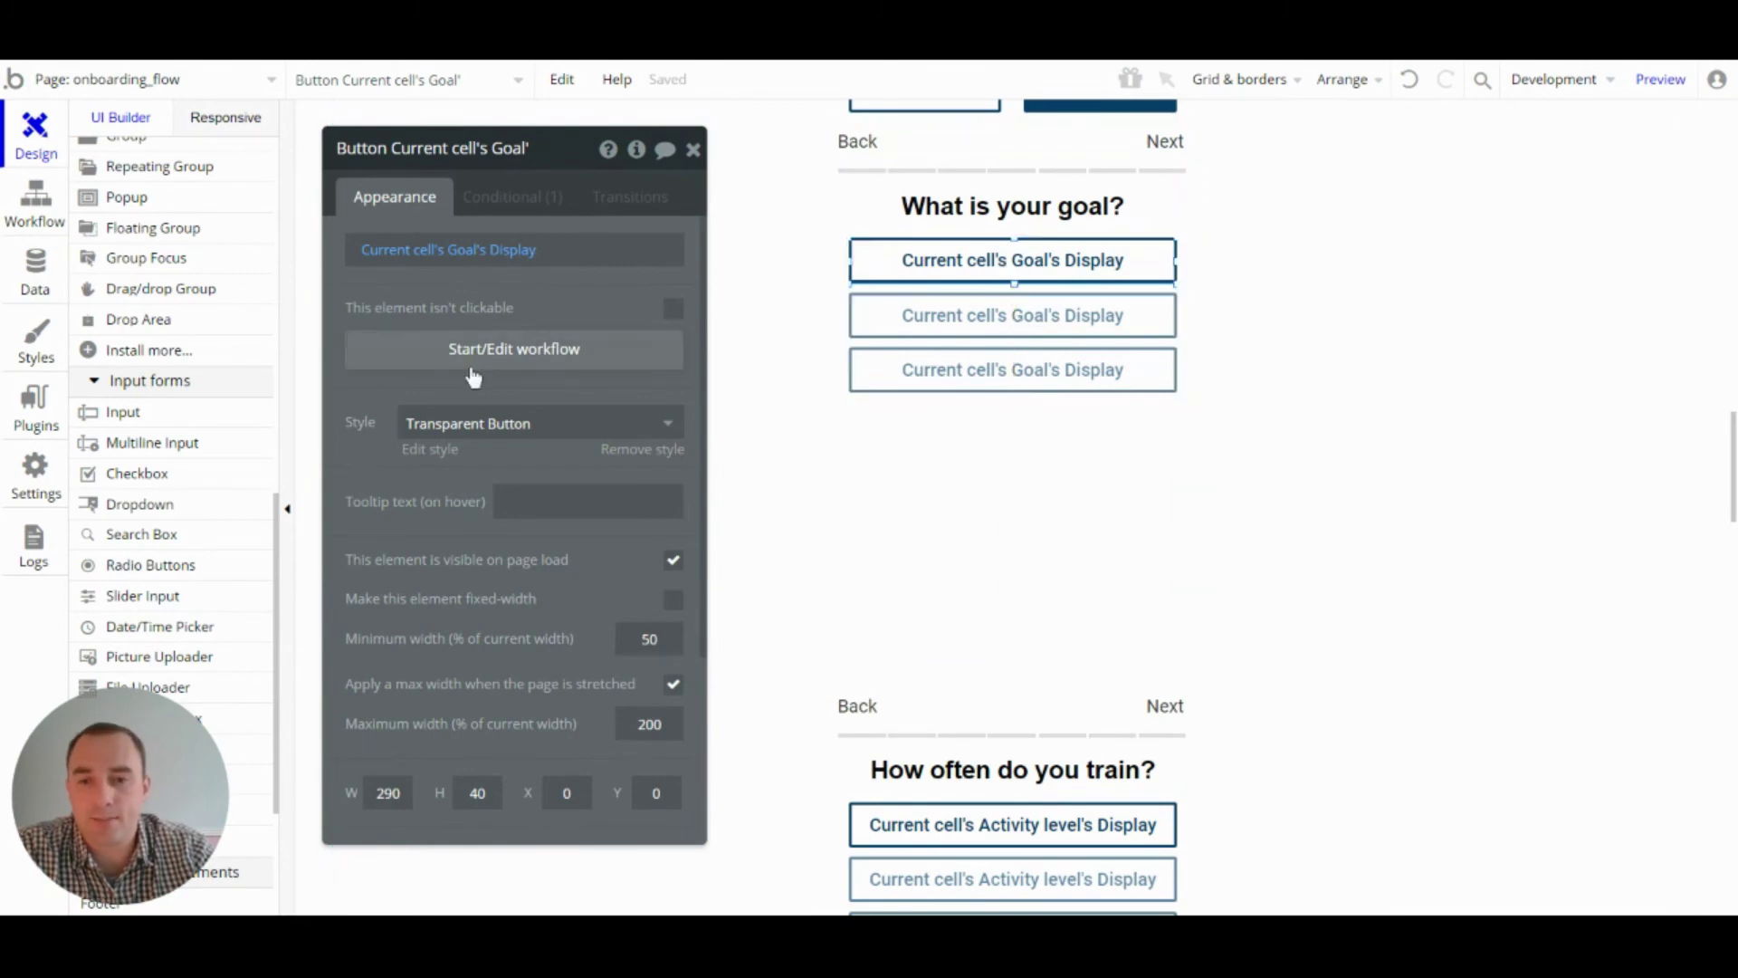
- Inspect the goal button's Make changes to Fitness App and Trigger Next Page actions, return to the design and uncover the goal page
left_click(499, 339)
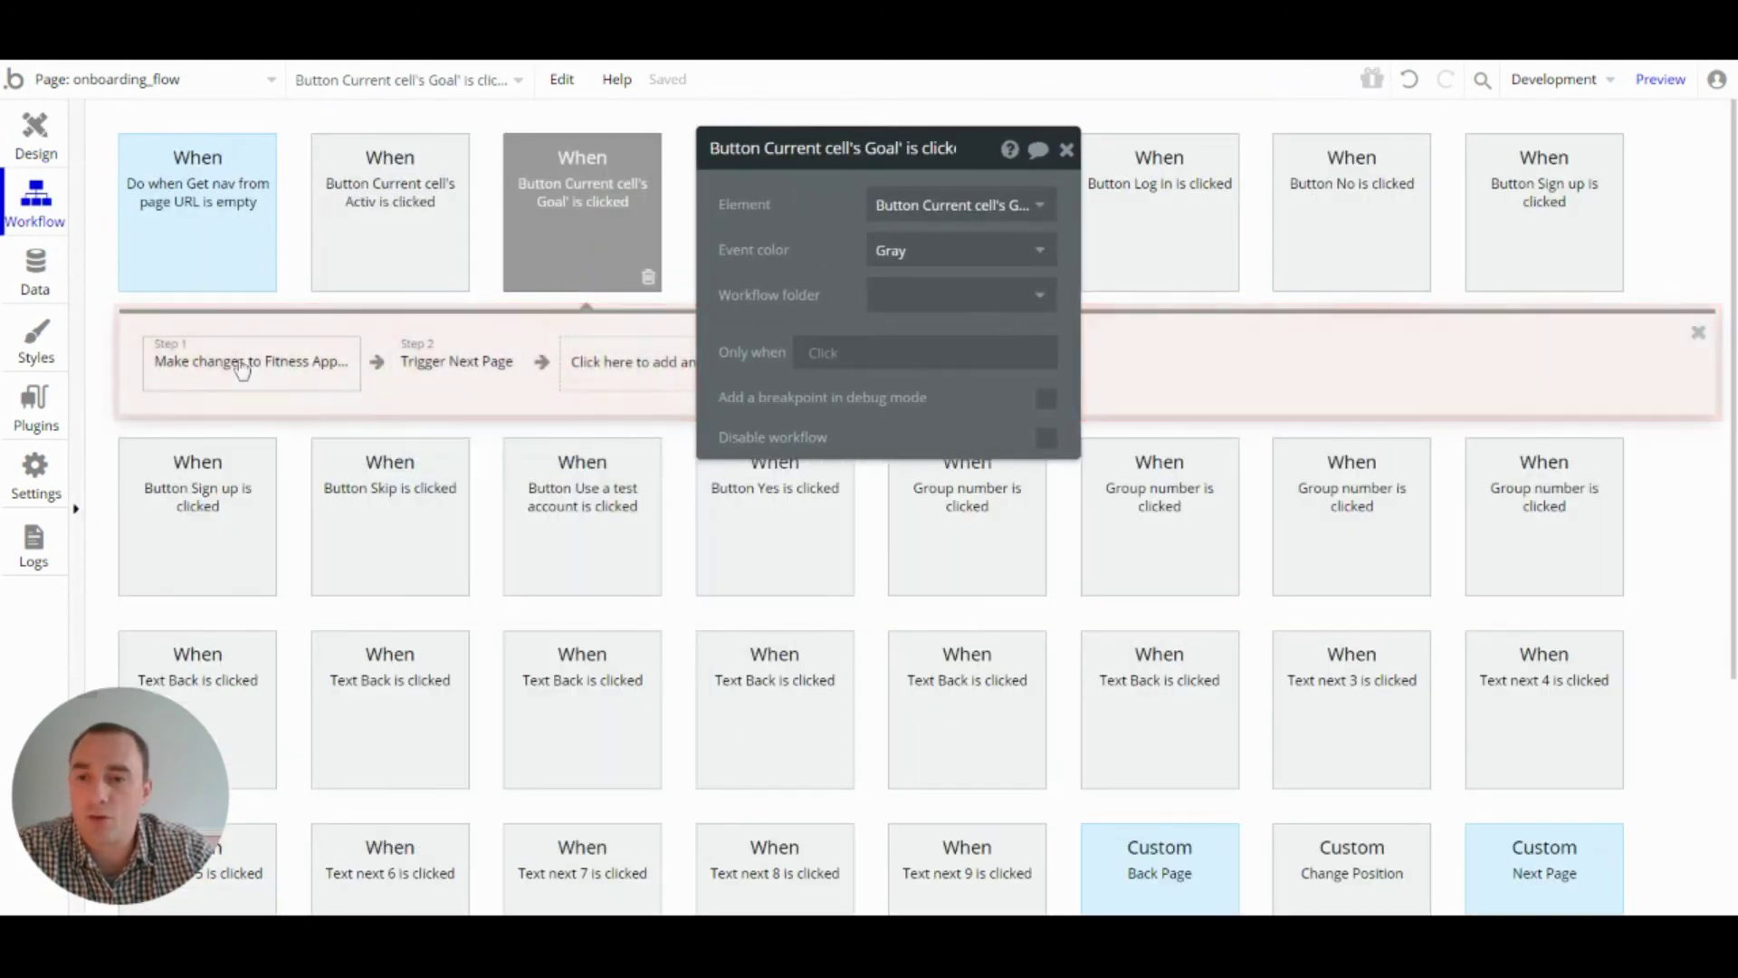
left_click(242, 381)
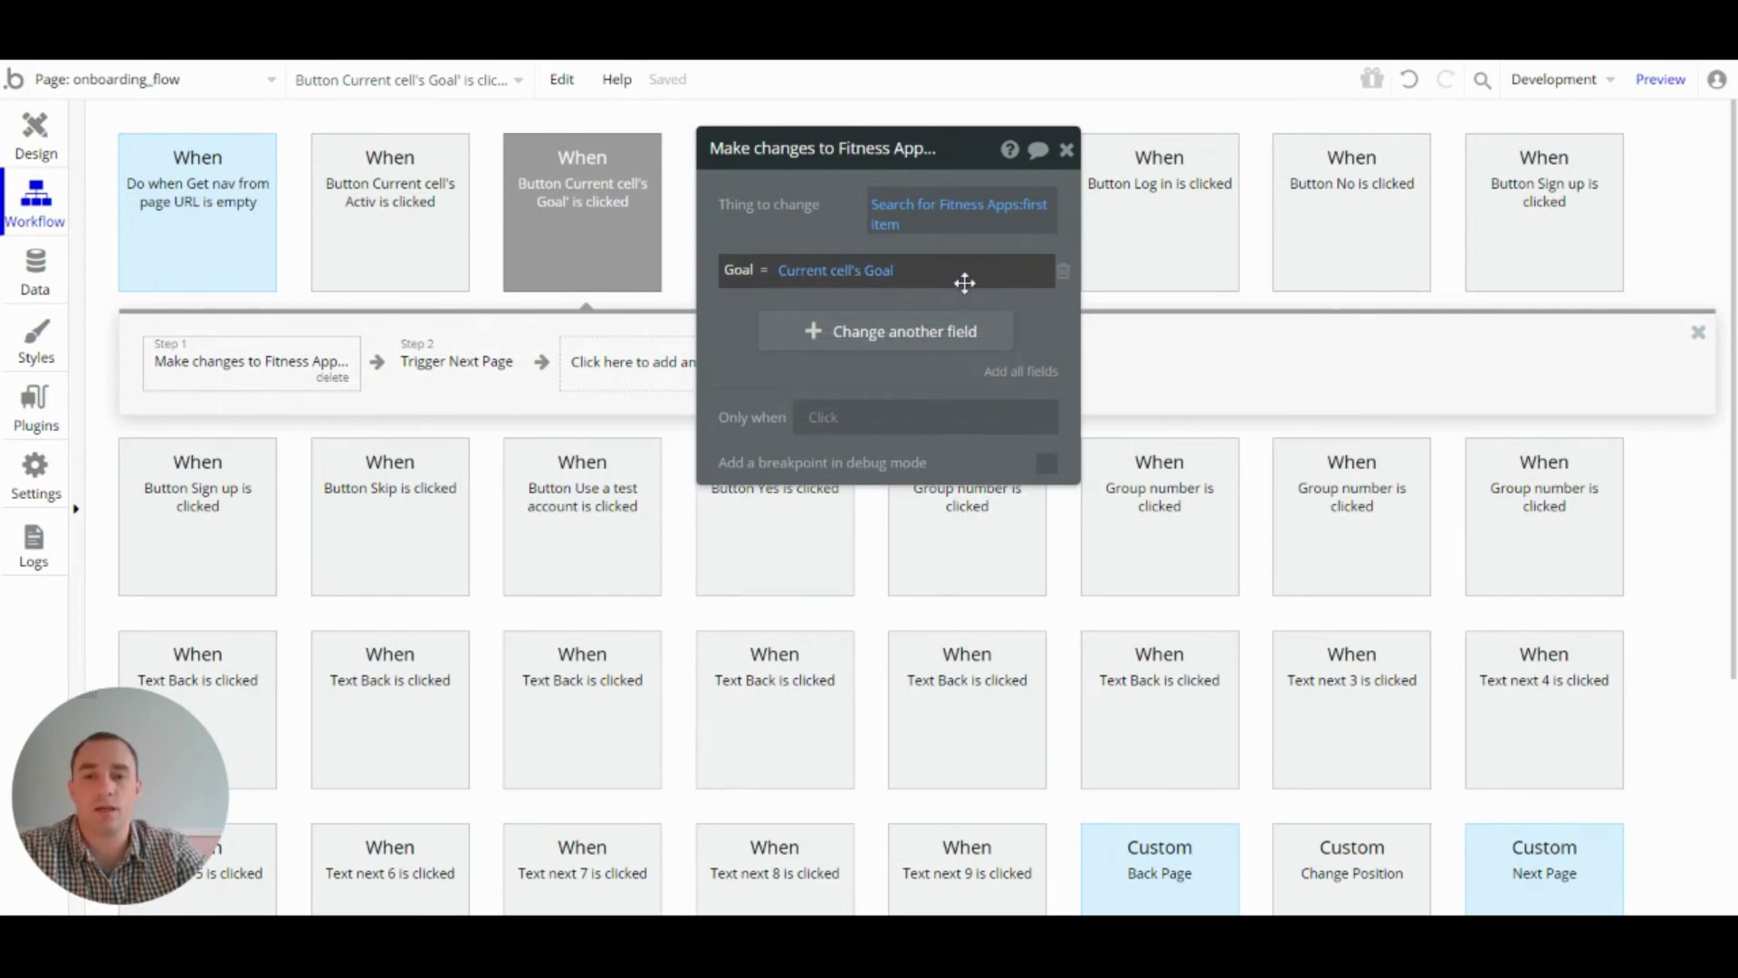
left_click(457, 373)
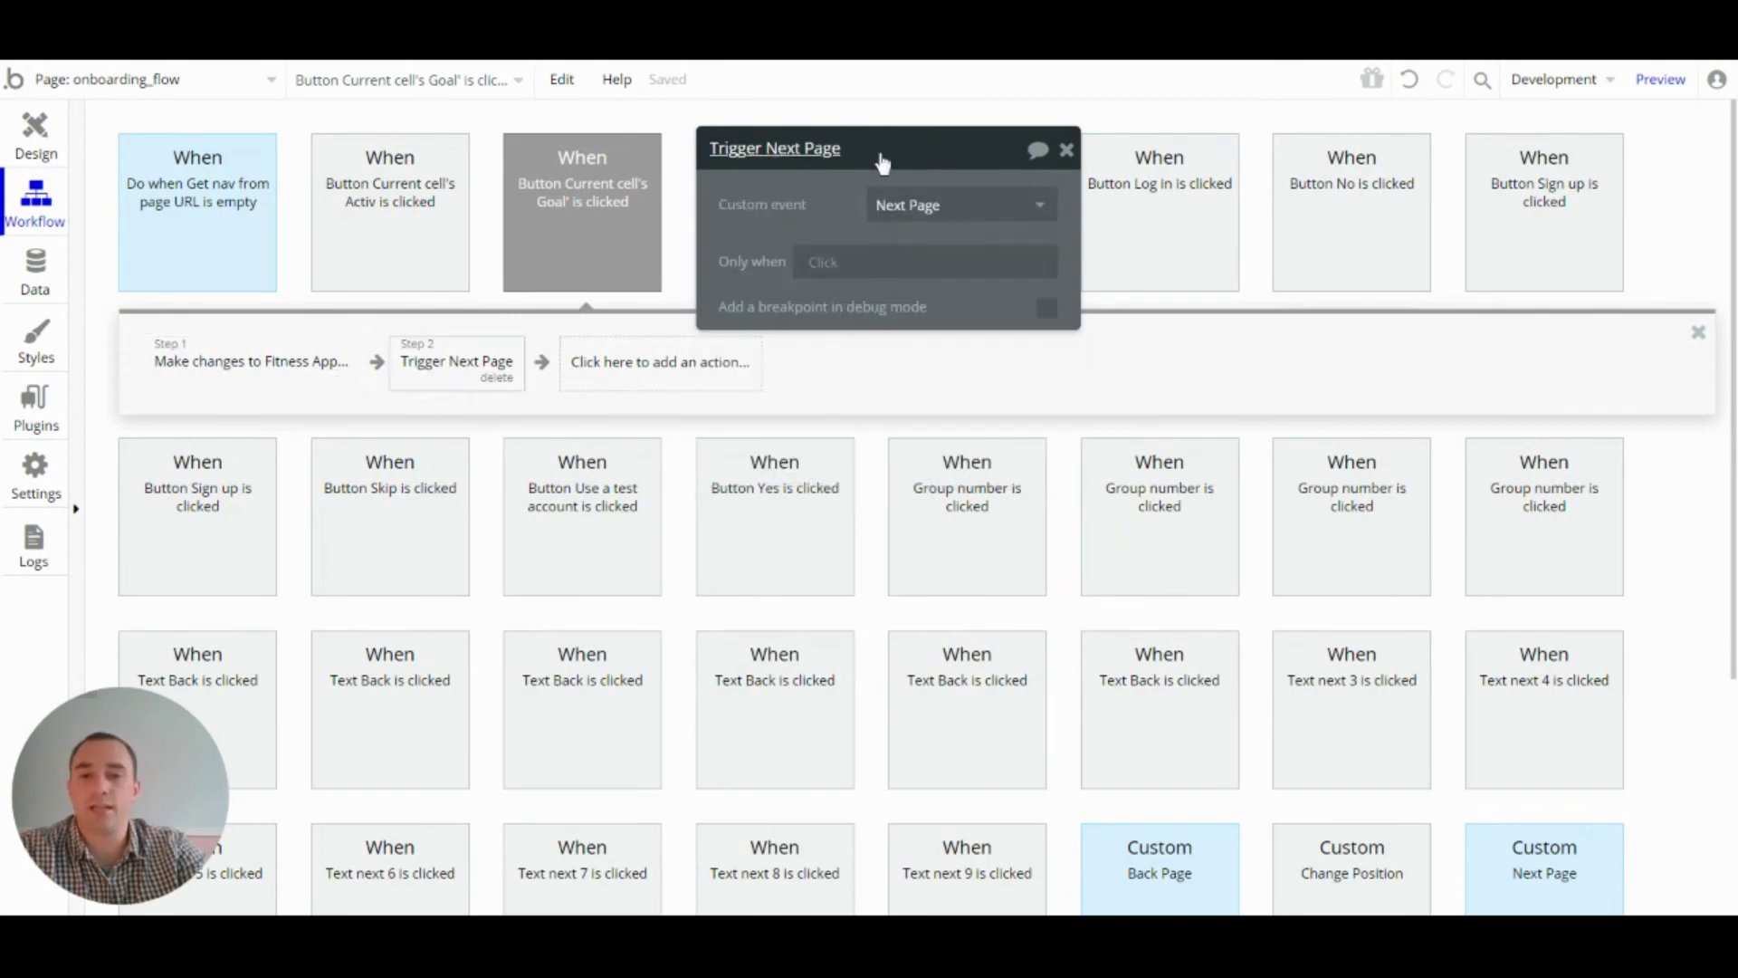
left_click(35, 135)
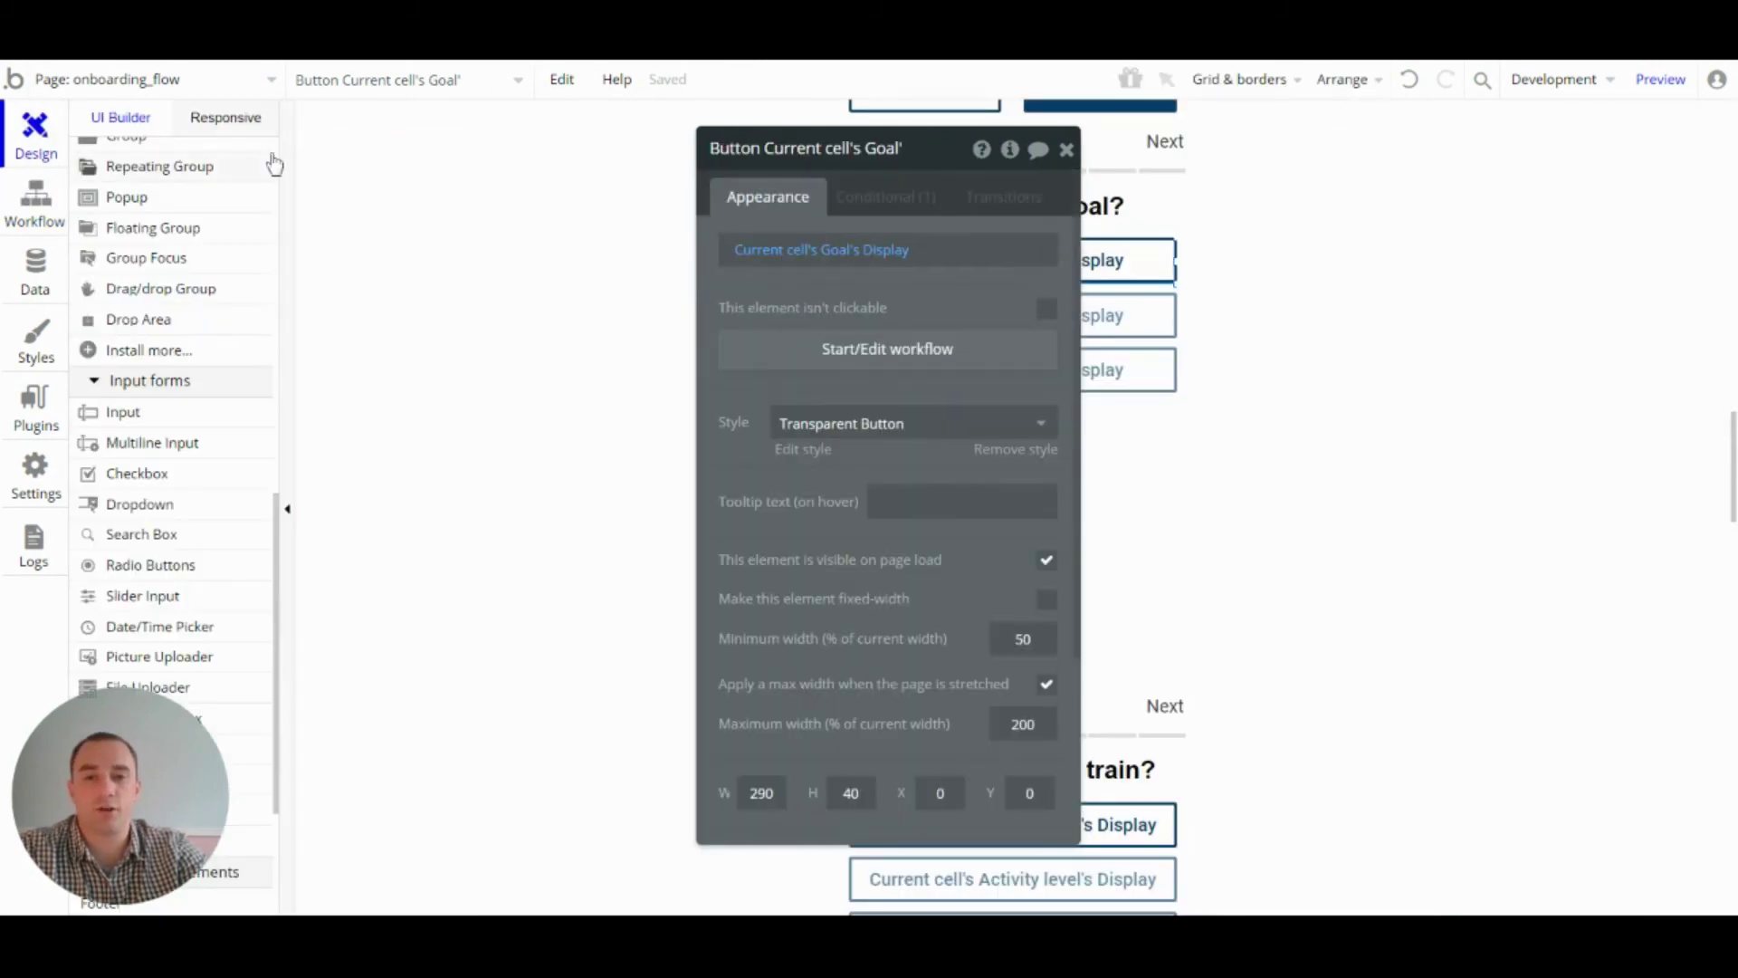
left_click_drag(948, 168, 571, 143)
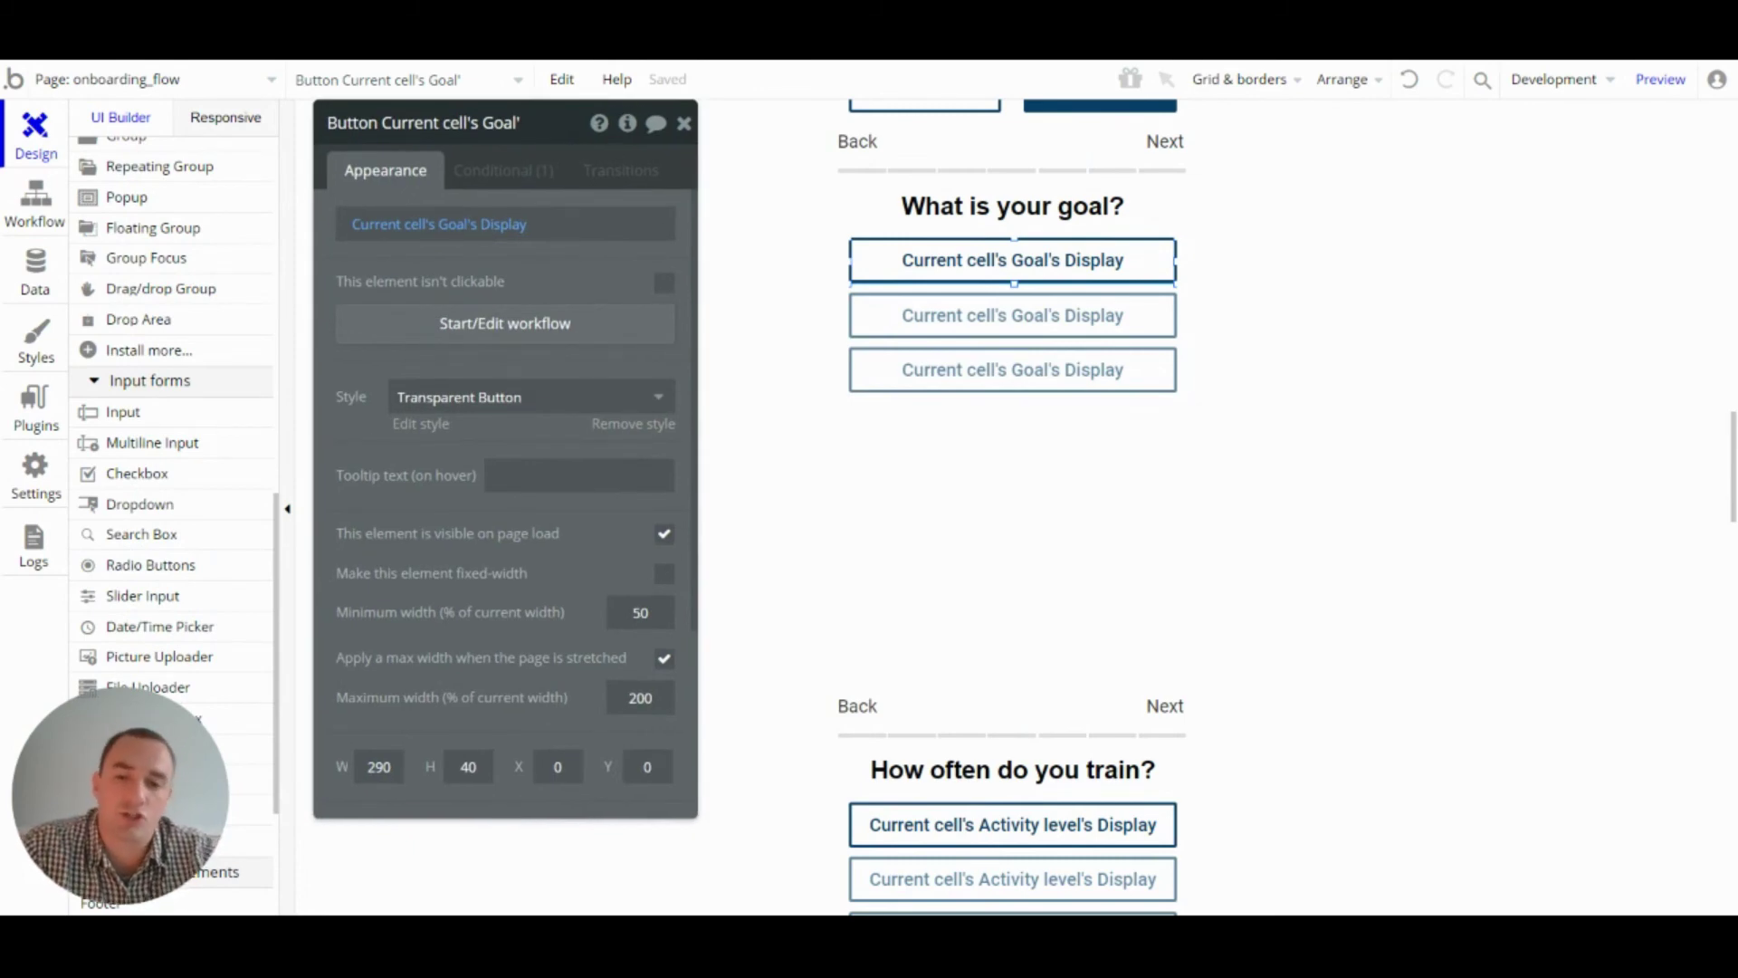
- Inspect the "How often do you train?" group and its button's Activity level change action, and return to the design
scroll(824, 347, "down", 5)
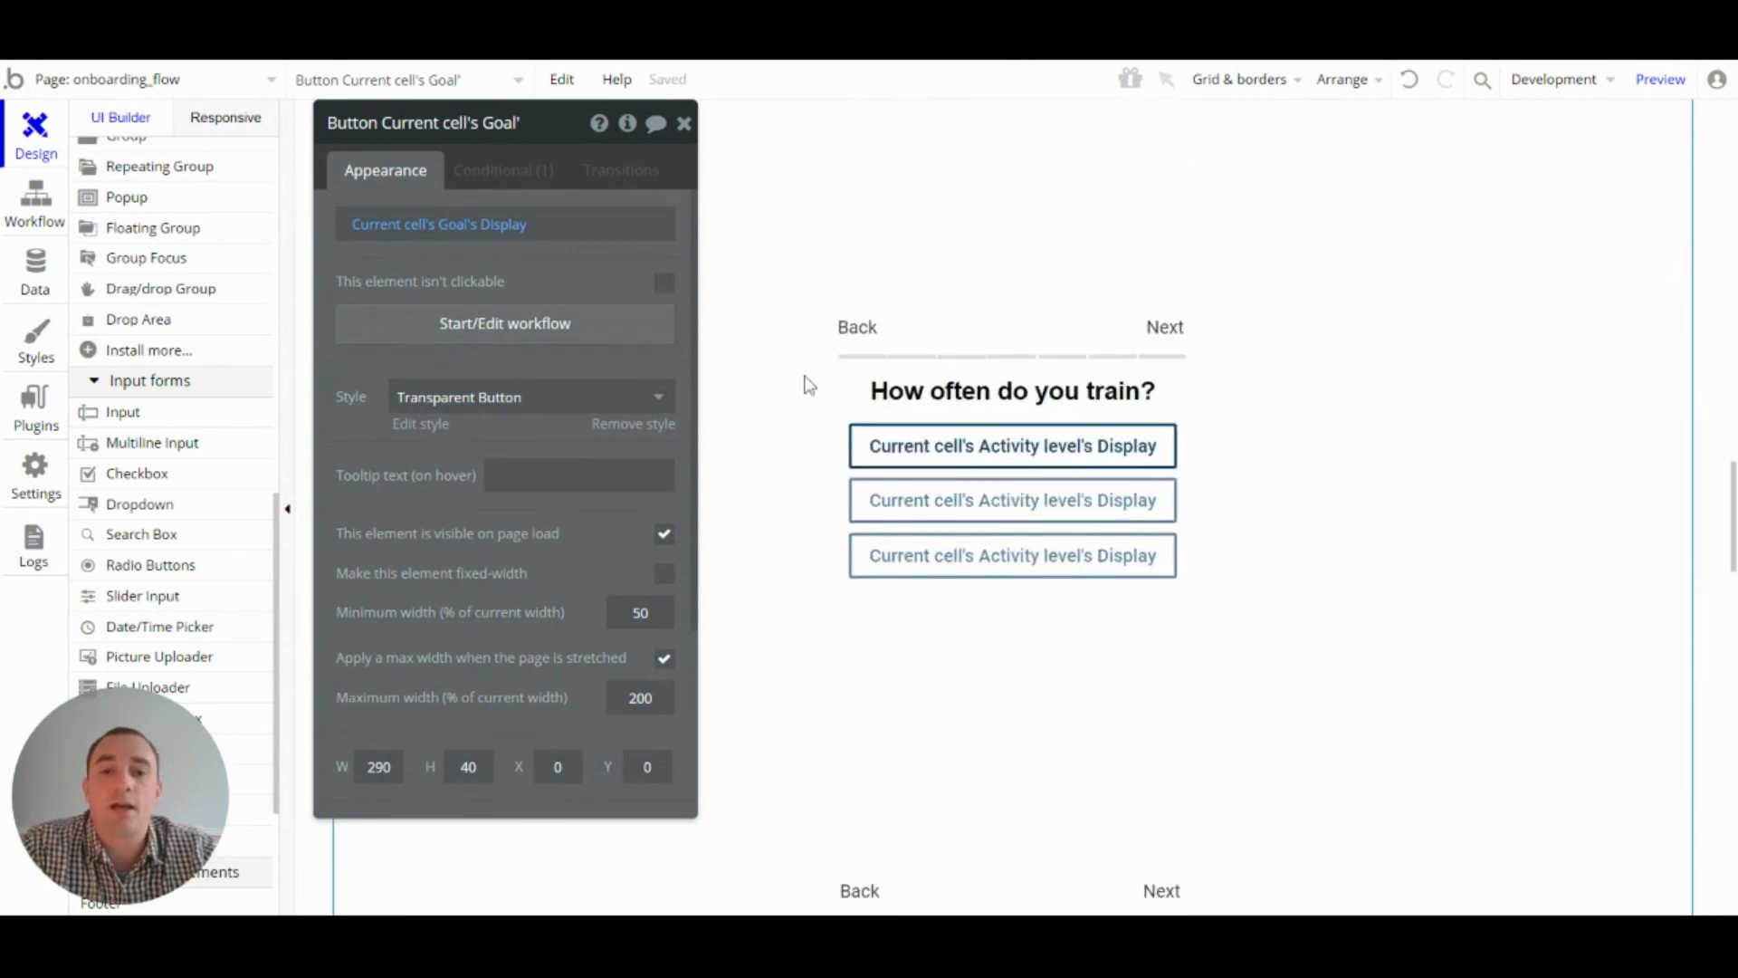
left_click(840, 342)
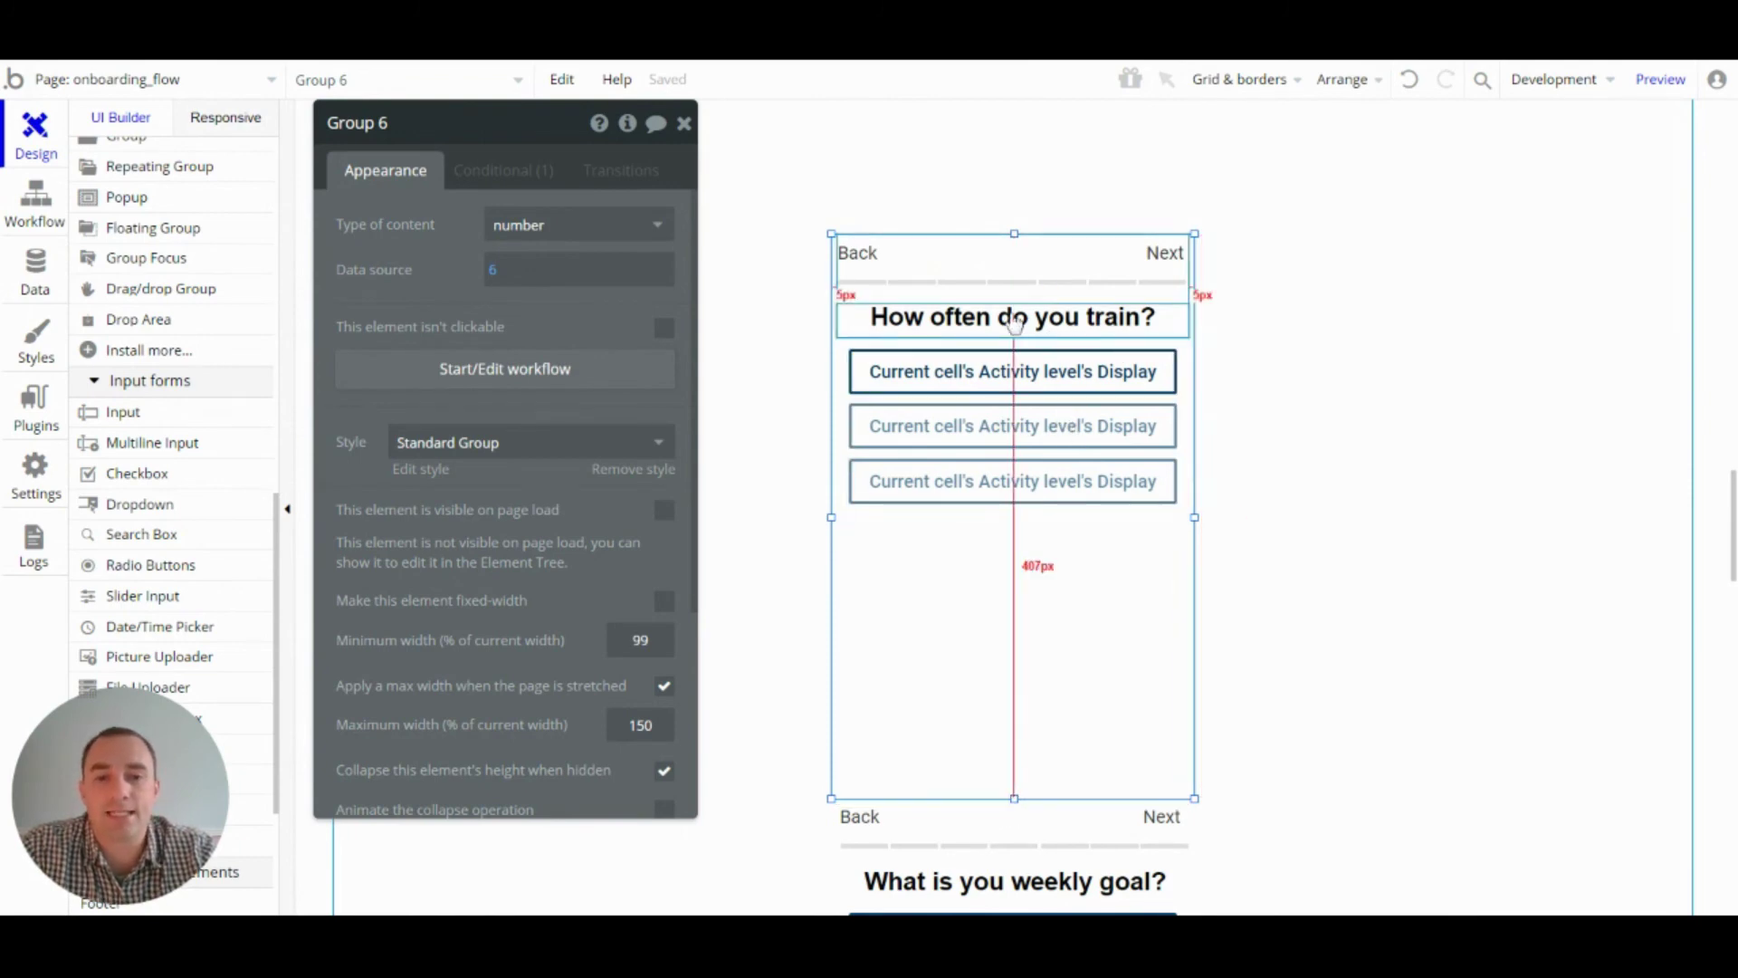
left_click(978, 432)
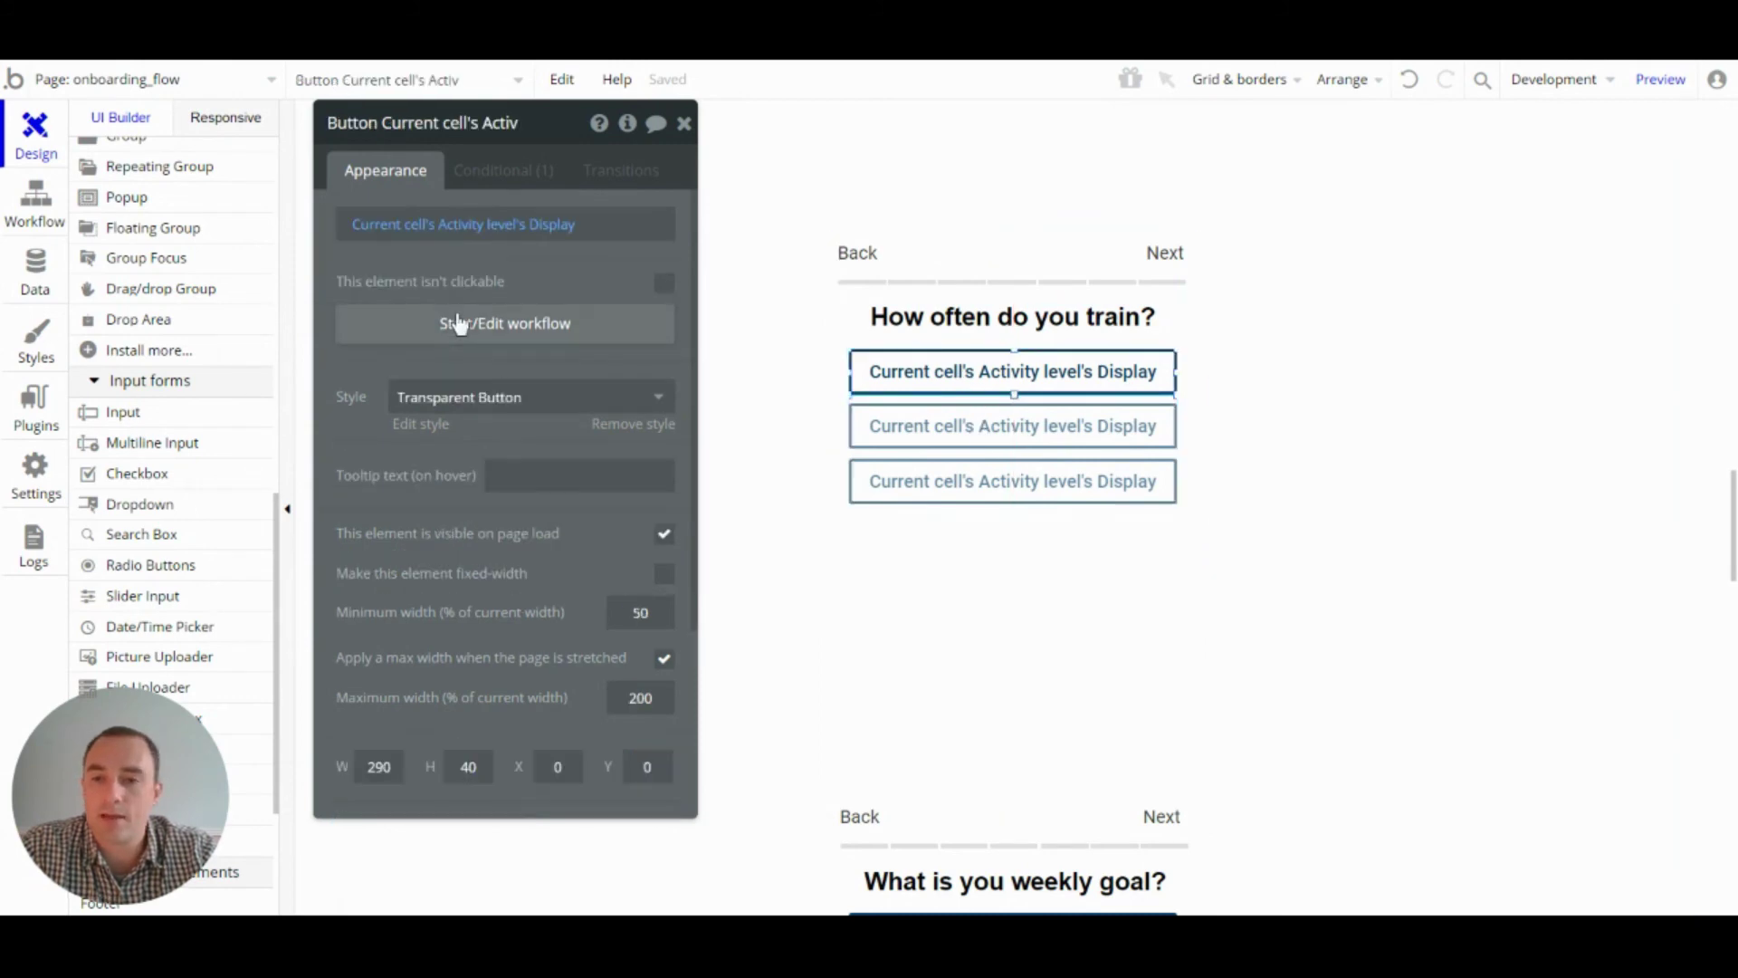
left_click(466, 324)
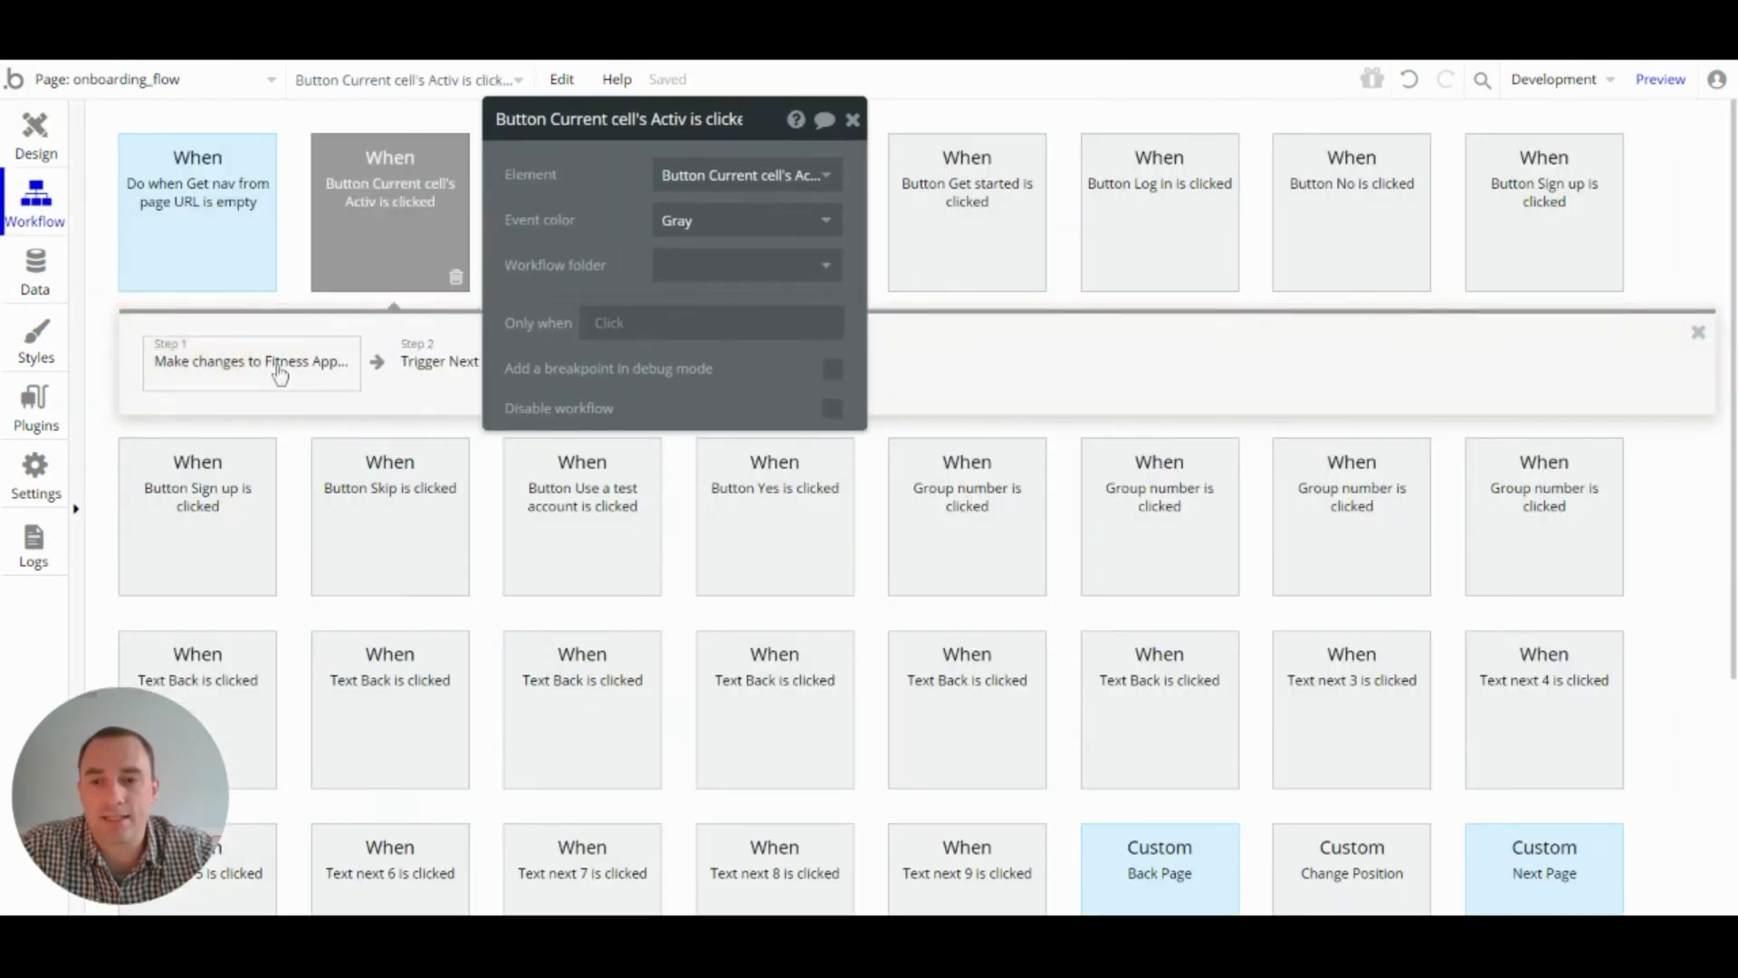
left_click(280, 366)
left_click(765, 241)
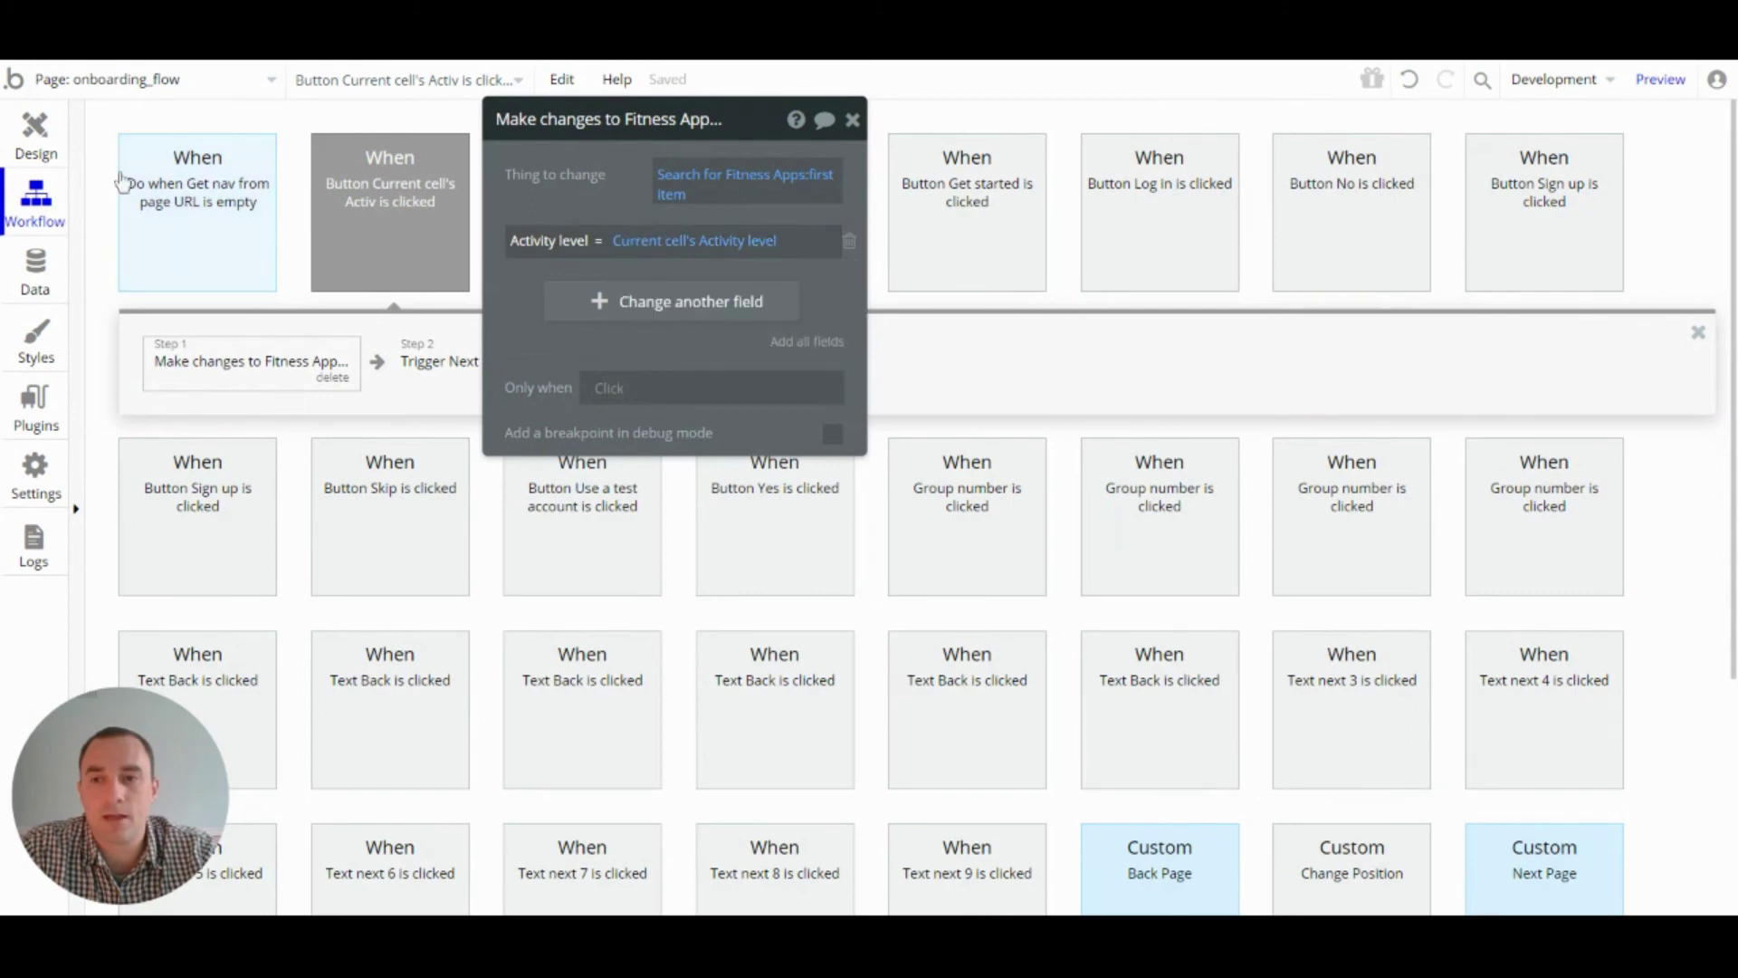
left_click(41, 129)
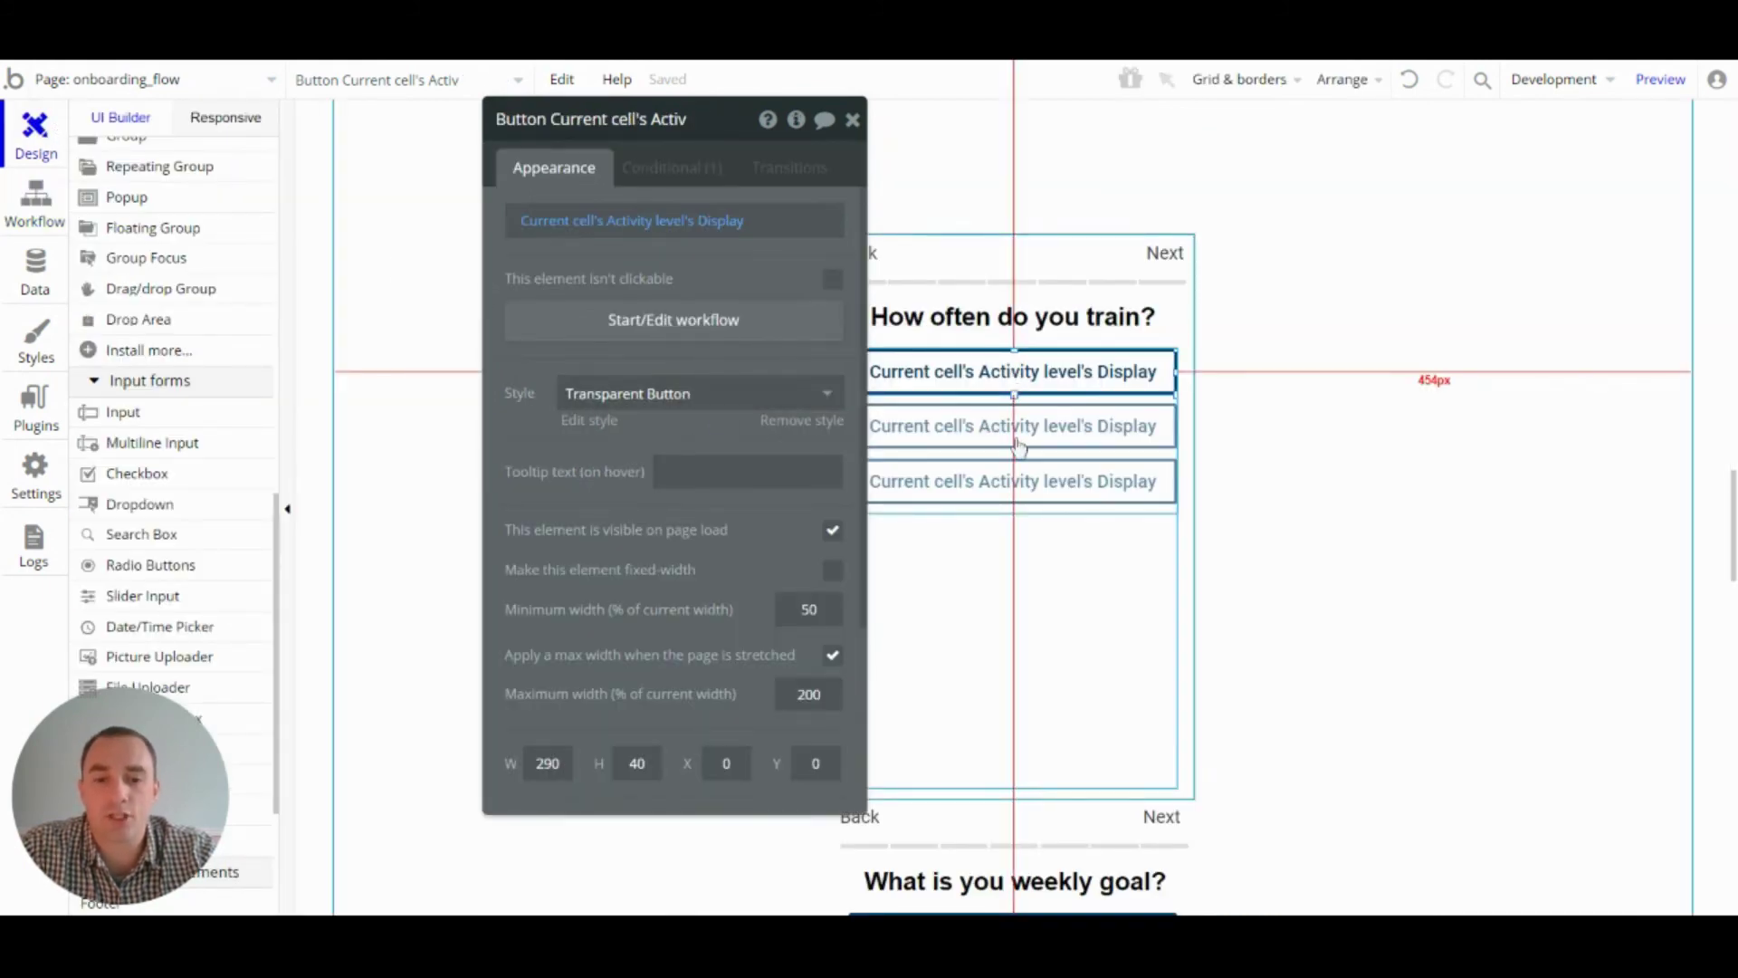
- Review the weekly goal page and inspect the Gender dropdown's settings on the "About you" page
scroll(1016, 438, "down", 5)
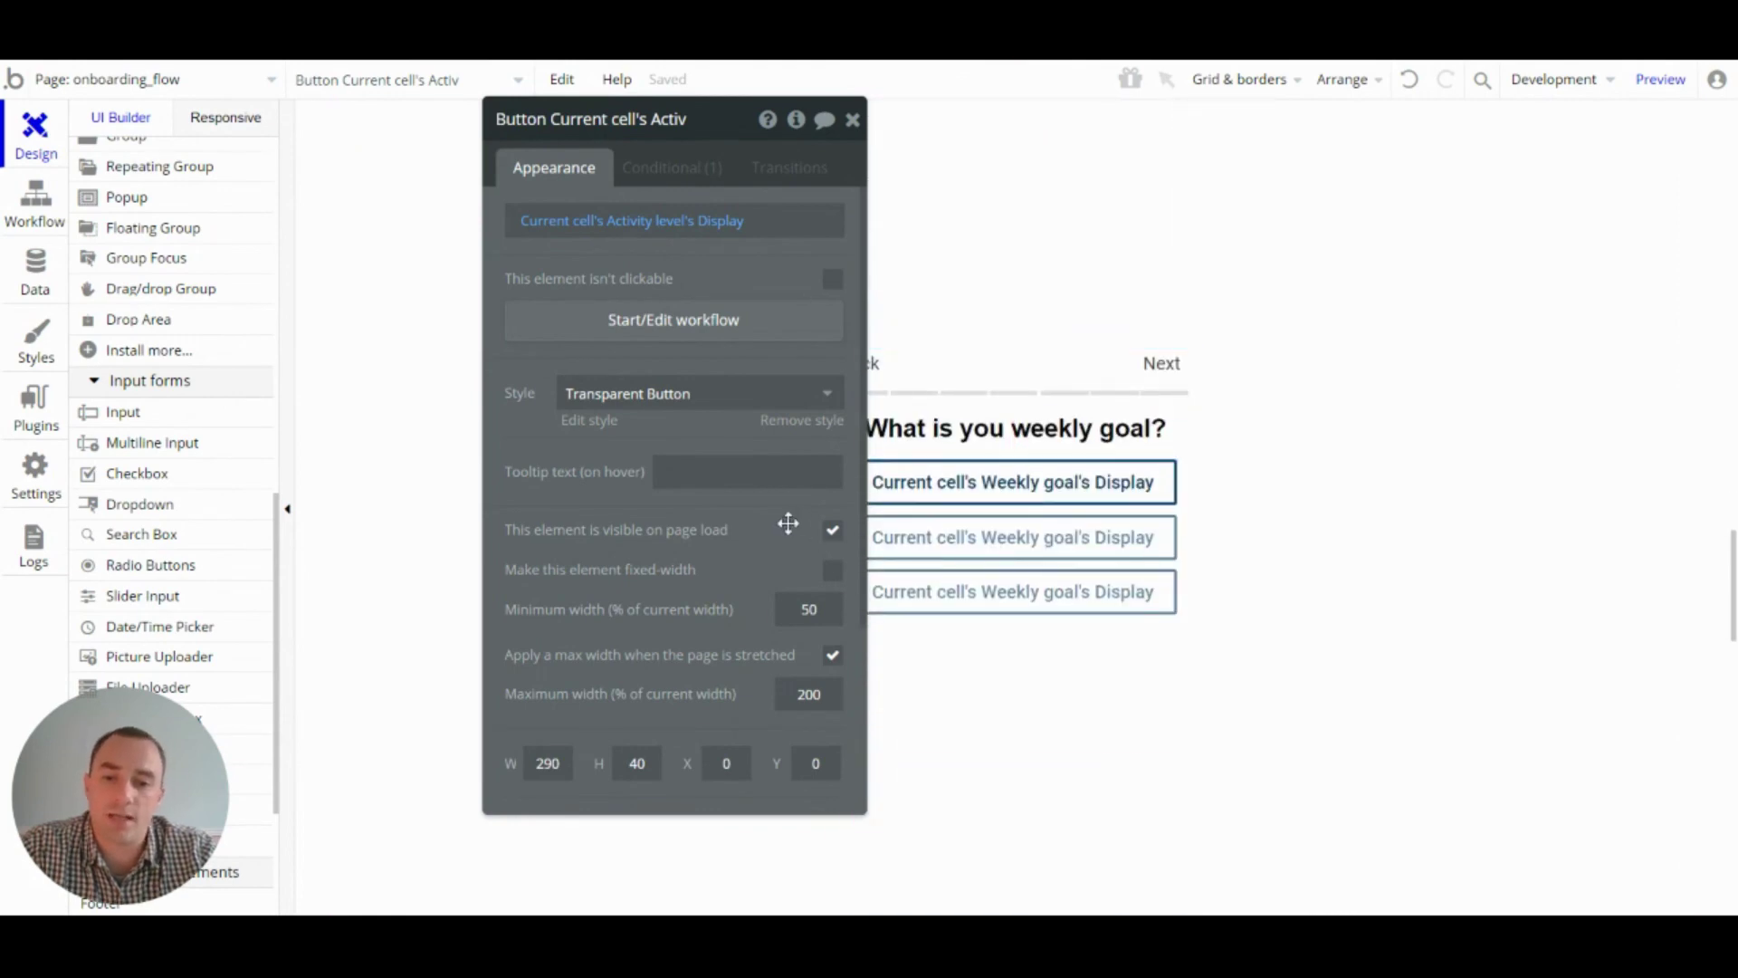
left_click_drag(788, 520, 667, 518)
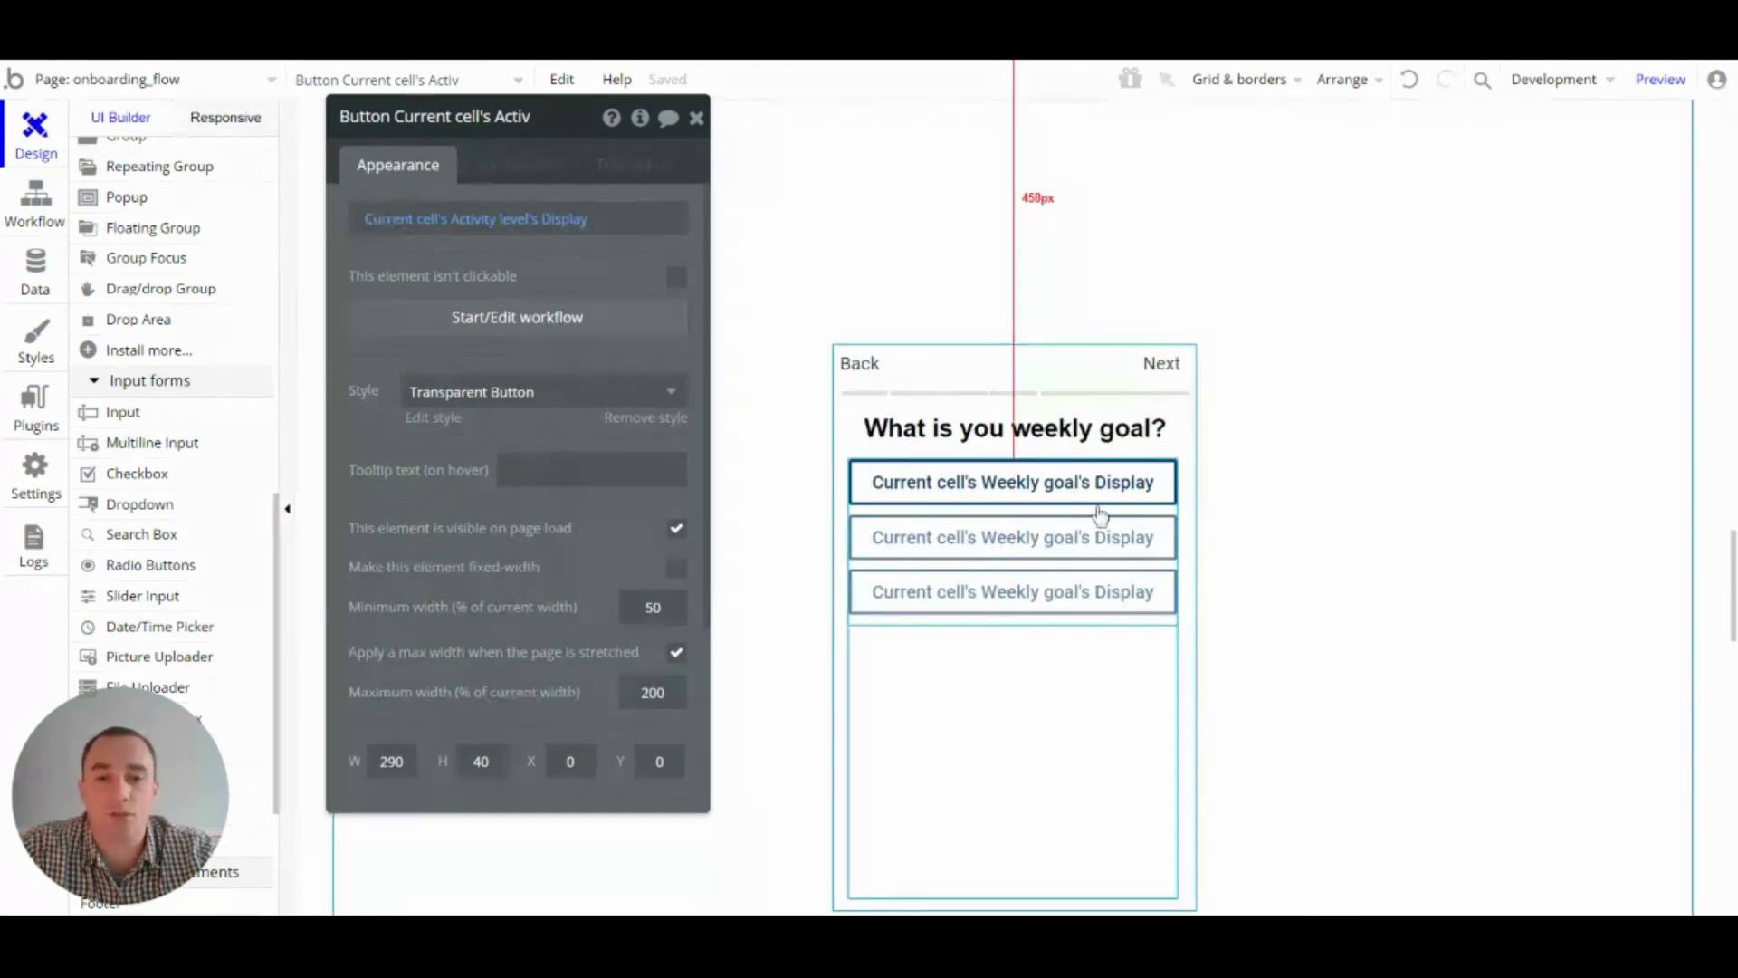
scroll(1109, 477, "down", 1)
scroll(1109, 477, "down", 1)
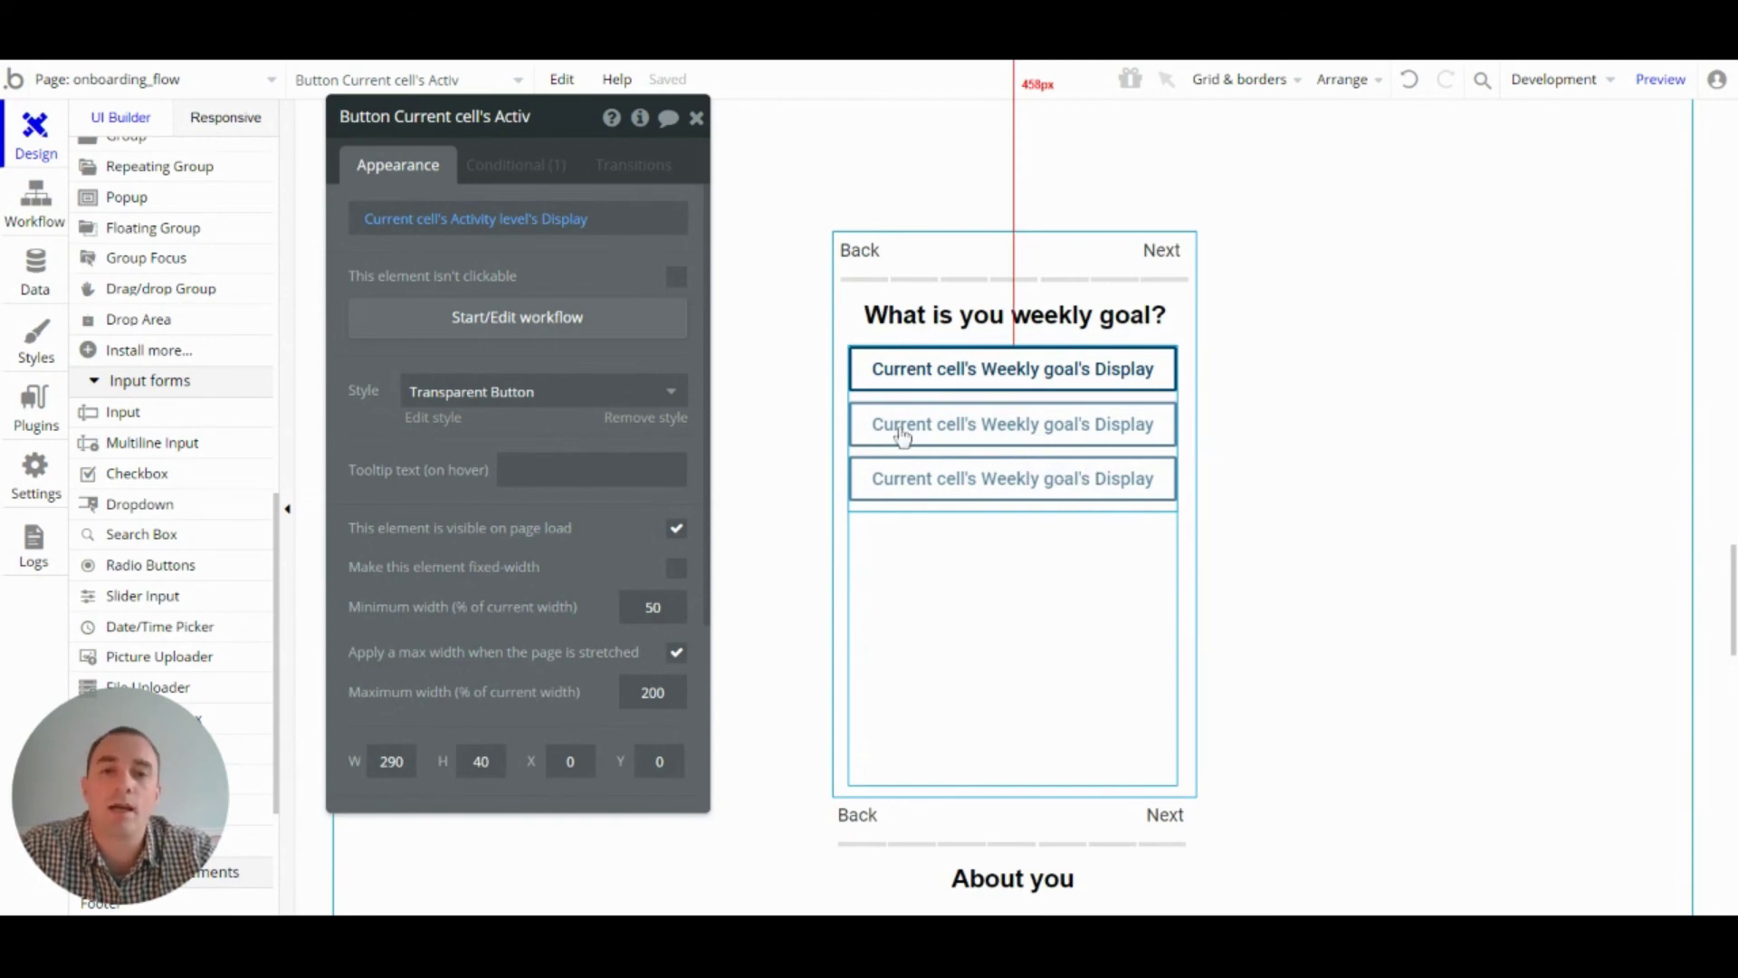
scroll(1044, 376, "down", 5)
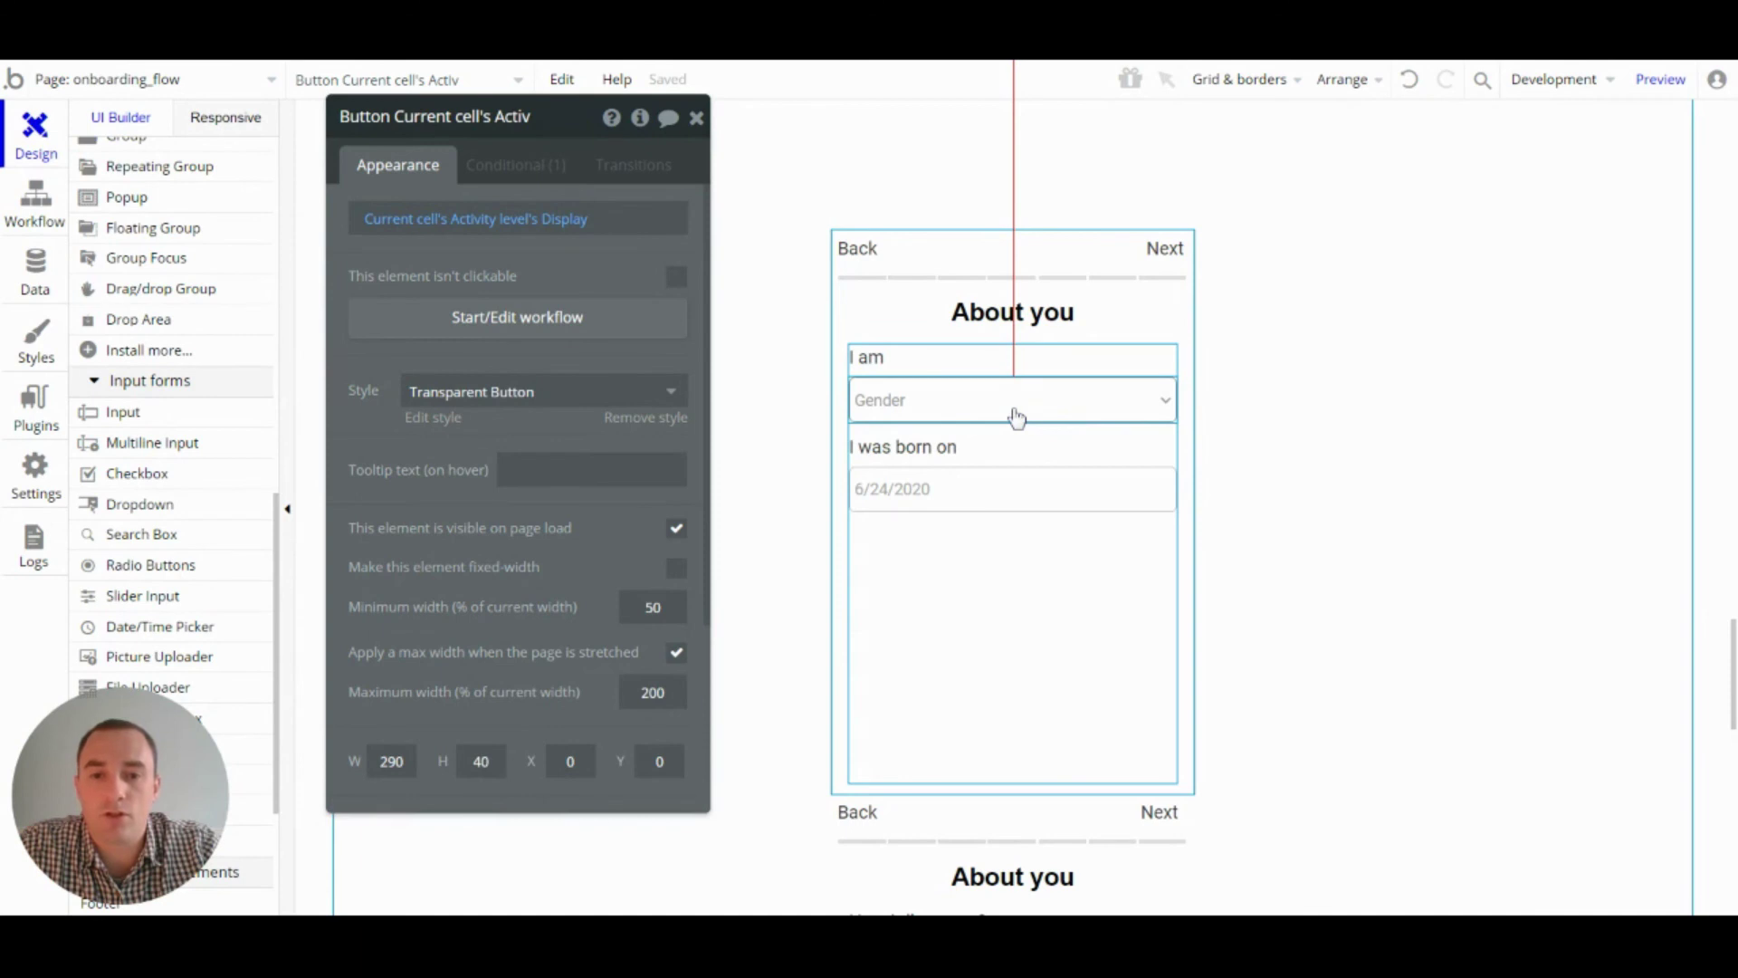
left_click(1006, 419)
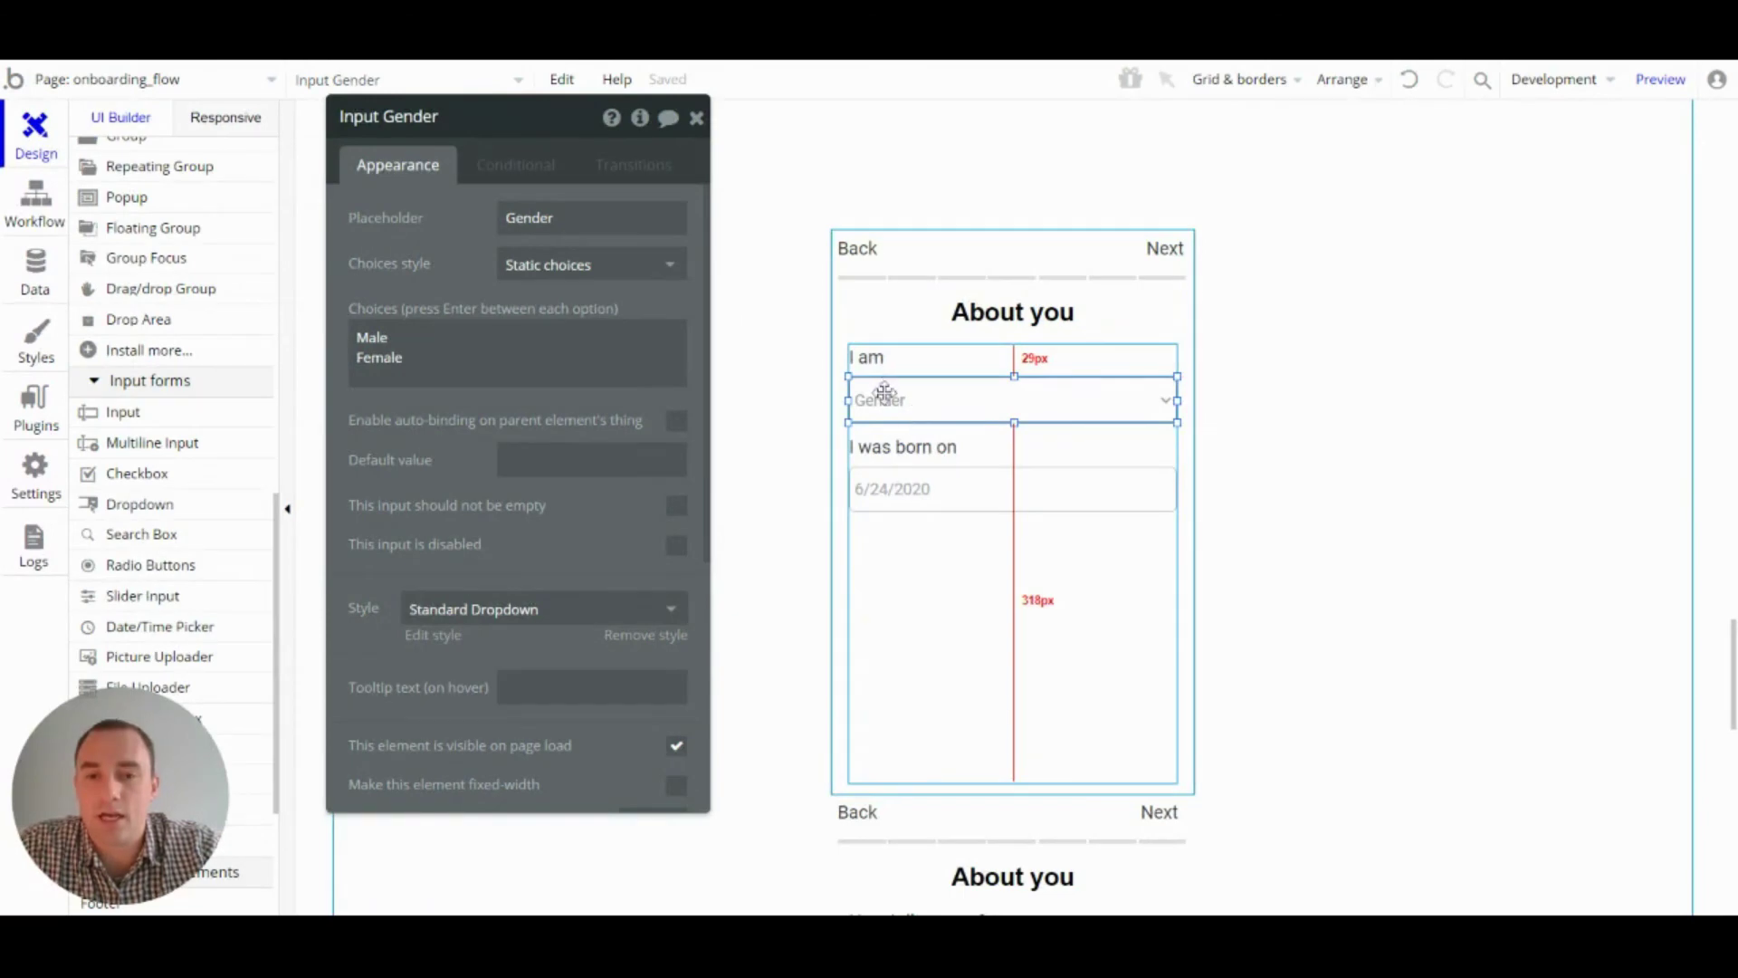
- Inspect the birth date input and the Make changes to Fitness App action behind that page's Next text, and return to the design
left_click(965, 489)
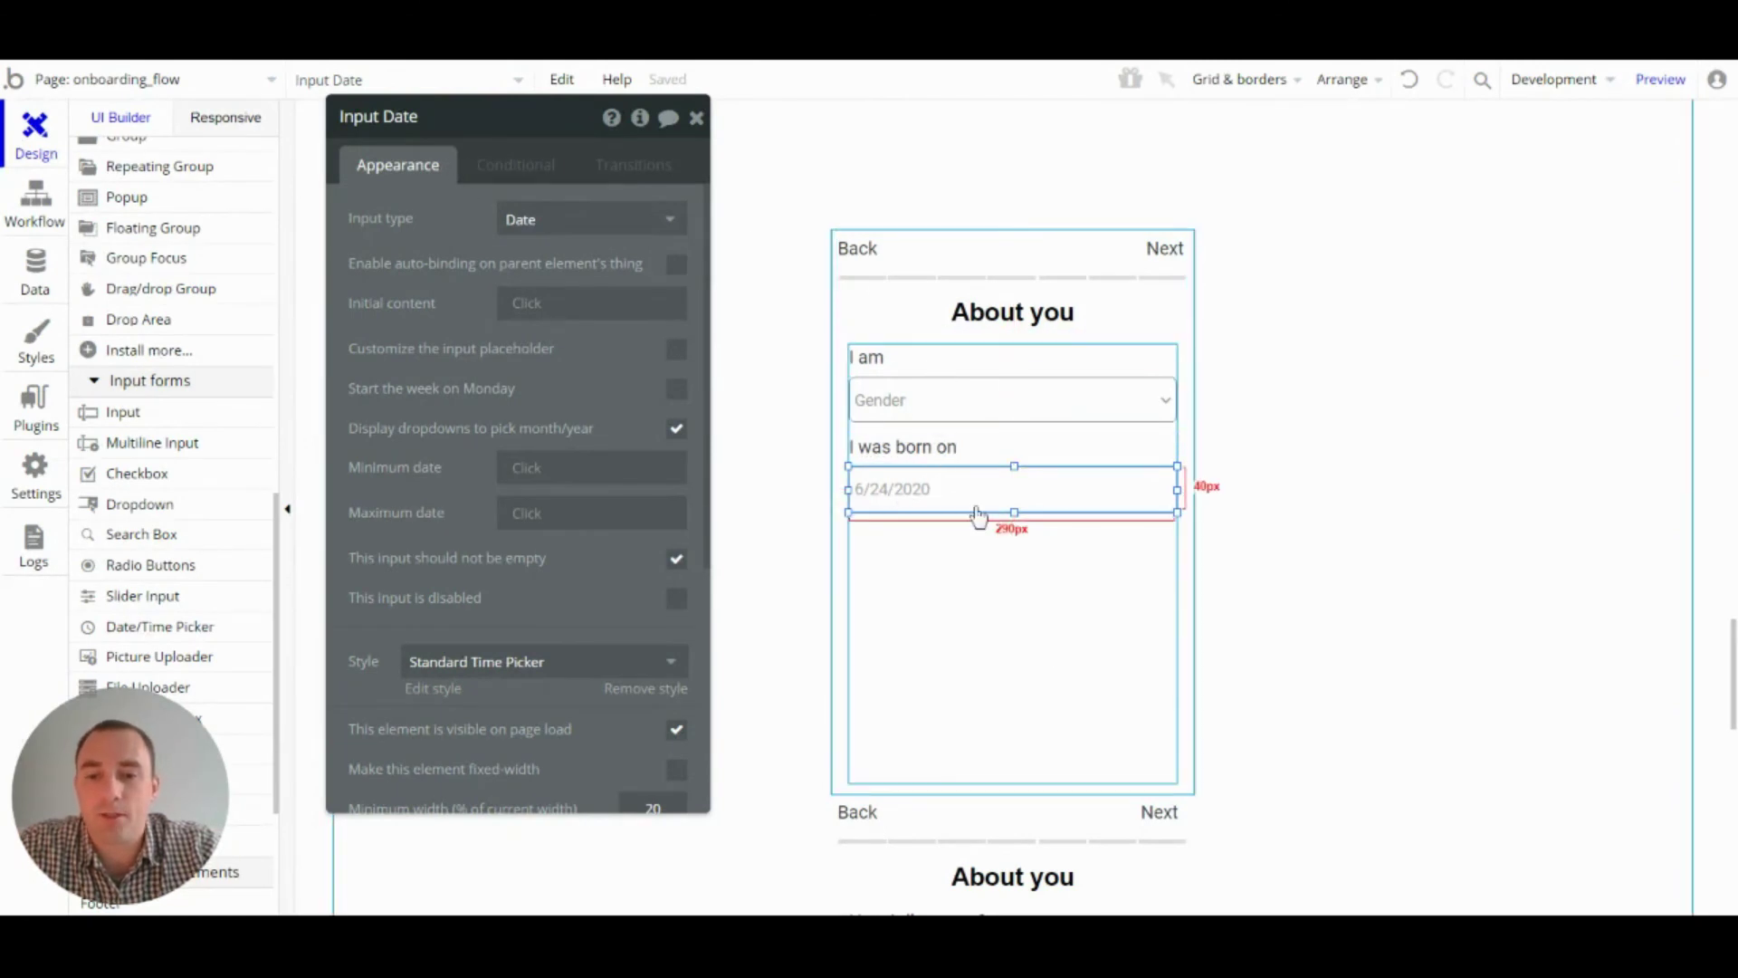
left_click(1167, 248)
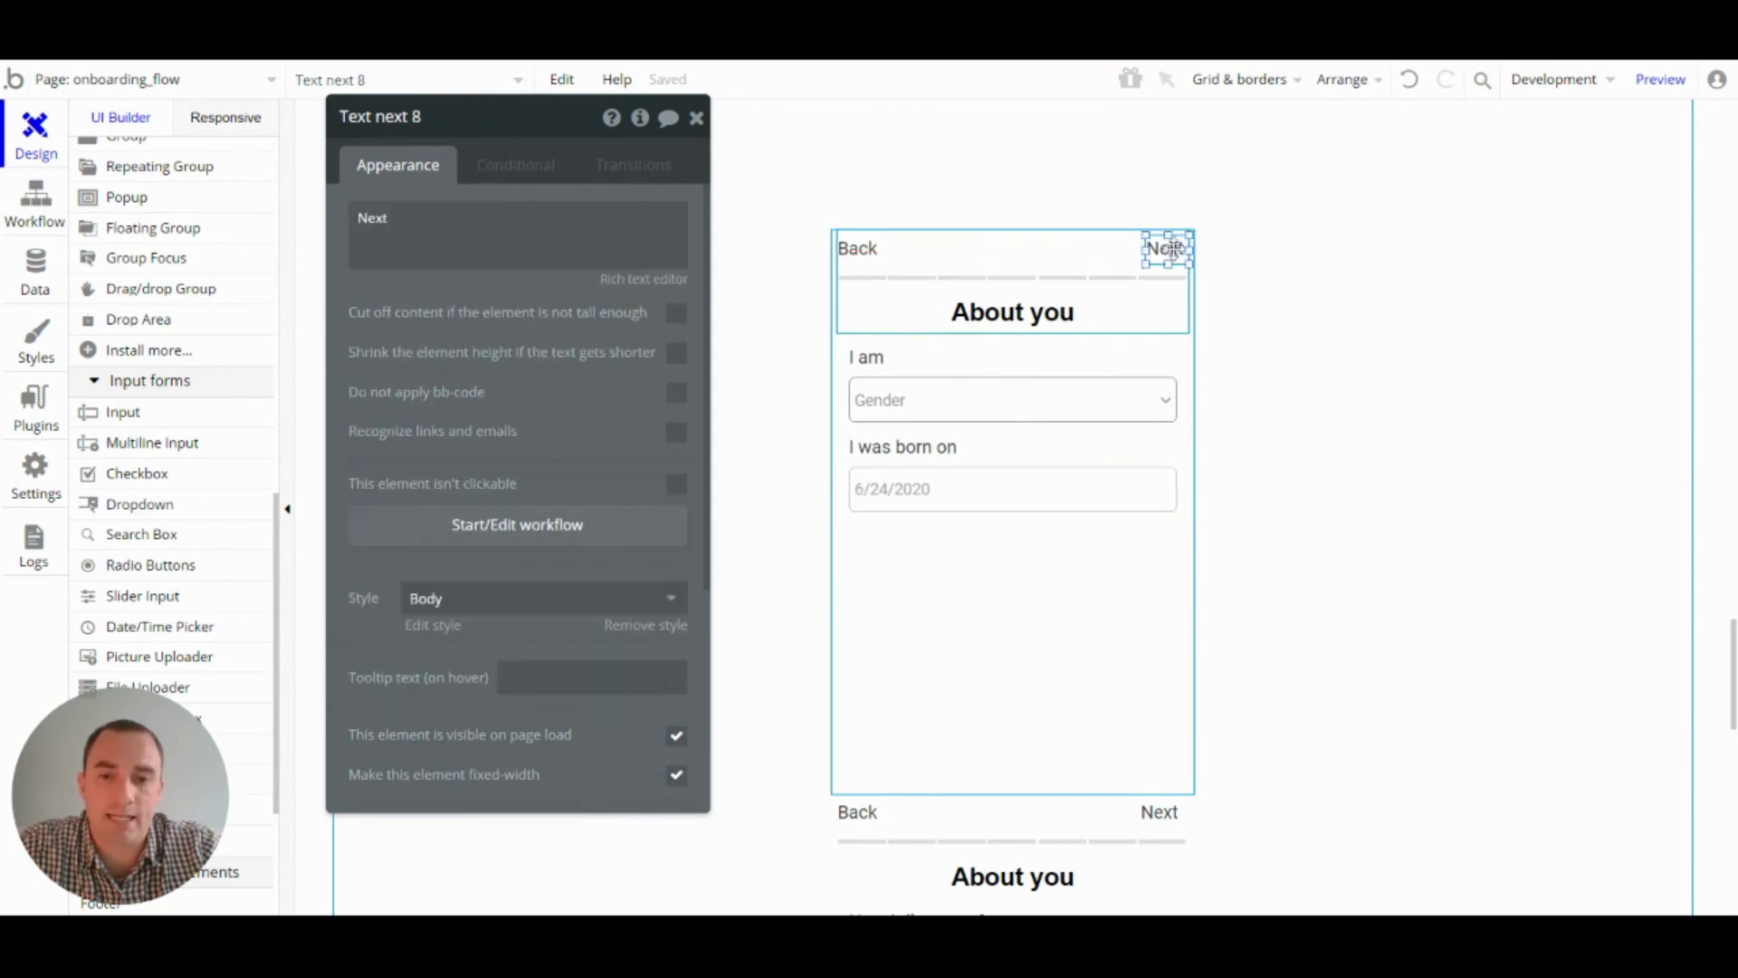
left_click(567, 528)
left_click(243, 554)
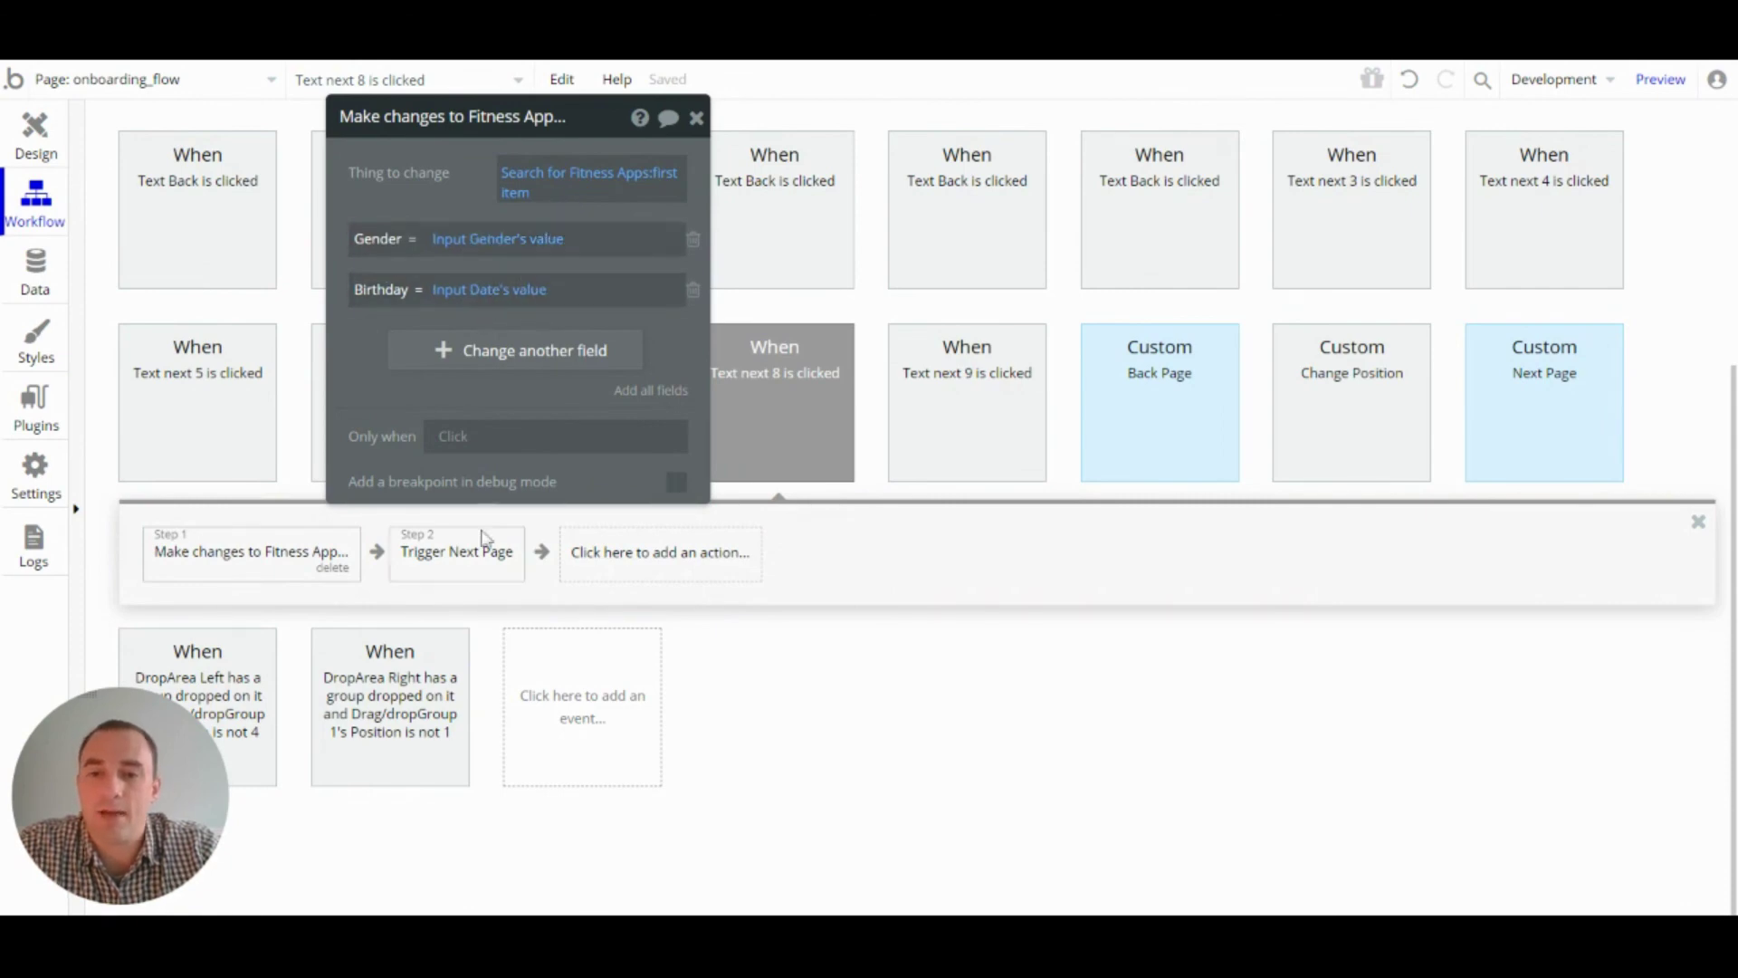
left_click(30, 161)
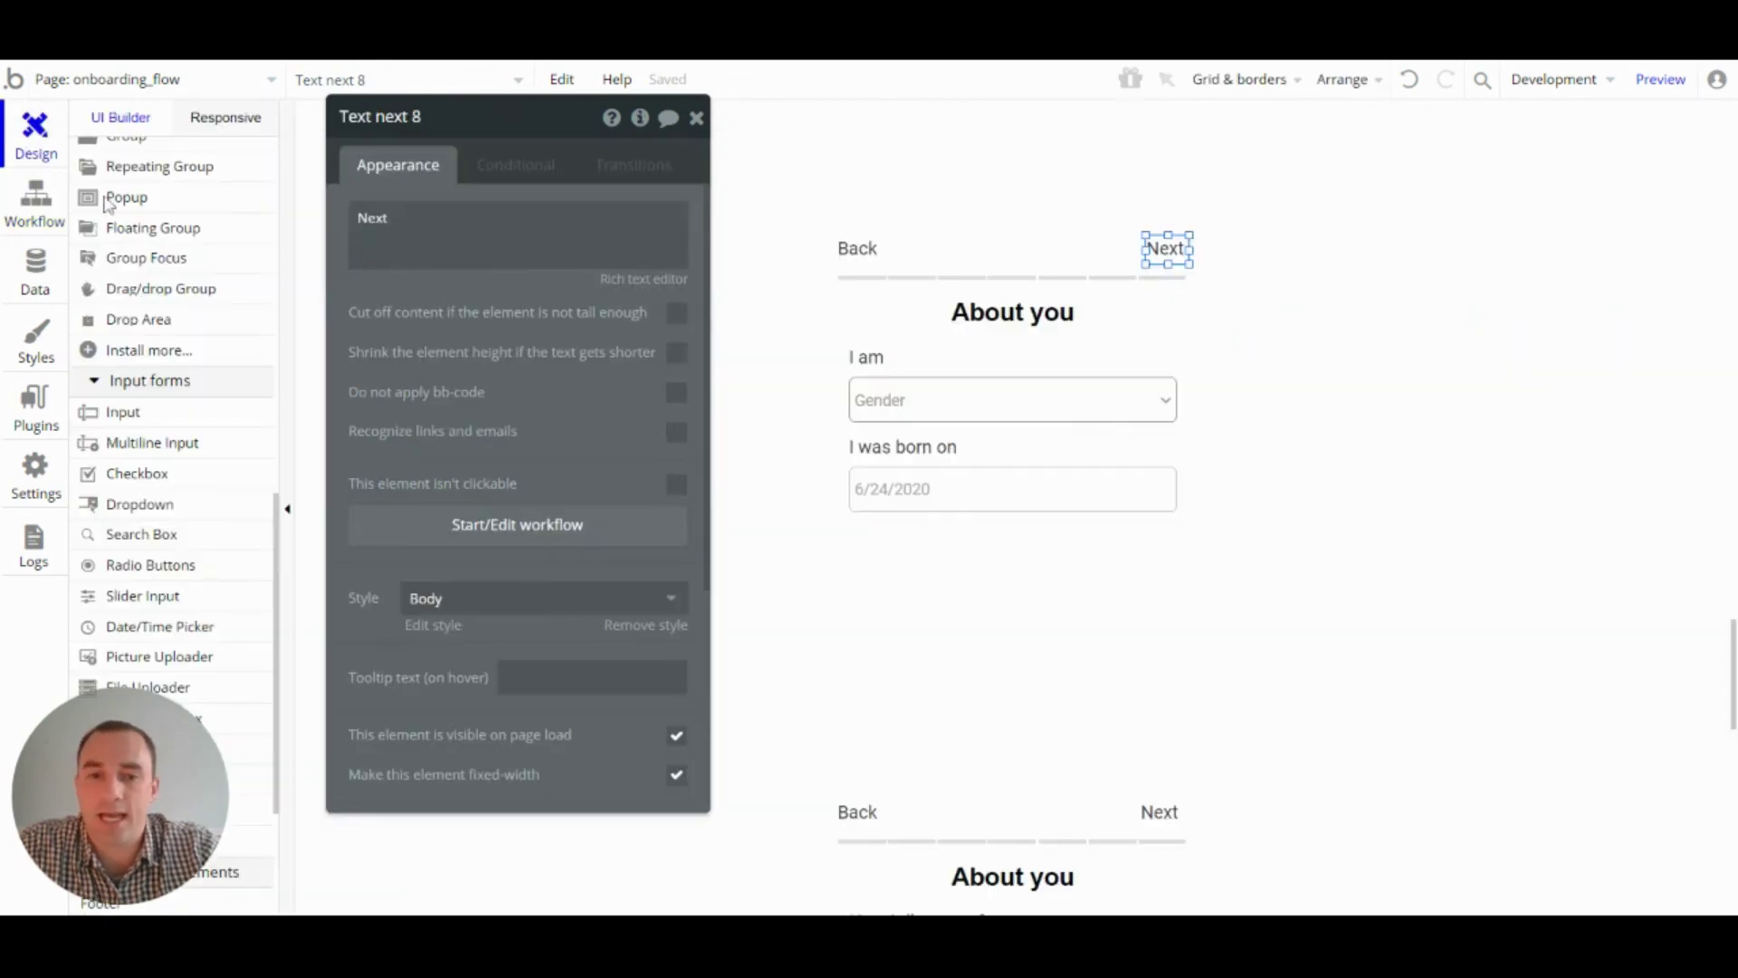
- Review the "About you" page with the height and weight inputs and inspect the group that contains them
scroll(1122, 439, "down", 4)
scroll(1123, 439, "down", 4)
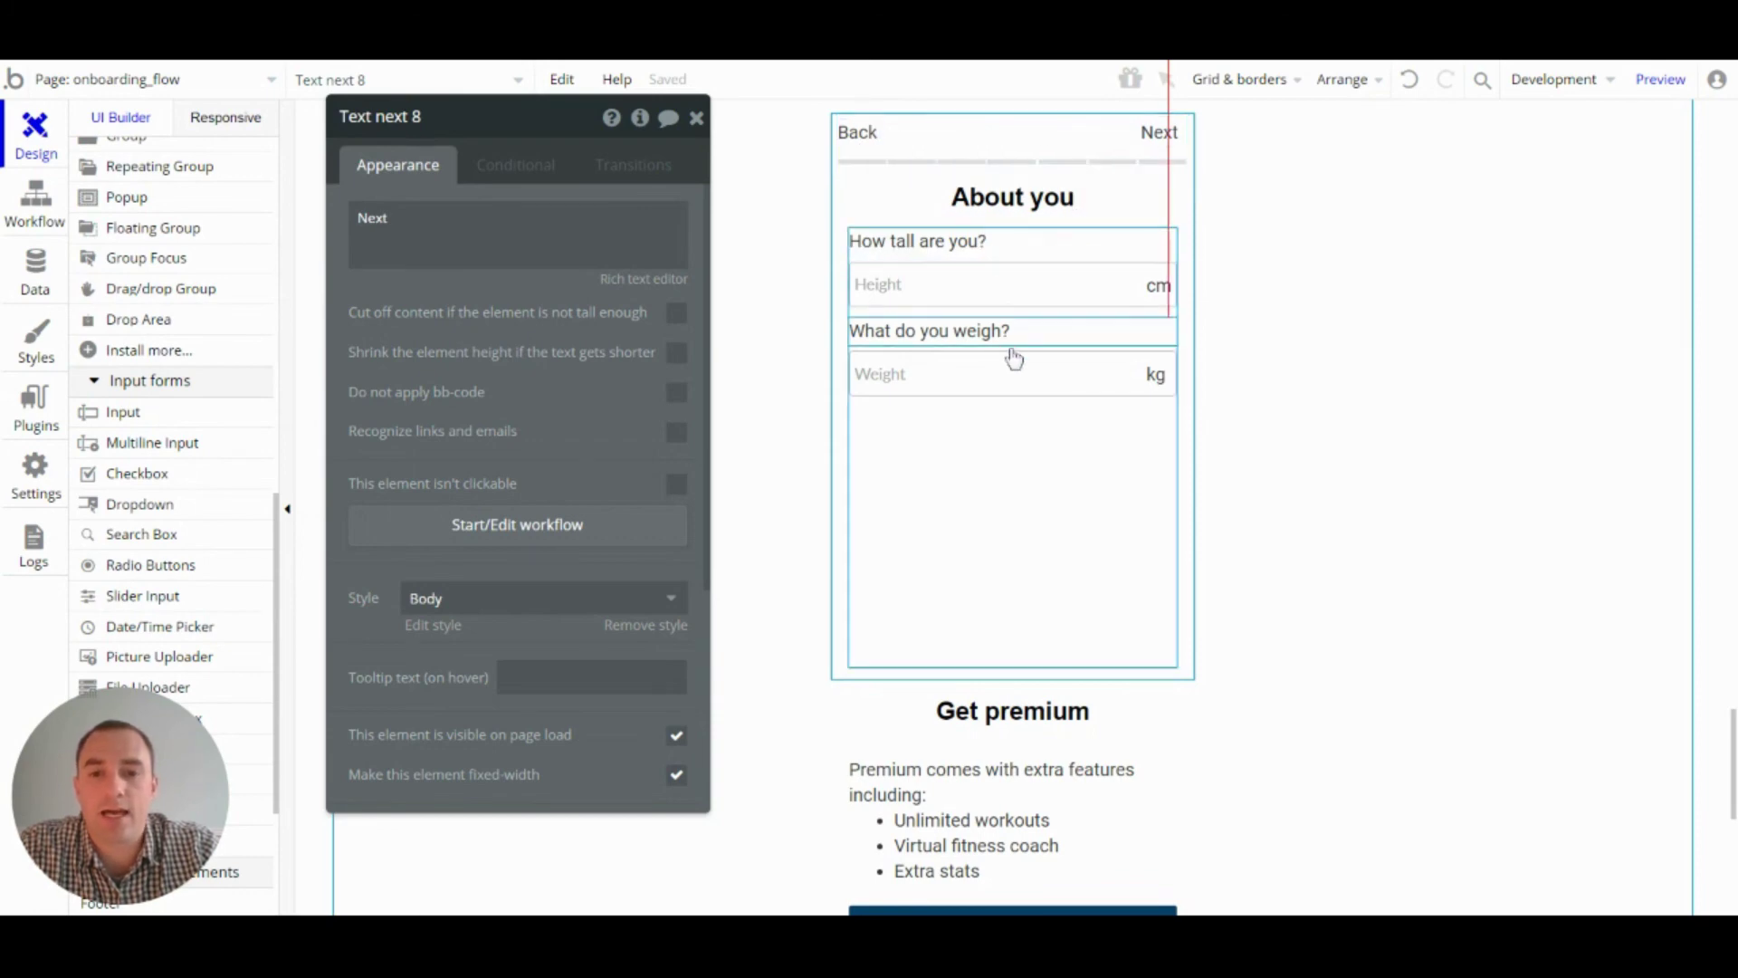
left_click(940, 291)
left_click(1012, 525)
scroll(1012, 525, "down", 3)
scroll(1001, 509, "up", 5)
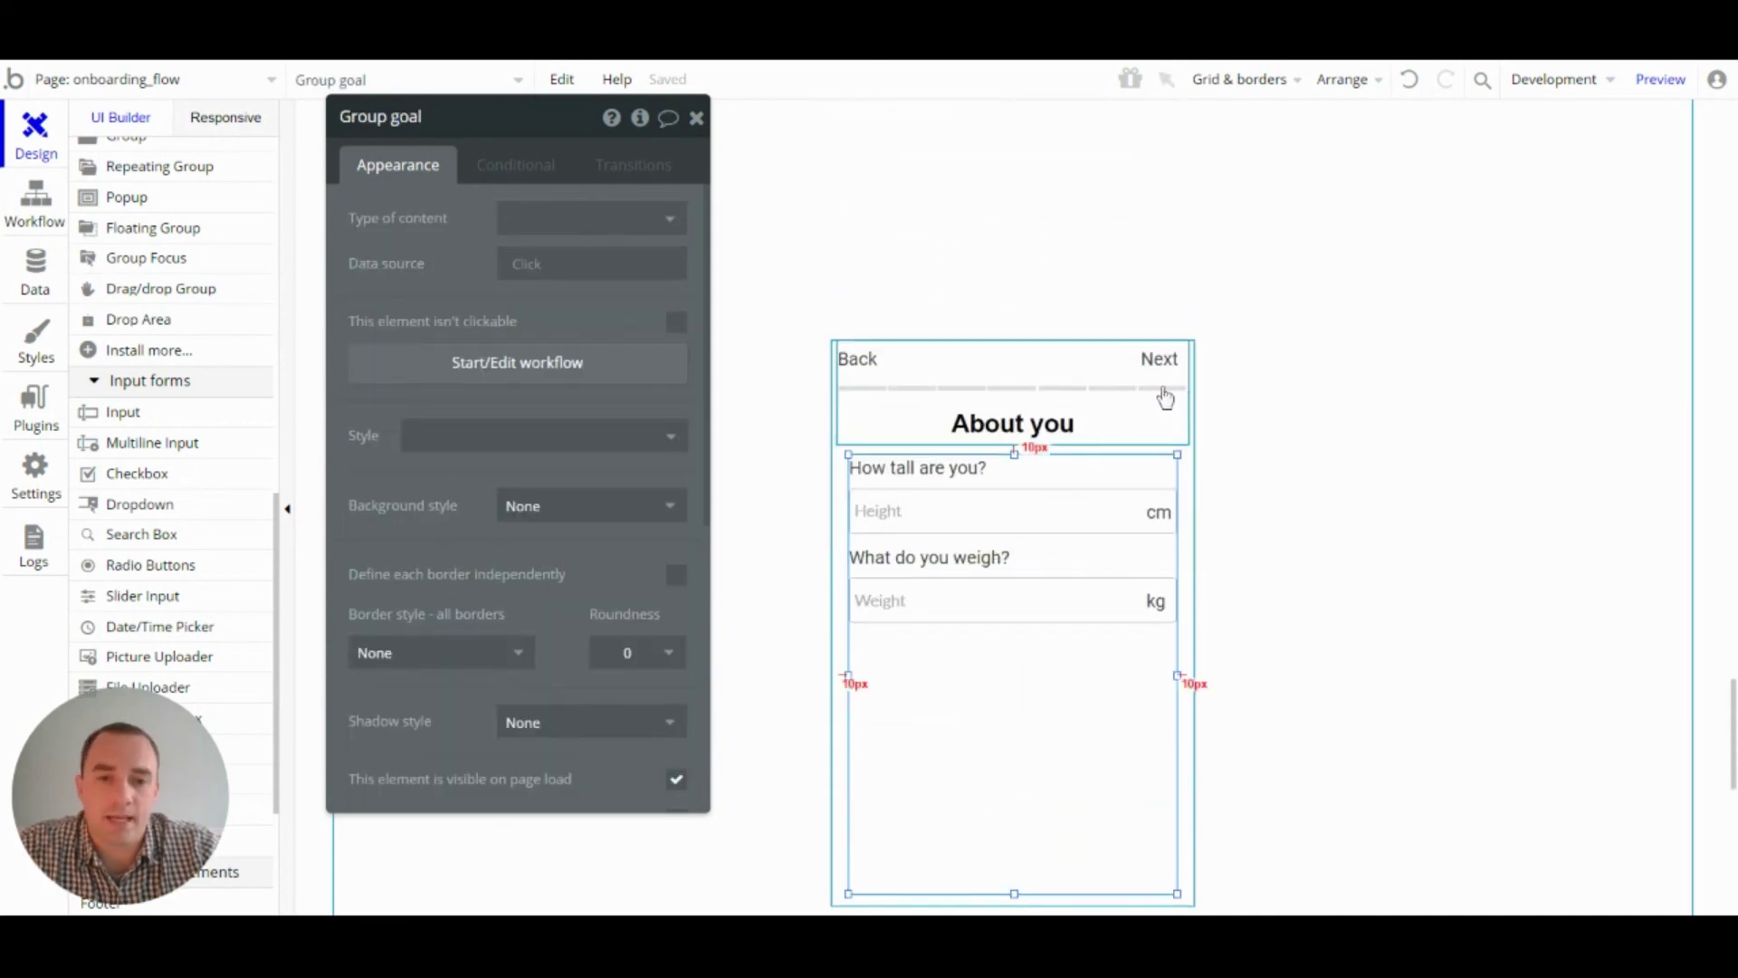
- Inspect the free trial button on the "Get premium" page and the "Get started" button on the final thank-you page
scroll(932, 651, "down", 6)
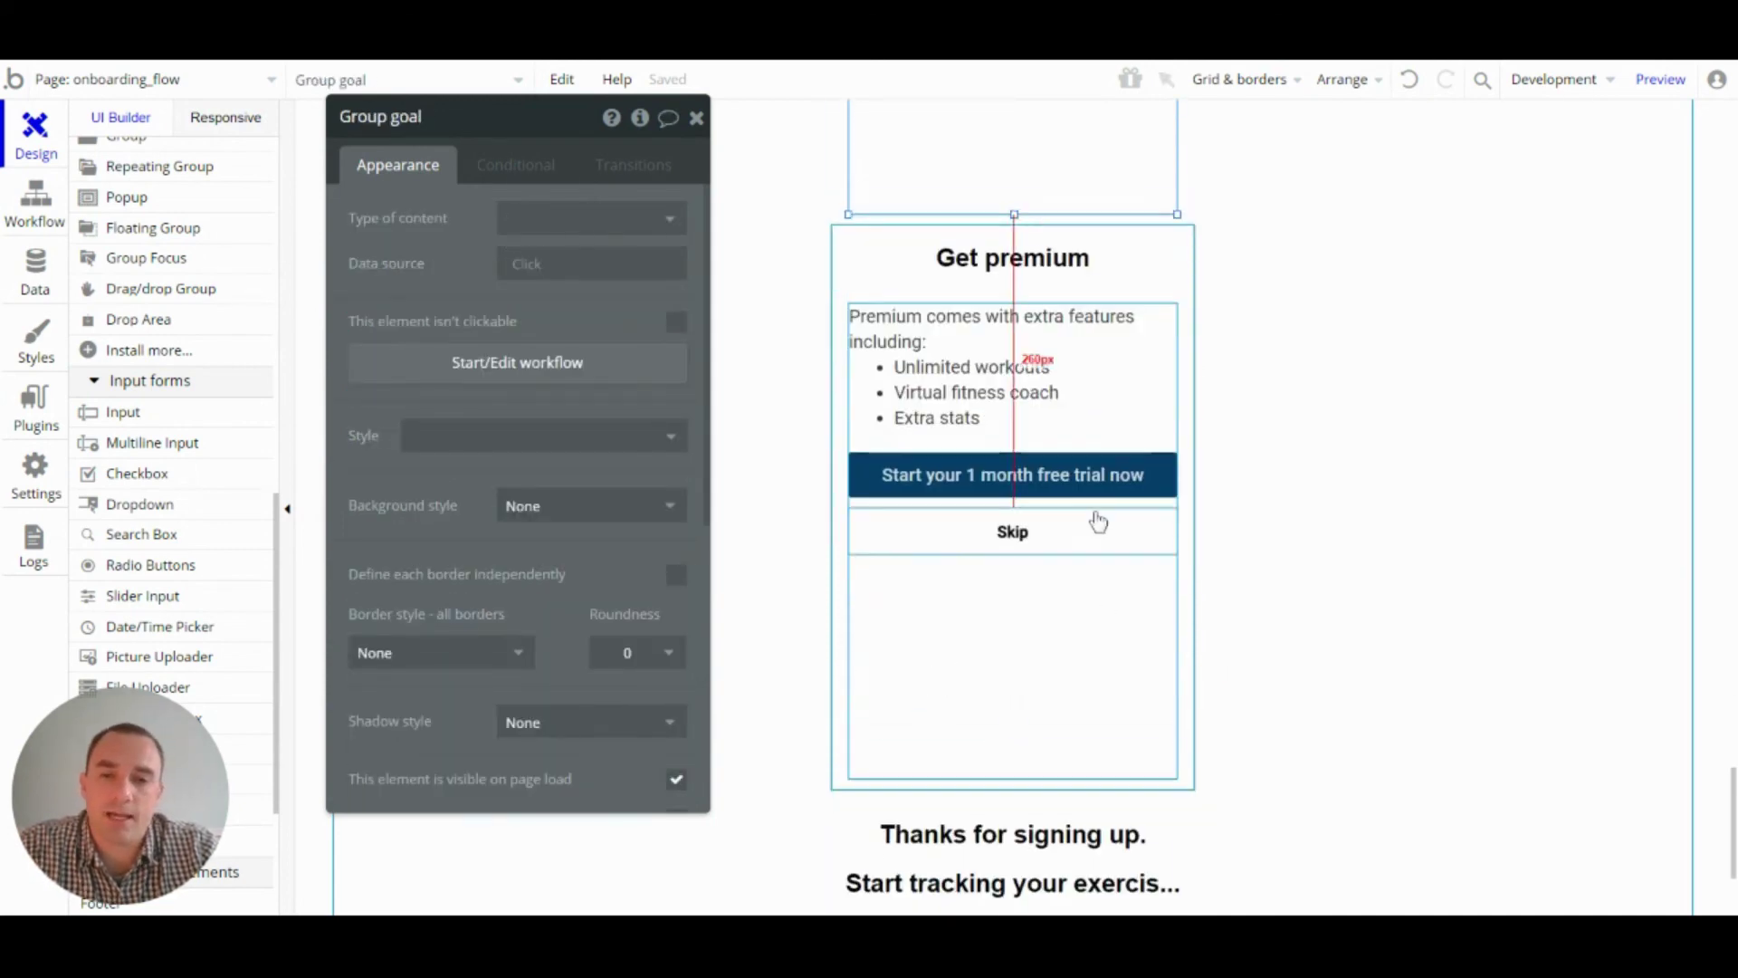
left_click(1306, 322)
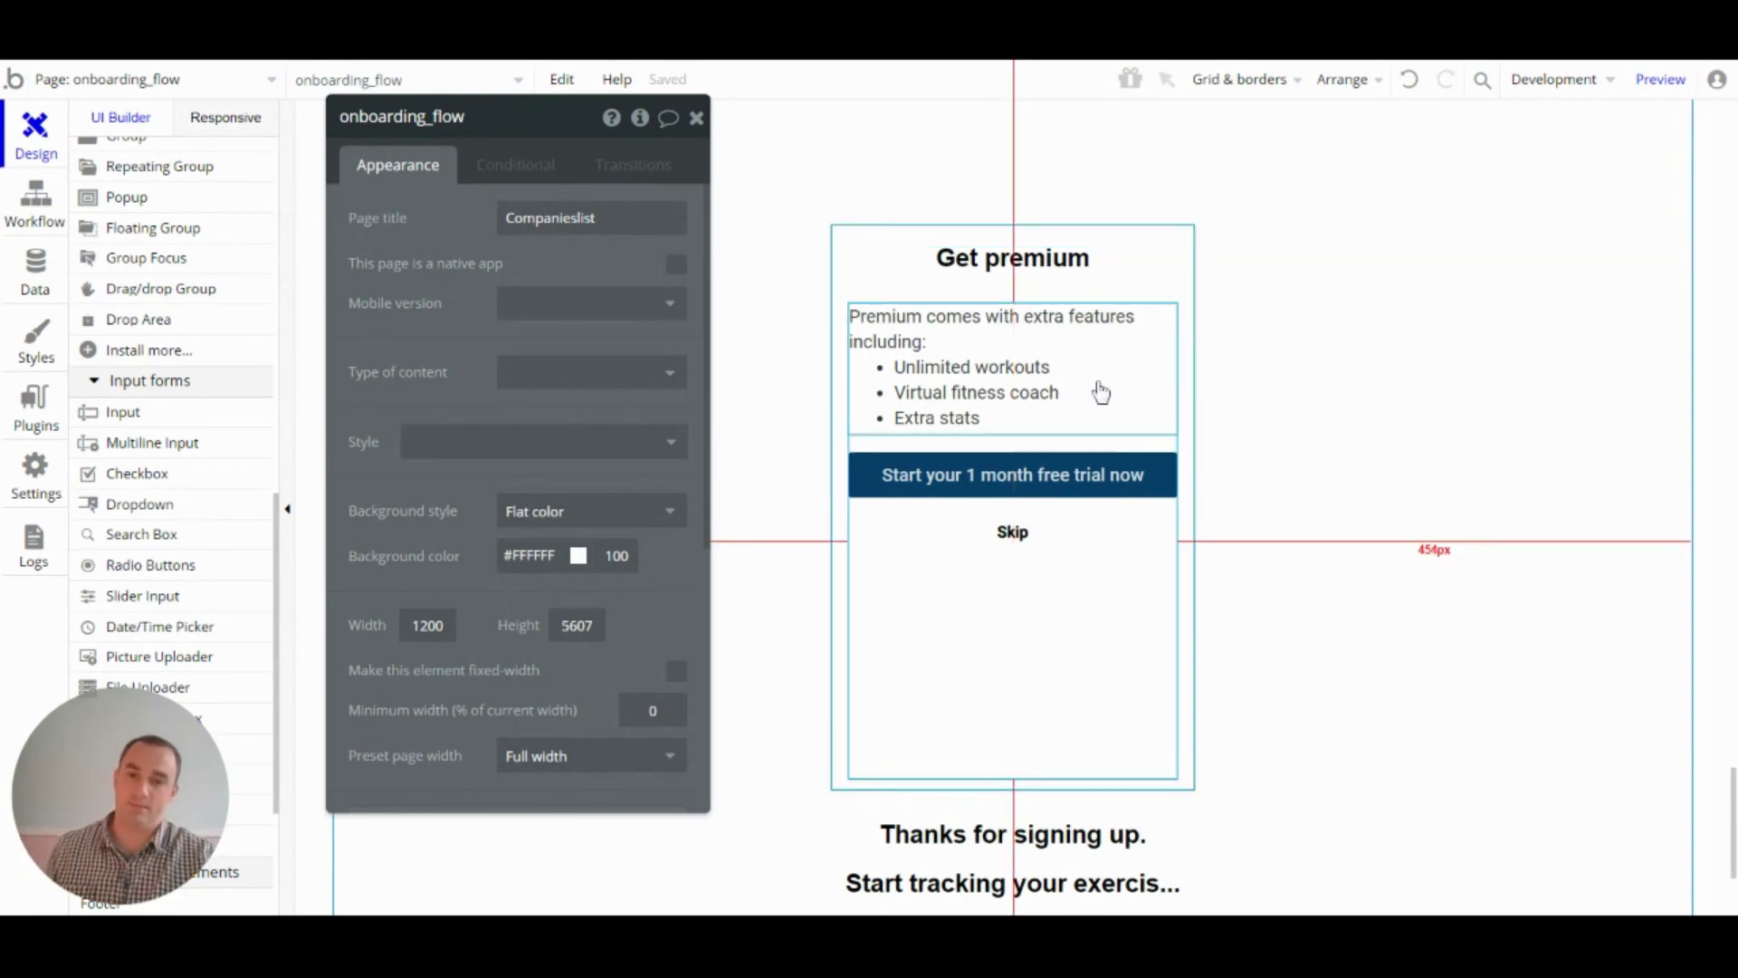
left_click(1115, 481)
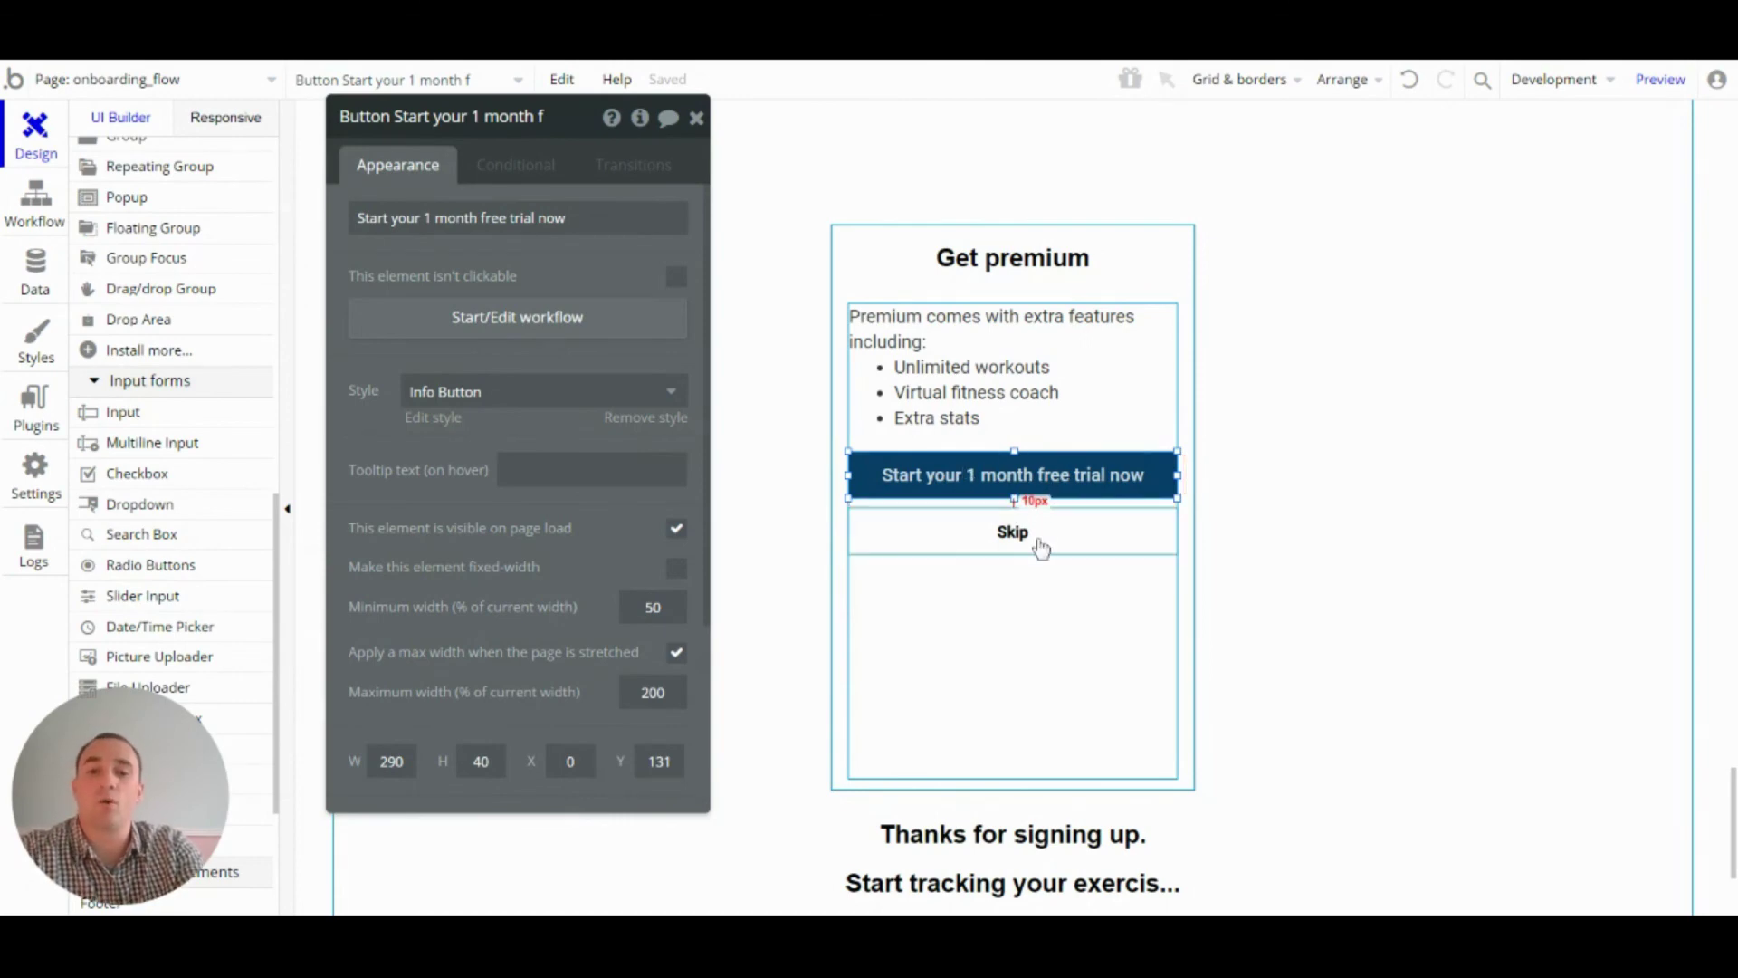
scroll(1041, 548, "down", 5)
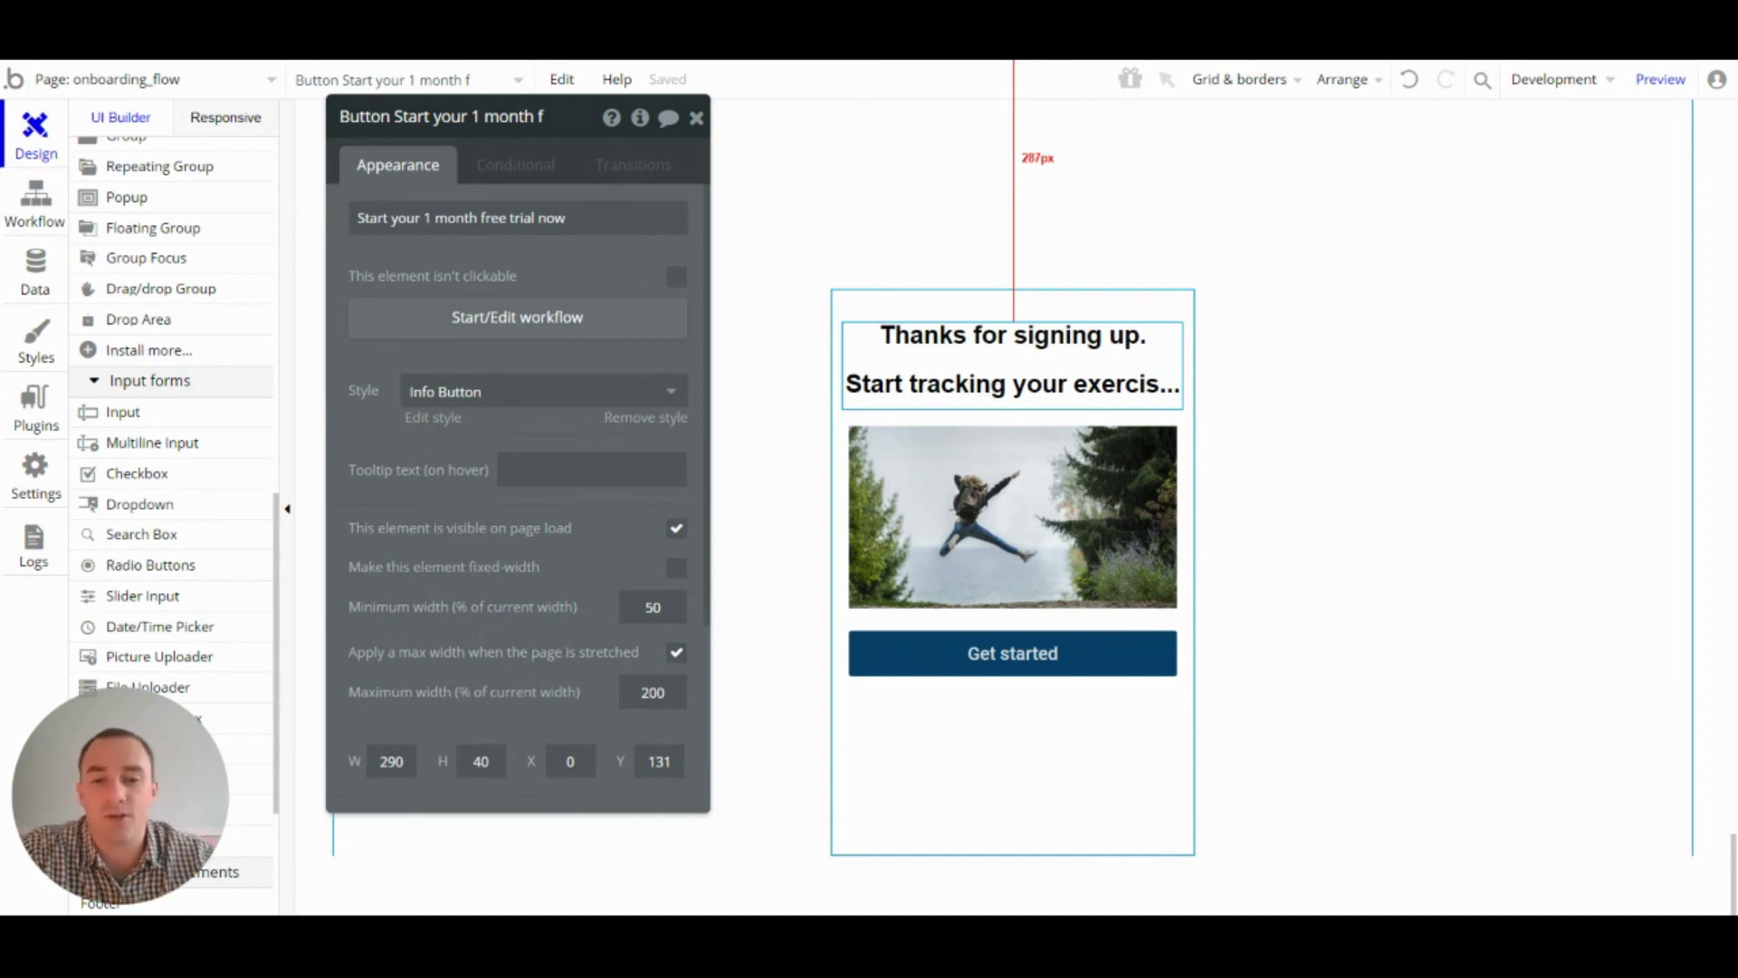
left_click(1012, 653)
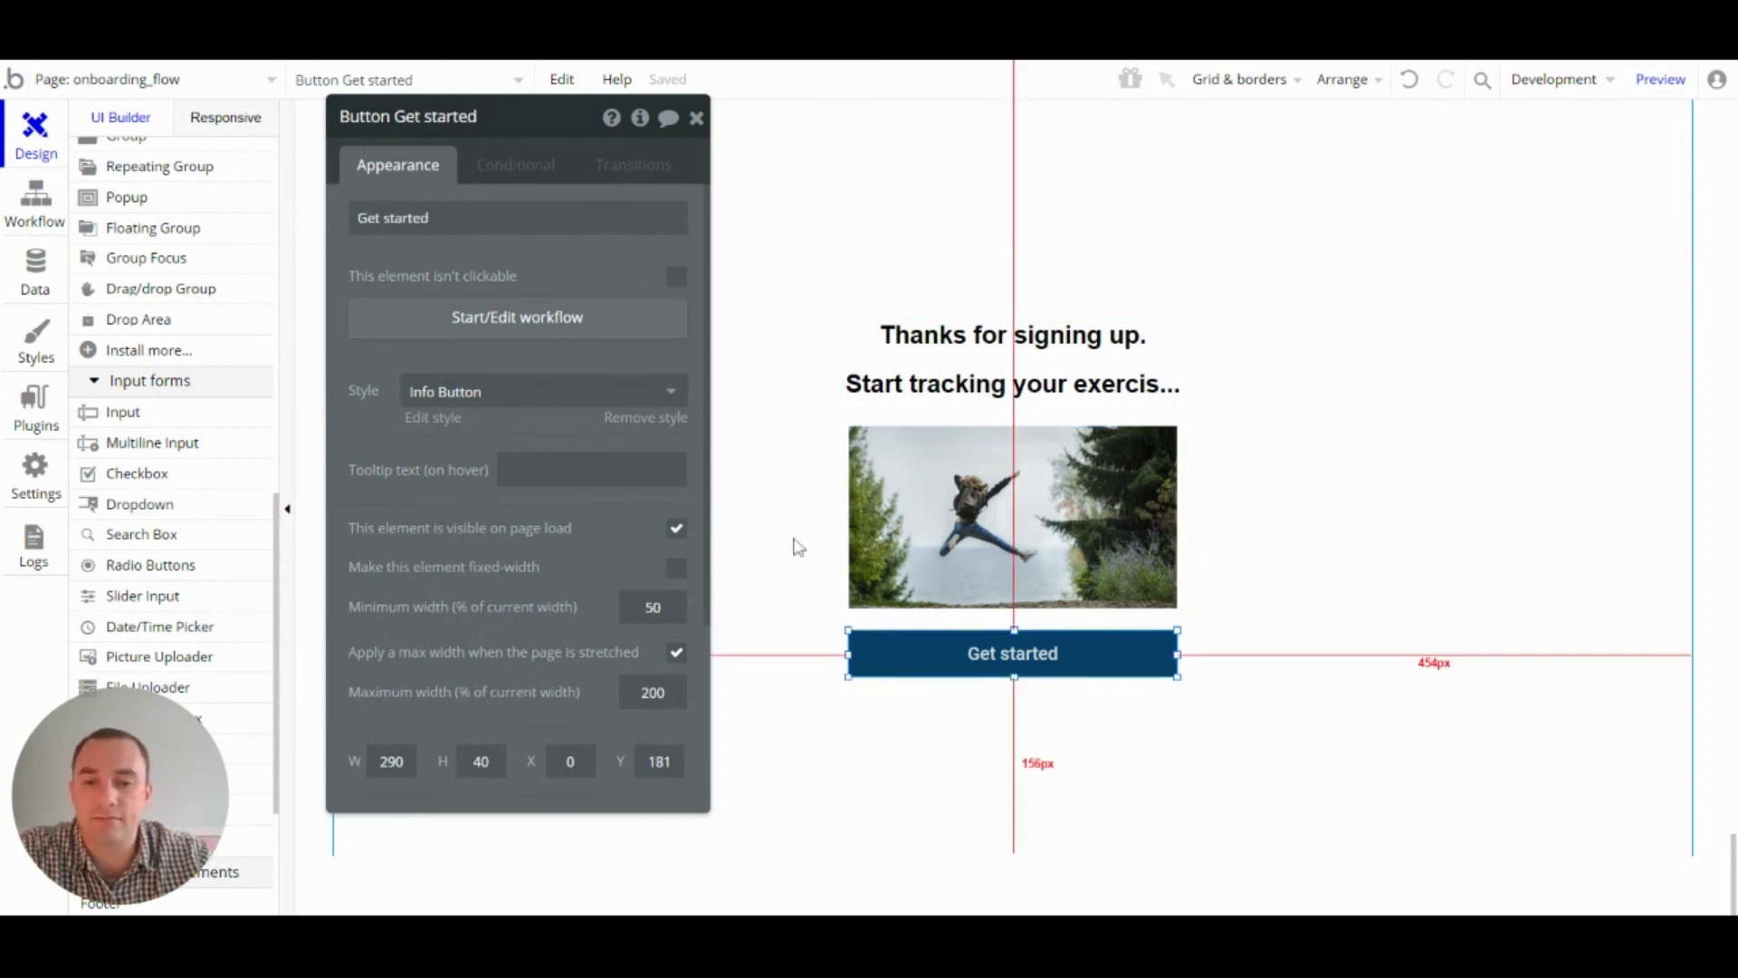